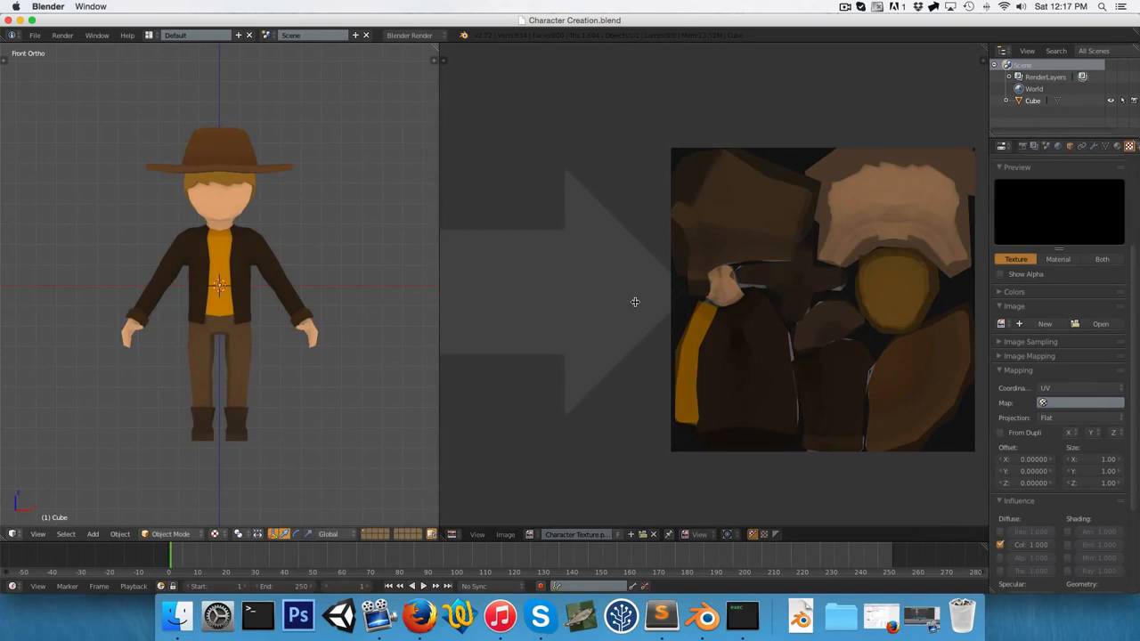
# Merge the image editor area into the 3D view and raise the character along Z until its soles rest on the ground line.
pyautogui.moveTo(634, 302); pyautogui.dragTo(634, 303)
pyautogui.rightClick(491, 281)
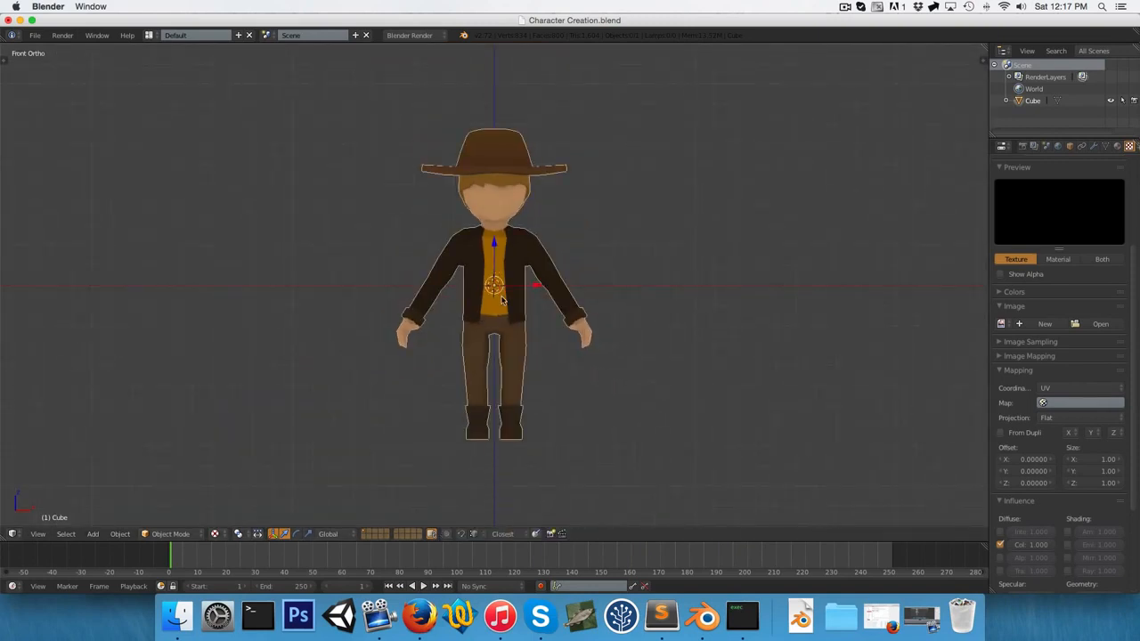
pyautogui.press('g')
pyautogui.press('z')
pyautogui.click(494, 118)
pyautogui.scroll(8, 501, 321)
pyautogui.press('g')
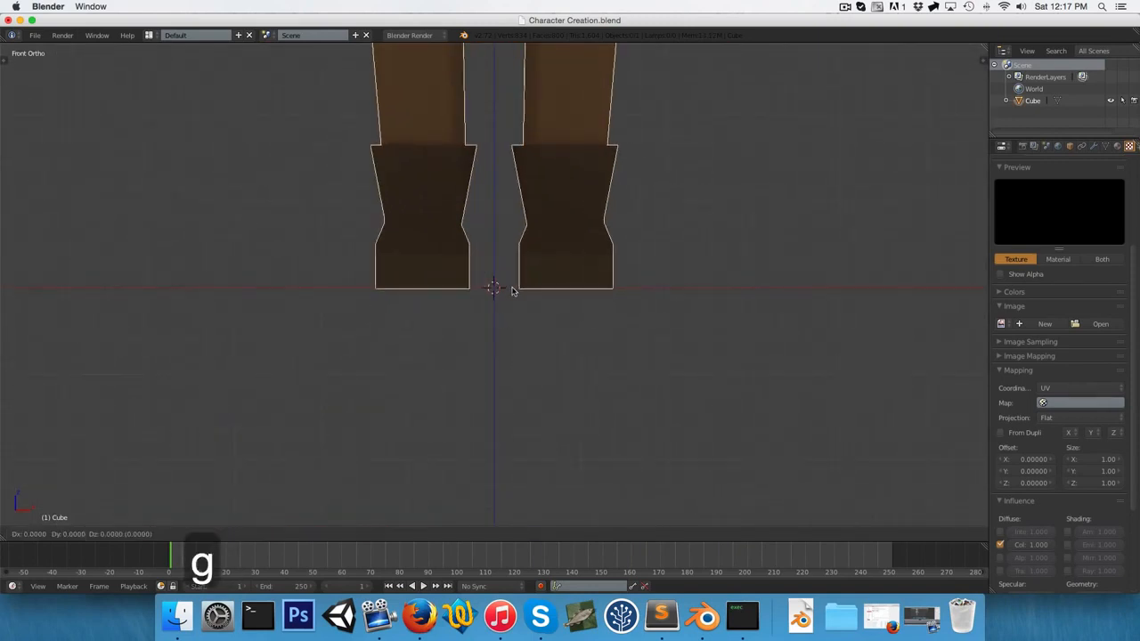
pyautogui.press('z')
pyautogui.click(519, 290)
pyautogui.scroll(-8, 512, 295)
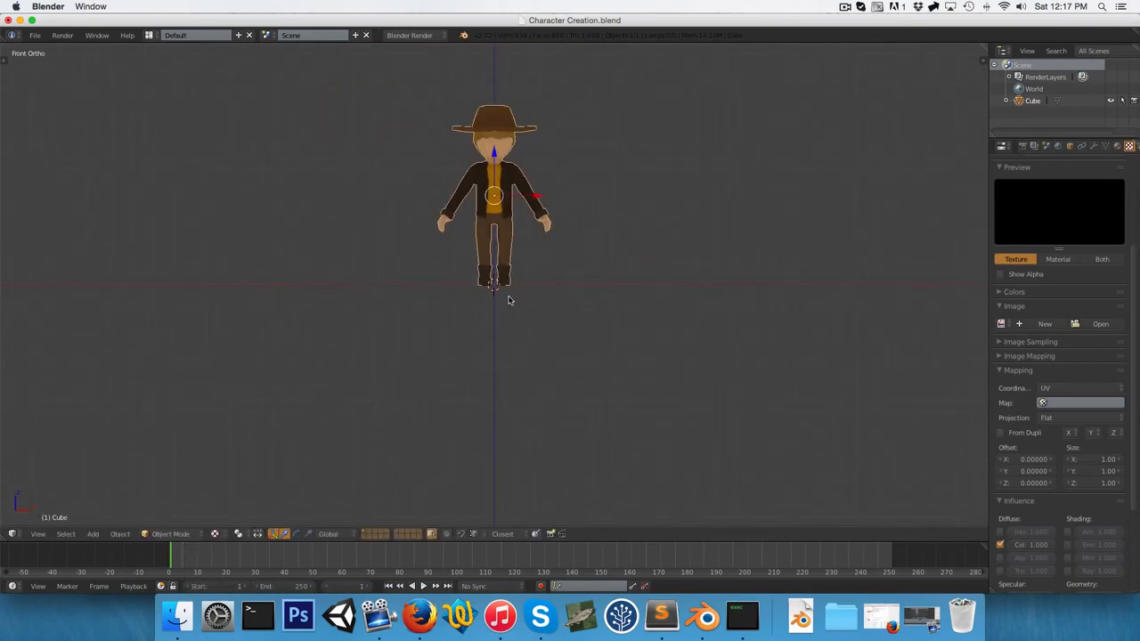
# Reset the 3D cursor to the world centre and set the character's origin to the 3D cursor.
pyautogui.moveTo(515, 340); pyautogui.dragTo(484, 348, button='middle')
pyautogui.hotkey('shift', 'c')
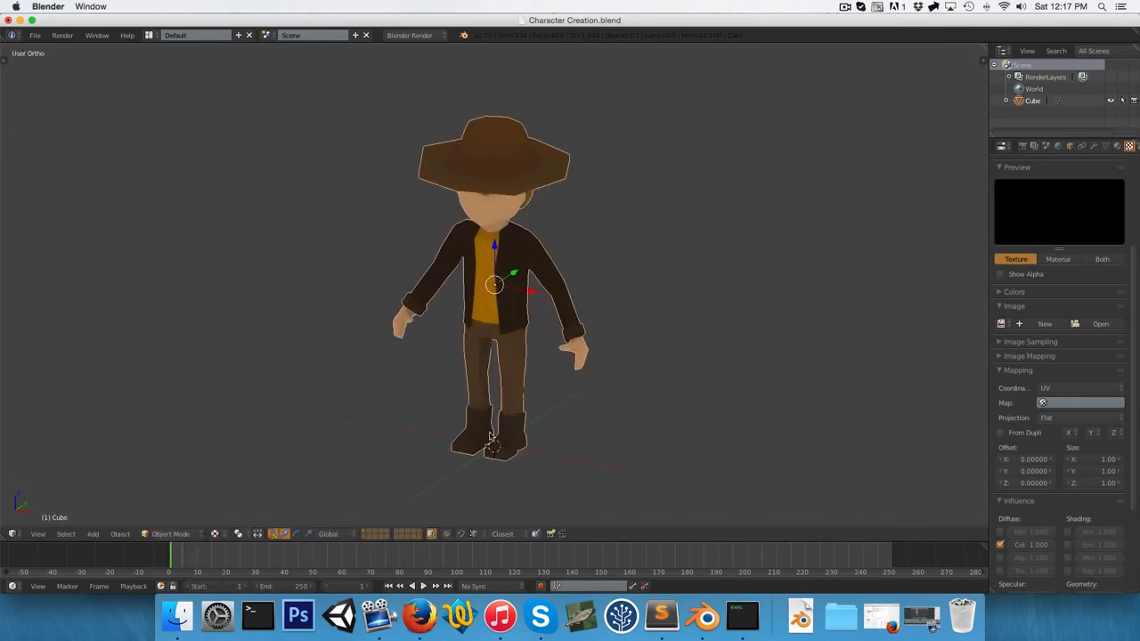
pyautogui.hotkey('ctrl', 'alt', 'shift', 'c')
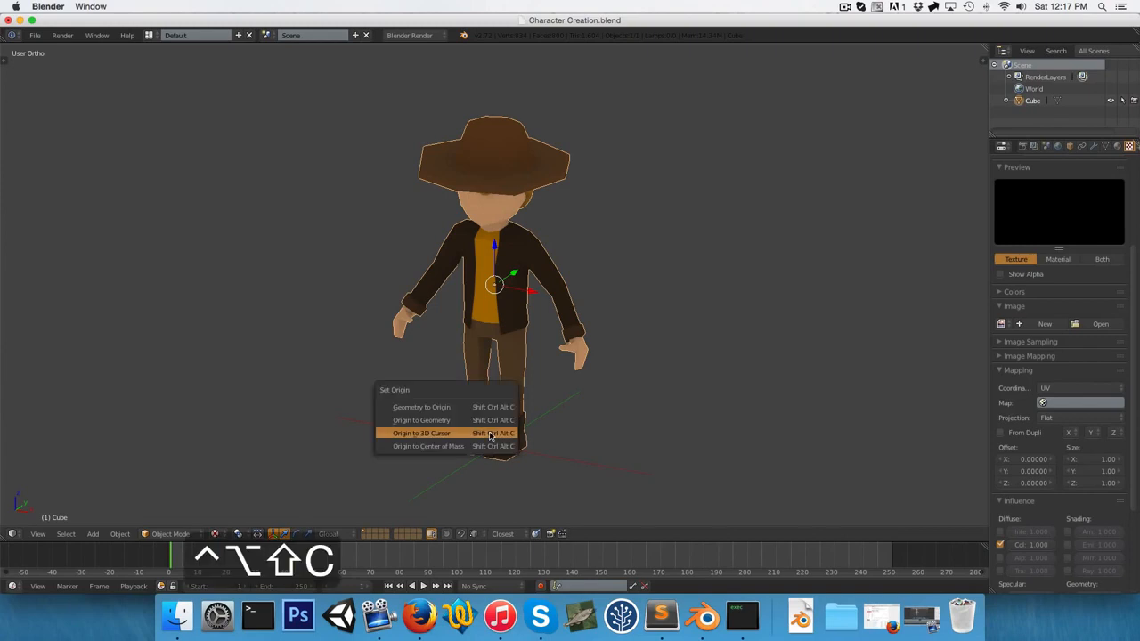
pyautogui.click(422, 434)
# Add a single-bone armature at the 3D cursor between the character's feet.
pyautogui.scroll(-2, 448, 422)
pyautogui.press('KP_1')
pyautogui.scroll(8, 477, 312)
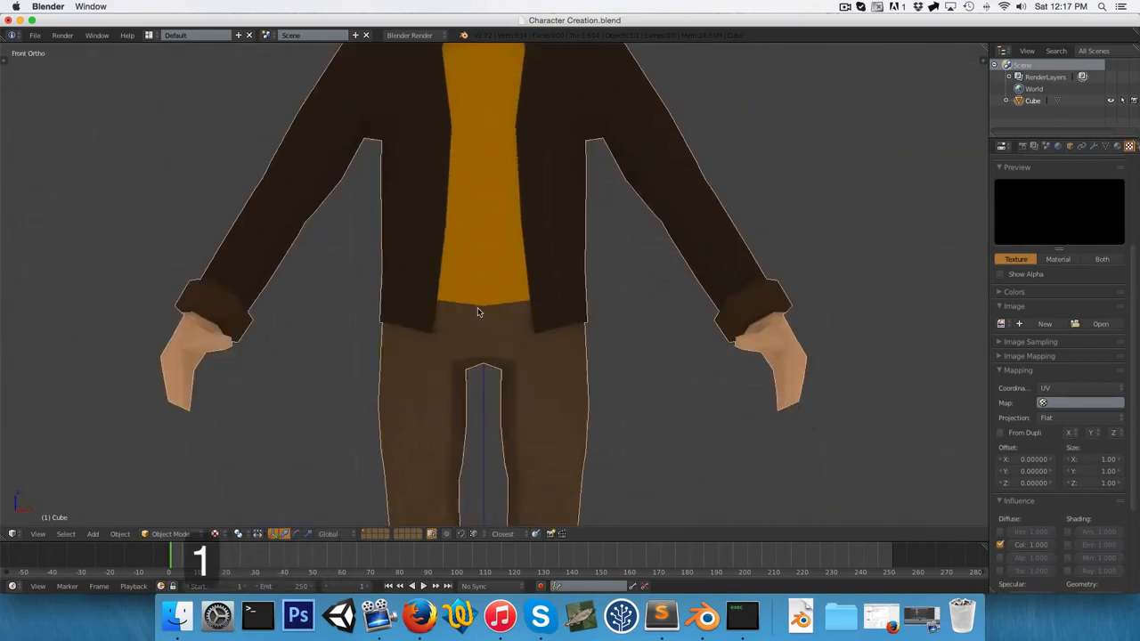
pyautogui.keyDown('shift'); pyautogui.moveTo(478, 312); pyautogui.dragTo(453, 160, button='middle'); pyautogui.keyUp('shift')
pyautogui.keyDown('shift'); pyautogui.moveTo(472, 434); pyautogui.dragTo(466, 270, button='middle'); pyautogui.keyUp('shift')
pyautogui.scroll(-4, 416, 406)
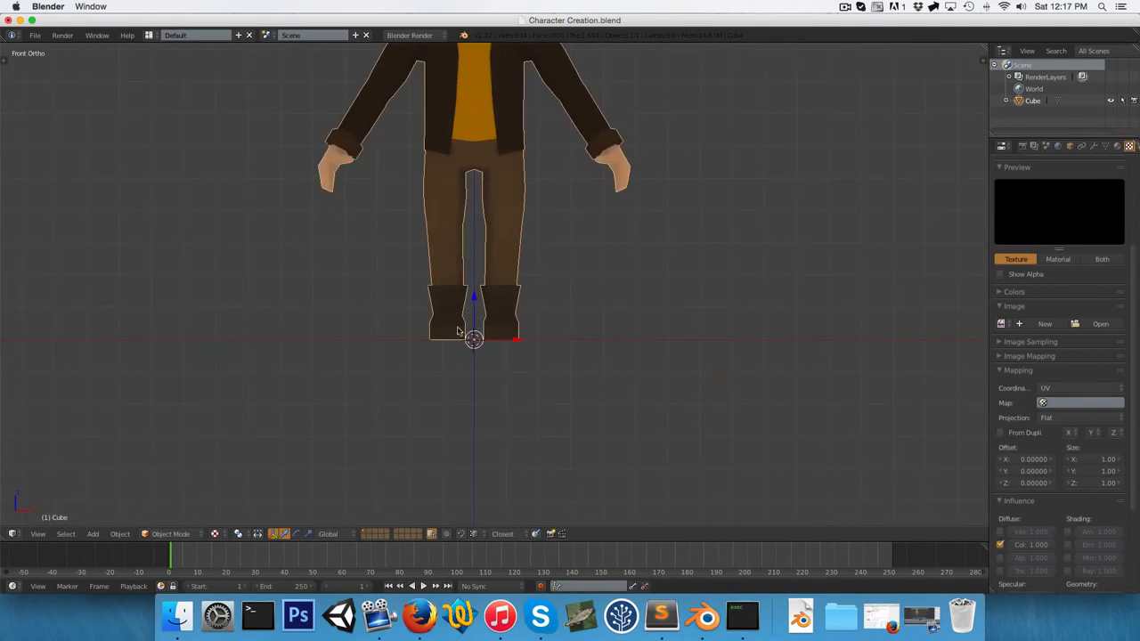
pyautogui.scroll(-4, 534, 338)
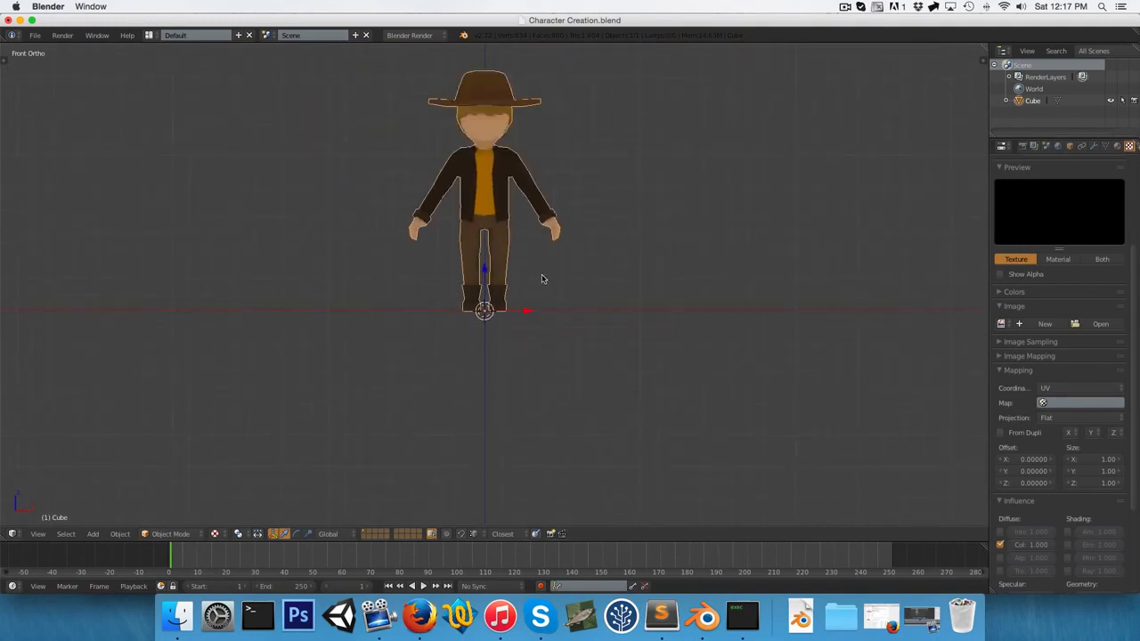
pyautogui.hotkey('shift', 'a')
pyautogui.moveTo(538, 270)
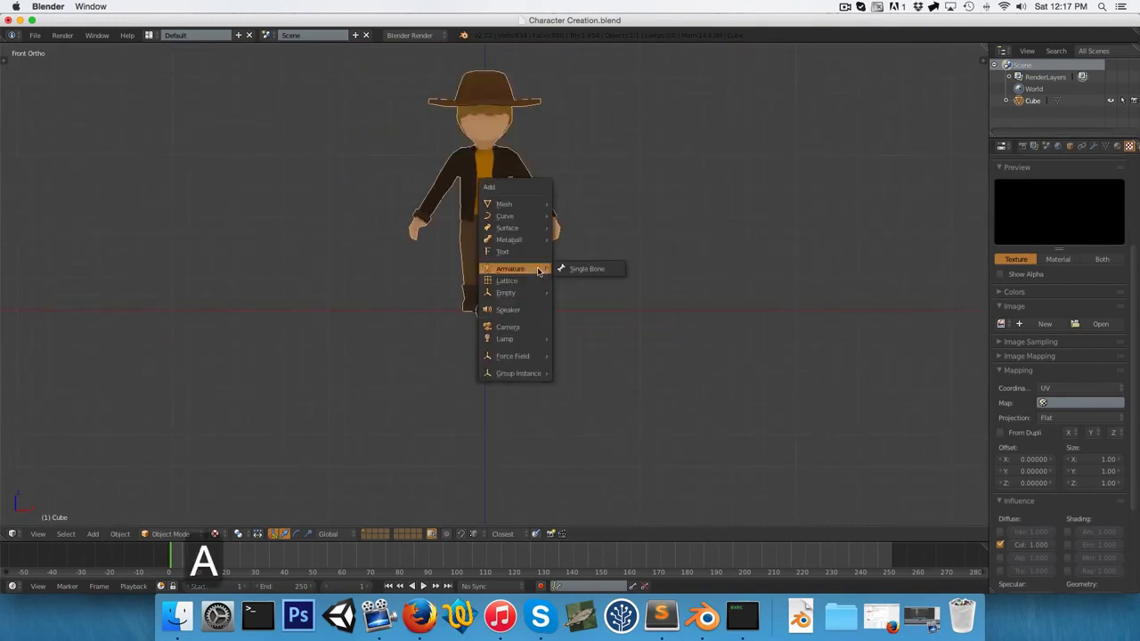
pyautogui.click(584, 269)
# Move the armature straight up along Z to the character's hips.
pyautogui.scroll(3, 481, 316)
pyautogui.keyDown('shift'); pyautogui.moveTo(499, 275); pyautogui.dragTo(491, 328, button='middle'); pyautogui.keyUp('shift')
pyautogui.press('g')
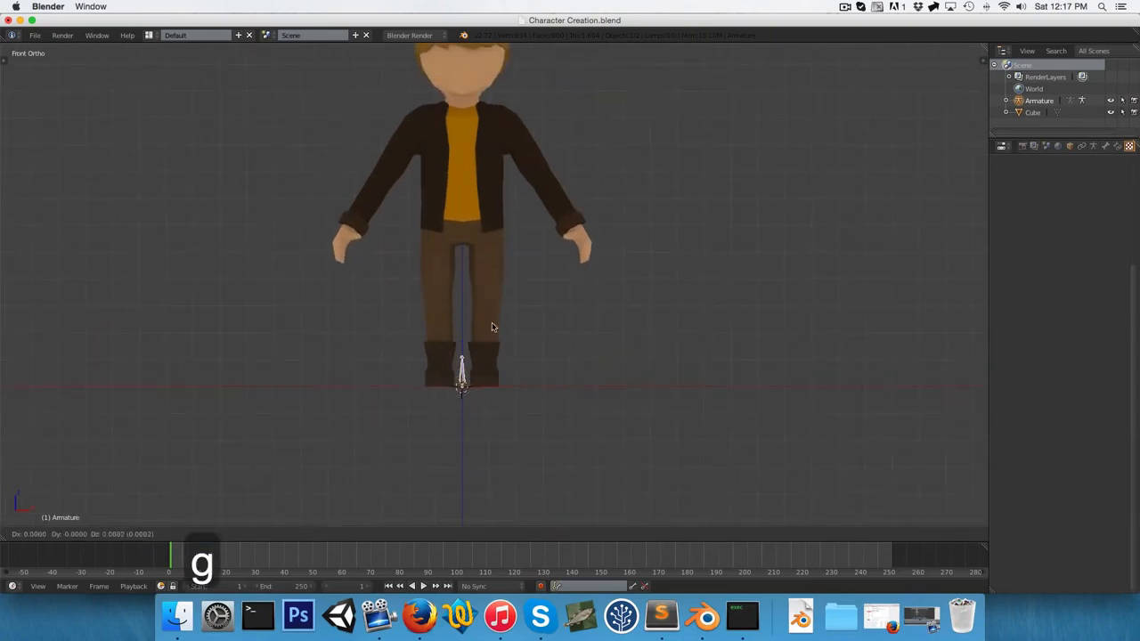
pyautogui.press('z')
pyautogui.click(420, 247)
pyautogui.keyDown('shift'); pyautogui.moveTo(420, 250); pyautogui.dragTo(443, 280, button='middle'); pyautogui.keyUp('shift')
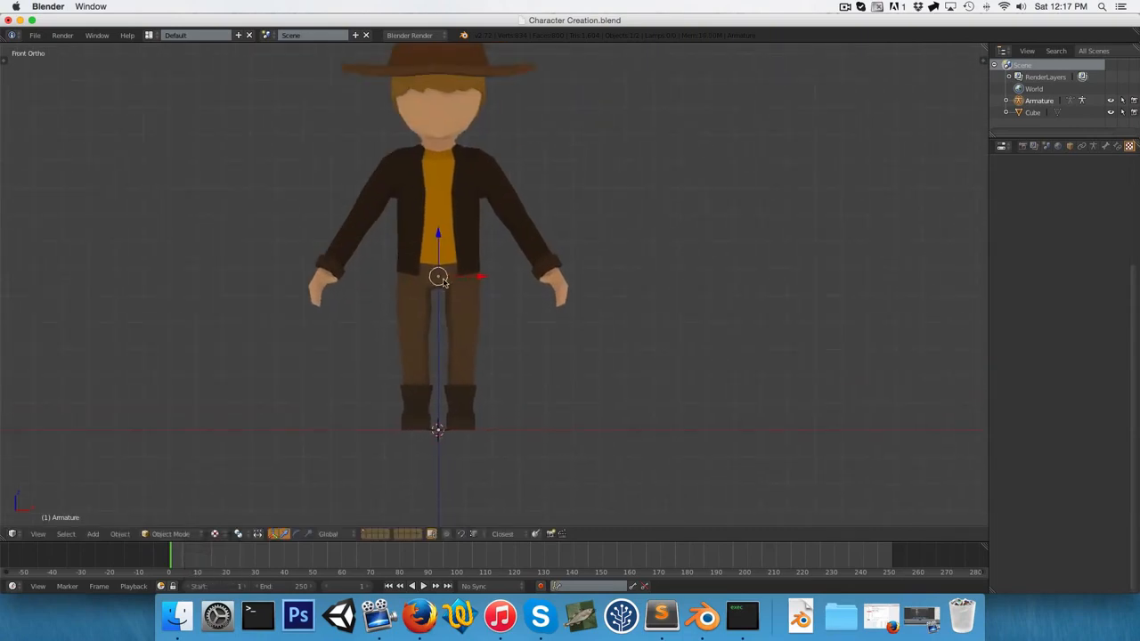
# Turn on X-Ray display for the armature and check the bone's placement from the side and front.
pyautogui.click(1094, 147)
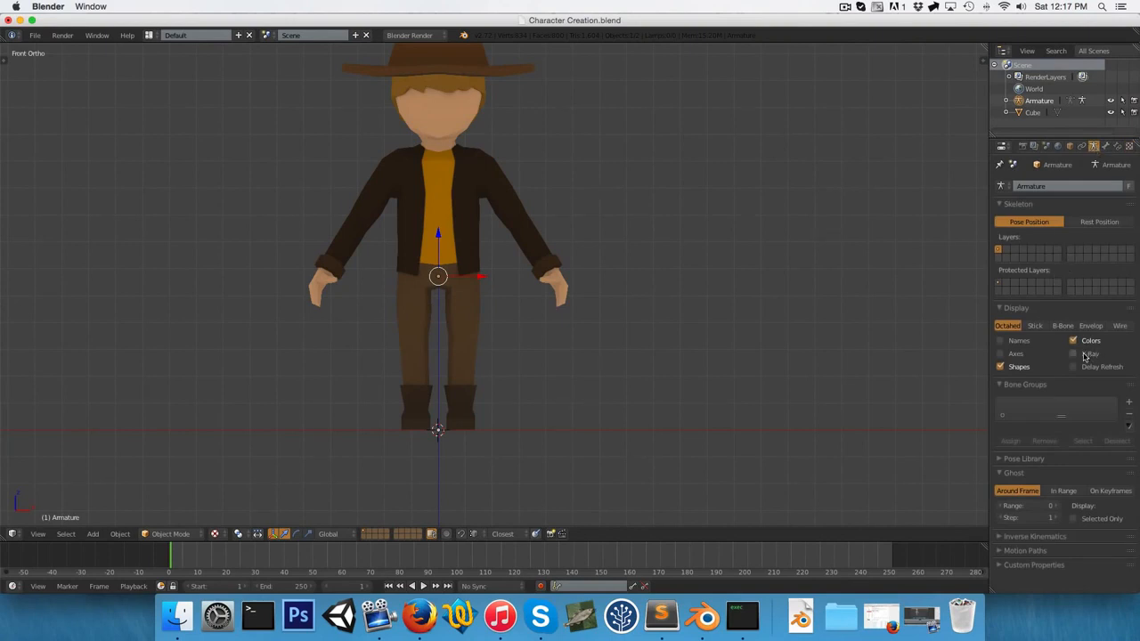
pyautogui.scroll(4, 526, 280)
pyautogui.press('KP_3')
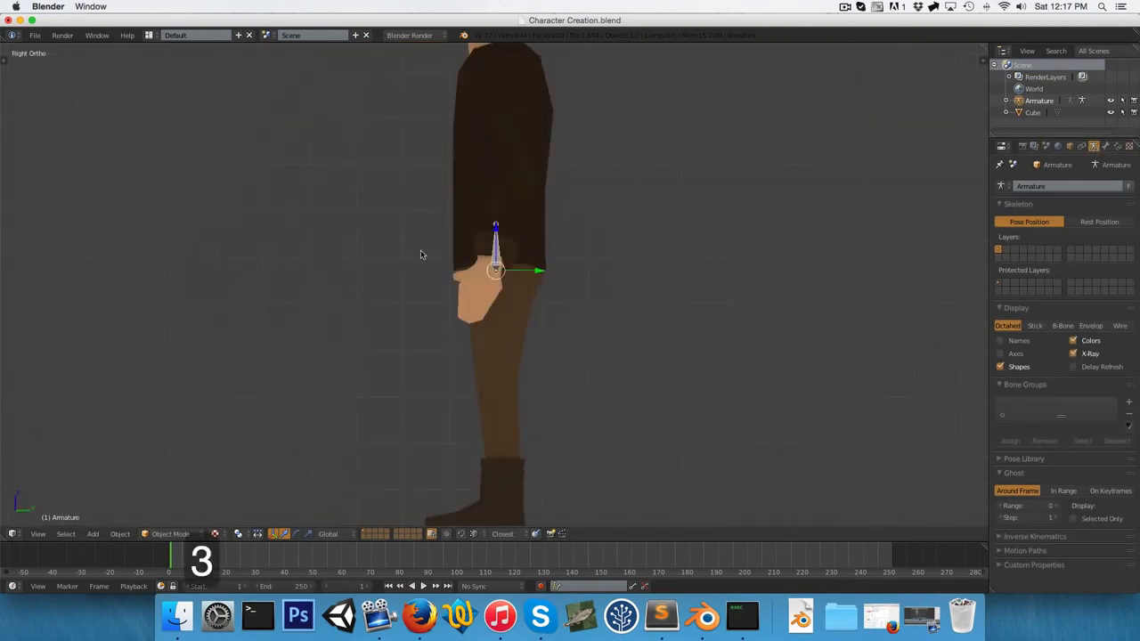
pyautogui.scroll(2, 476, 259)
pyautogui.press('KP_1')
pyautogui.scroll(-2, 365, 241)
# In Edit Mode, lower the hip bone slightly along Z and place its tip at the middle of the torso in side view.
pyautogui.press('Tab')
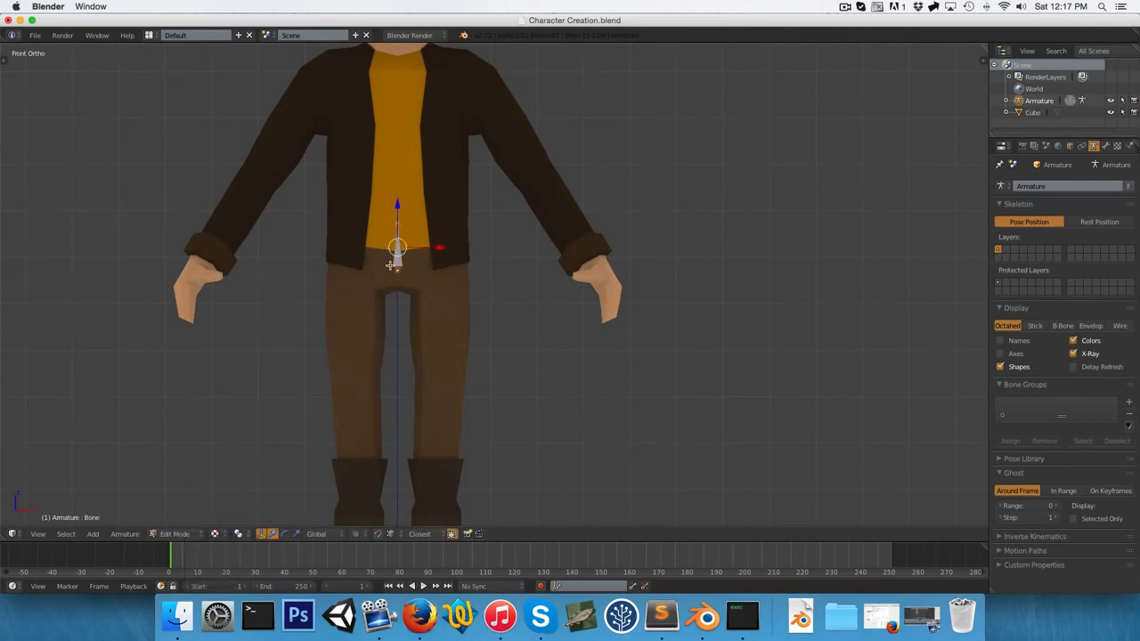
pyautogui.press('g')
pyautogui.press('z')
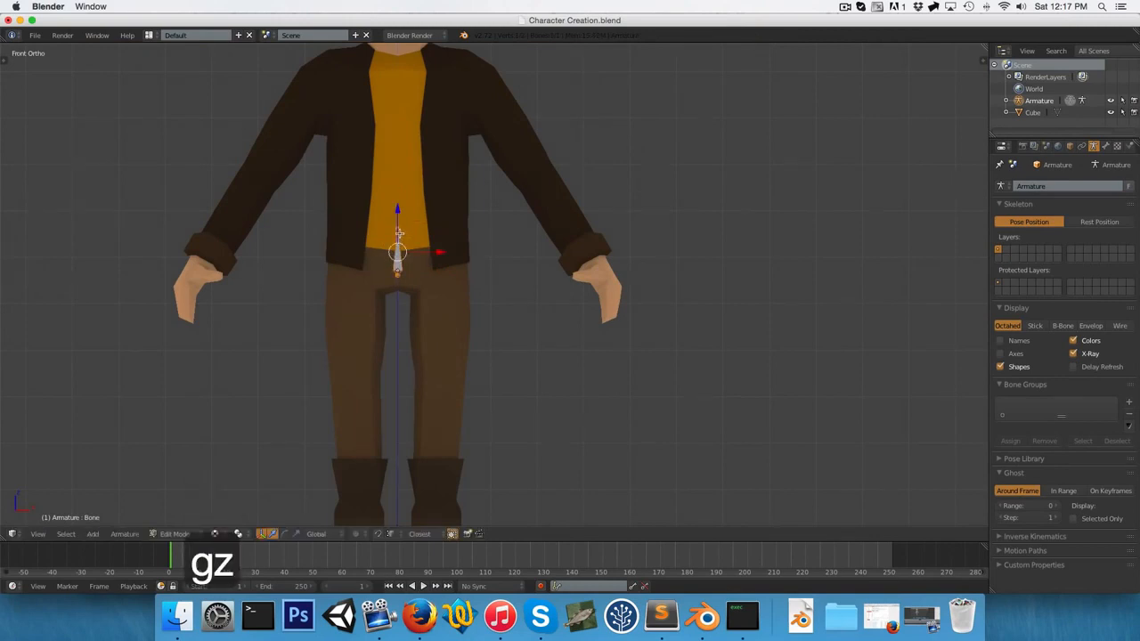
pyautogui.press('KP_3')
pyautogui.press('g')
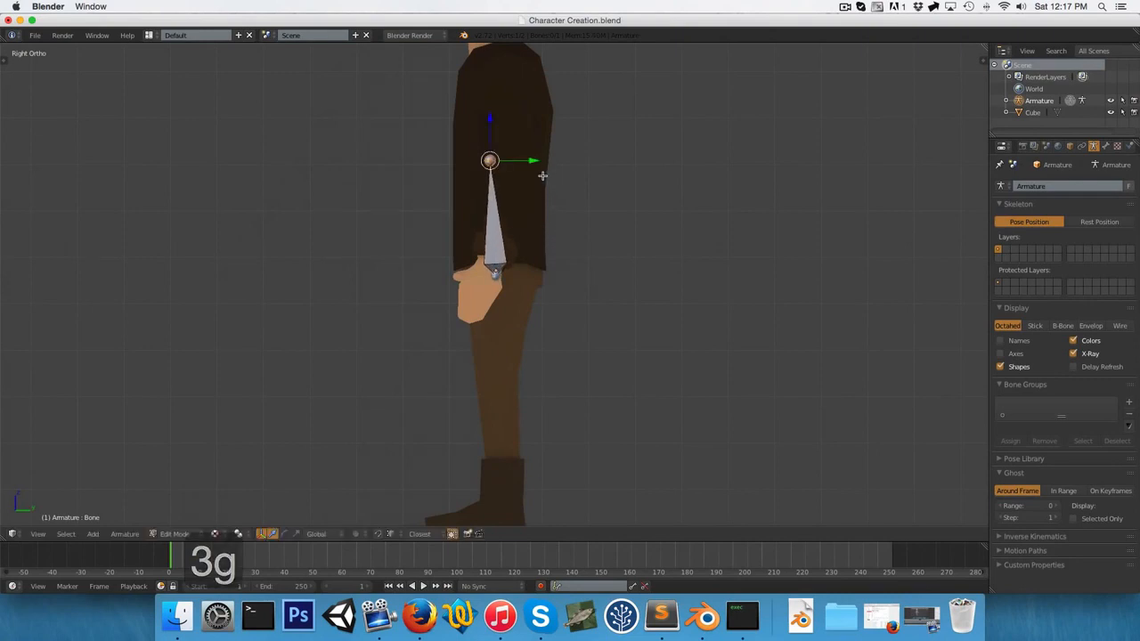
pyautogui.click(524, 165)
pyautogui.keyDown('shift'); pyautogui.moveTo(521, 170); pyautogui.dragTo(512, 271, button='middle'); pyautogui.keyUp('shift')
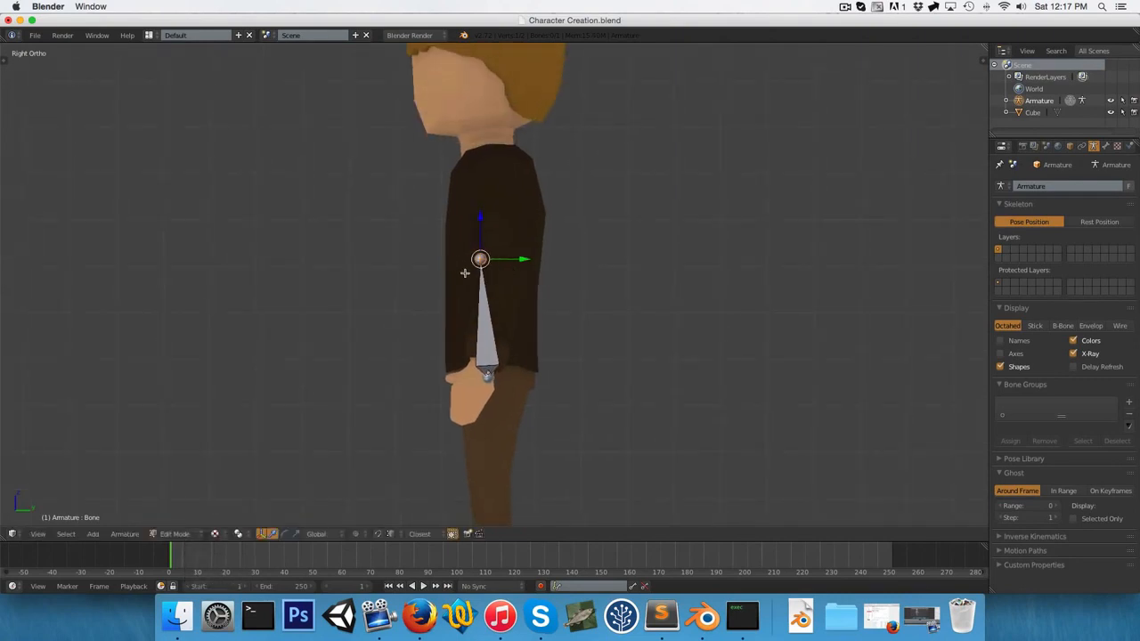
pyautogui.press('g')
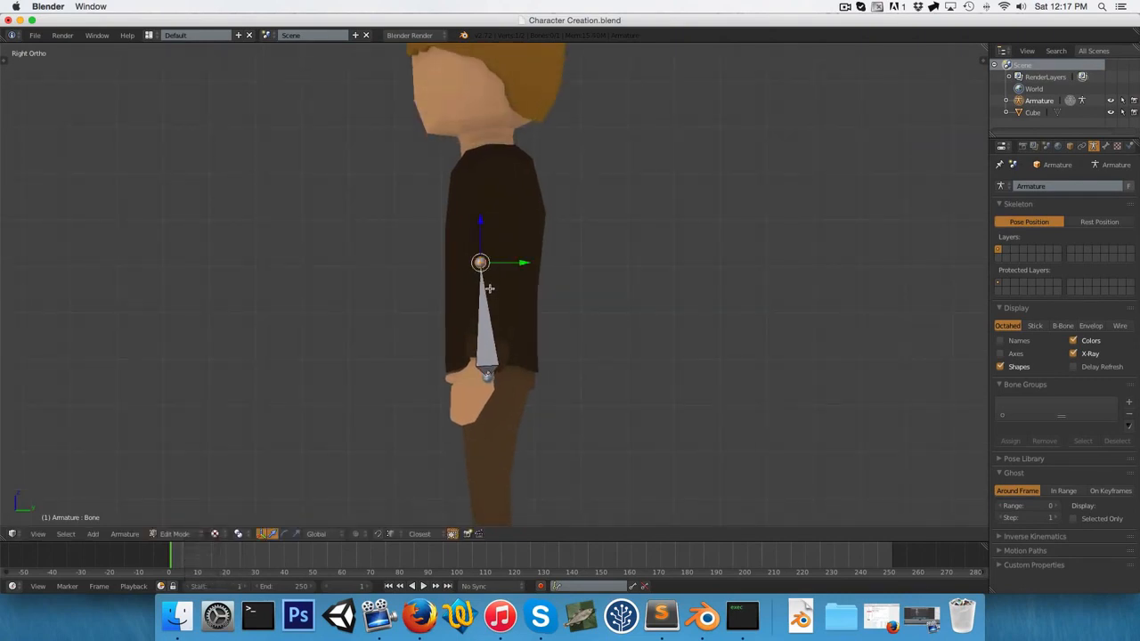
# Extrude a chest bone up to the base of the neck and a short neck bone up to the underside of the head.
pyautogui.press('e')
pyautogui.click(495, 169)
pyautogui.keyDown('shift'); pyautogui.moveTo(495, 181); pyautogui.dragTo(497, 338, button='middle'); pyautogui.keyUp('shift')
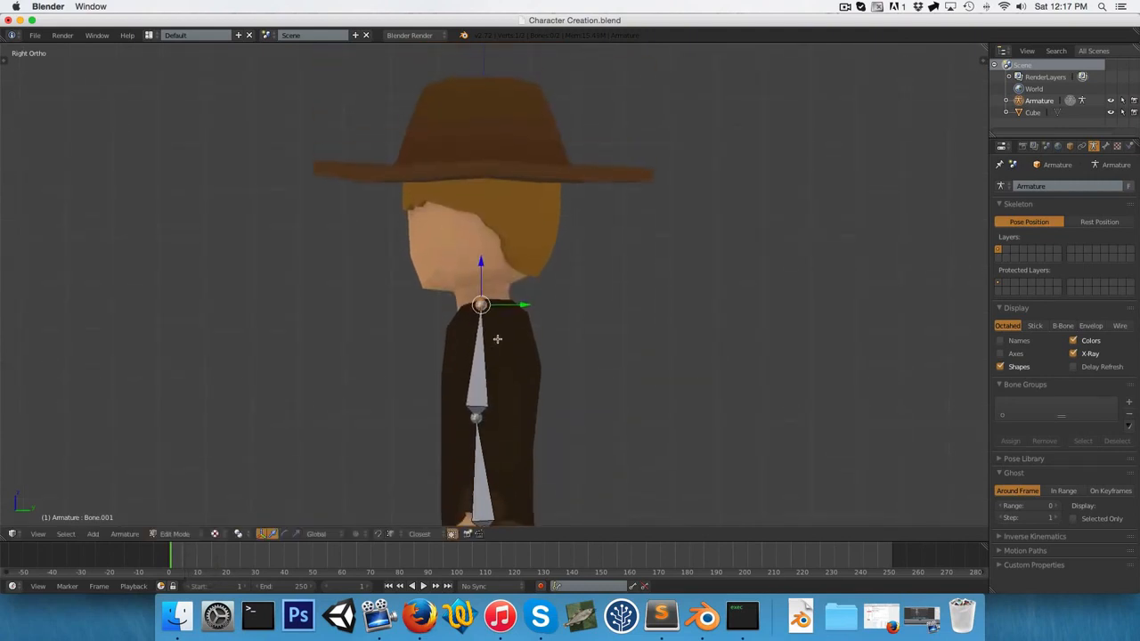
pyautogui.scroll(6, 498, 339)
pyautogui.press('e')
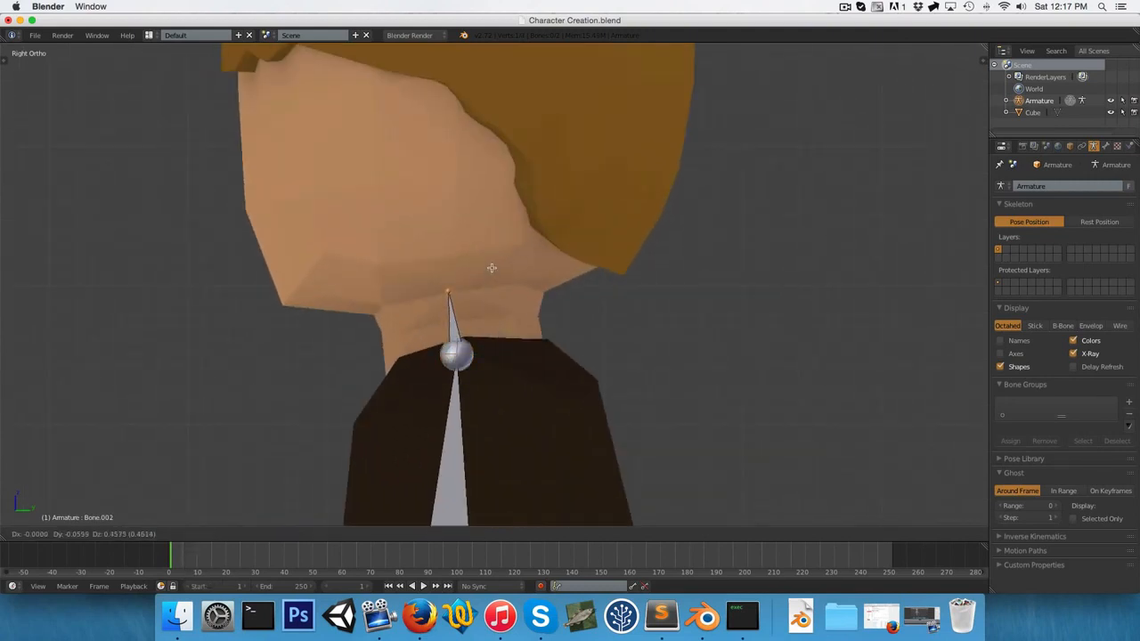
pyautogui.click(491, 267)
pyautogui.press('g')
pyautogui.click(489, 289)
# Extrude a head bone about 3.2 units up from the neck into the hat and switch the viewport to solid shading.
pyautogui.scroll(-6, 489, 289)
pyautogui.press('e')
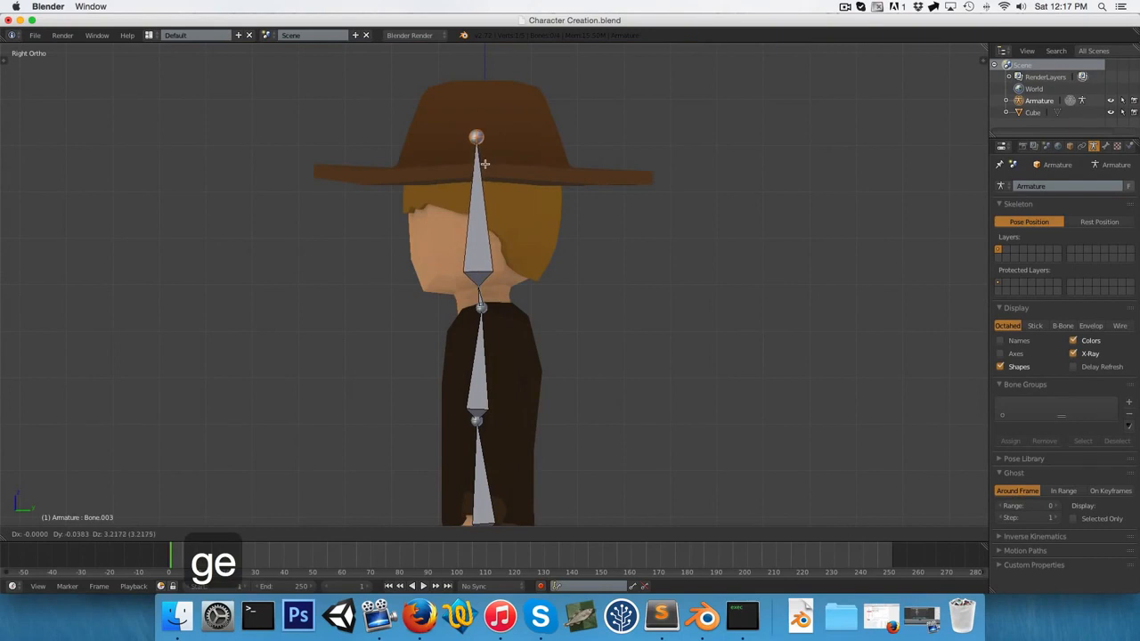
pyautogui.click(489, 160)
pyautogui.press('z')
pyautogui.press('g')
pyautogui.click(518, 170)
pyautogui.press('z')
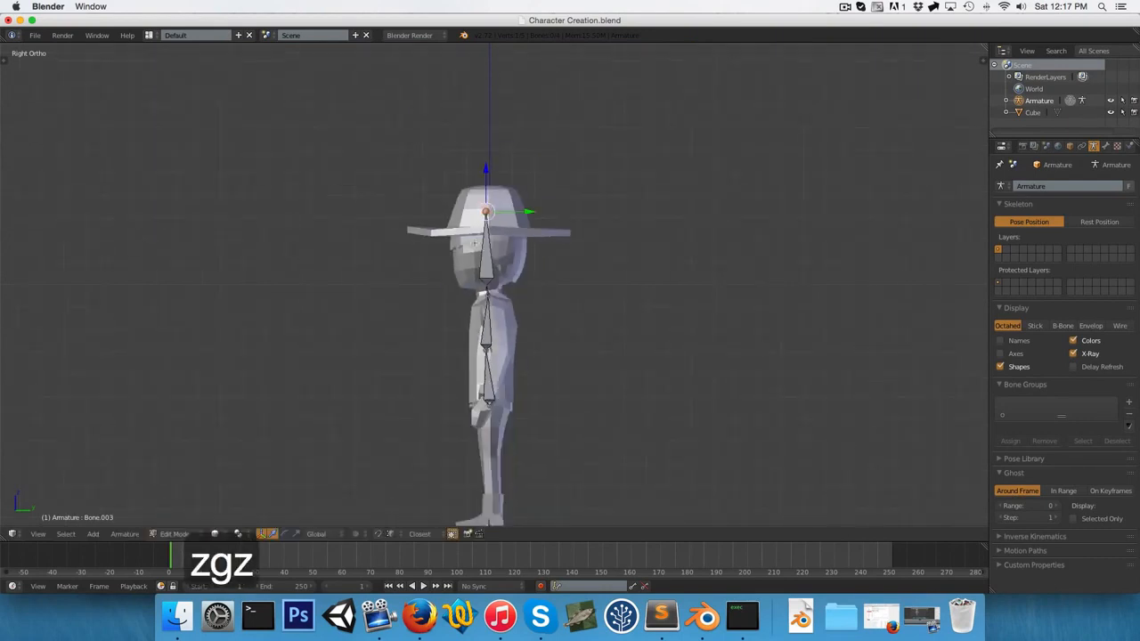
# In front view, place the 3D cursor at the character's left shoulder and add a new bone there.
pyautogui.press('1')
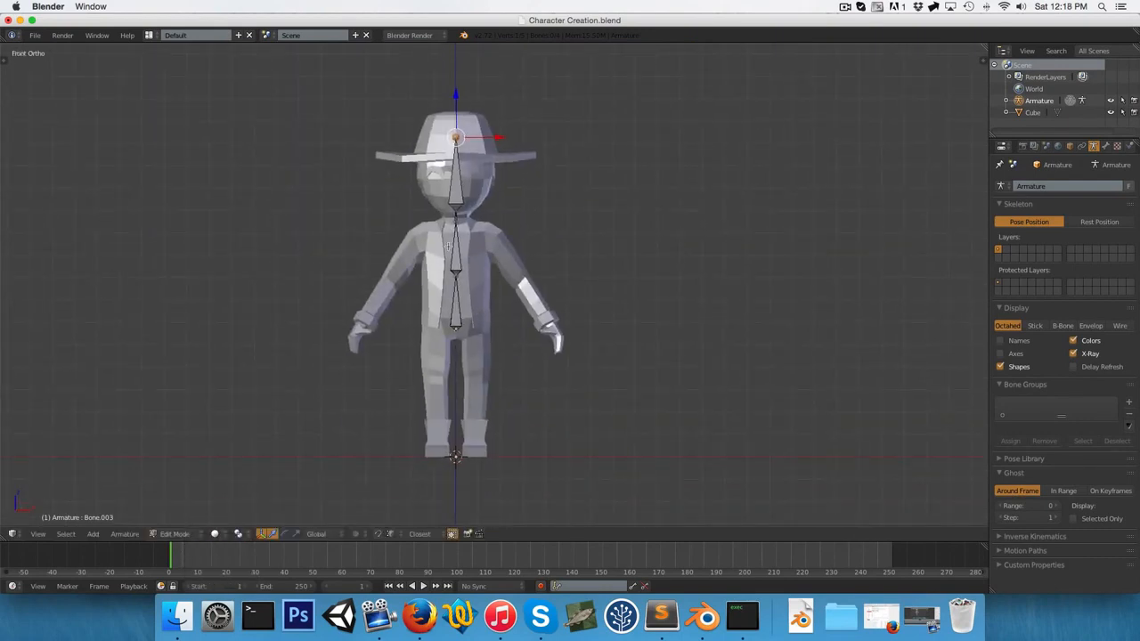
pyautogui.scroll(5, 470, 233)
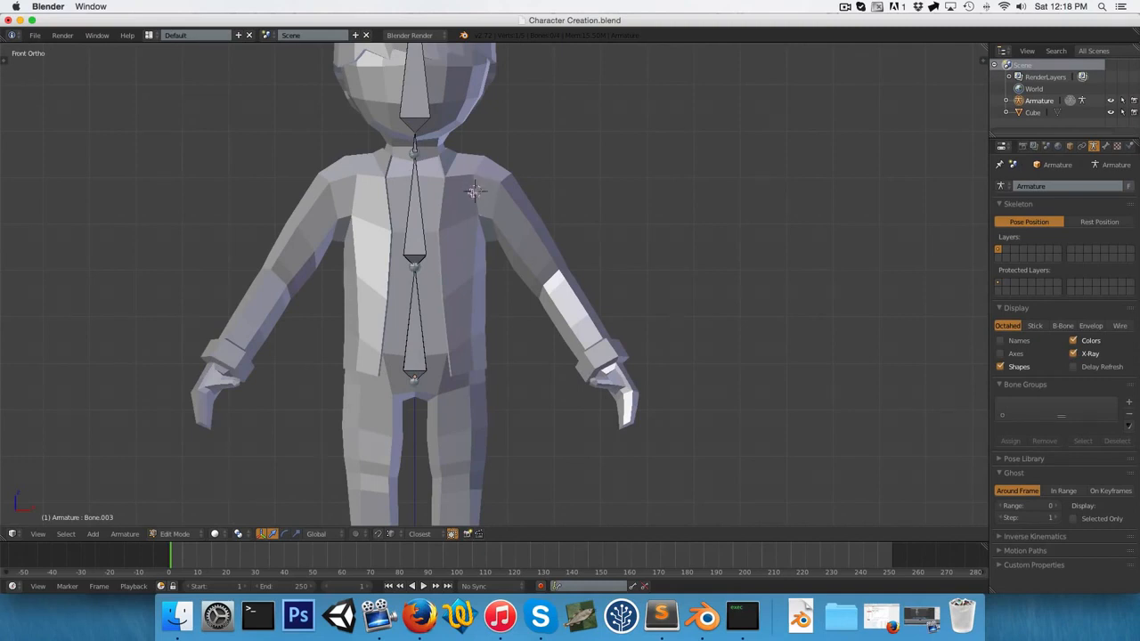
pyautogui.moveTo(481, 201); pyautogui.dragTo(336, 226, button='middle')
pyautogui.press('1')
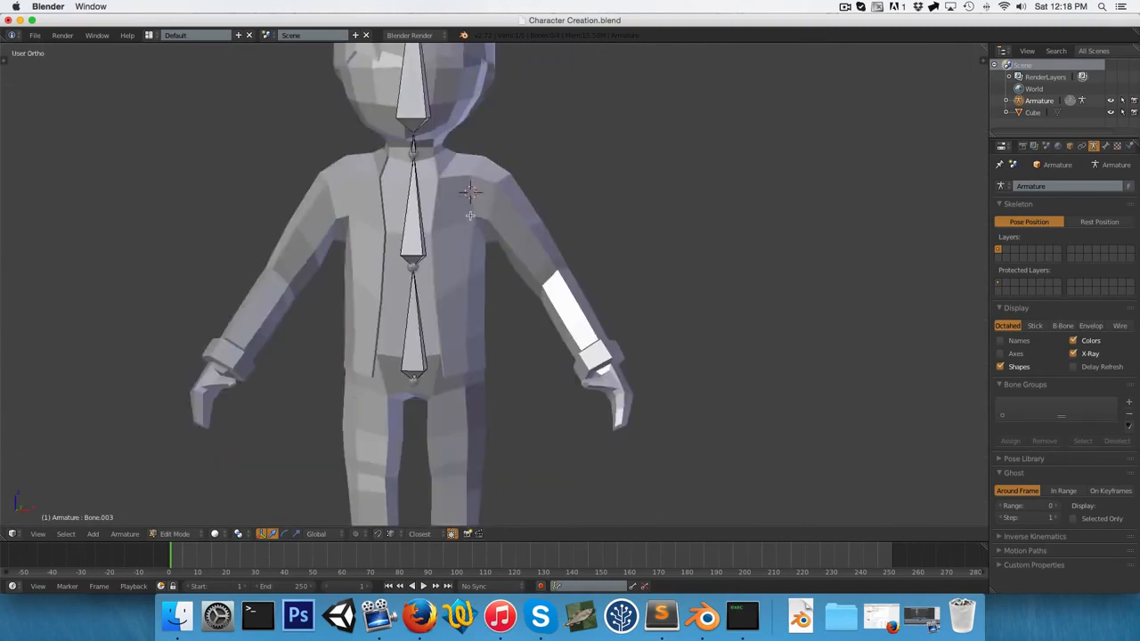
pyautogui.scroll(-5, 475, 191)
pyautogui.press('a')
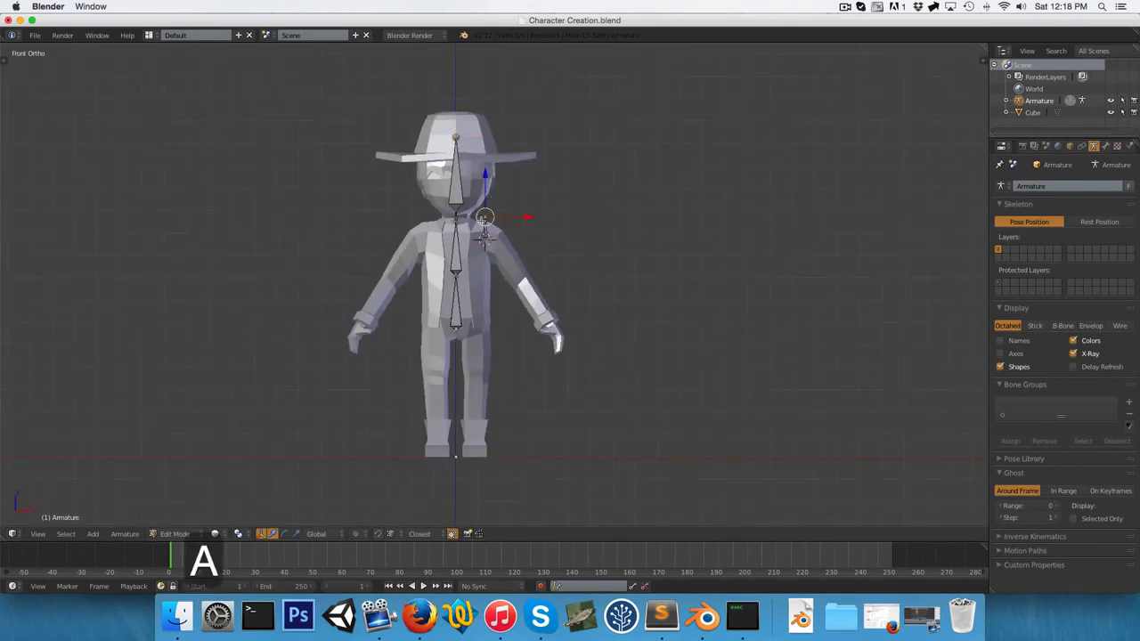
# Move the new bone's tip to the left elbow in front view, and shift the whole bone back inside the arm in side view.
pyautogui.scroll(5, 485, 237)
pyautogui.press('g')
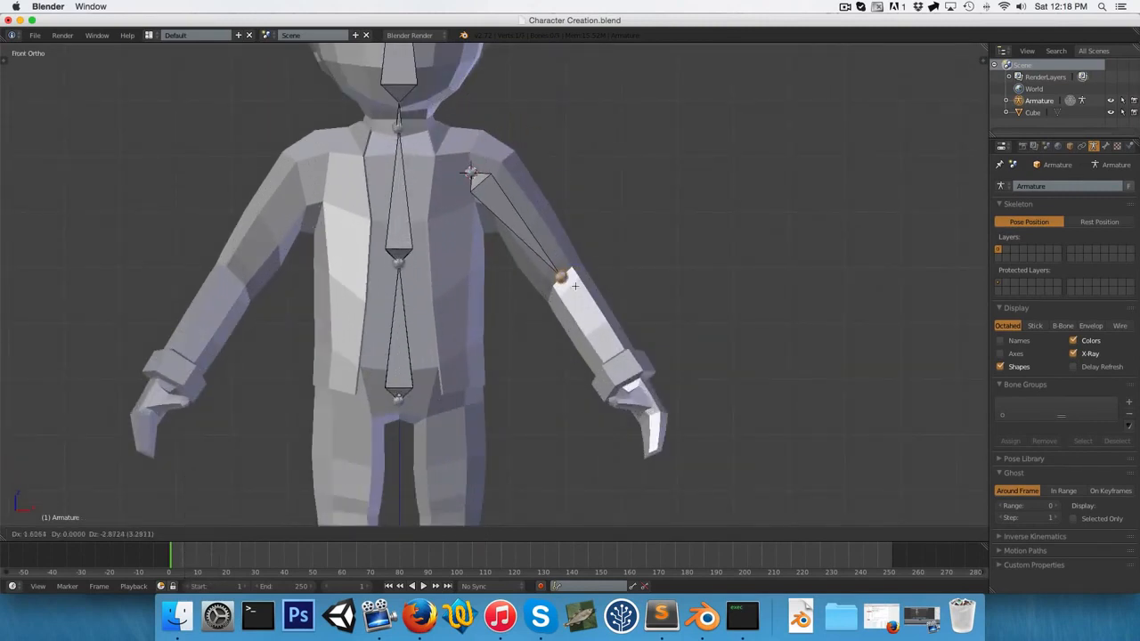
pyautogui.click(575, 285)
pyautogui.press('3')
pyautogui.press('g')
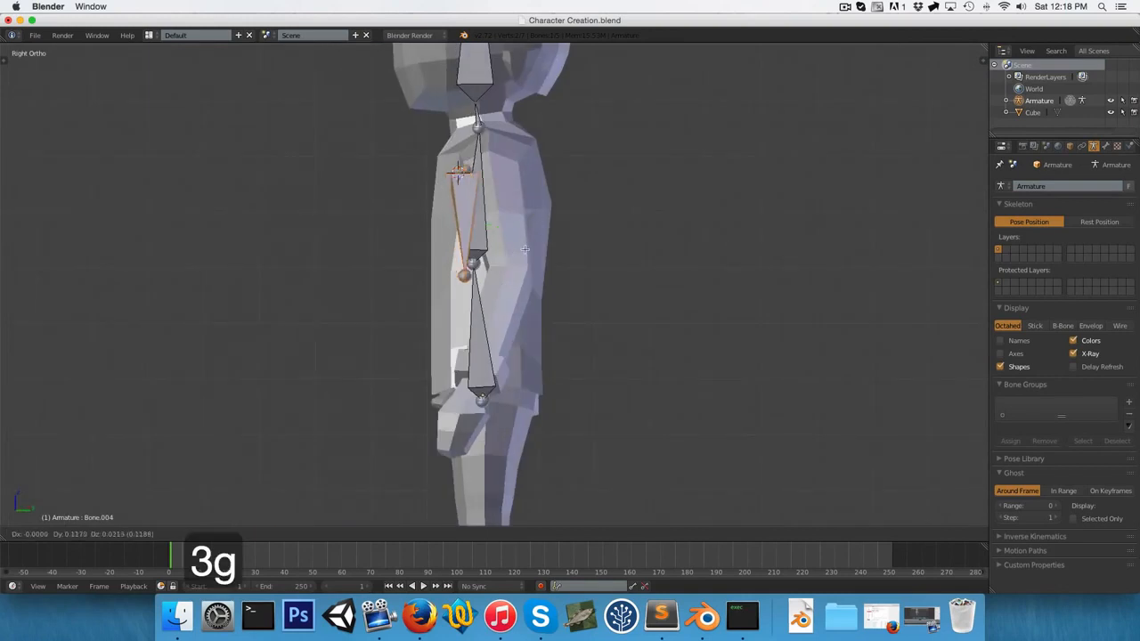
pyautogui.rightClick(496, 272)
# Fine-tune the upper arm bone's tip in side and front views so it sits at the centre of the elbow.
pyautogui.press('g')
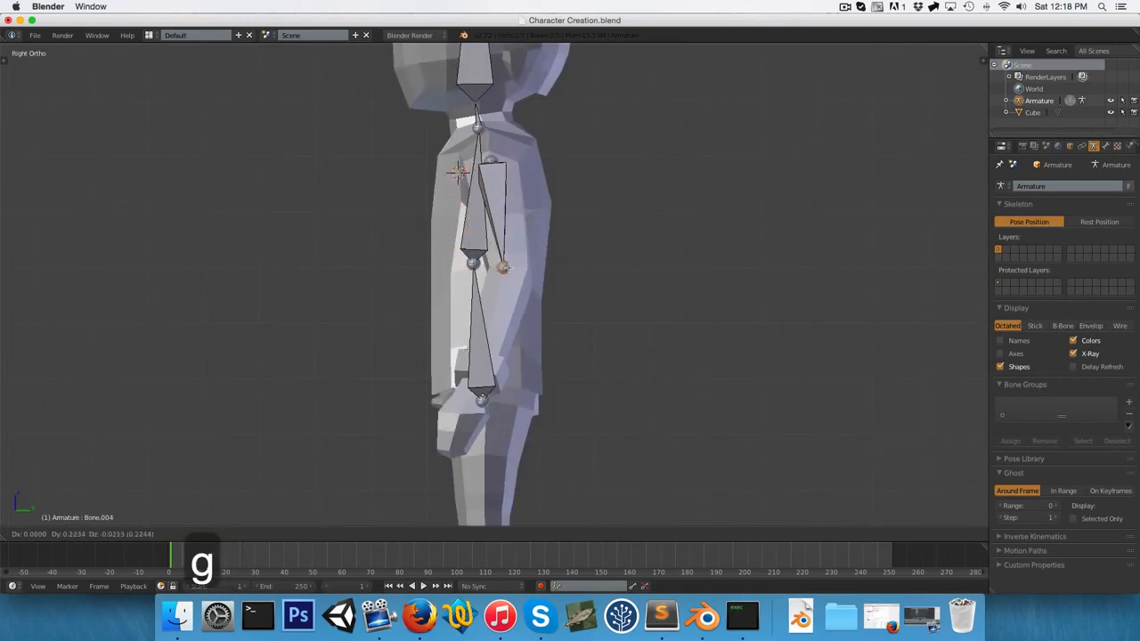
pyautogui.click(509, 272)
pyautogui.press('1')
pyautogui.keyDown('shift'); pyautogui.moveTo(572, 307); pyautogui.dragTo(546, 263, button='middle'); pyautogui.keyUp('shift')
pyautogui.press('g')
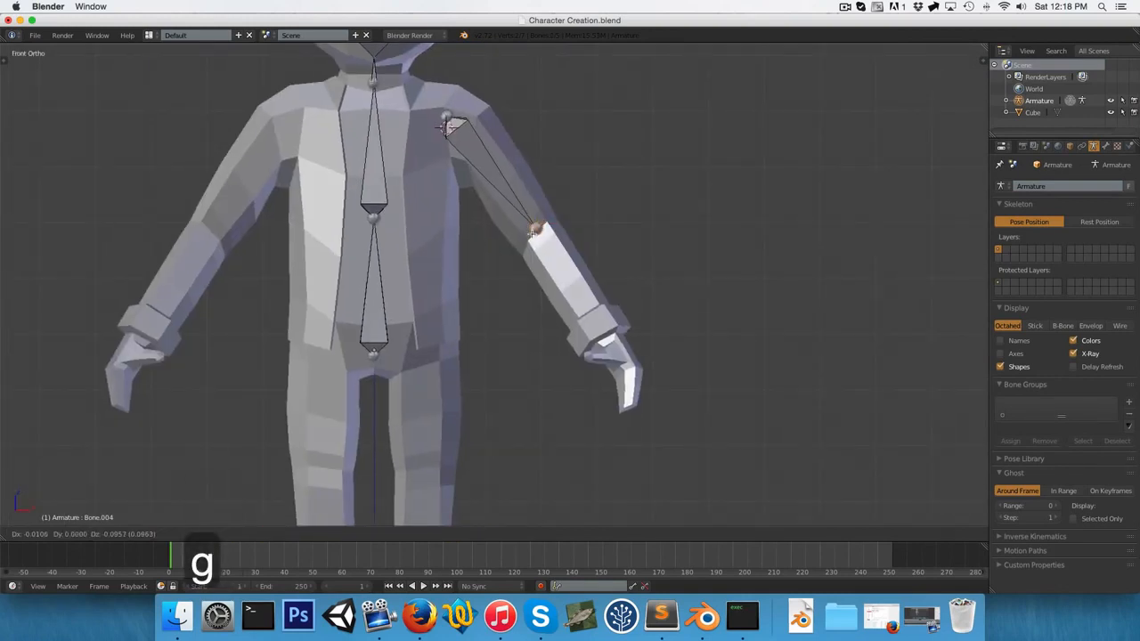
pyautogui.click(535, 234)
# Extrude a forearm bone from the elbow down to the left wrist and adjust its tip inside the cuff in front view.
pyautogui.press('e')
pyautogui.click(602, 335)
pyautogui.scroll(4, 623, 378)
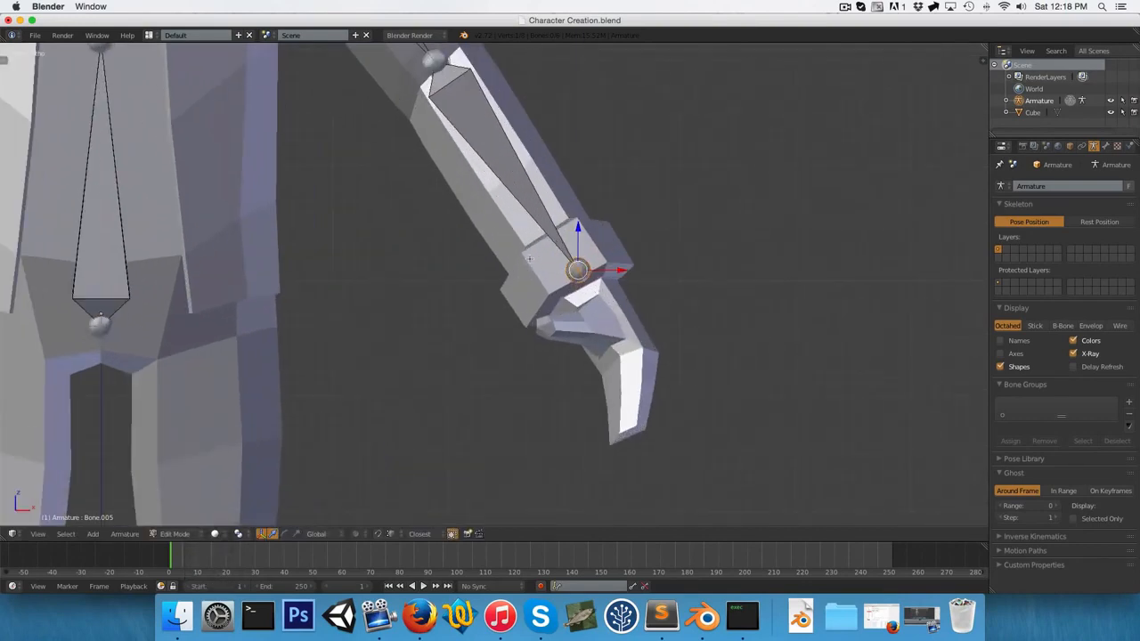
pyautogui.press('g')
pyautogui.click(611, 299)
# In side view, move the forearm bone's tip forward to line up with the wrist.
pyautogui.press('3')
pyautogui.press('g')
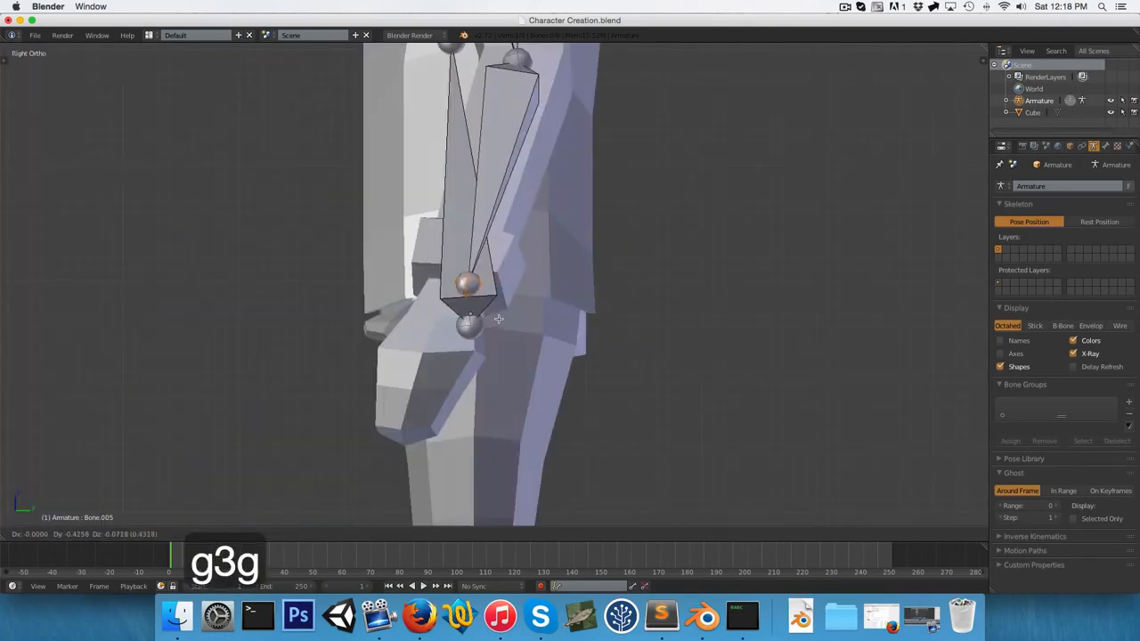
pyautogui.click(481, 317)
pyautogui.scroll(-3, 472, 311)
pyautogui.press('g')
pyautogui.click(469, 301)
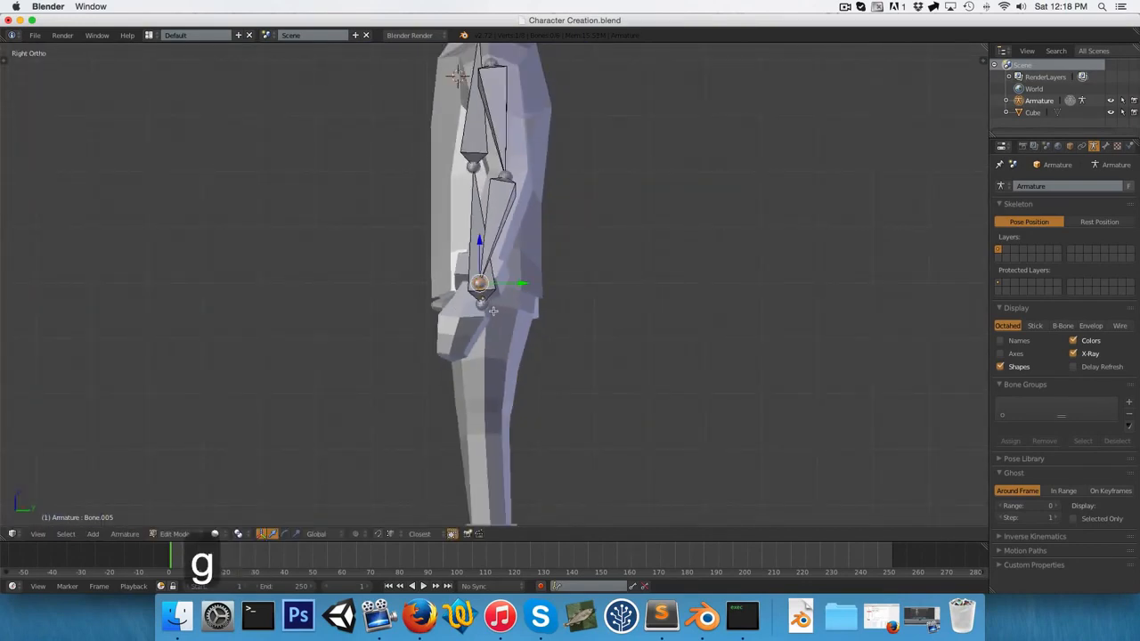
# Extrude a hand bone from the left wrist to the knuckles in front view, and shift its tip forward inside the hand in side view.
pyautogui.scroll(3, 489, 271)
pyautogui.press('1')
pyautogui.keyDown('shift'); pyautogui.moveTo(497, 261); pyautogui.dragTo(458, 184, button='middle'); pyautogui.keyUp('shift')
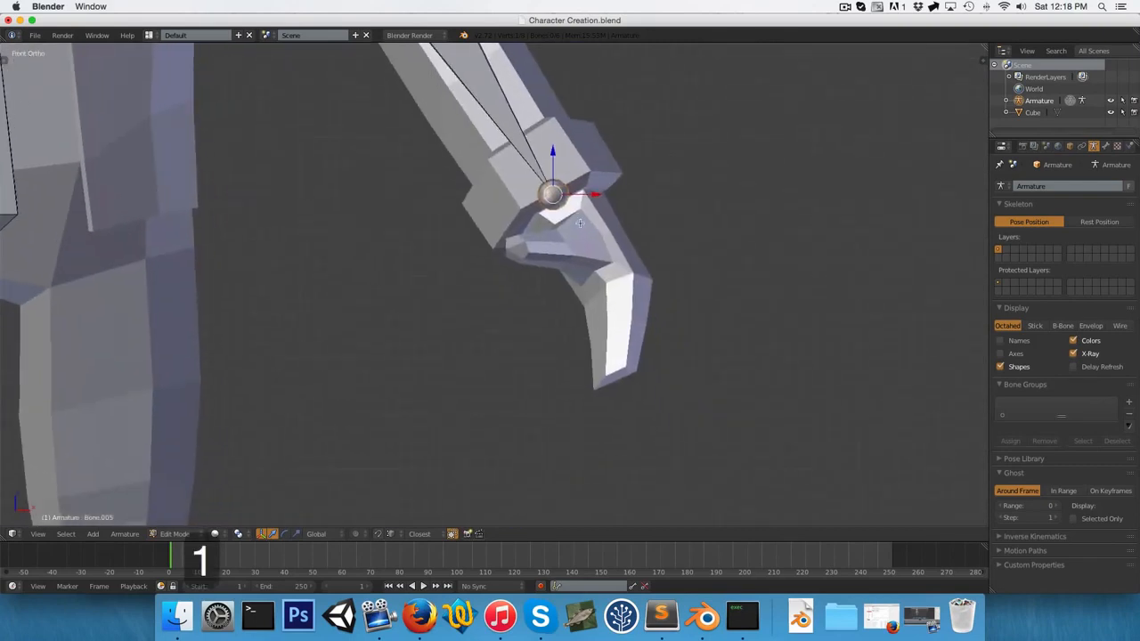
pyautogui.press('e')
pyautogui.press('3')
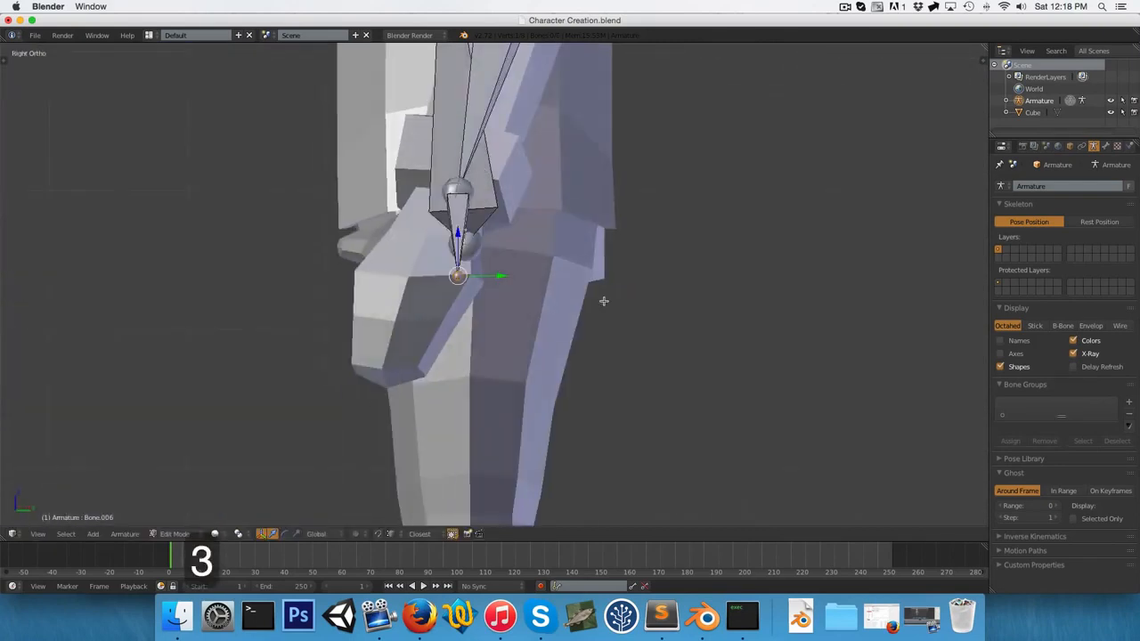
pyautogui.press('g')
pyautogui.click(470, 305)
# Extrude two finger bones in front view, from the knuckles to the middle finger joint and on to the fingertips.
pyautogui.press('1')
pyautogui.press('e')
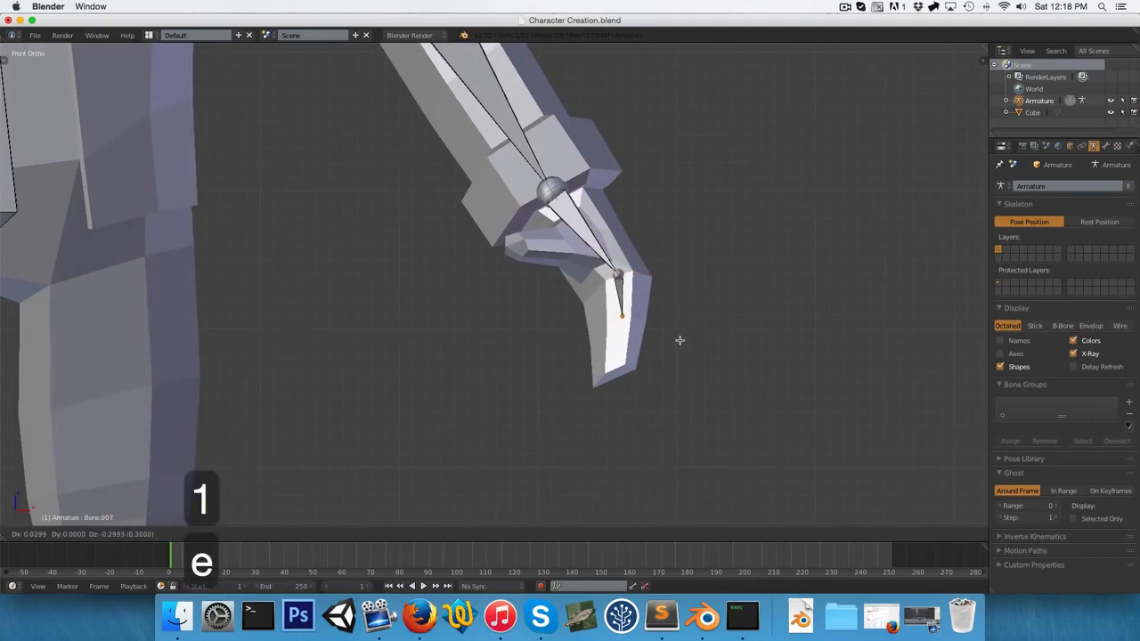
pyautogui.click(677, 338)
pyautogui.scroll(2, 670, 344)
pyautogui.press('e')
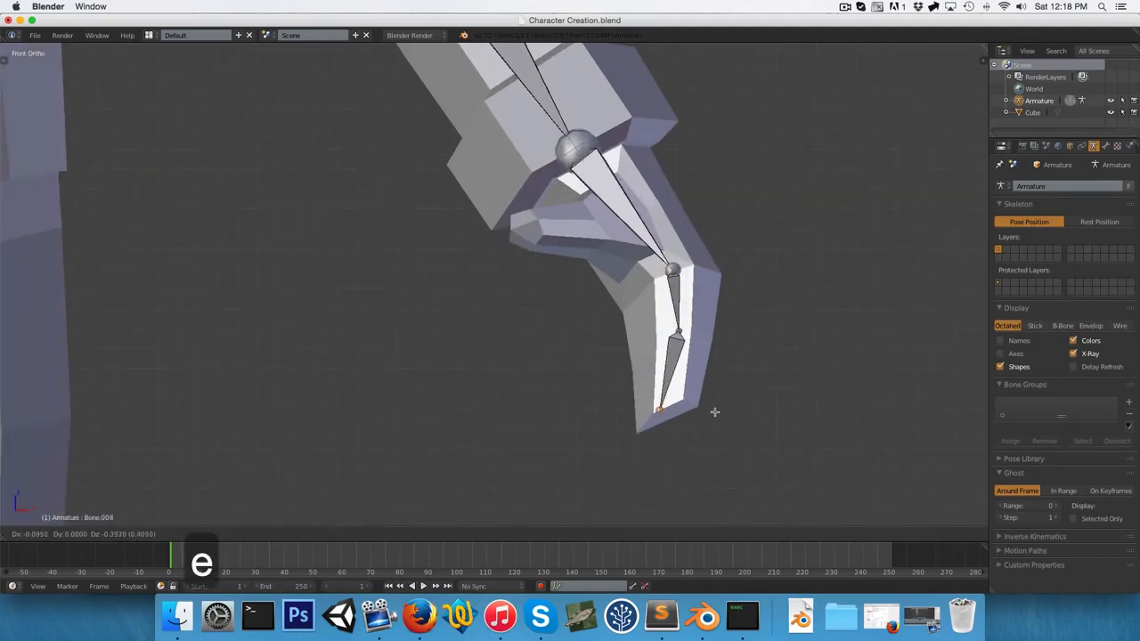
pyautogui.click(714, 412)
# In side view, move the fingertip end and the middle finger joint forward so the finger bones run inside the fingers.
pyautogui.press('3')
pyautogui.press('g')
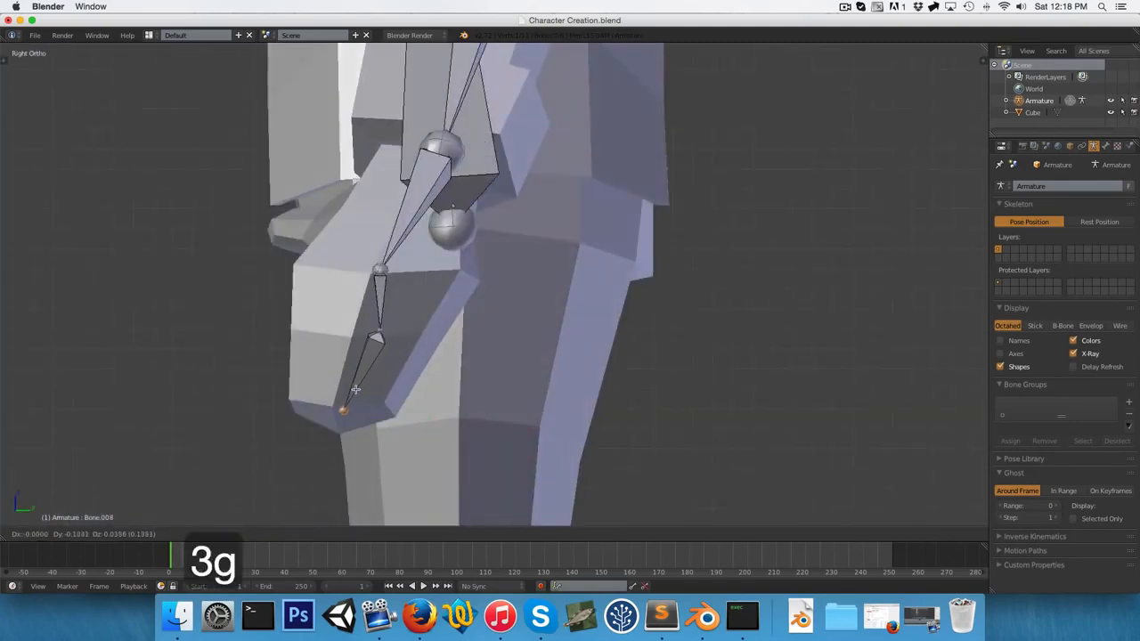
pyautogui.click(346, 379)
pyautogui.rightClick(384, 333)
pyautogui.press('g')
pyautogui.click(359, 319)
pyautogui.scroll(-7, 320, 294)
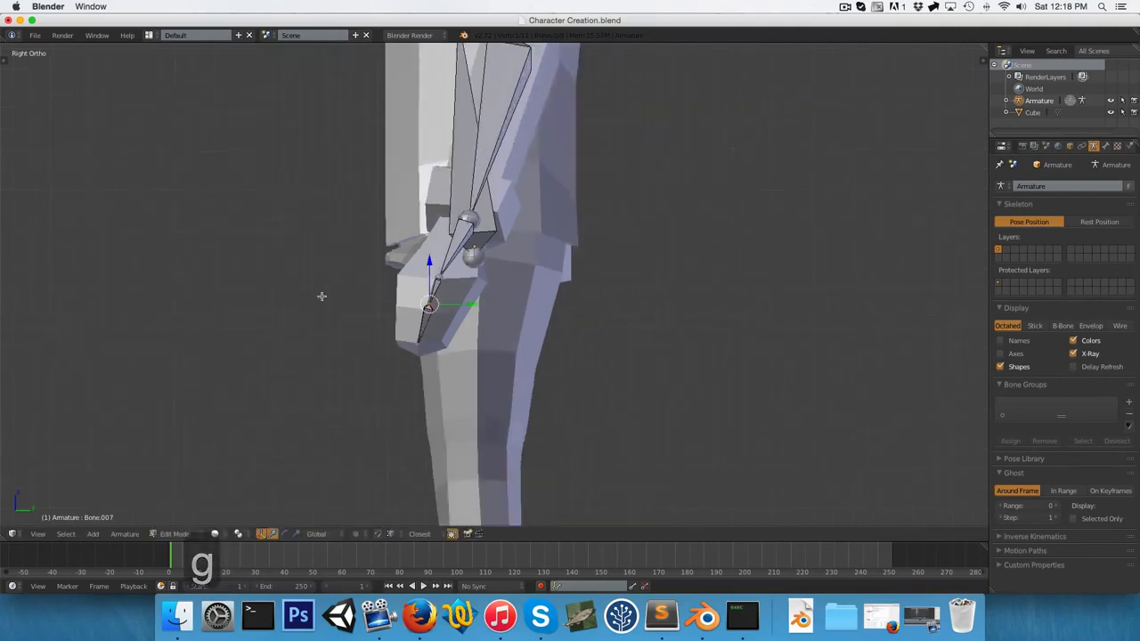
# In the character mesh's edit mode, select the edge loop at the base of the left thumb and snap the 3D cursor to it.
pyautogui.moveTo(321, 295); pyautogui.dragTo(543, 219, button='middle')
pyautogui.scroll(5, 473, 270)
pyautogui.press('Tab')
pyautogui.rightClick(589, 257)
pyautogui.press('Tab')
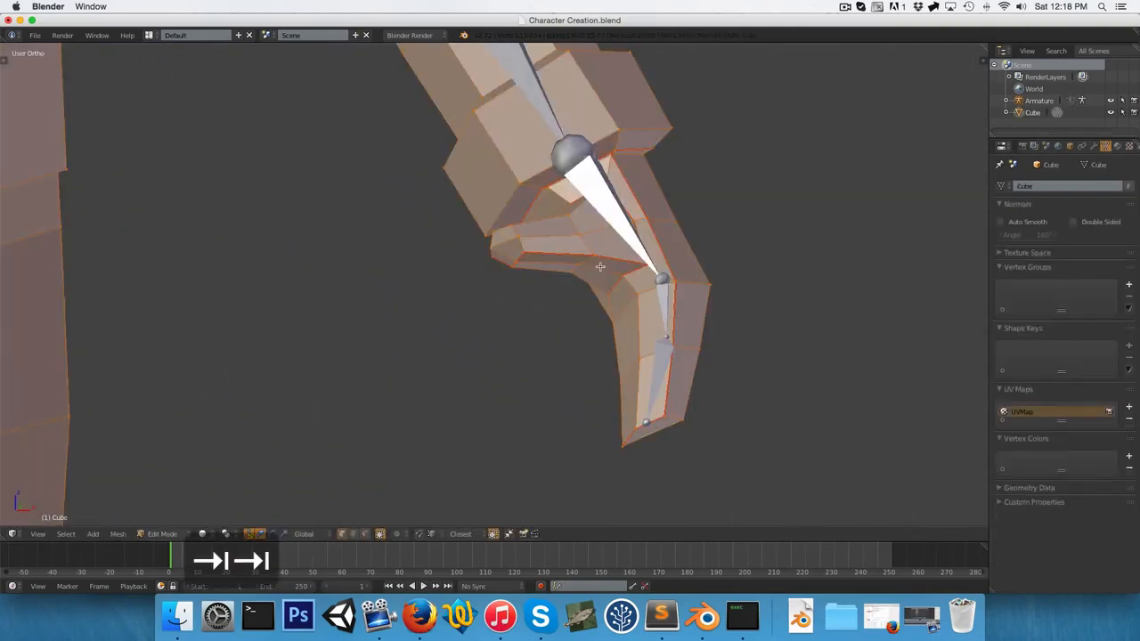
pyautogui.moveTo(626, 298); pyautogui.dragTo(524, 233, button='middle')
pyautogui.keyDown('alt'); pyautogui.rightClick(540, 211); pyautogui.keyUp('alt')
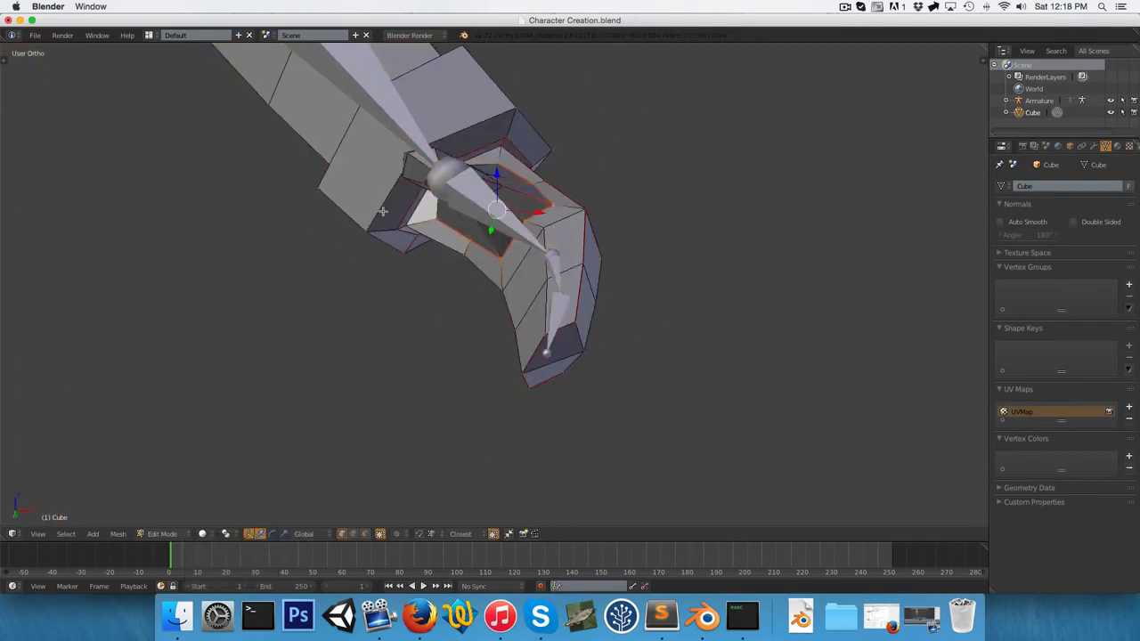
pyautogui.hotkey('shift', 's')
pyautogui.click(522, 186)
pyautogui.moveTo(518, 218); pyautogui.dragTo(532, 304, button='middle')
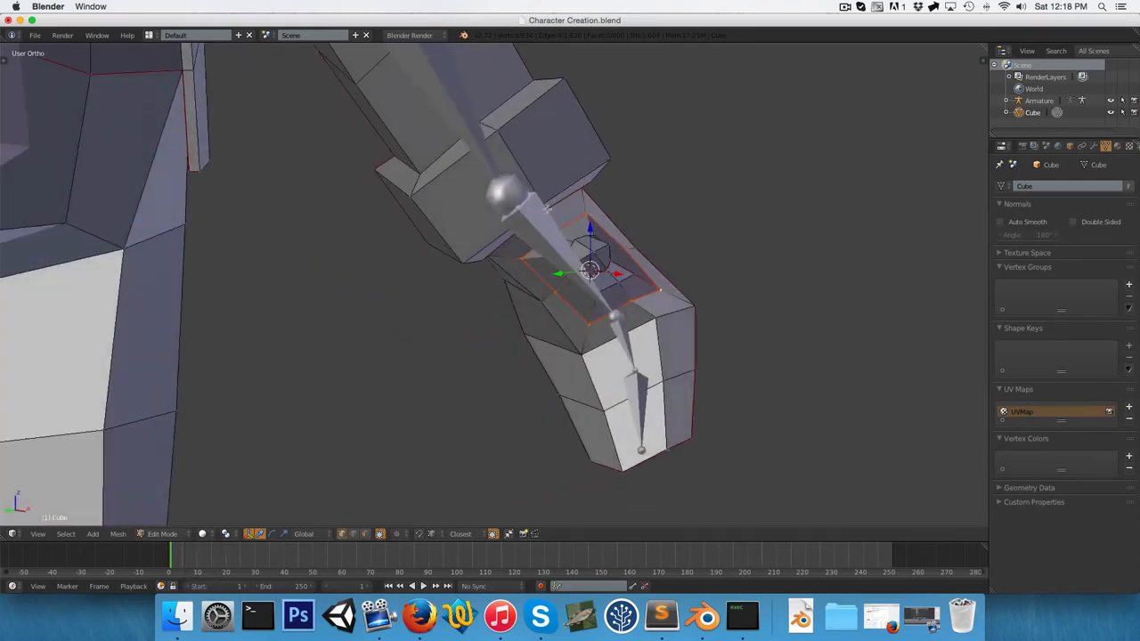
# Return to editing the armature and add a new bone at the 3D cursor at the thumb's base.
pyautogui.press('Tab')
pyautogui.rightClick(540, 230)
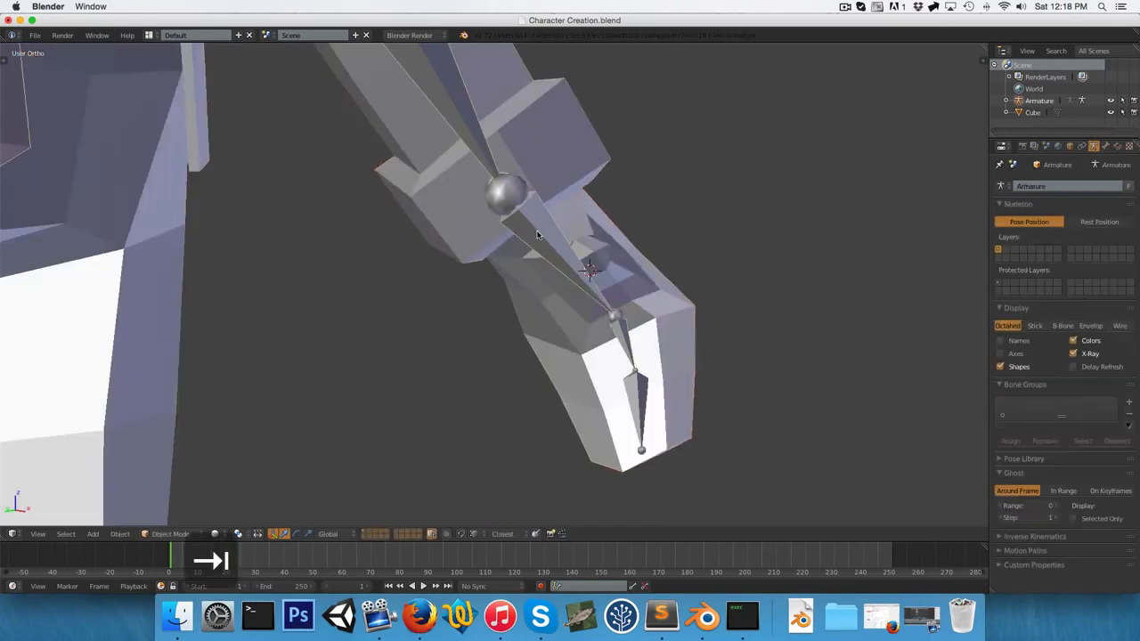
pyautogui.scroll(-1, 540, 214)
pyautogui.press('Tab')
pyautogui.moveTo(608, 308); pyautogui.dragTo(496, 323, button='middle')
pyautogui.press('a')
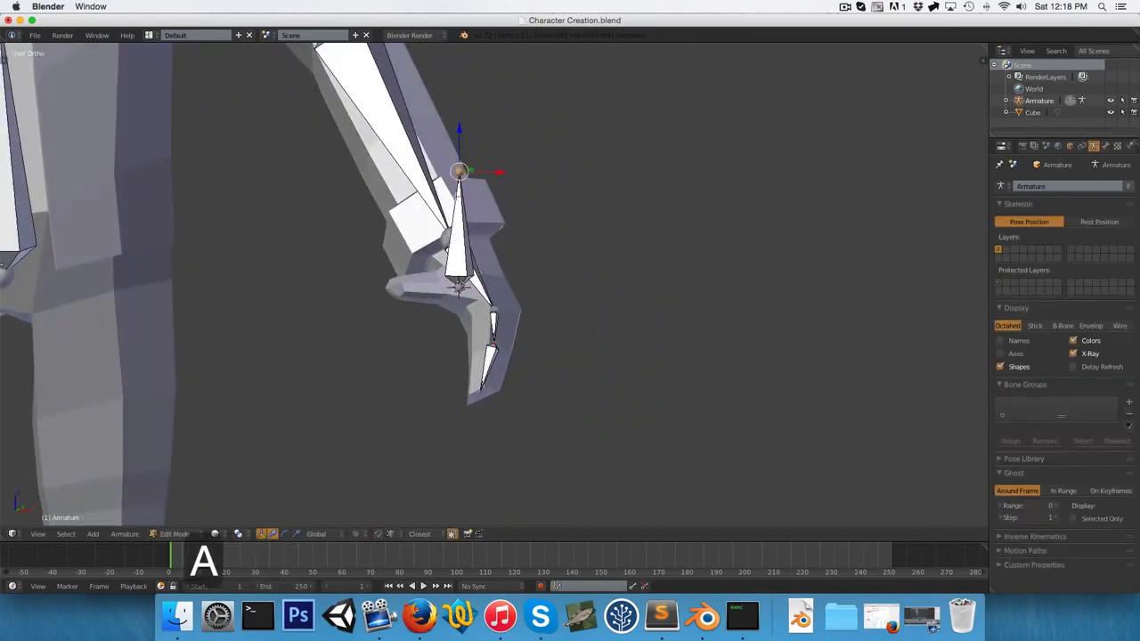
# Move the new bone's tip to the middle of the thumb, aligning it in front and top views.
pyautogui.press('KP_1')
pyautogui.press('g')
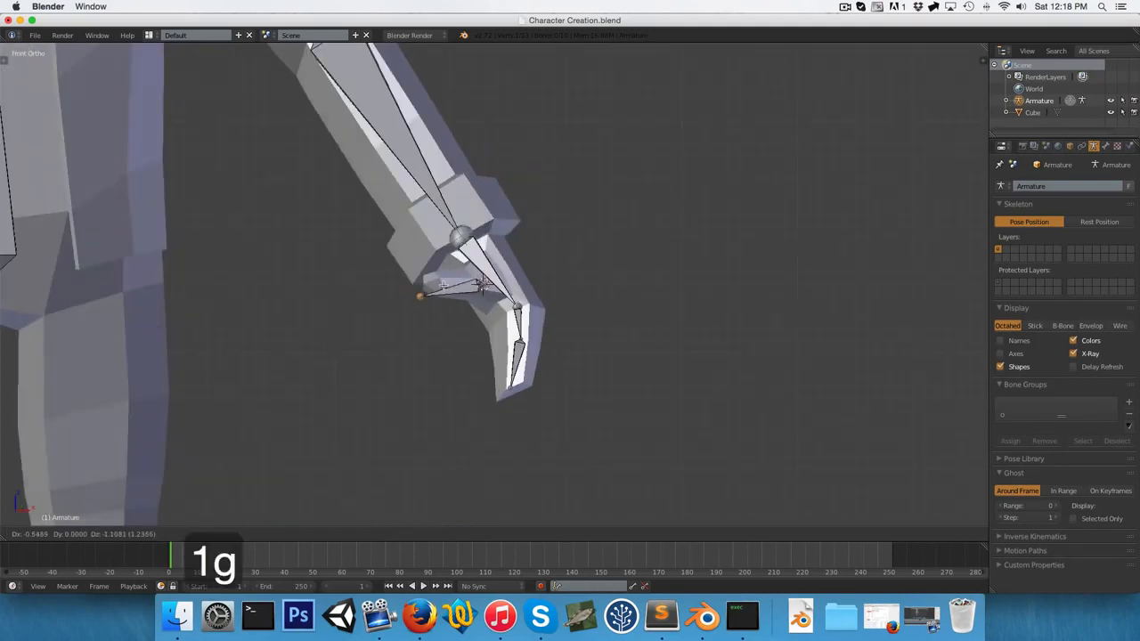
pyautogui.press('KP_7')
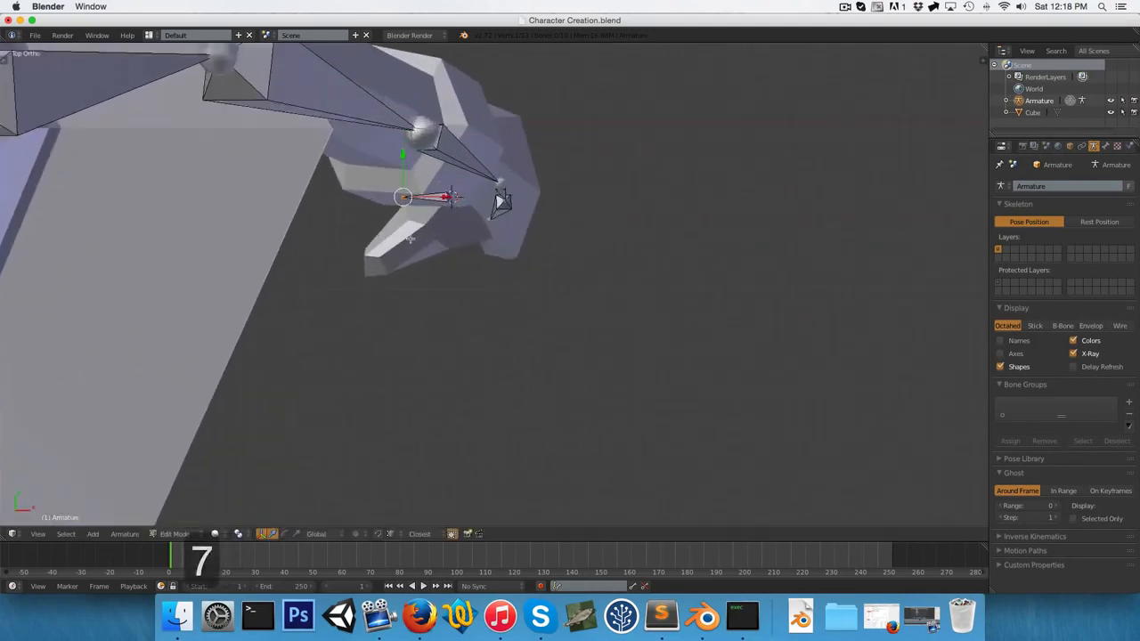
pyautogui.press('g')
pyautogui.click(395, 264)
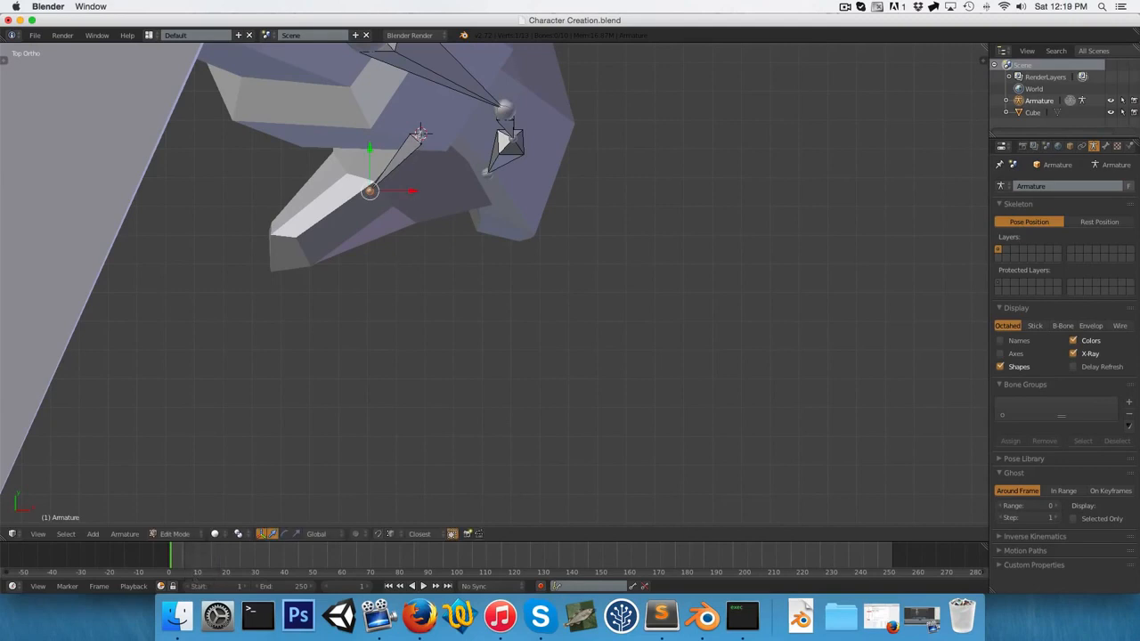
# Extrude a second thumb bone to the thumb's tip in top view, and adjust its end in front view.
pyautogui.press('e')
pyautogui.click(305, 258)
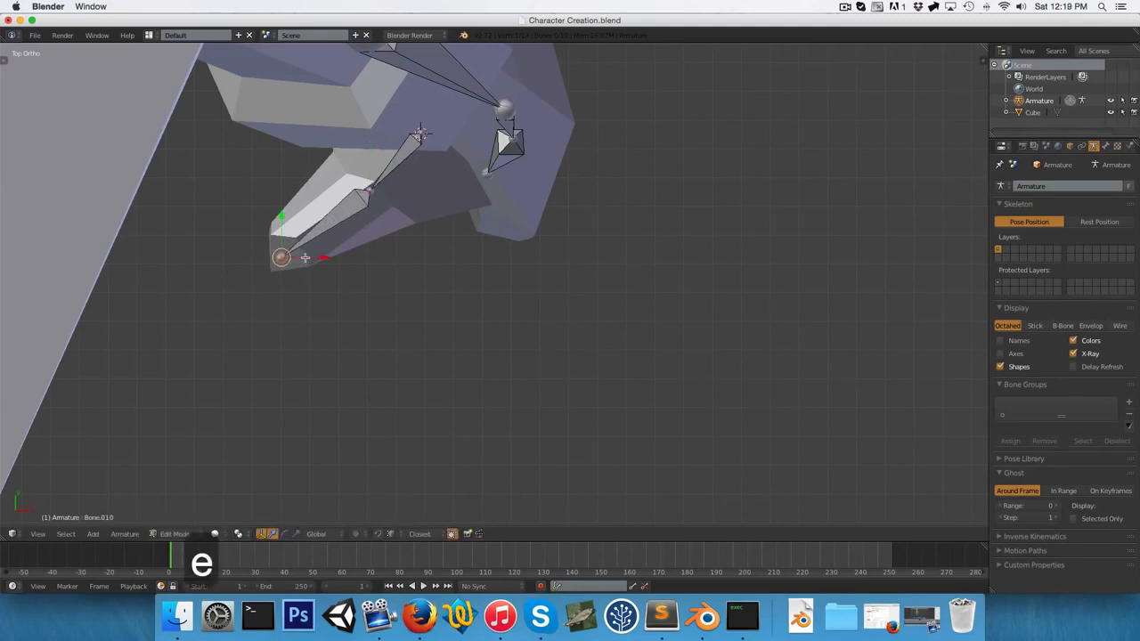
pyautogui.press('KP_1')
pyautogui.press('g')
pyautogui.click(311, 279)
pyautogui.scroll(-2, 446, 283)
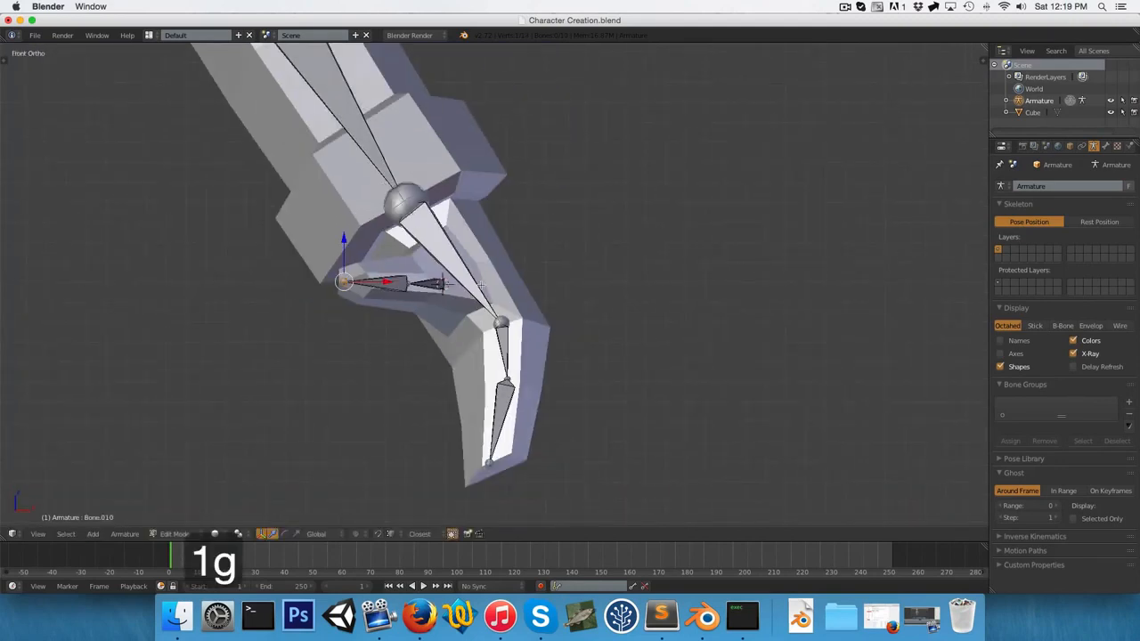
pyautogui.moveTo(449, 284); pyautogui.dragTo(374, 294, button='middle')
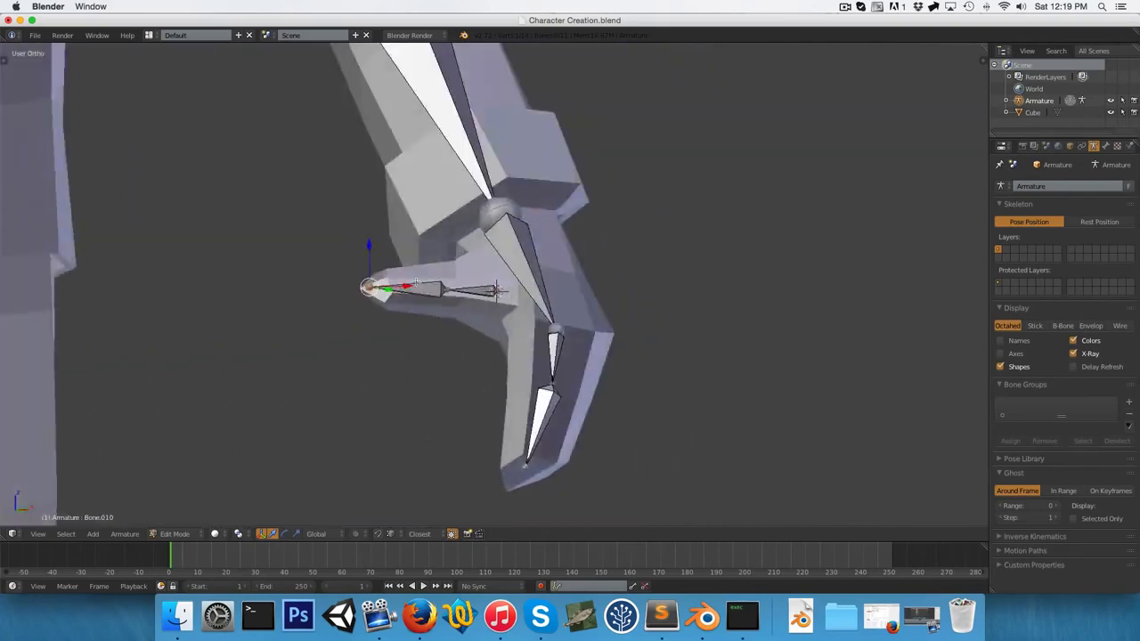
# In front view, add a new bone at the top of the left leg and move its tip down to the knee.
pyautogui.press('KP_1')
pyautogui.scroll(-3, 445, 287)
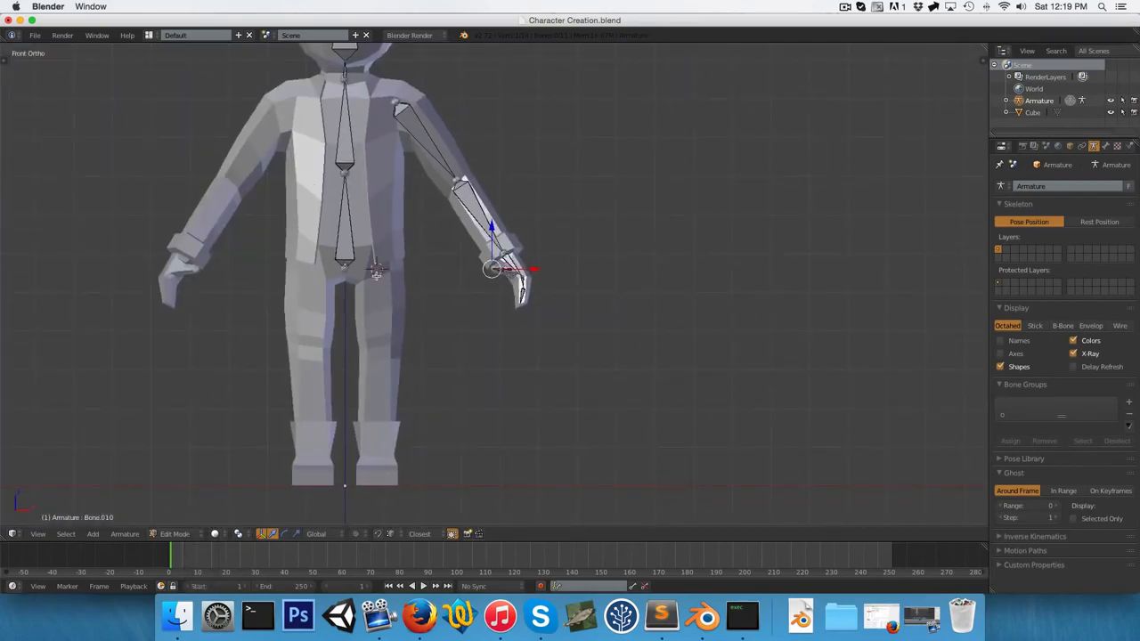
pyautogui.hotkey('shift', 'a')
pyautogui.press('g')
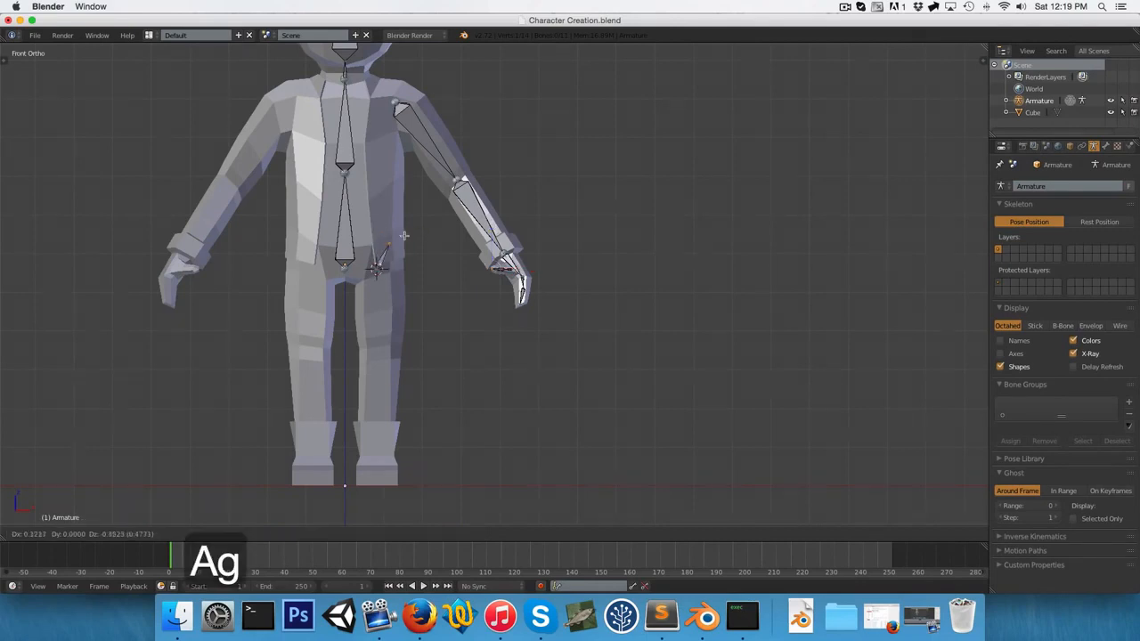
# In side view, shift the thigh bone back inside the left leg and fine-tune its tip at the knee.
pyautogui.press('KP_3')
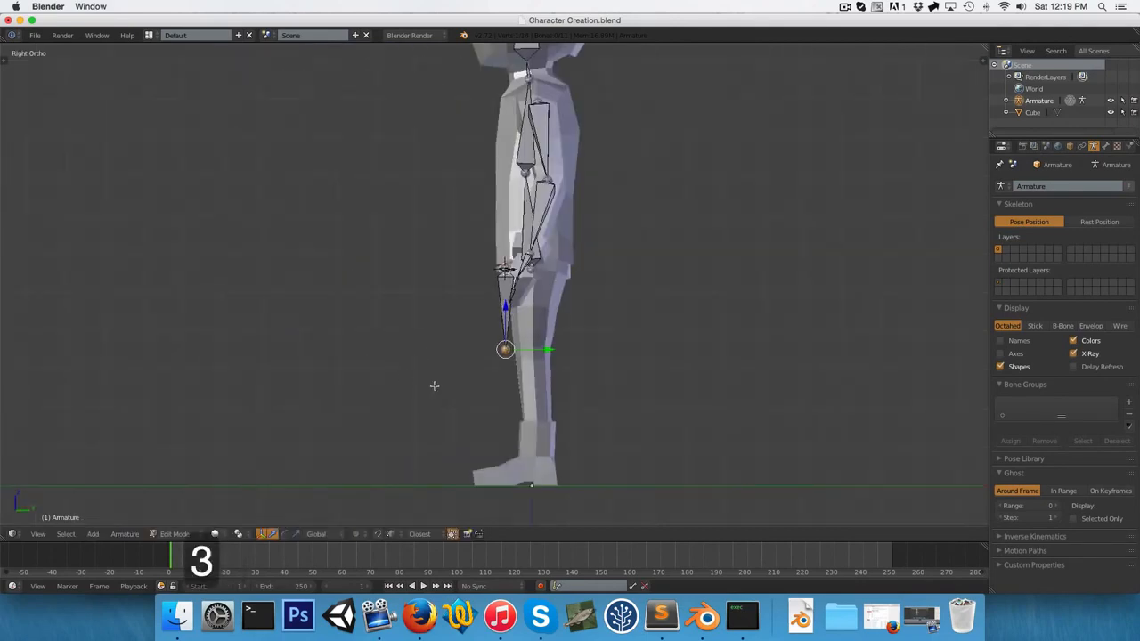
pyautogui.scroll(2, 433, 387)
pyautogui.press('g')
pyautogui.click(468, 289)
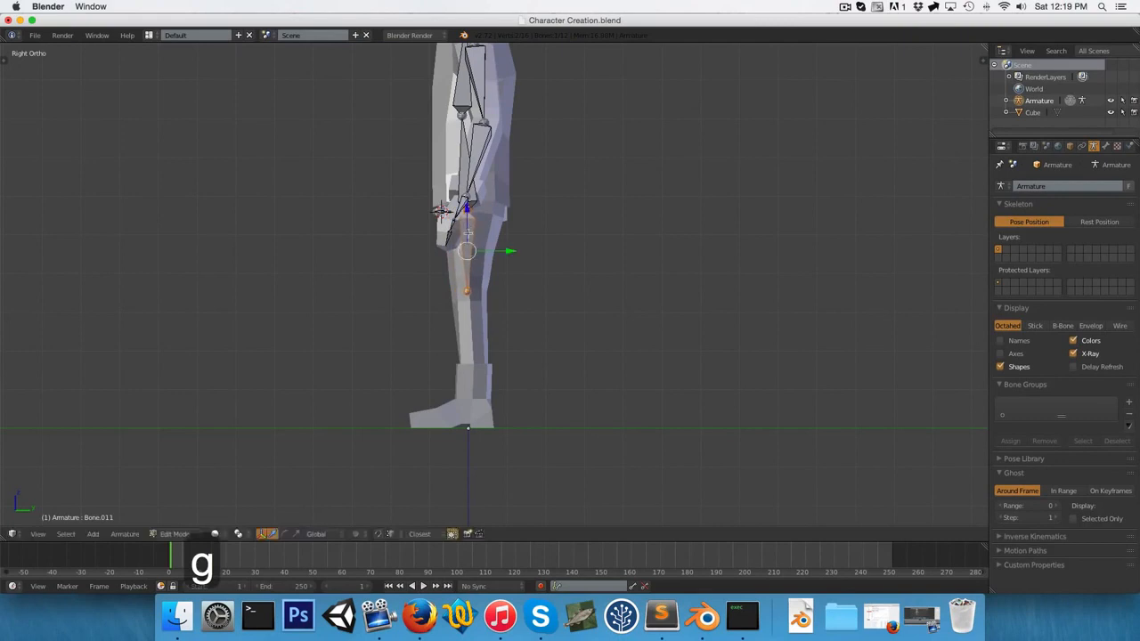
pyautogui.press('g')
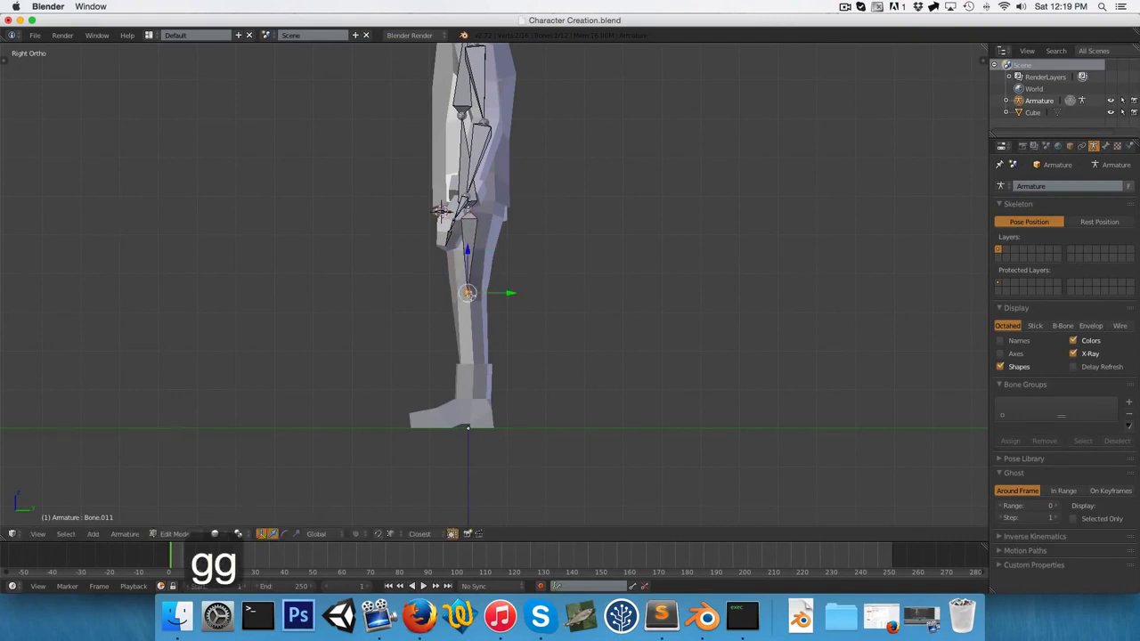
# Extrude a shin bone from the knee down to the left ankle and fine-tune its tip inside the boot.
pyautogui.press('e')
pyautogui.click(490, 382)
pyautogui.scroll(4, 446, 270)
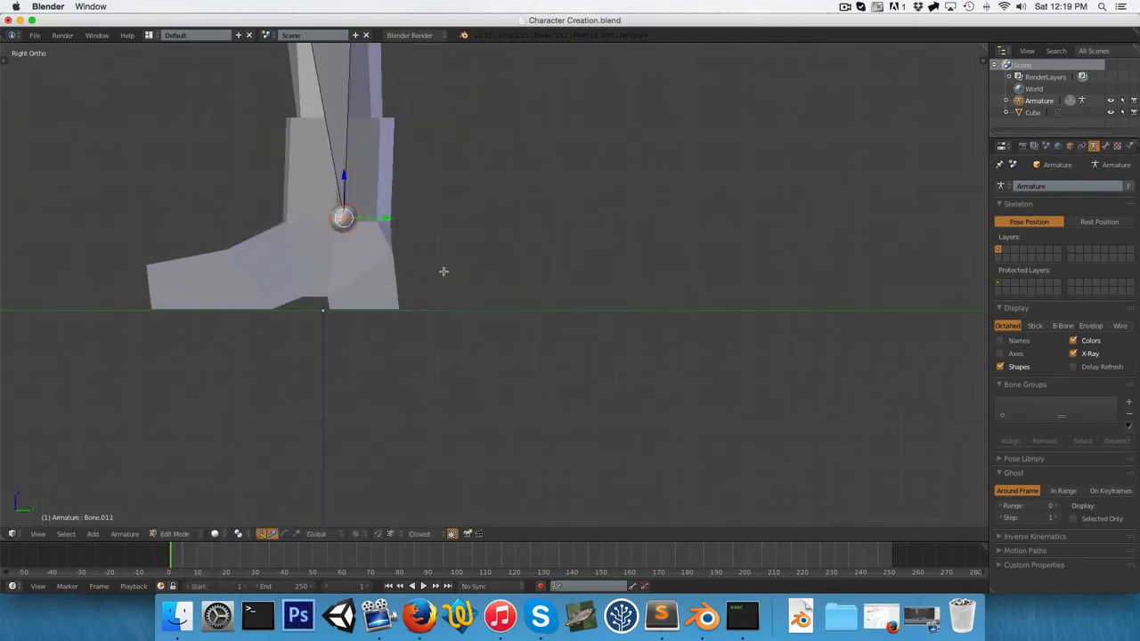
pyautogui.press('g')
# Extrude a foot bone from the ankle to the ball of the foot, and a toe bone on to the boot's toe.
pyautogui.press('e')
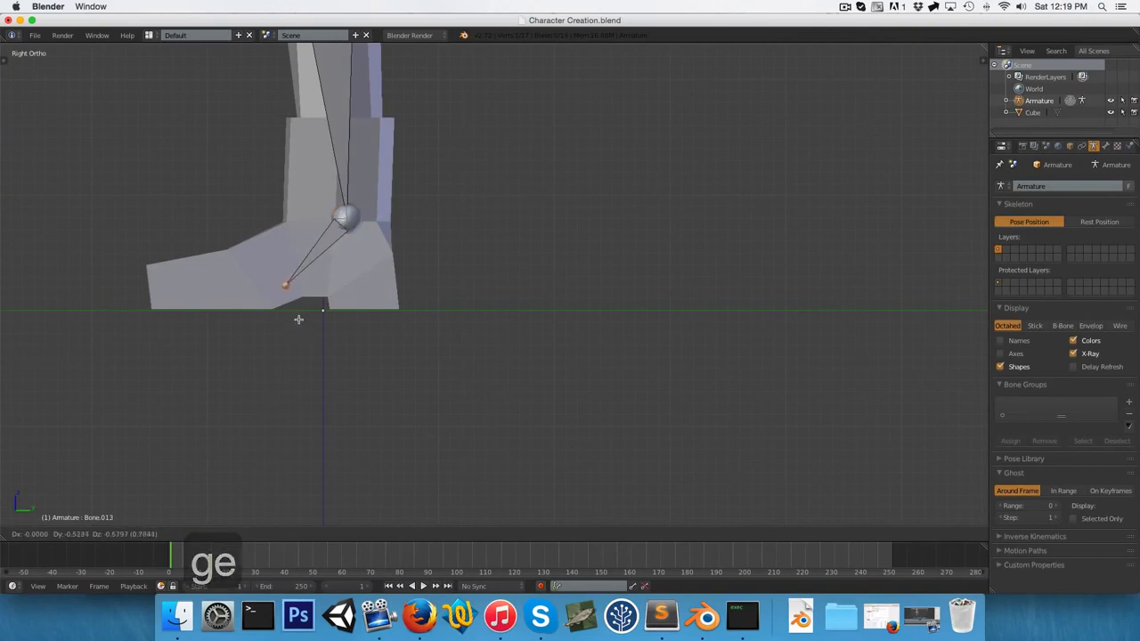
pyautogui.click(299, 318)
pyautogui.press('e')
pyautogui.click(178, 325)
pyautogui.scroll(-3, 178, 297)
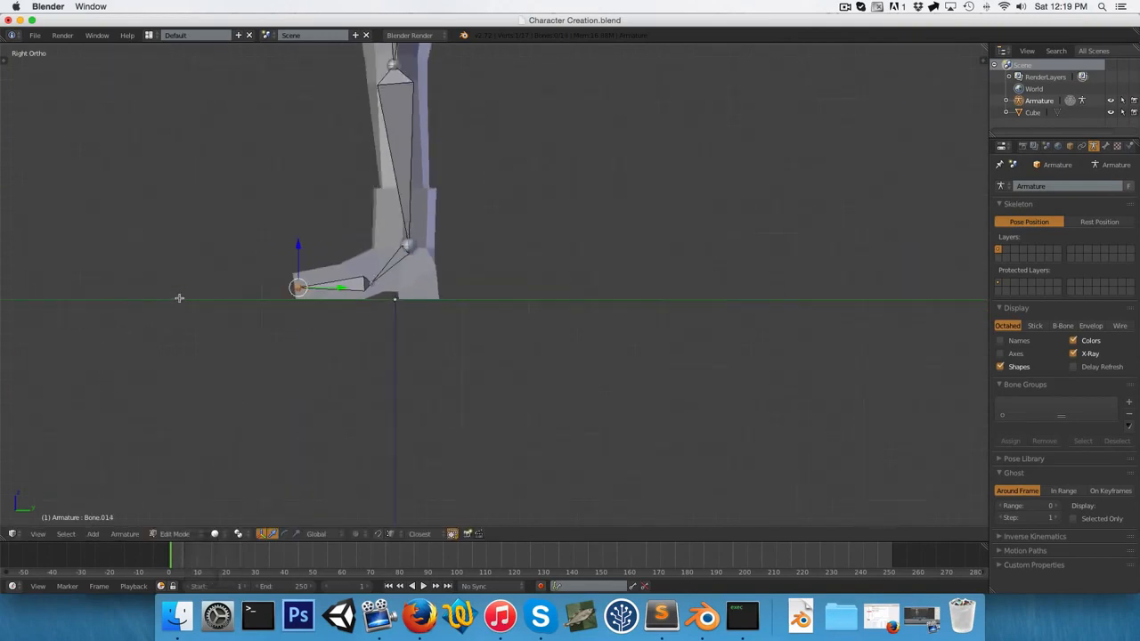
# In front view, select the thigh and shin bones and scale them to 0 along X to straighten the leg chain.
pyautogui.moveTo(178, 298); pyautogui.dragTo(226, 308, button='middle')
pyautogui.press('1')
pyautogui.scroll(-3, 318, 287)
pyautogui.keyDown('shift'); pyautogui.moveTo(360, 224); pyautogui.dragTo(351, 275, button='middle'); pyautogui.keyUp('shift')
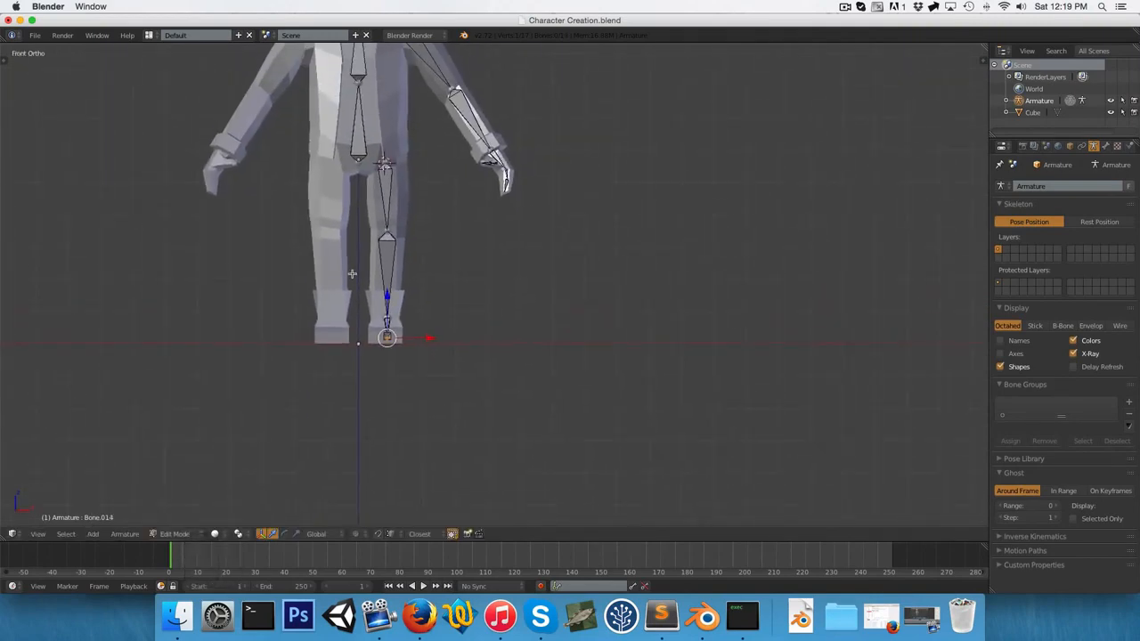
pyautogui.scroll(2, 389, 176)
pyautogui.scroll(-1, 393, 189)
pyautogui.keyDown('shift'); pyautogui.moveTo(396, 202); pyautogui.dragTo(443, 315, button='middle'); pyautogui.keyUp('shift')
pyautogui.scroll(-1, 430, 219)
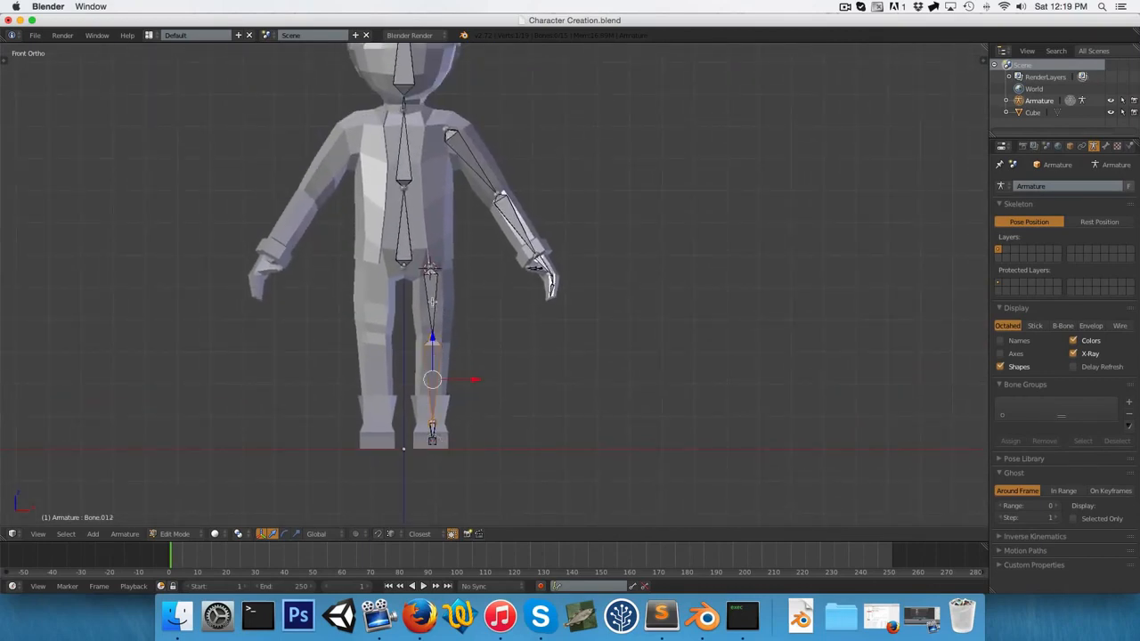
pyautogui.press('s')
pyautogui.press('x')
pyautogui.press('0')
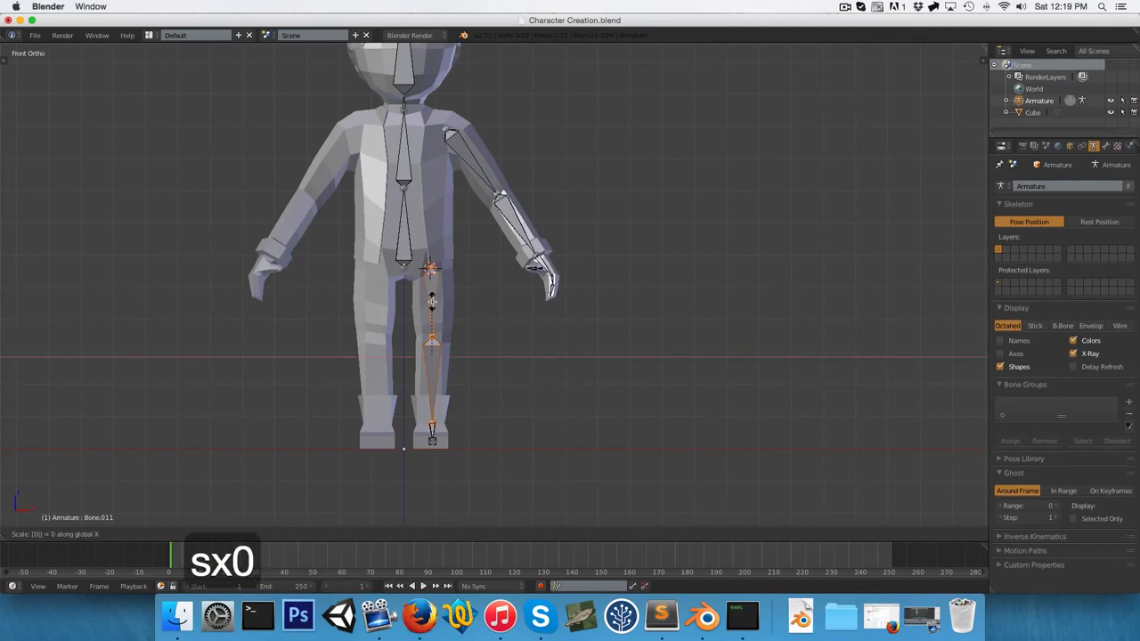
pyautogui.press('Return')
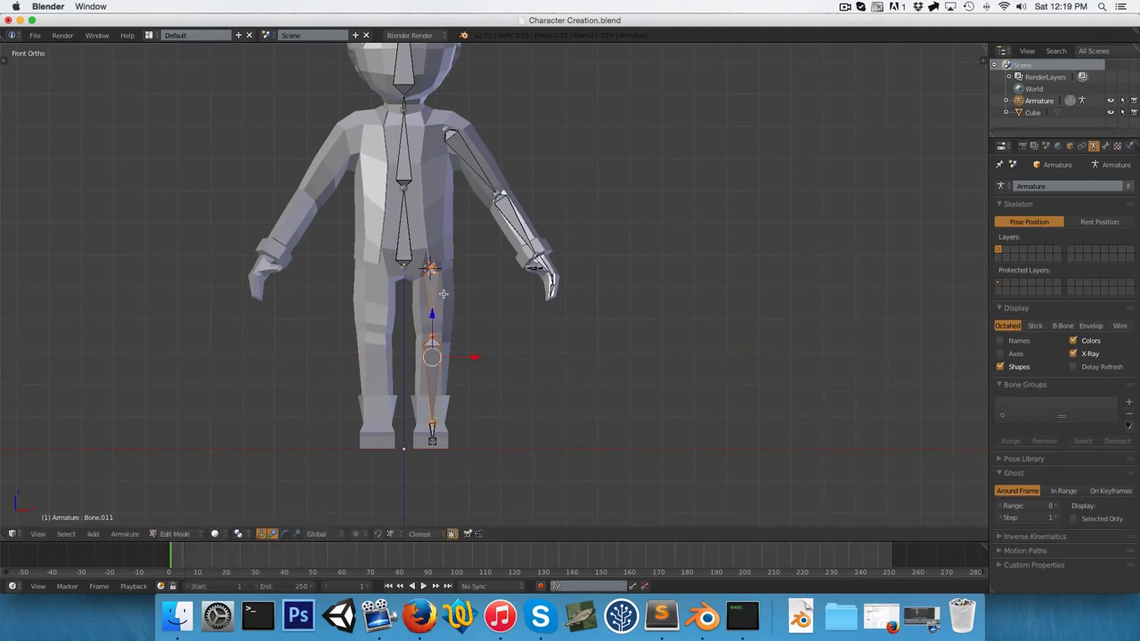
# Examine the placement of the spine, arm and leg bones inside the character from an angled view and in front view.
pyautogui.scroll(-3, 480, 292)
pyautogui.moveTo(514, 293); pyautogui.dragTo(450, 171, button='middle')
pyautogui.press('1')
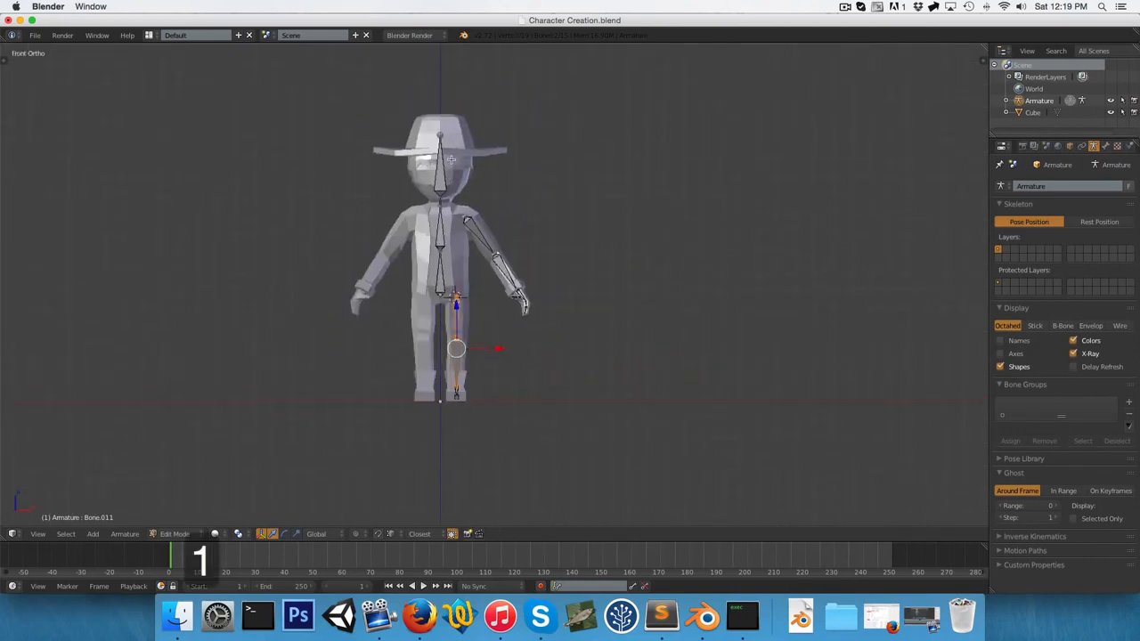
pyautogui.scroll(2, 335, 92)
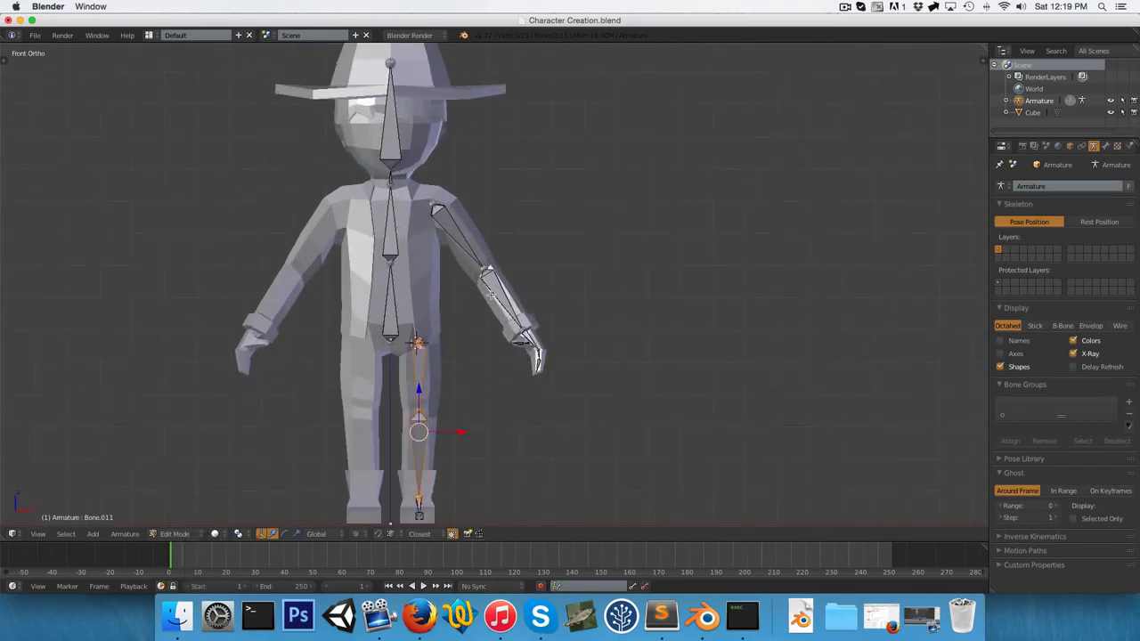
pyautogui.scroll(2, 491, 294)
pyautogui.scroll(-3, 477, 313)
pyautogui.scroll(3, 410, 344)
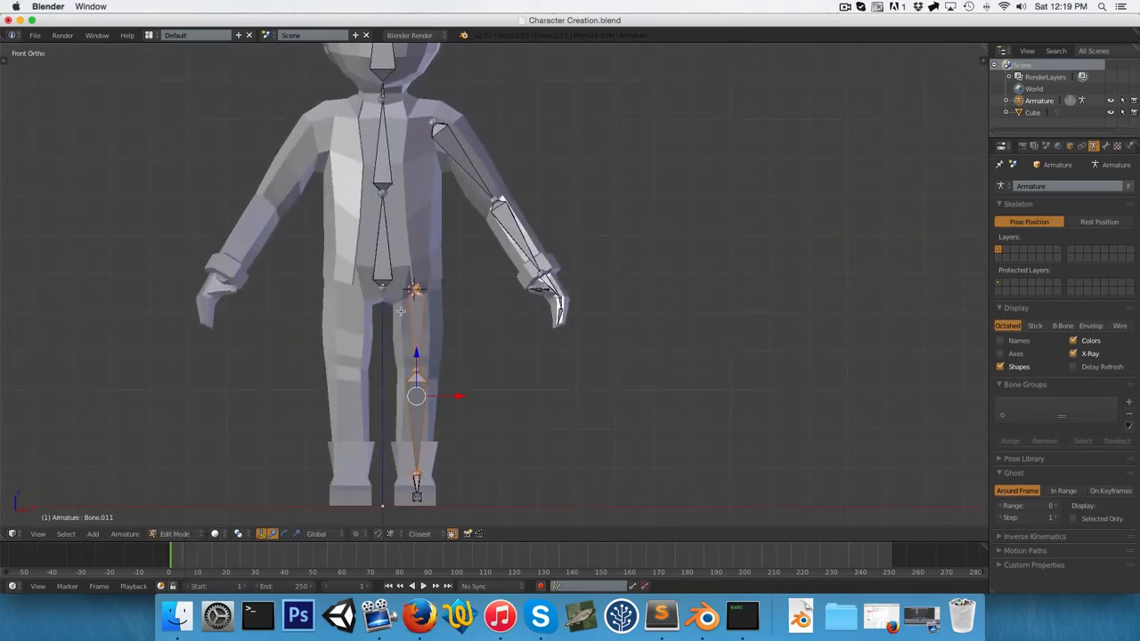
pyautogui.scroll(-3, 401, 312)
# Select the head bone and rename it Head.
pyautogui.rightClick(431, 142)
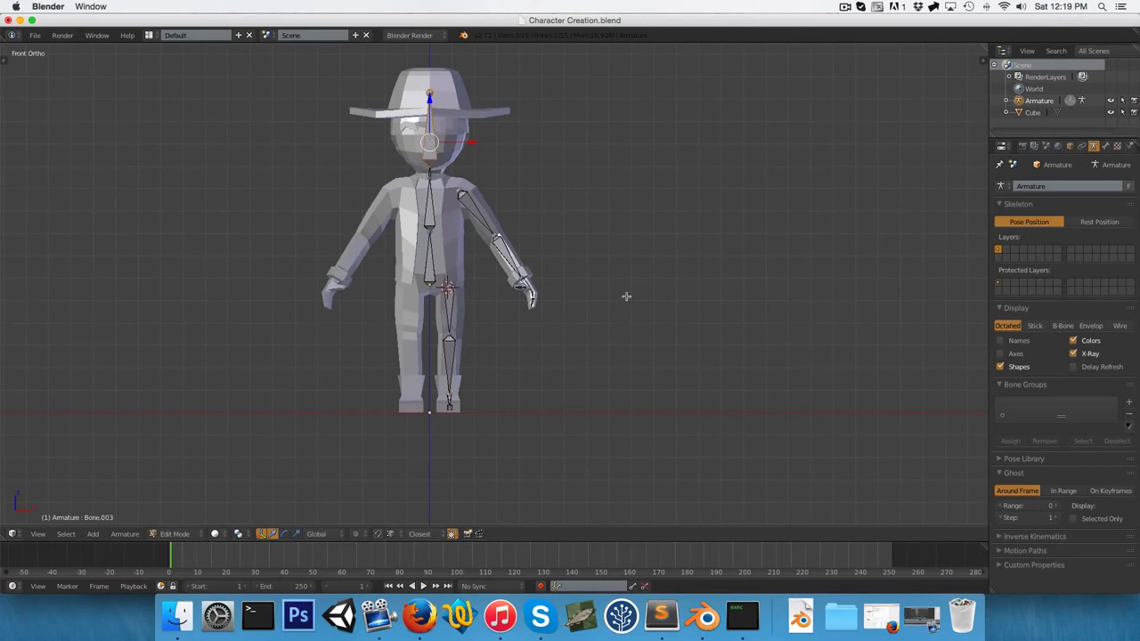
pyautogui.click(1106, 147)
pyautogui.click(1058, 185)
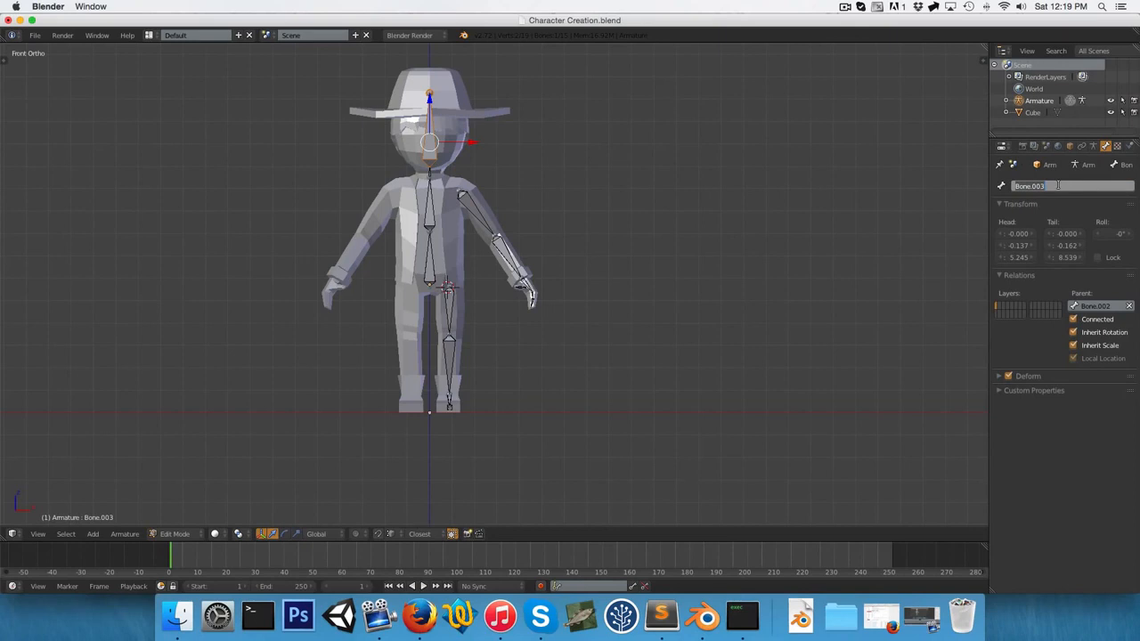
pyautogui.write('Head')
pyautogui.press('Return')
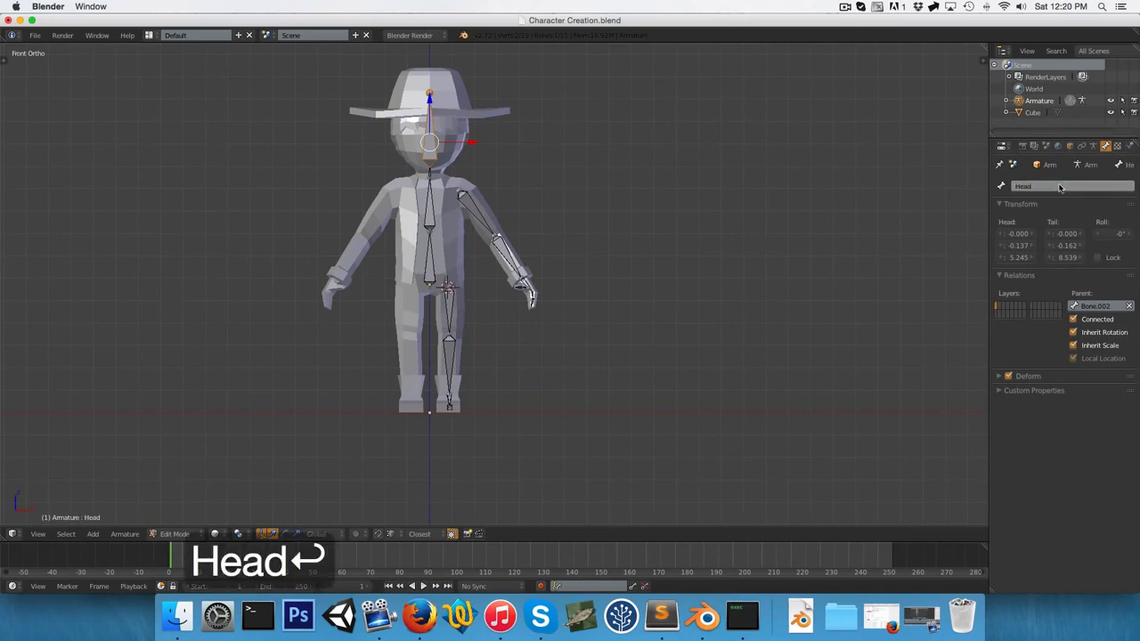
# Select the short bone between the chest and head bones and rename it Neck.
pyautogui.rightClick(431, 196)
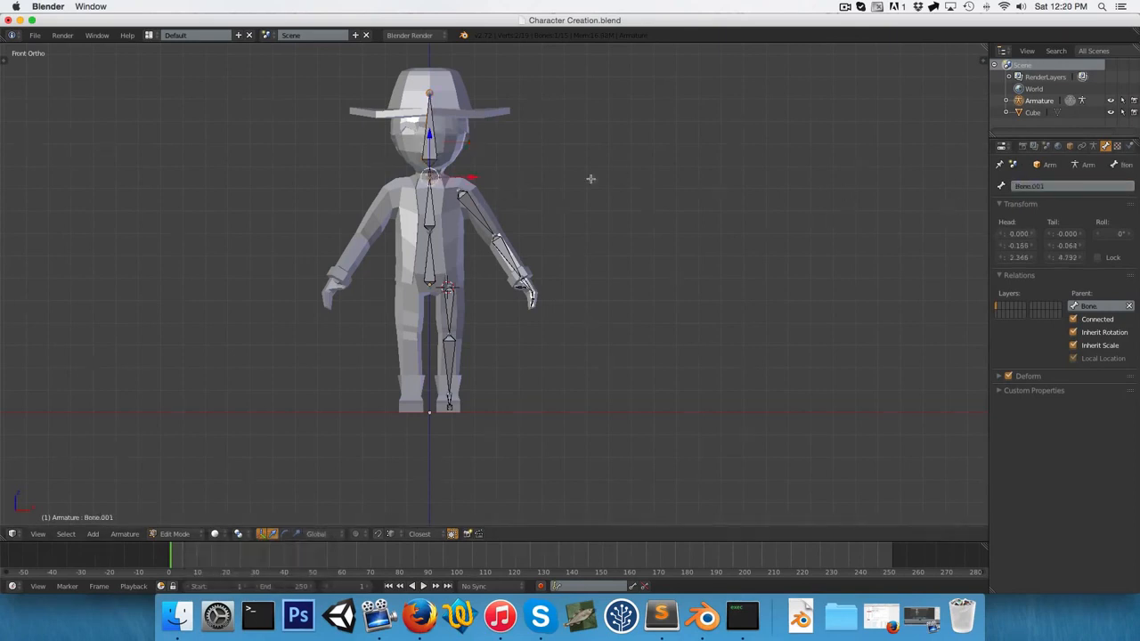
pyautogui.moveTo(590, 178); pyautogui.dragTo(489, 176, button='middle')
pyautogui.scroll(5, 405, 225)
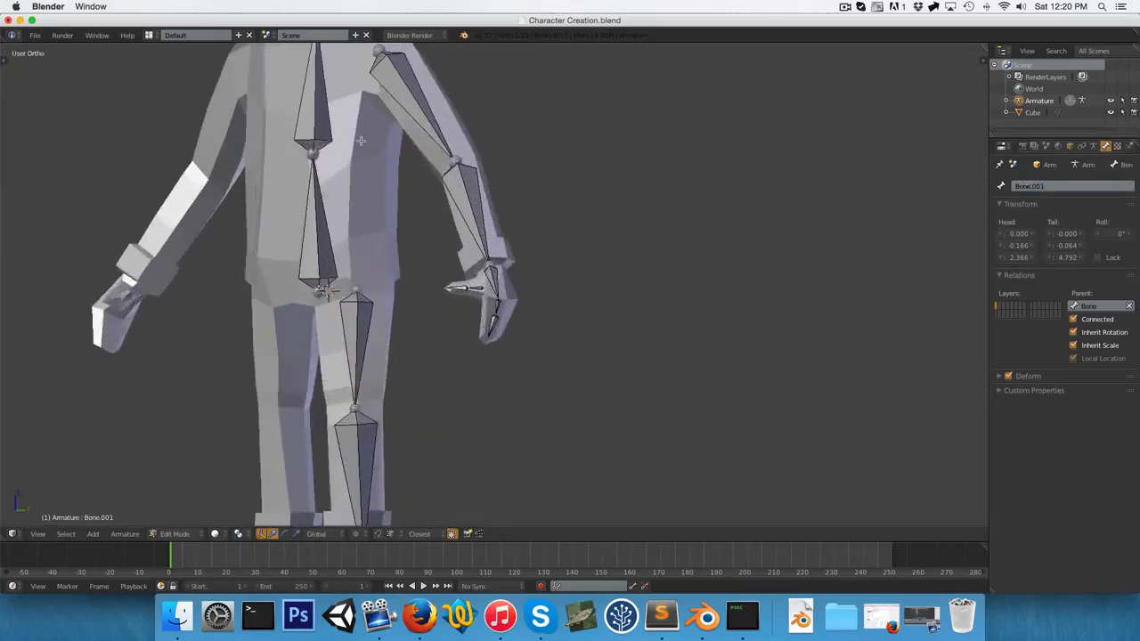
pyautogui.rightClick(410, 182)
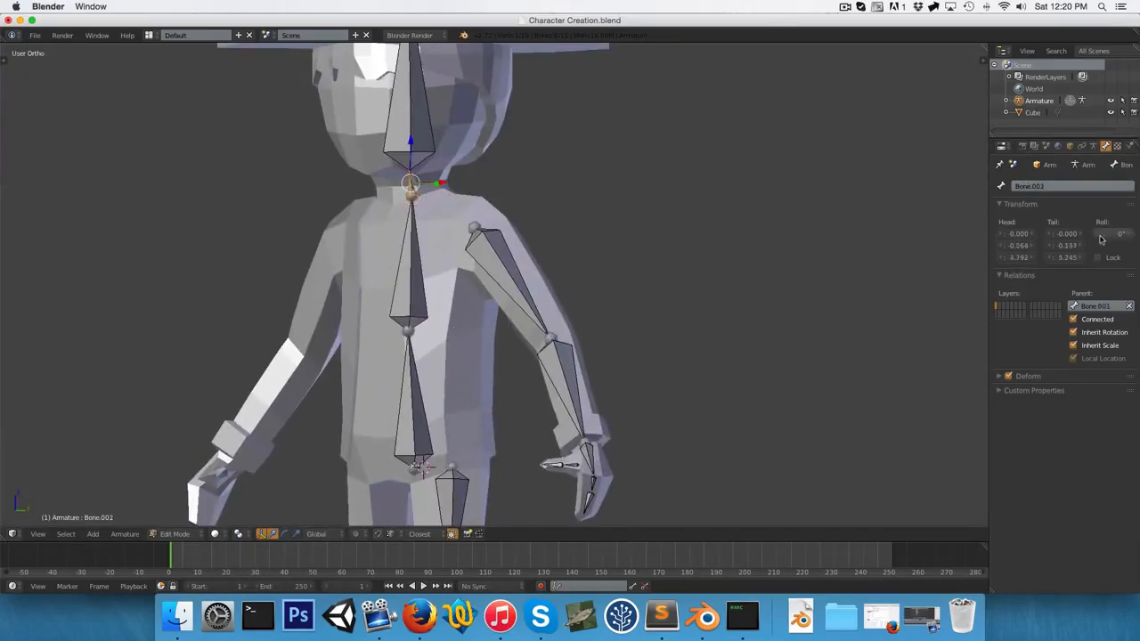
pyautogui.click(1026, 182)
pyautogui.write('Neck')
pyautogui.press('Return')
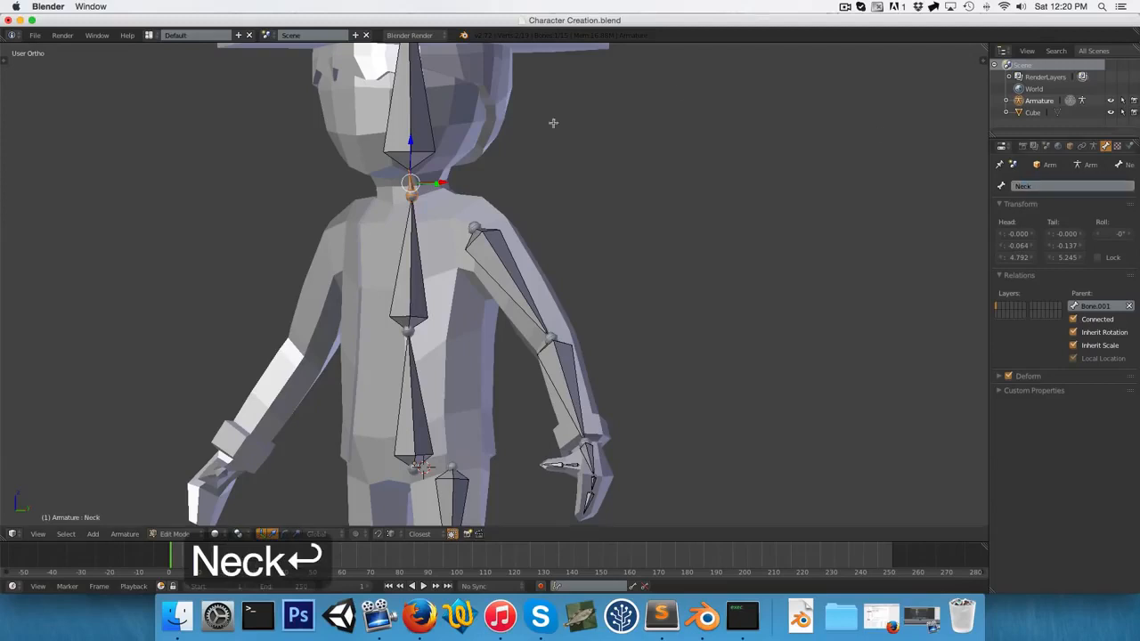
# Rename the upper spine bone Chest and the lower spine bone Torso.
pyautogui.rightClick(407, 278)
pyautogui.write('Chest')
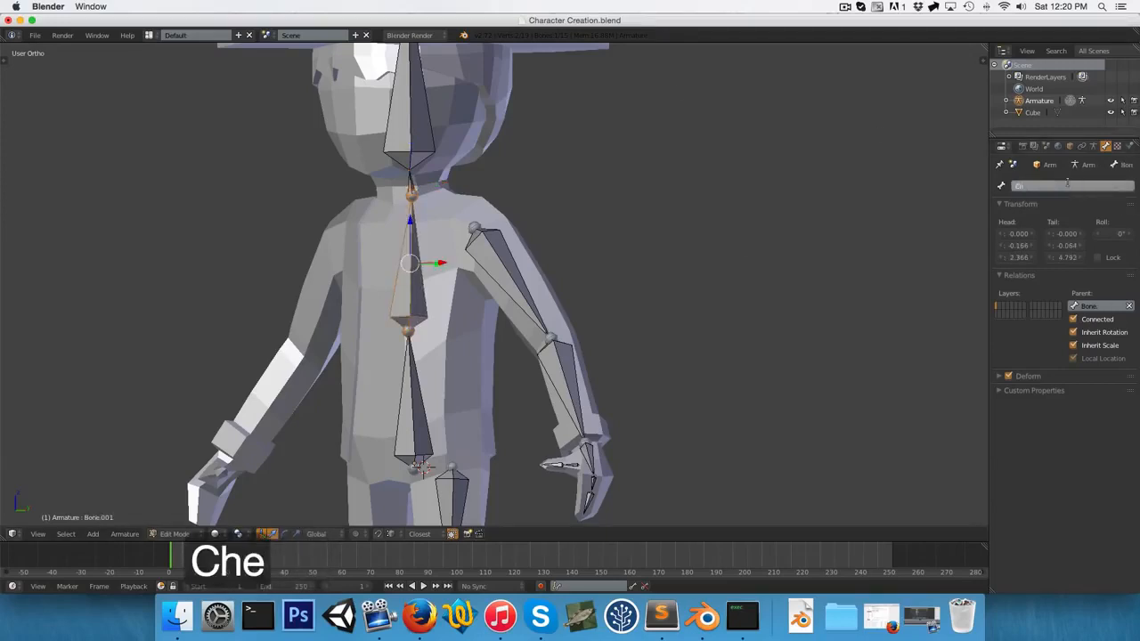
pyautogui.press('Return')
pyautogui.rightClick(401, 405)
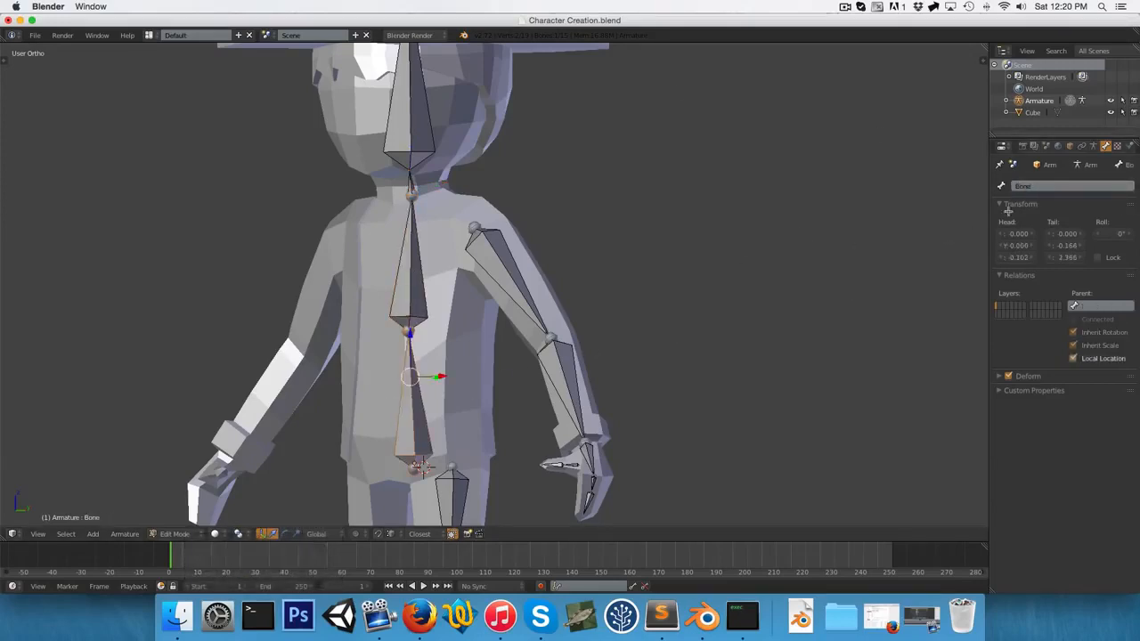
pyautogui.click(1051, 184)
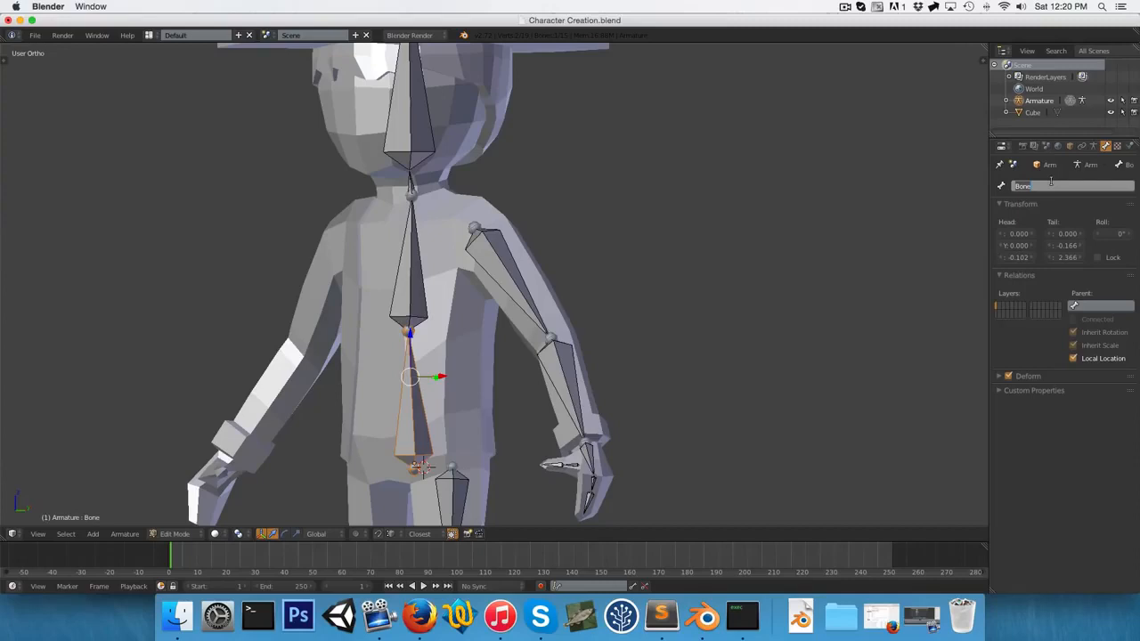
pyautogui.write('Torso')
pyautogui.press('Return')
pyautogui.scroll(-2, 501, 332)
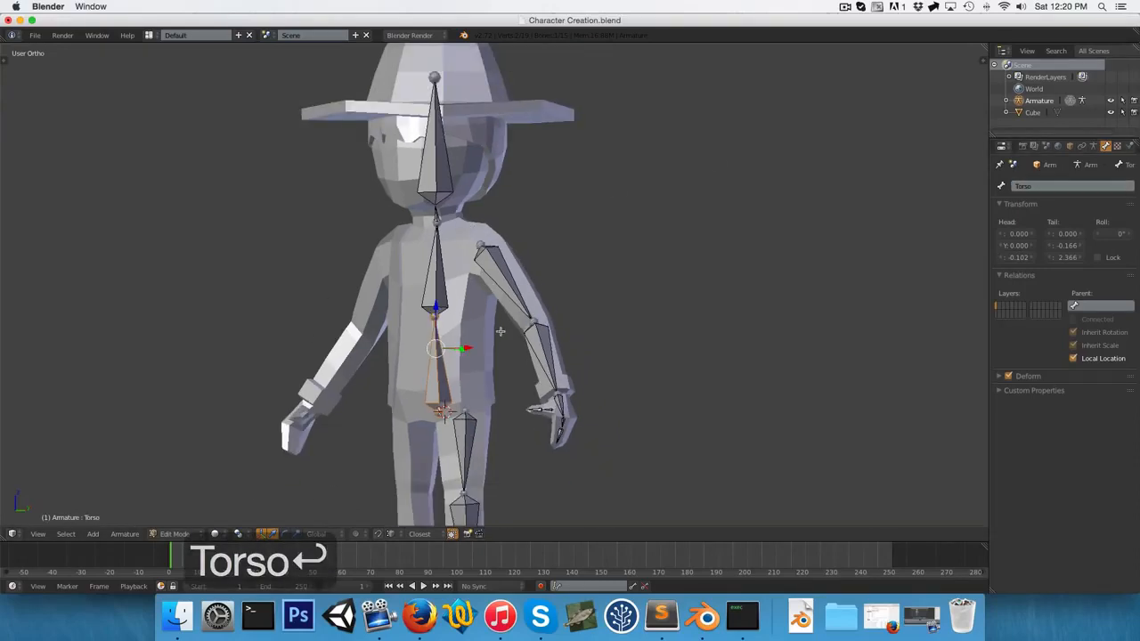
# In front view, select the upper bone of the left arm and rename it Upper Arm.L.
pyautogui.press('1')
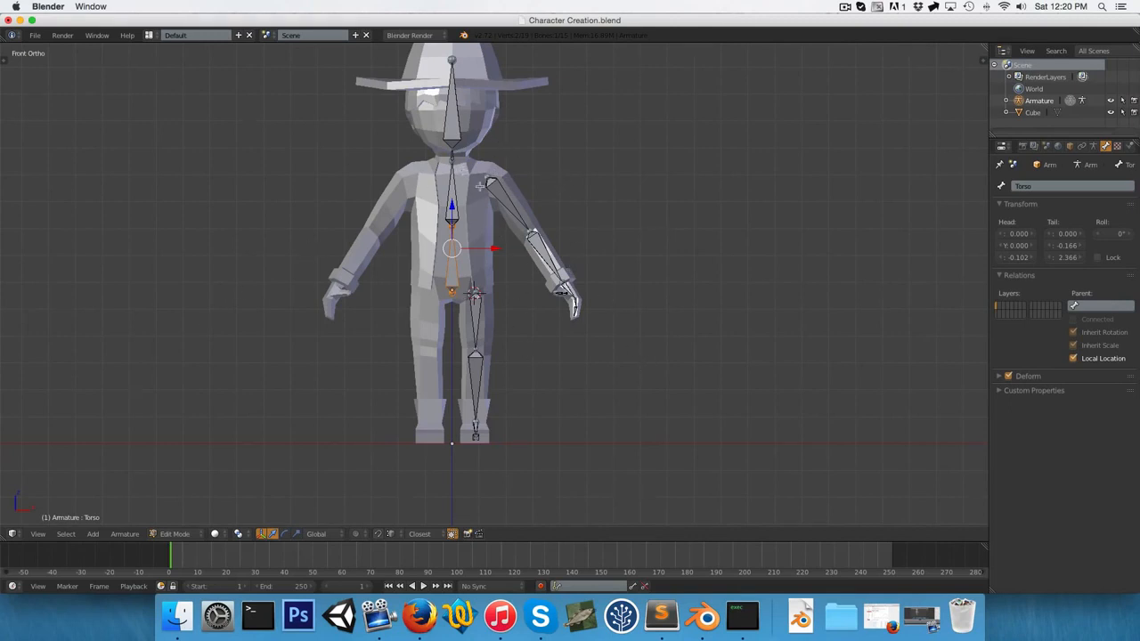
pyautogui.rightClick(511, 195)
pyautogui.scroll(3, 523, 214)
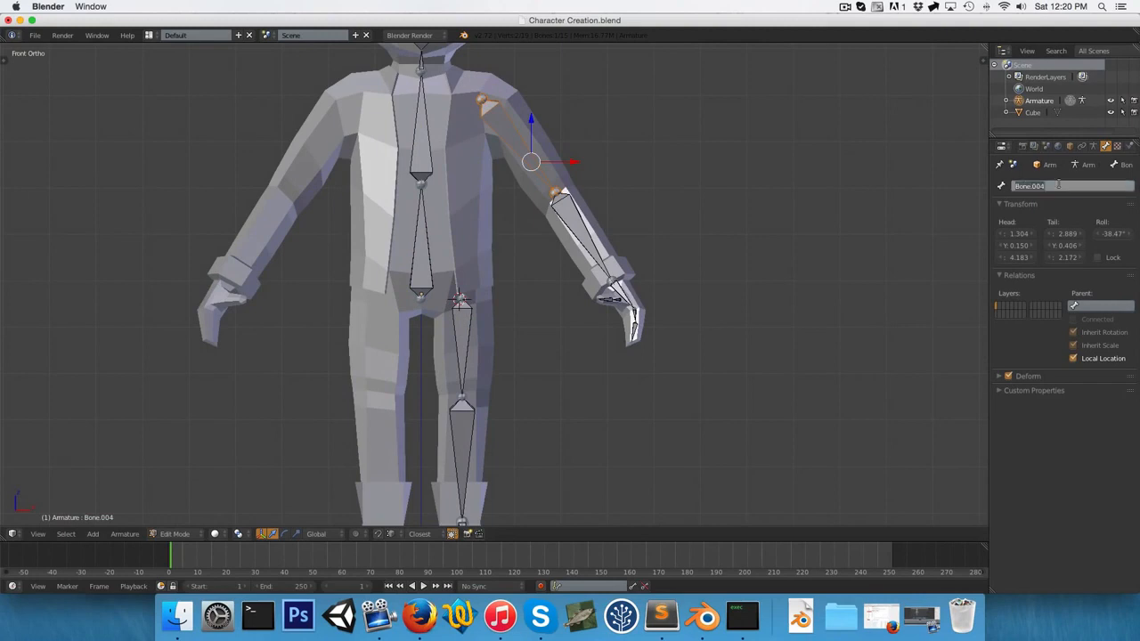
pyautogui.write('Upper')
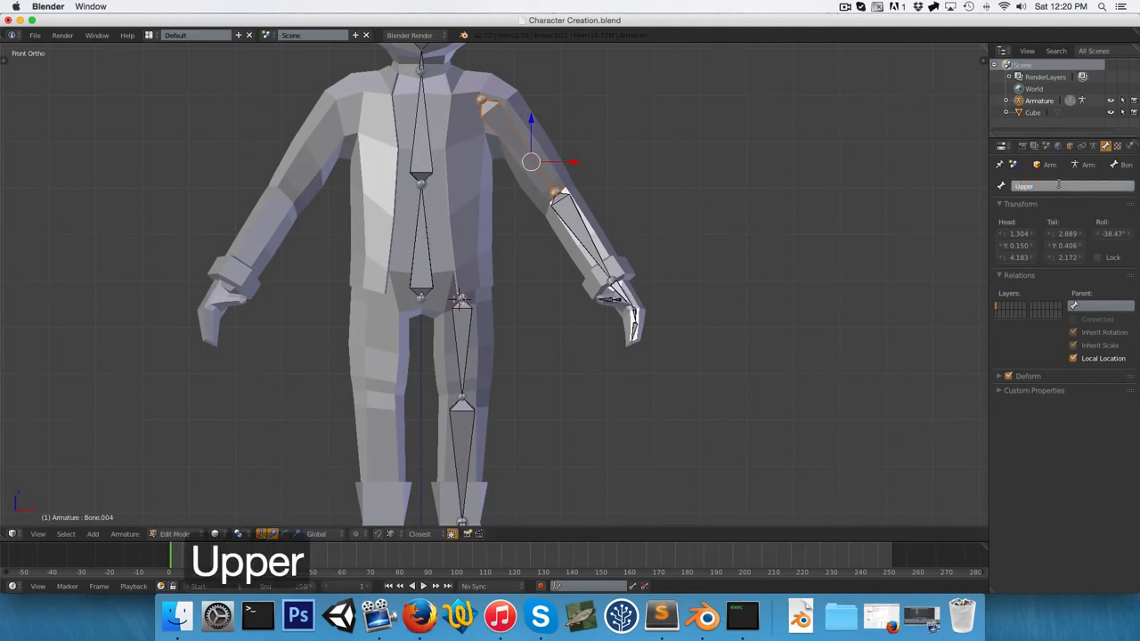
pyautogui.write(' Arm')
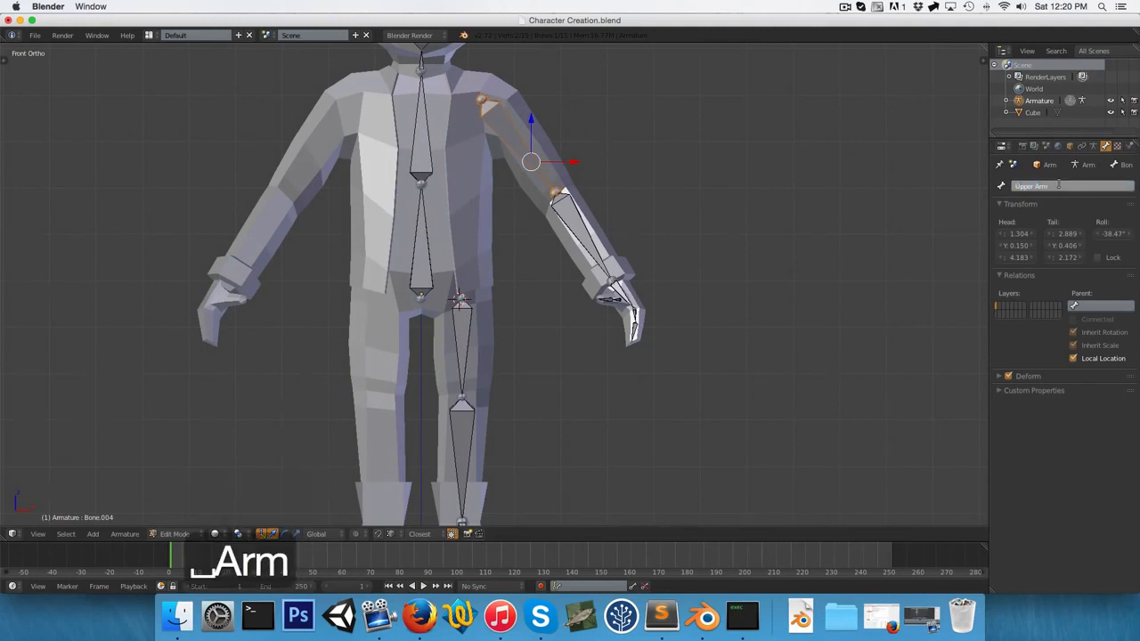
pyautogui.write('.L')
pyautogui.press('Return')
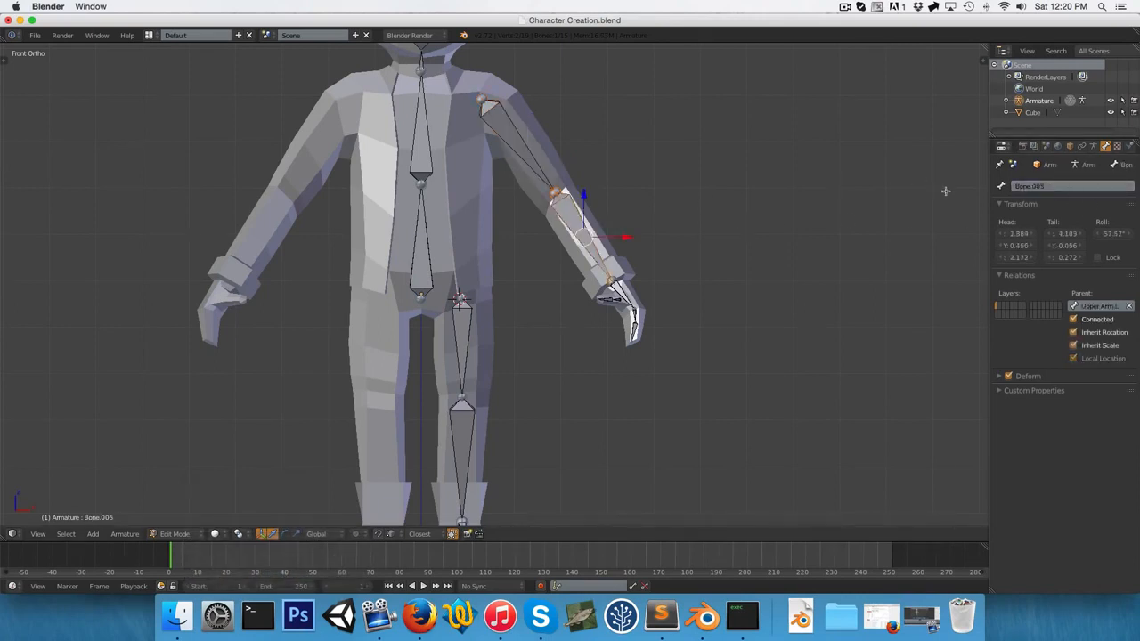
# Rename the left forearm bone Lower Arm.L and the hand bone below it Hand.L.
pyautogui.click(1043, 184)
pyautogui.write('Lower_Arm')
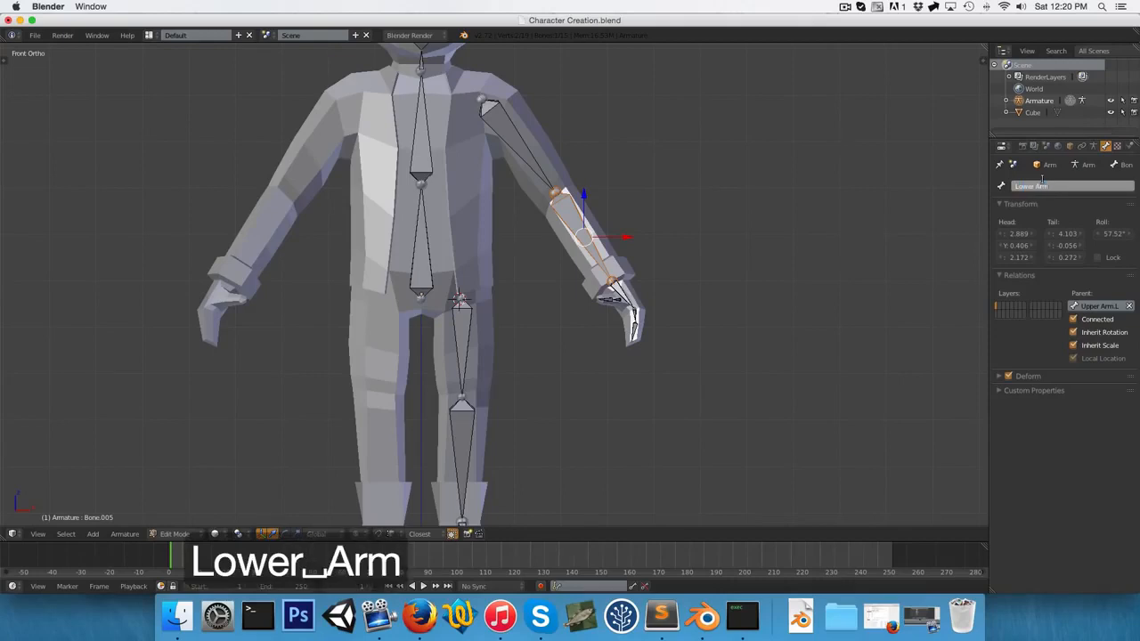
pyautogui.write('.L')
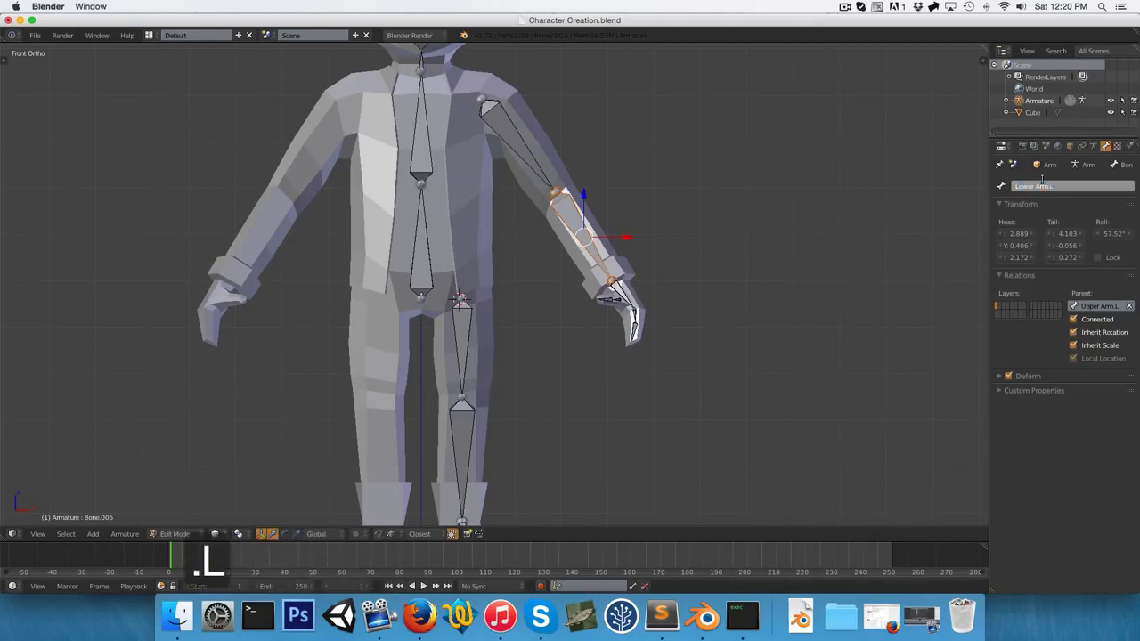
pyautogui.press('Return')
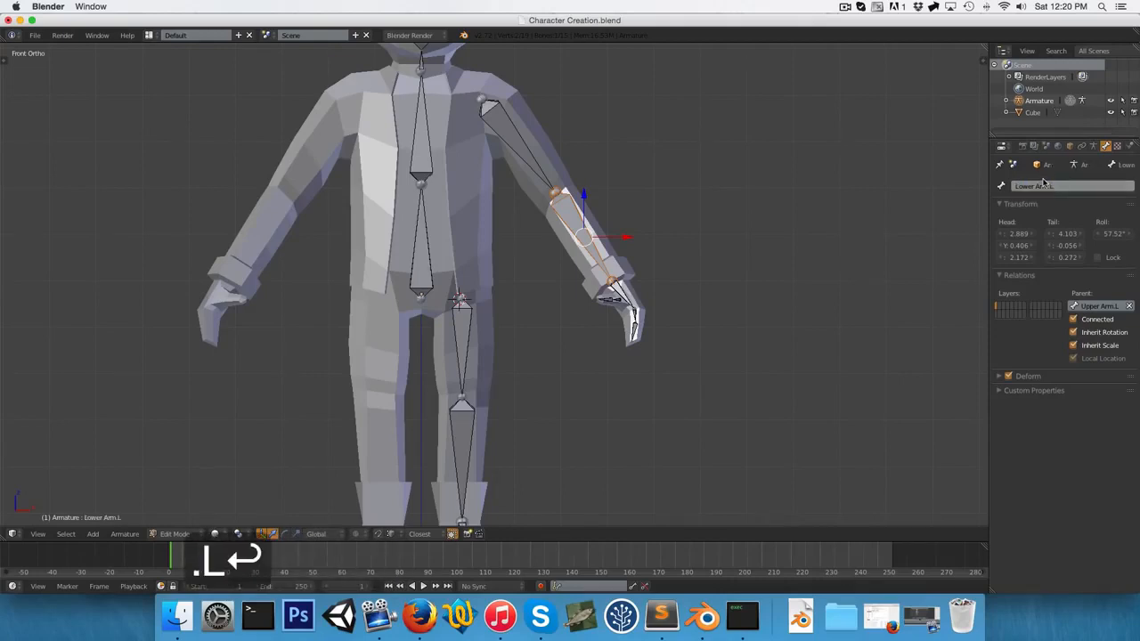
pyautogui.rightClick(631, 290)
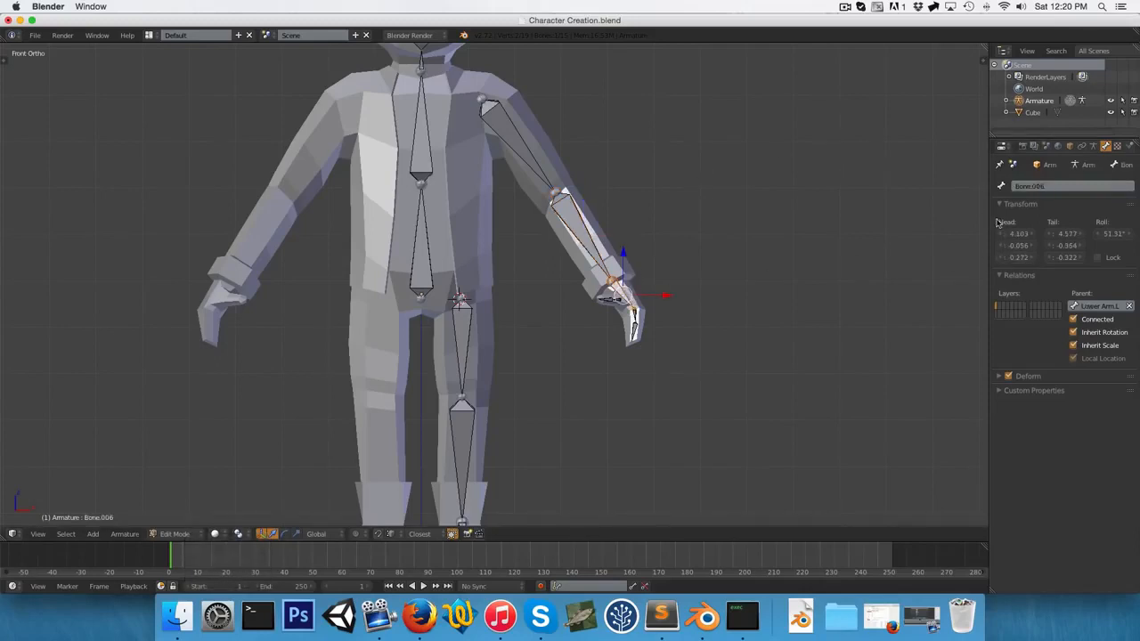
pyautogui.click(1044, 185)
pyautogui.write('Hand.L')
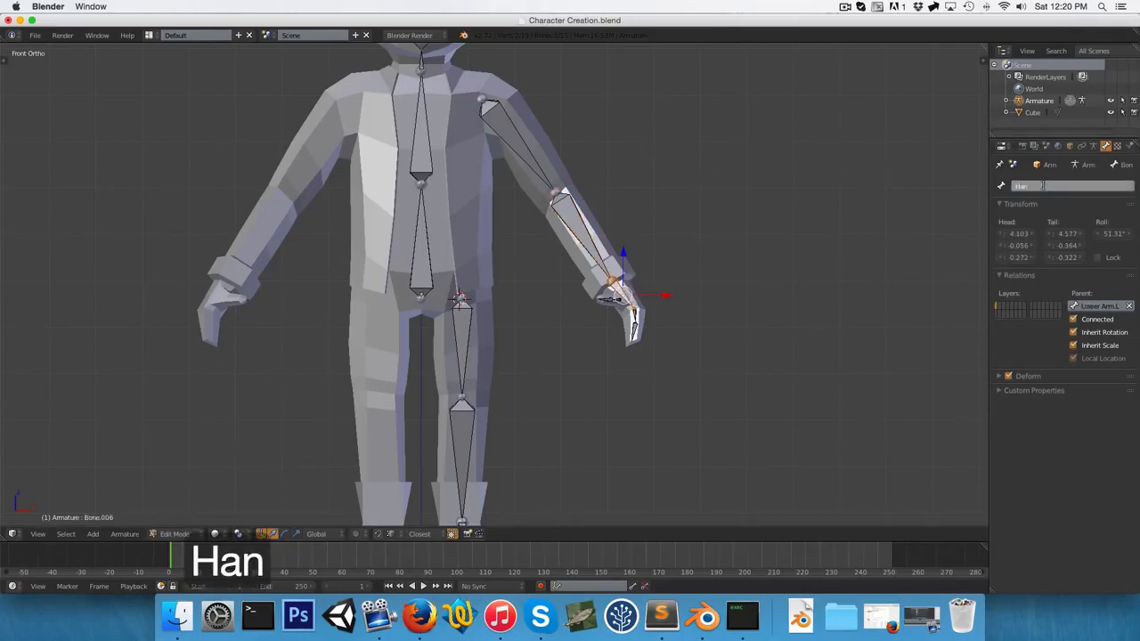
pyautogui.press('Return')
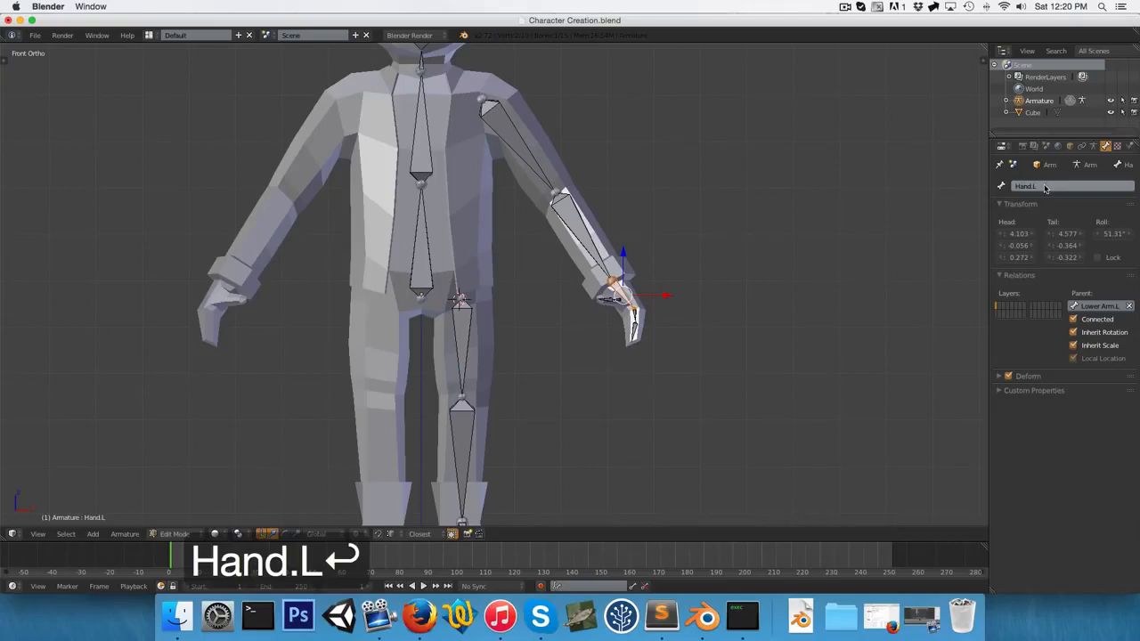
# Rename the two finger bones of the left hand Fingers01.L and Fingers02.L, from the palm to the fingertips.
pyautogui.rightClick(638, 317)
pyautogui.click(1032, 188)
pyautogui.write('F')
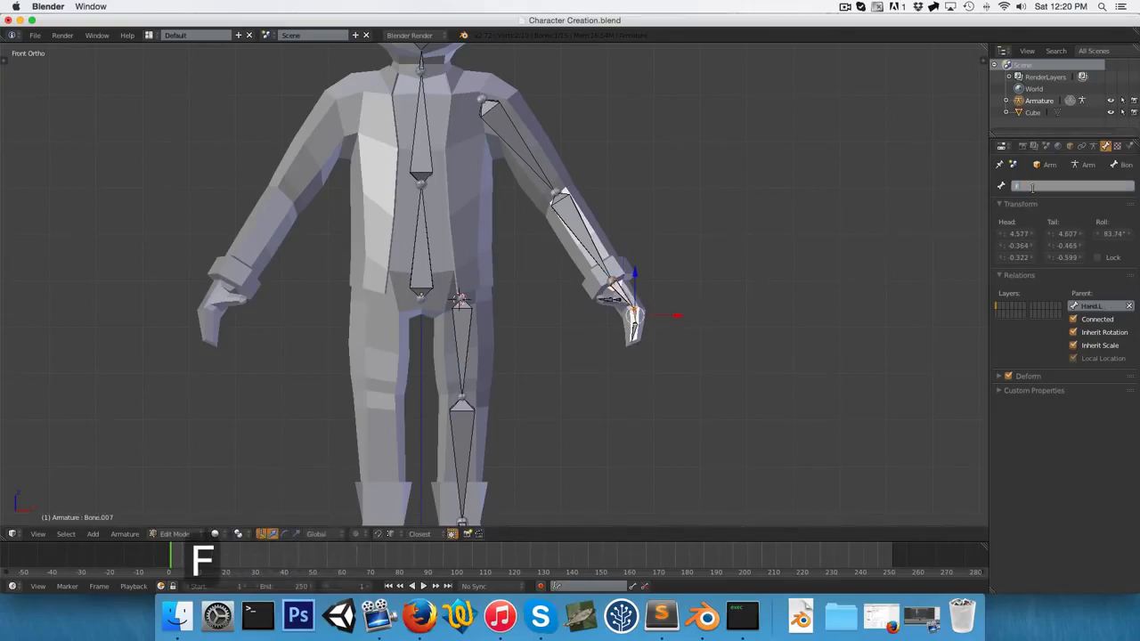
pyautogui.write('ingers01.L')
pyautogui.press('Return')
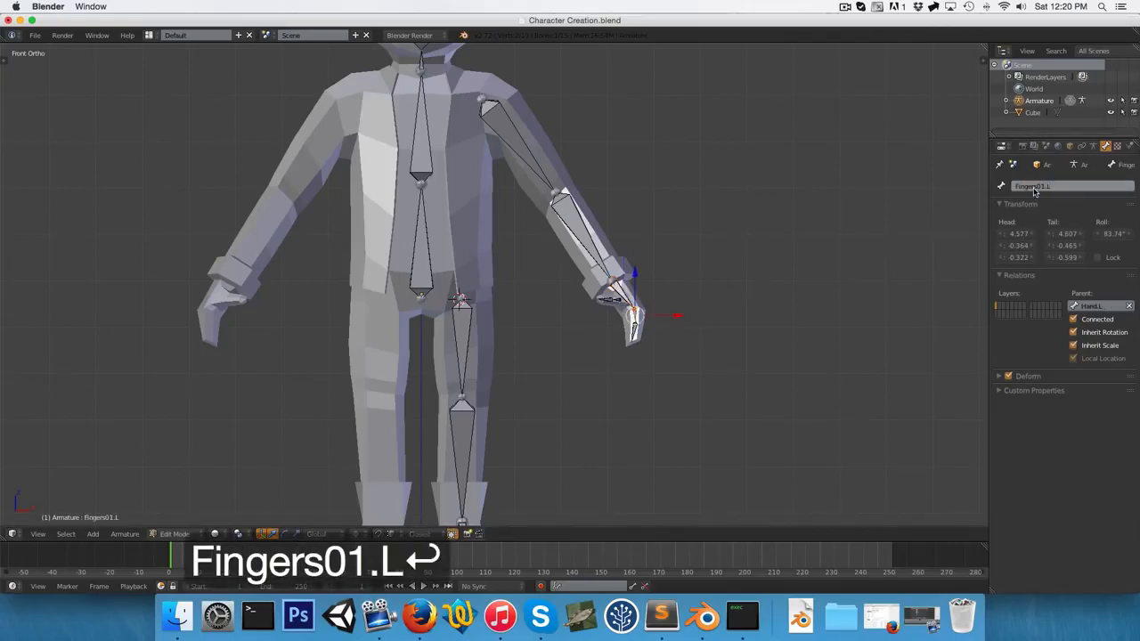
pyautogui.rightClick(636, 335)
pyautogui.click(1047, 188)
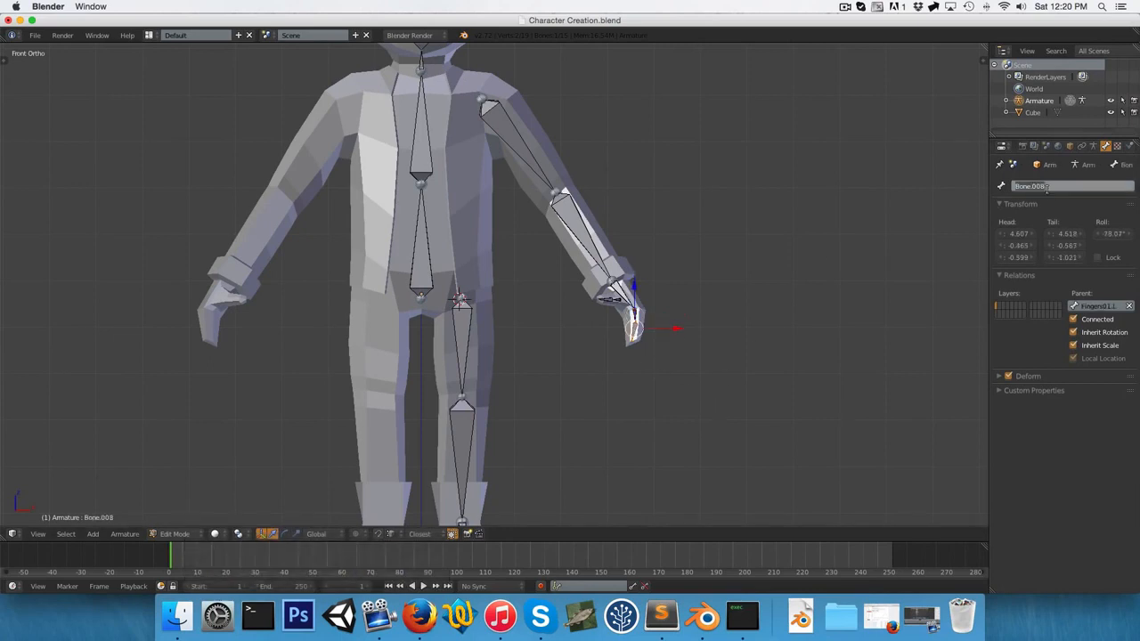
pyautogui.write('Fingers02.L')
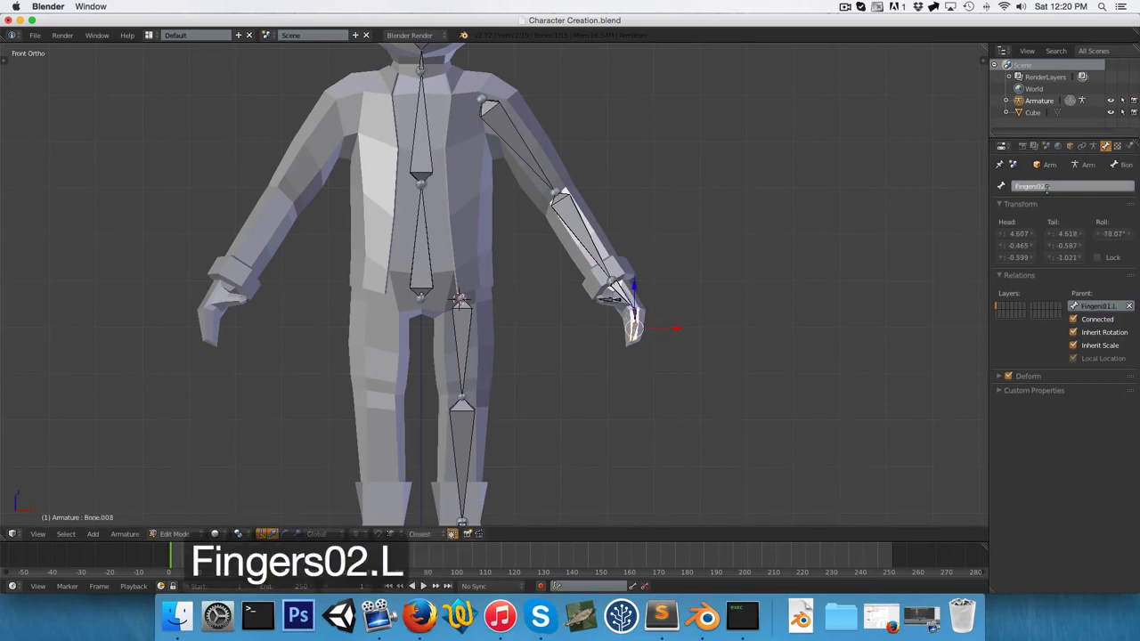
pyautogui.press('Return')
# Rename the left thumb's base bone Thumb01.L and its tip bone Thumb02.L.
pyautogui.scroll(4, 494, 282)
pyautogui.rightClick(747, 316)
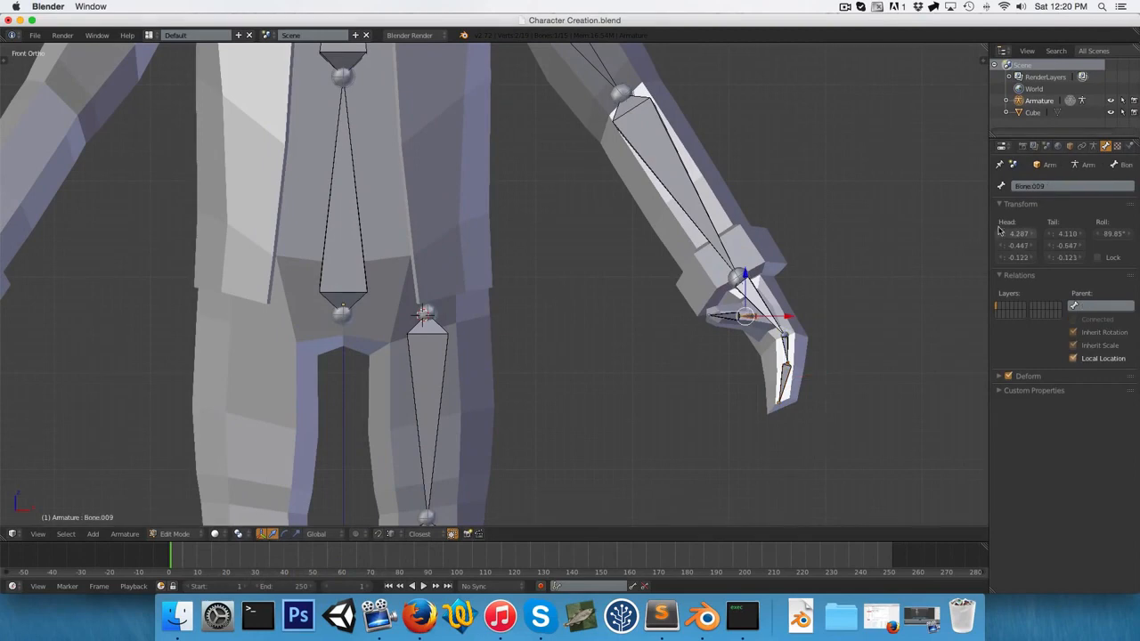
pyautogui.click(1034, 186)
pyautogui.write('Thumb01.L')
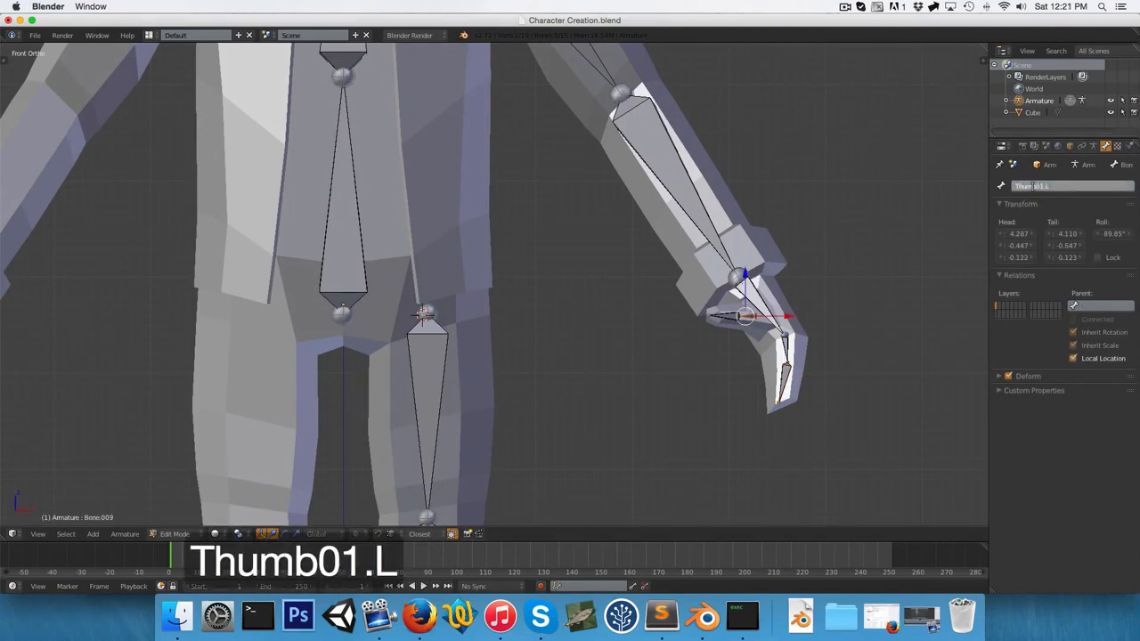
pyautogui.press('Return')
pyautogui.rightClick(723, 316)
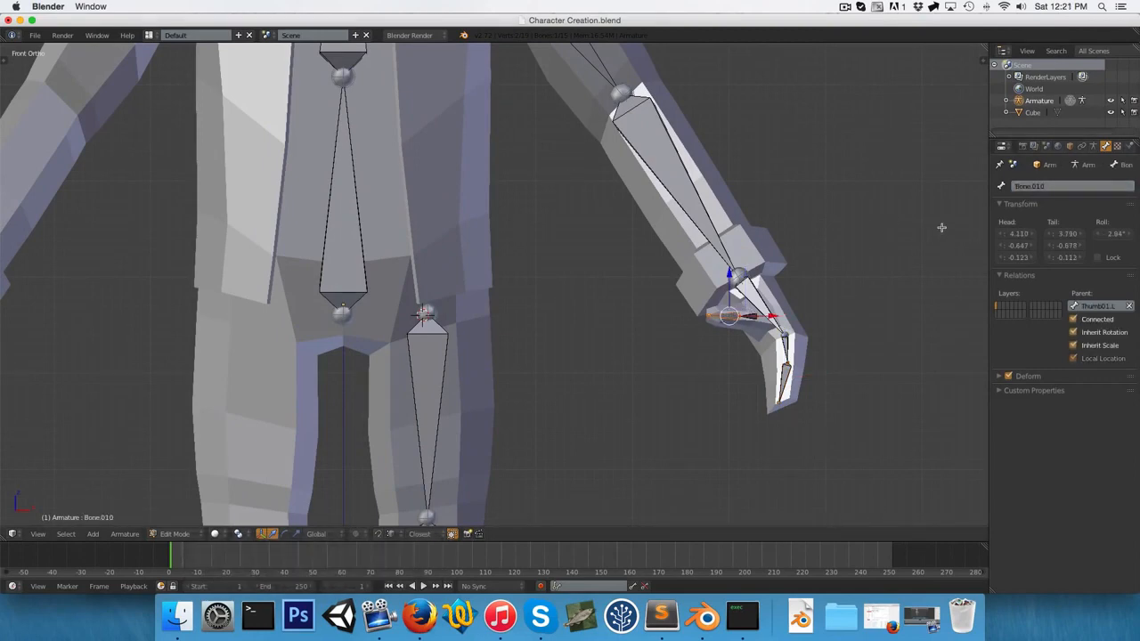
pyautogui.click(1044, 187)
pyautogui.write('Thumb02.L')
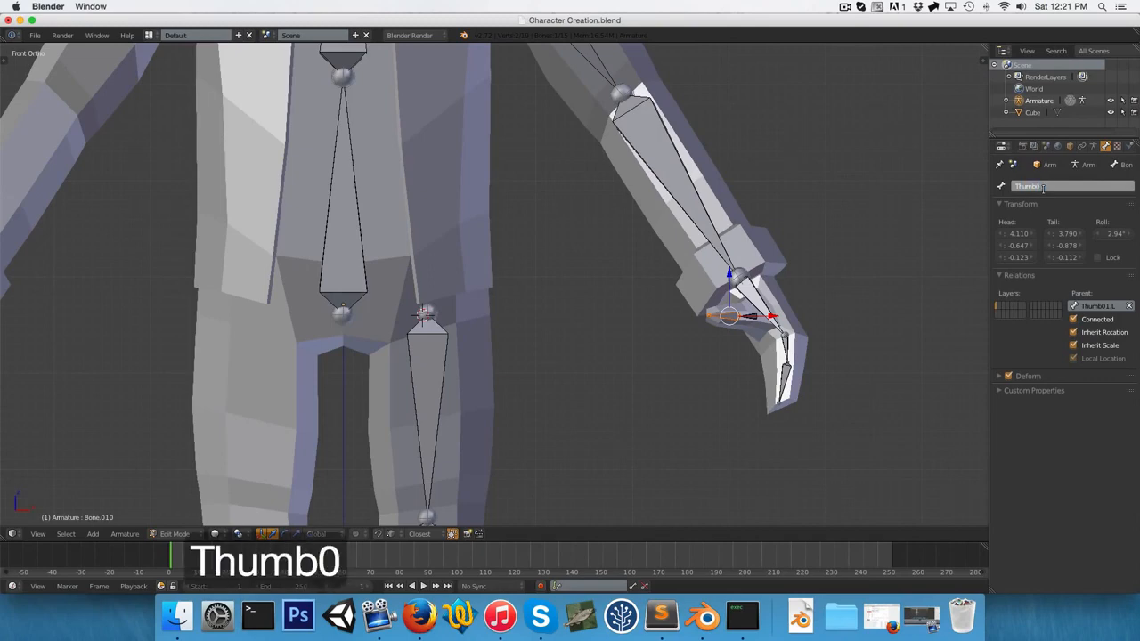
pyautogui.press('Return')
# Select the left thigh bone and rename it Upper Leg.L.
pyautogui.scroll(-3, 542, 290)
pyautogui.keyDown('shift'); pyautogui.moveTo(528, 357); pyautogui.dragTo(534, 270, button='middle'); pyautogui.keyUp('shift')
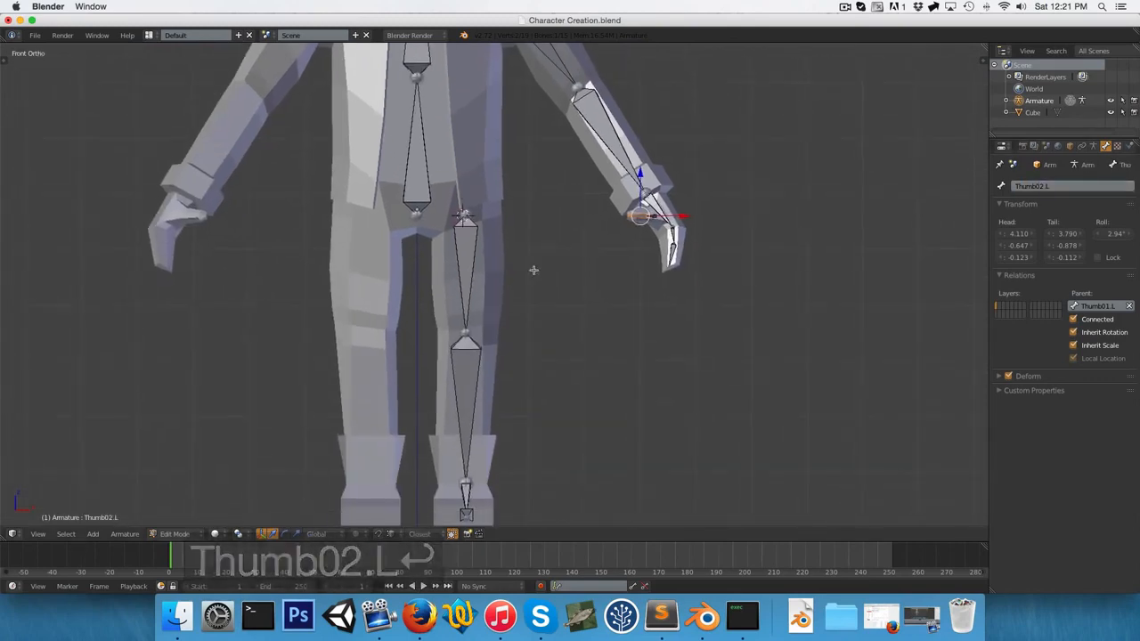
pyautogui.rightClick(468, 276)
pyautogui.click(1026, 189)
pyautogui.write('U')
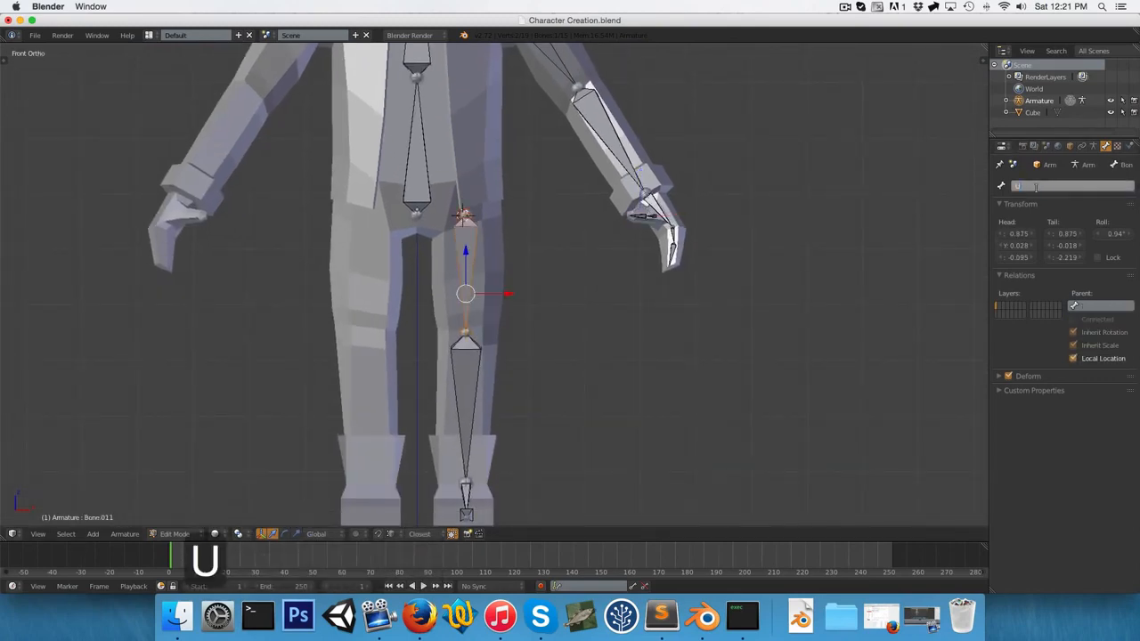
pyautogui.write('pper_Leg.L')
pyautogui.press('Return')
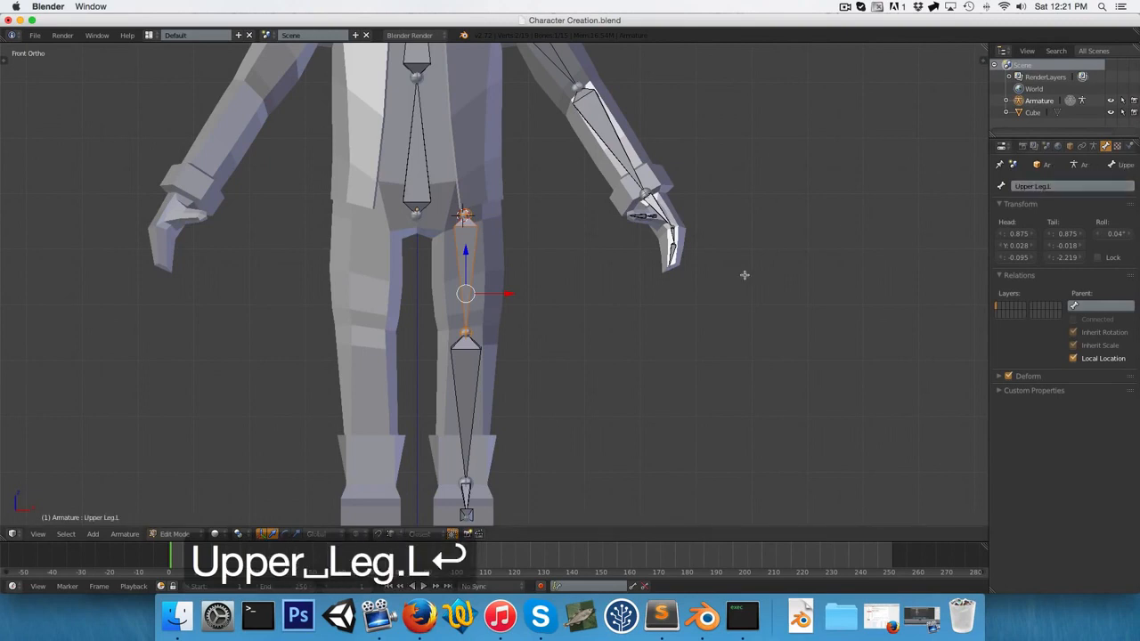
# Select the left shin bone and rename it Lower Leg.L.
pyautogui.rightClick(488, 412)
pyautogui.click(1056, 185)
pyautogui.write('Lower_Leg')
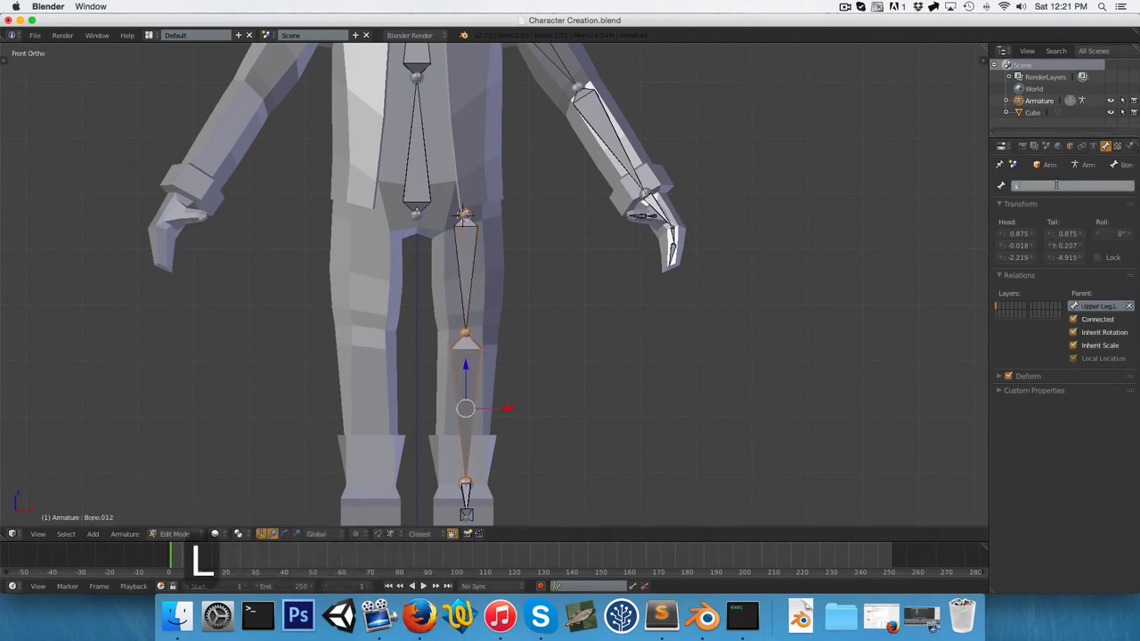
pyautogui.write('.L')
pyautogui.press('Return')
# In side view, select the bone running from the ankle to the ball of the foot and rename it Foot.L.
pyautogui.press('KP_3')
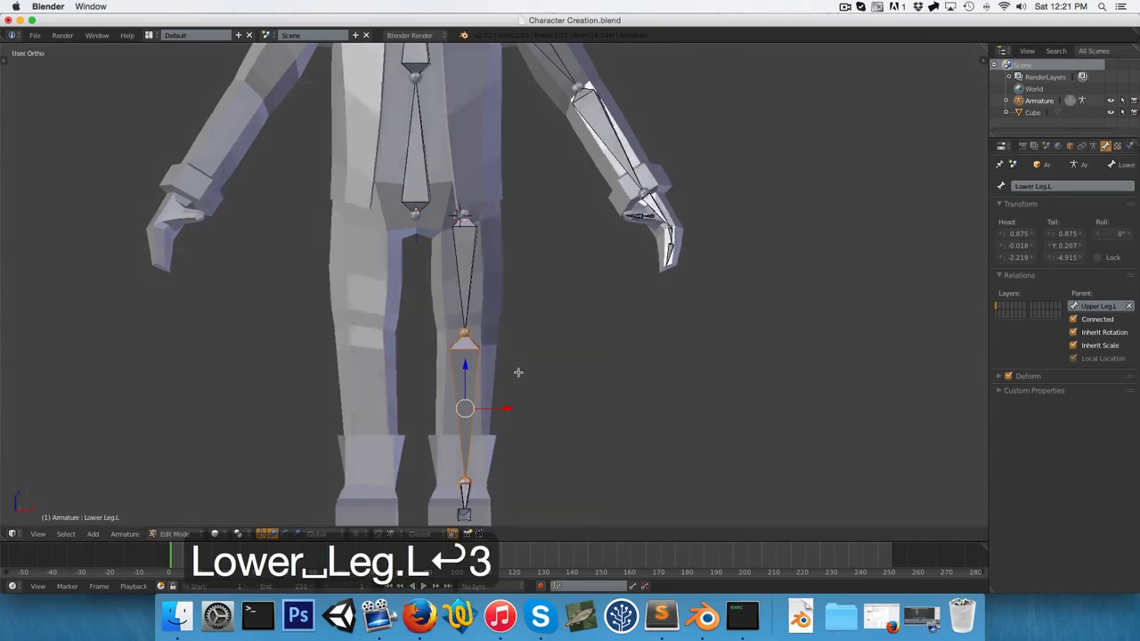
pyautogui.rightClick(481, 414)
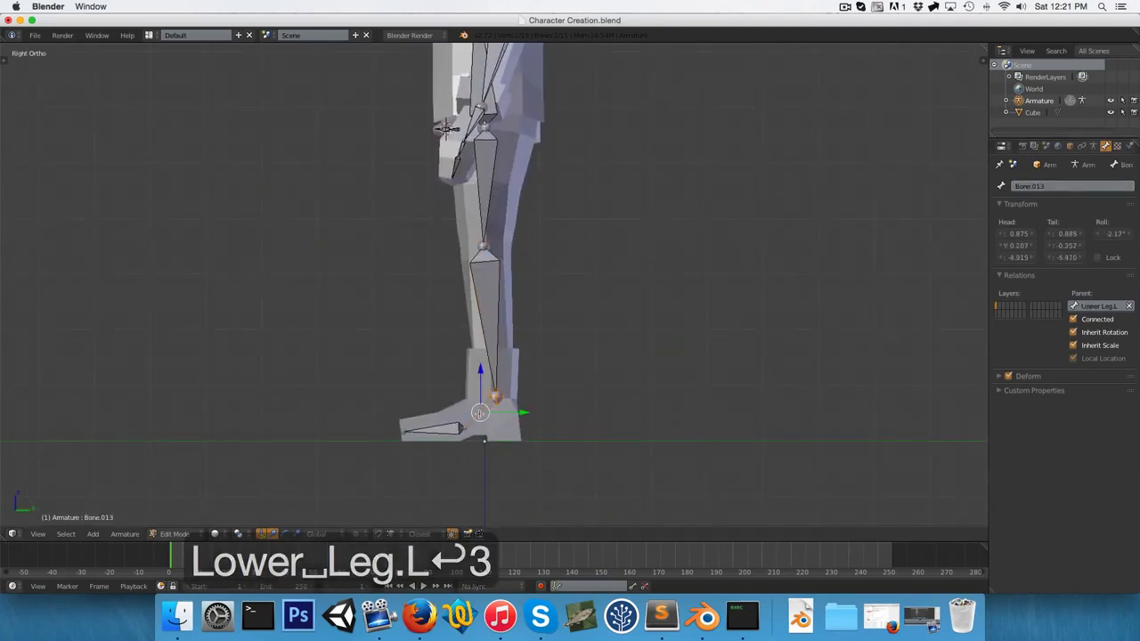
pyautogui.click(1063, 187)
pyautogui.write('Foot.L')
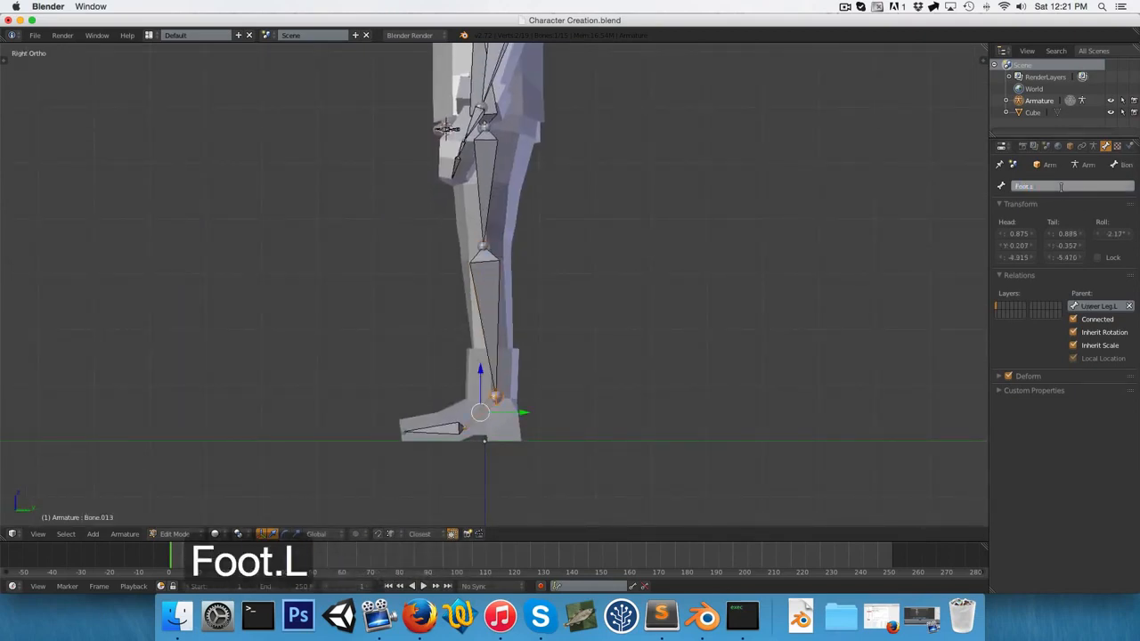
pyautogui.press('Return')
# Select the left toe bone at the front of the foot and rename it Toes.L.
pyautogui.rightClick(432, 431)
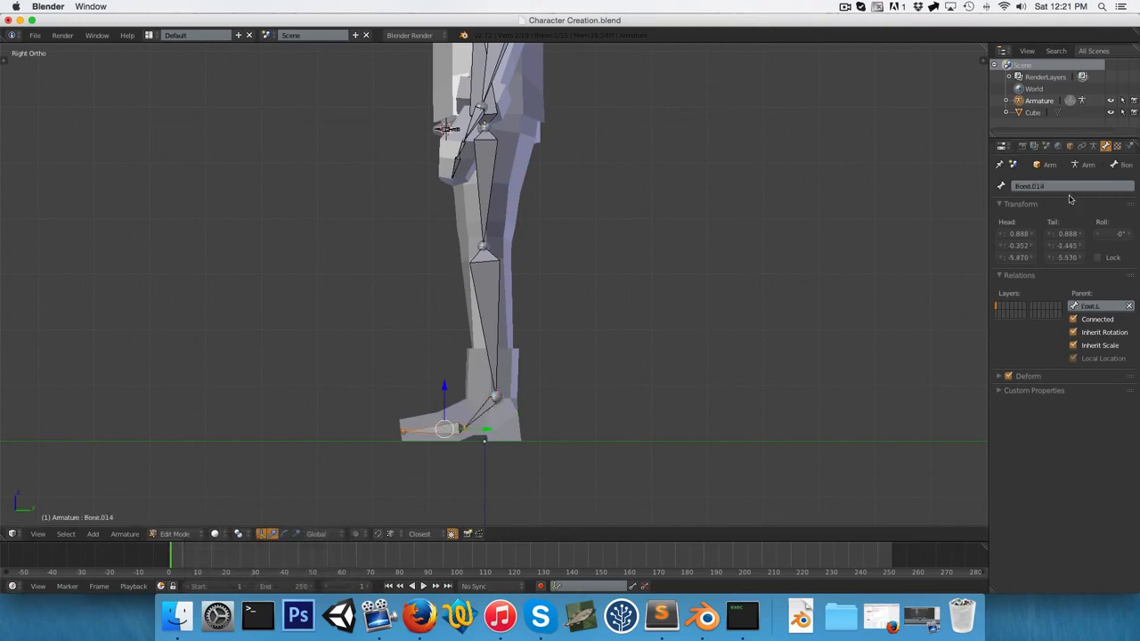
pyautogui.click(1060, 187)
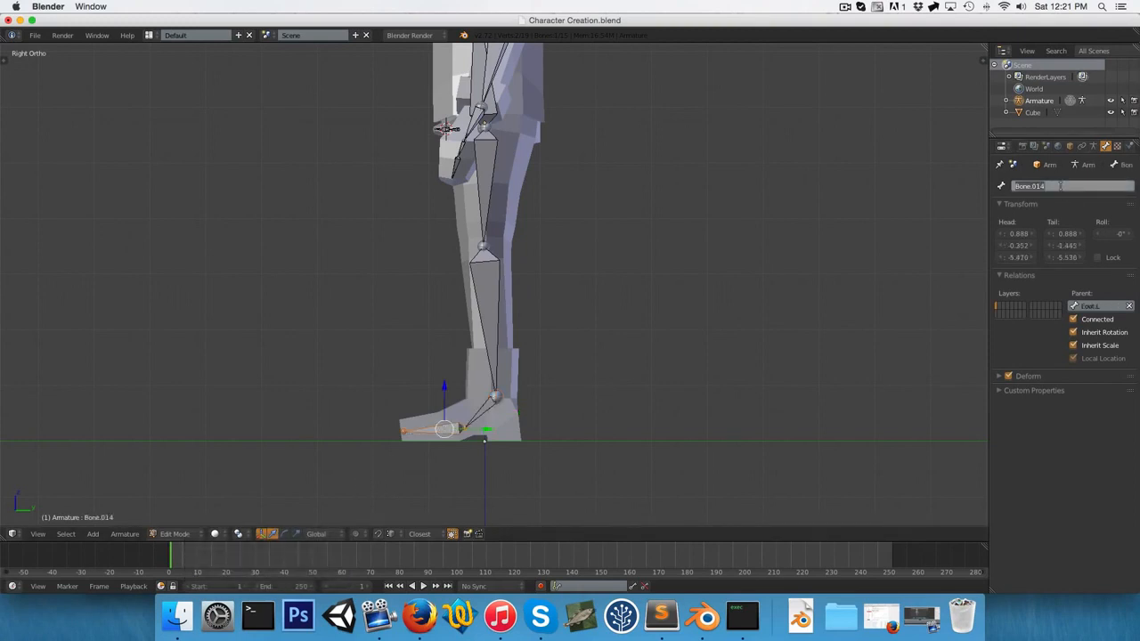
pyautogui.write('Toes.L')
pyautogui.press('Return')
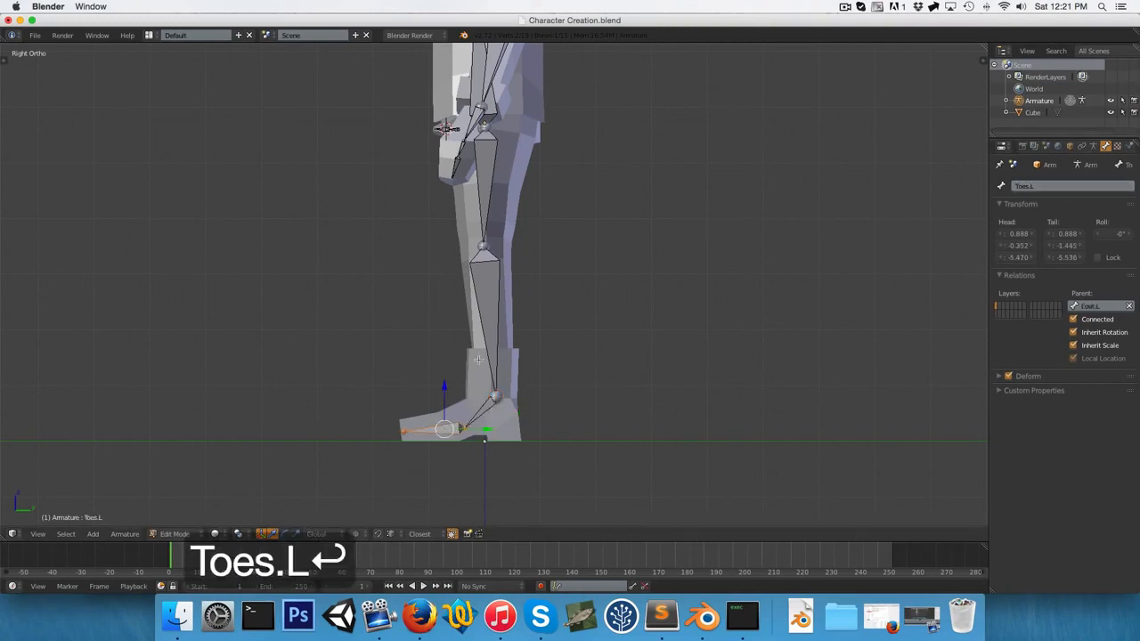
pyautogui.scroll(-3, 527, 313)
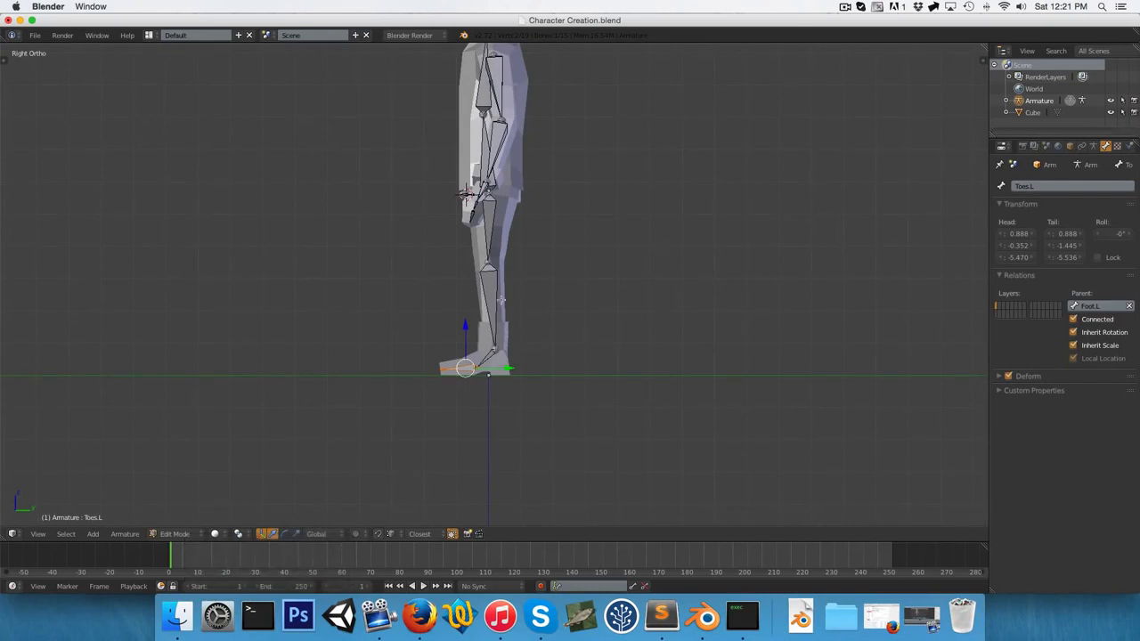
# In front view, switch the armature to Pose Mode and select the Torso bone.
pyautogui.scroll(3, 507, 357)
pyautogui.press('Tab')
pyautogui.press('1')
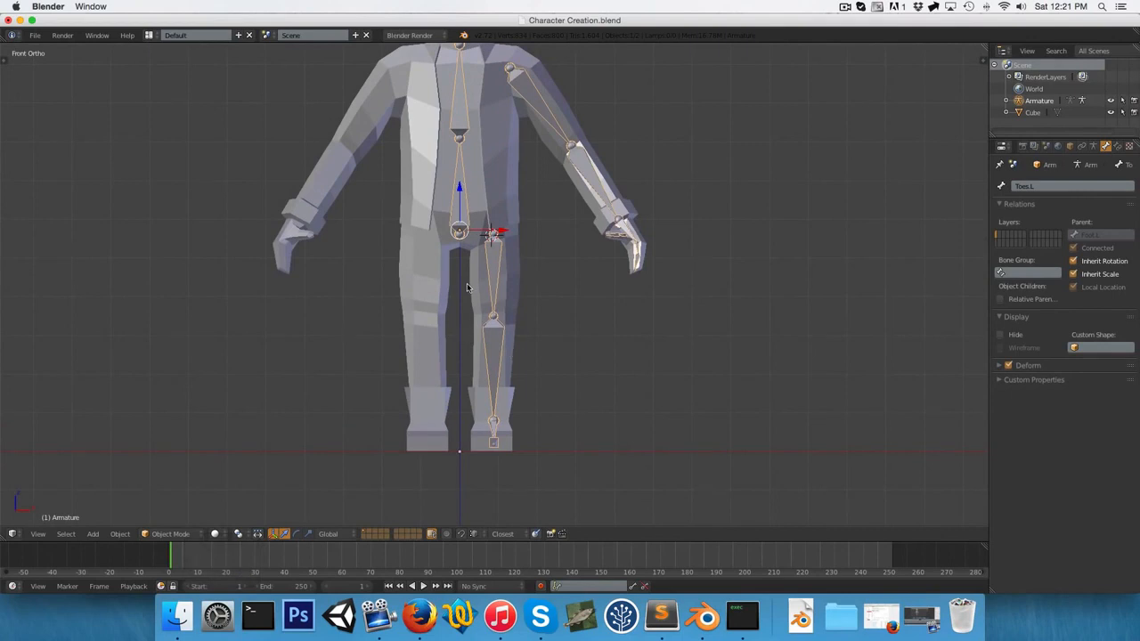
pyautogui.hotkey('ctrl', 'Tab')
pyautogui.rightClick(471, 219)
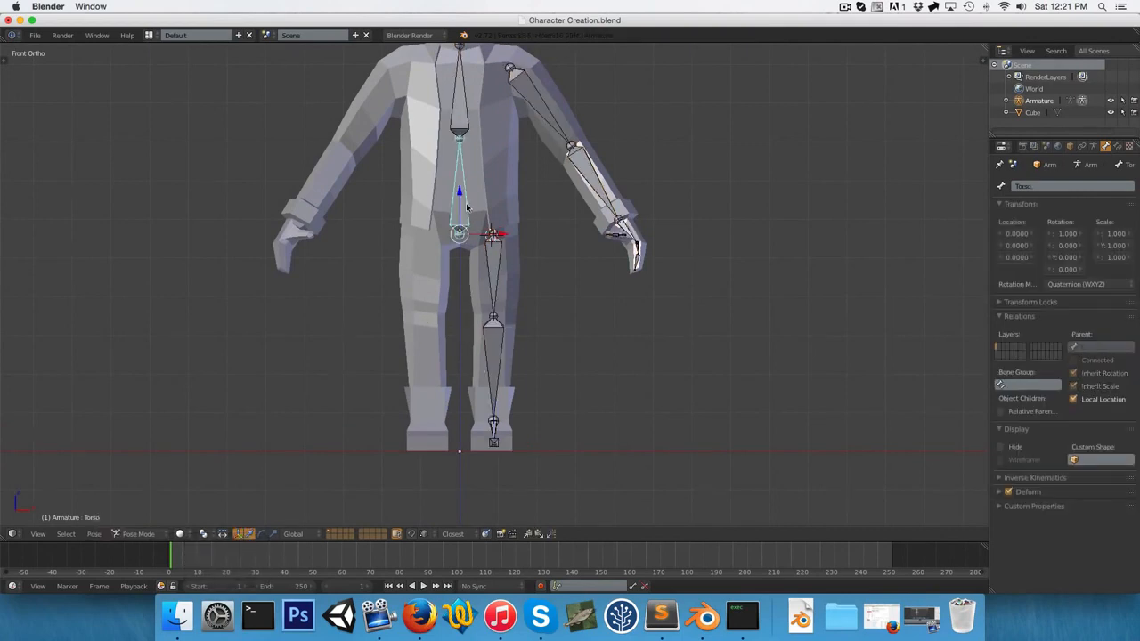
# Test-move the Torso bone several times to check which limb bones follow it, cancelling each move.
pyautogui.scroll(-2, 481, 227)
pyautogui.press('g')
pyautogui.rightClick(495, 253)
pyautogui.scroll(-2, 490, 252)
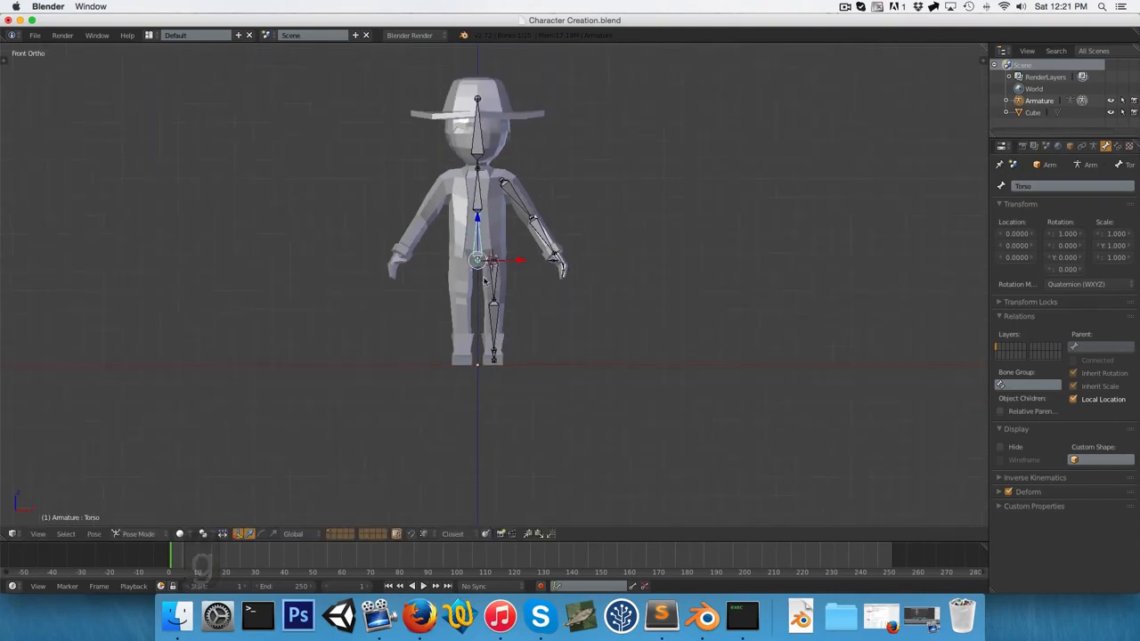
pyautogui.press('g')
pyautogui.rightClick(484, 243)
pyautogui.scroll(3, 484, 242)
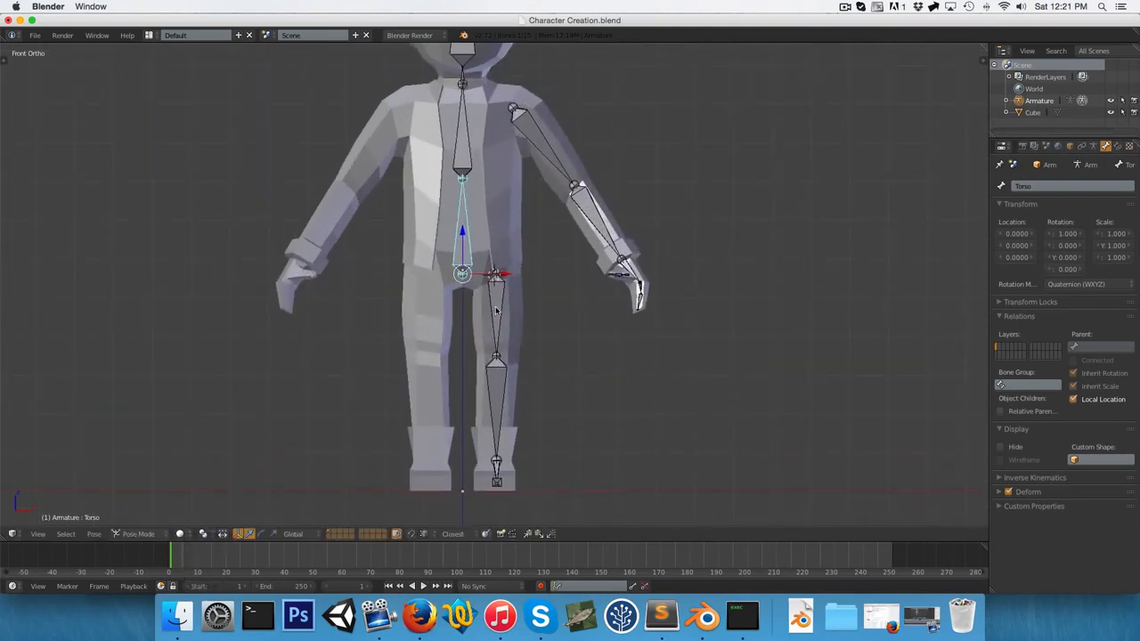
pyautogui.press('g')
pyautogui.rightClick(481, 263)
pyautogui.scroll(-2, 486, 258)
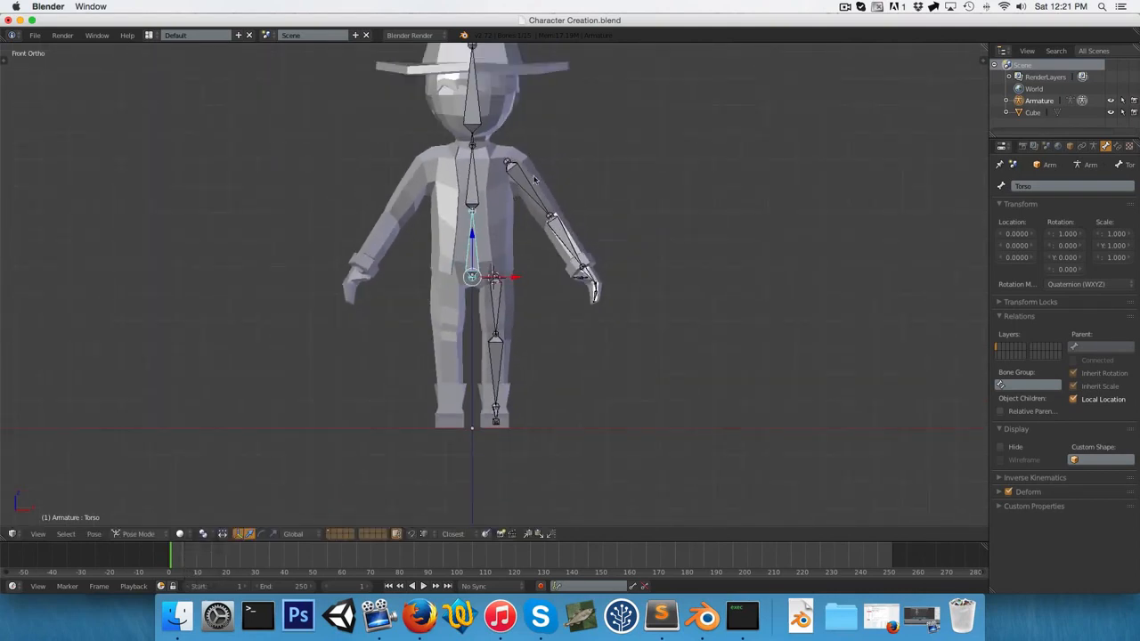
# Return to Edit Mode and try to parent the left upper leg and upper arm bones together to the Torso bone.
pyautogui.press('Tab')
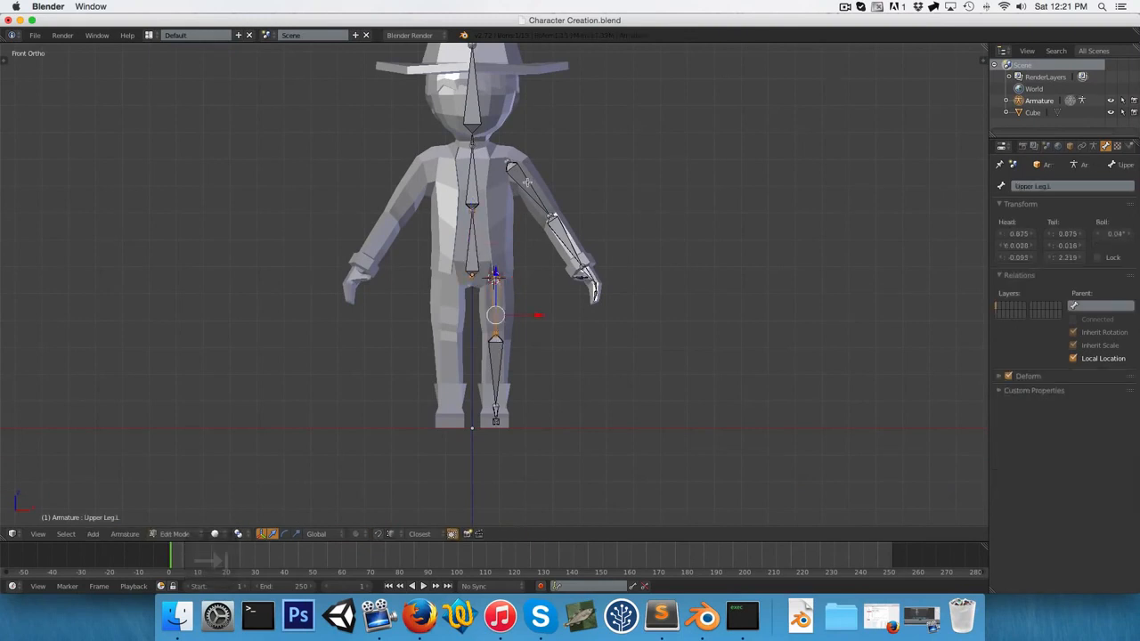
pyautogui.rightClick(523, 185)
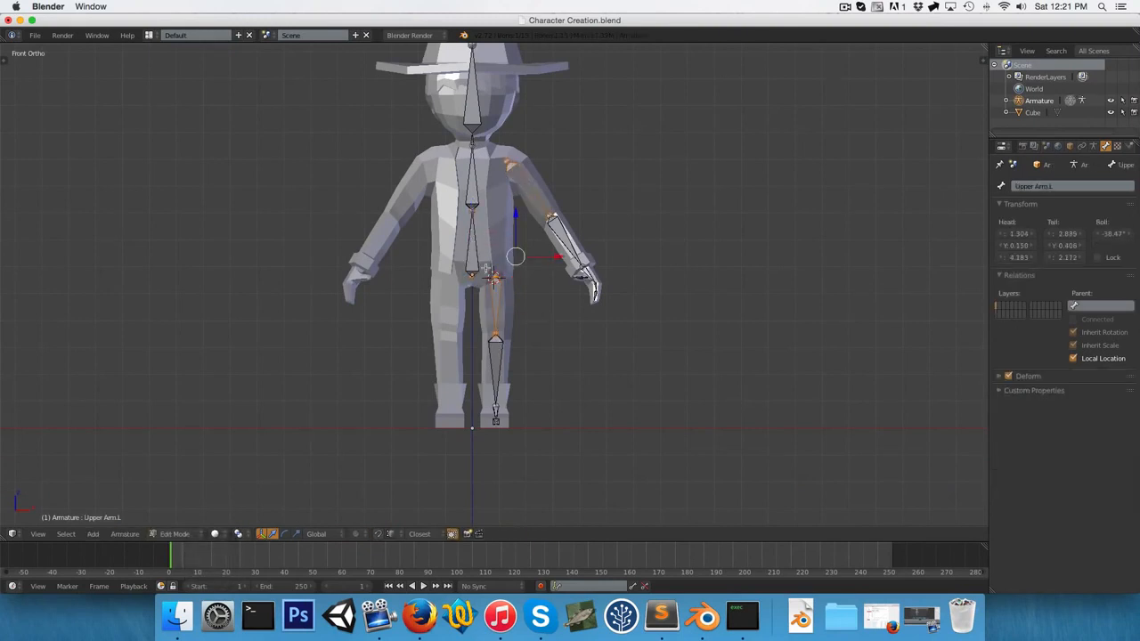
pyautogui.rightClick(467, 255)
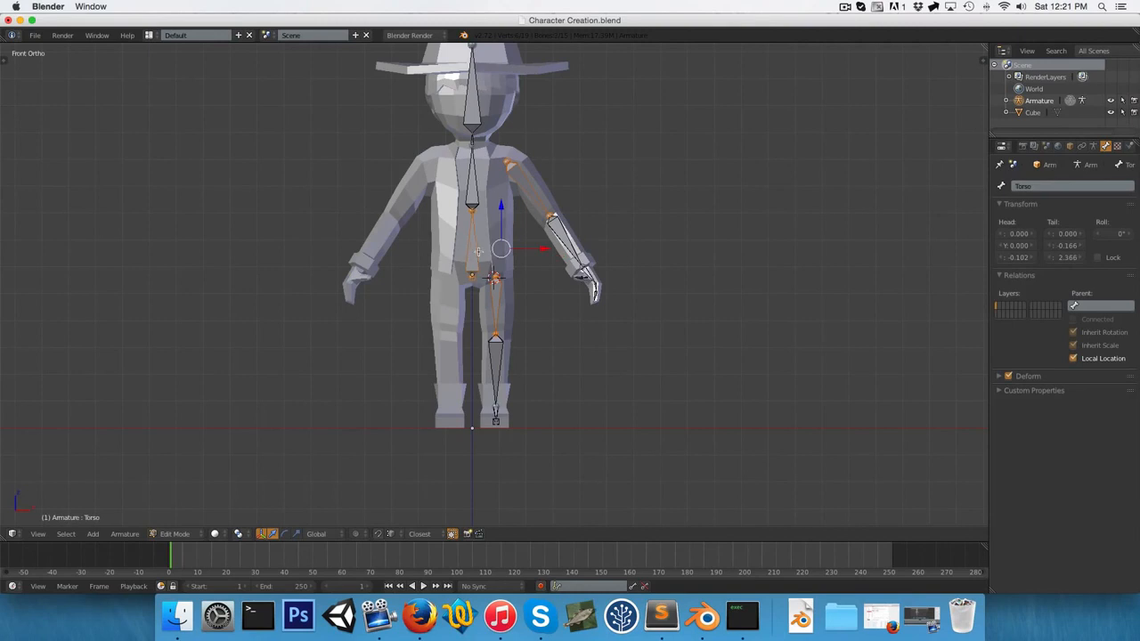
pyautogui.scroll(3, 478, 252)
pyautogui.hotkey('ctrl', 'p')
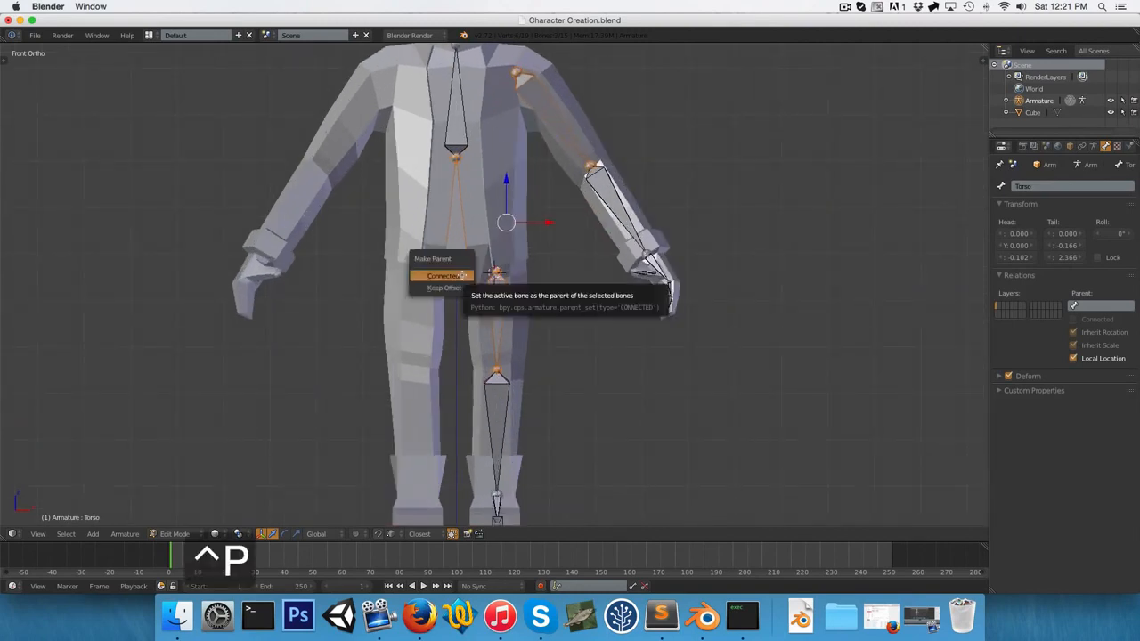
pyautogui.click(437, 274)
pyautogui.press('a')
pyautogui.rightClick(555, 148)
pyautogui.scroll(-2, 554, 149)
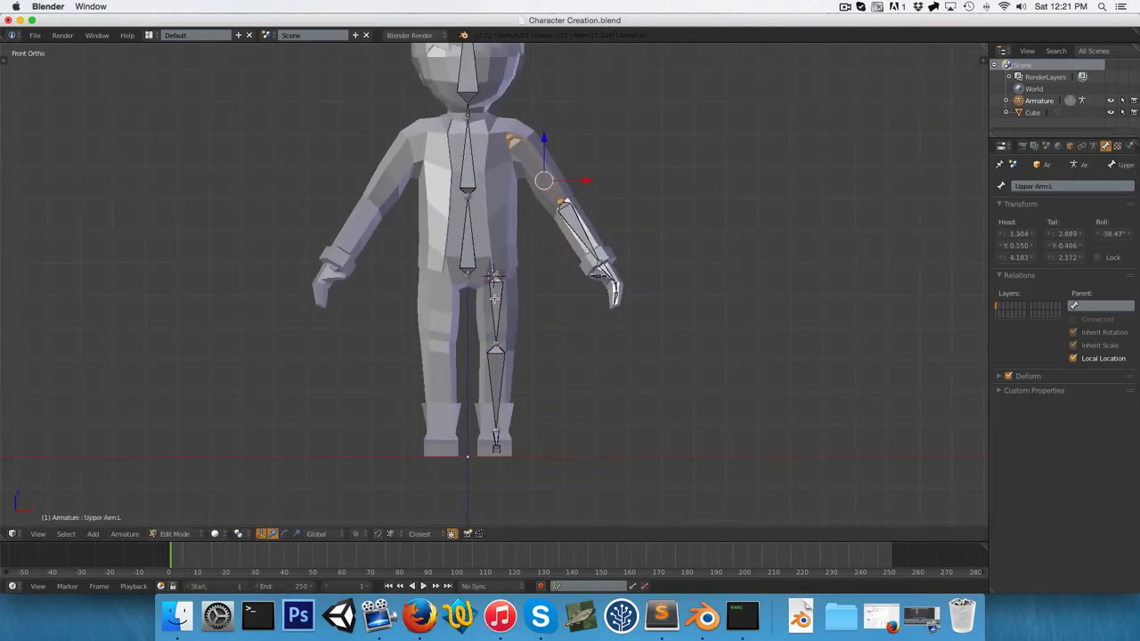
# Parent the Upper Leg.L bone to the Torso bone with Keep Offset.
pyautogui.rightClick(497, 300)
pyautogui.keyDown('shift'); pyautogui.rightClick(466, 257); pyautogui.keyUp('shift')
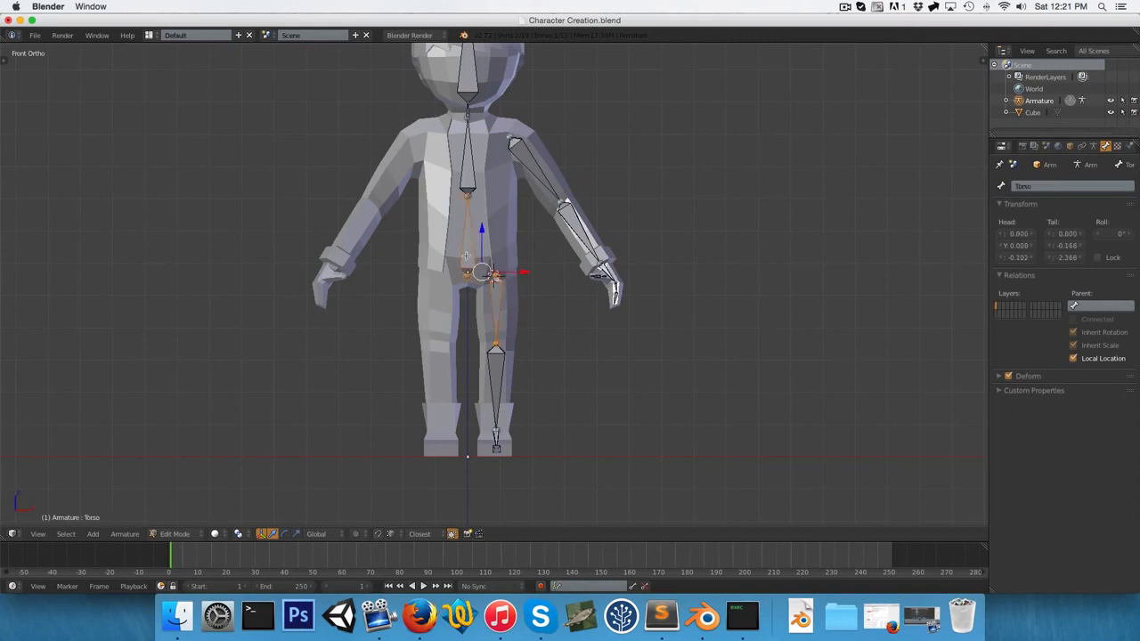
pyautogui.hotkey('ctrl', 'p')
pyautogui.click(465, 272)
pyautogui.scroll(-1, 454, 221)
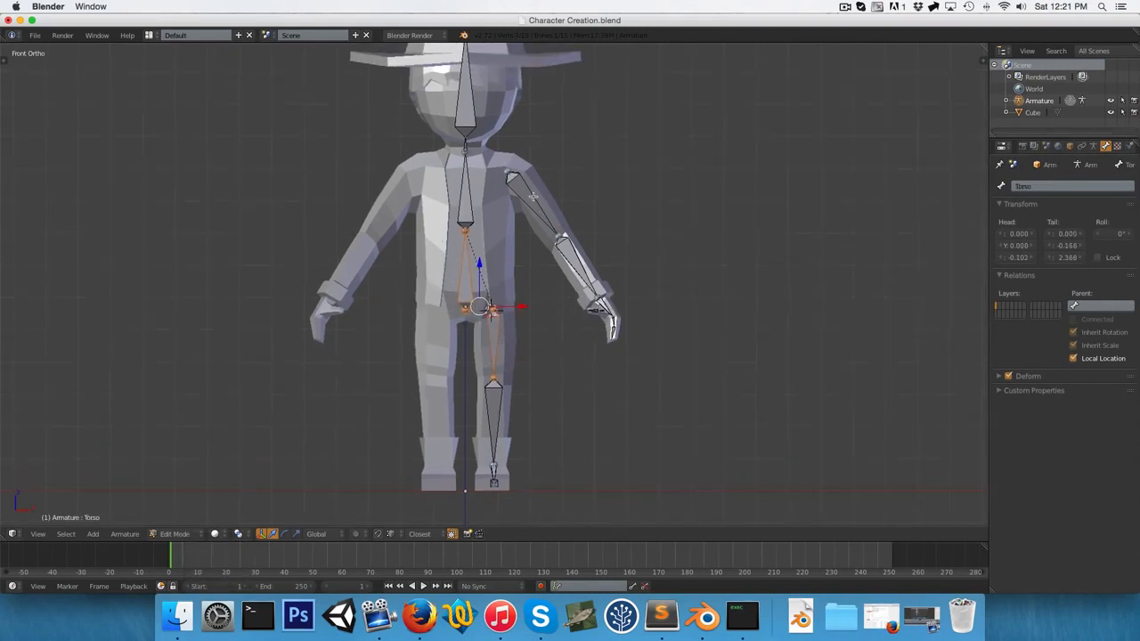
# Parent the Upper Arm.L bone to the Chest bone with Keep Offset.
pyautogui.rightClick(527, 214)
pyautogui.keyDown('shift'); pyautogui.rightClick(471, 206); pyautogui.keyUp('shift')
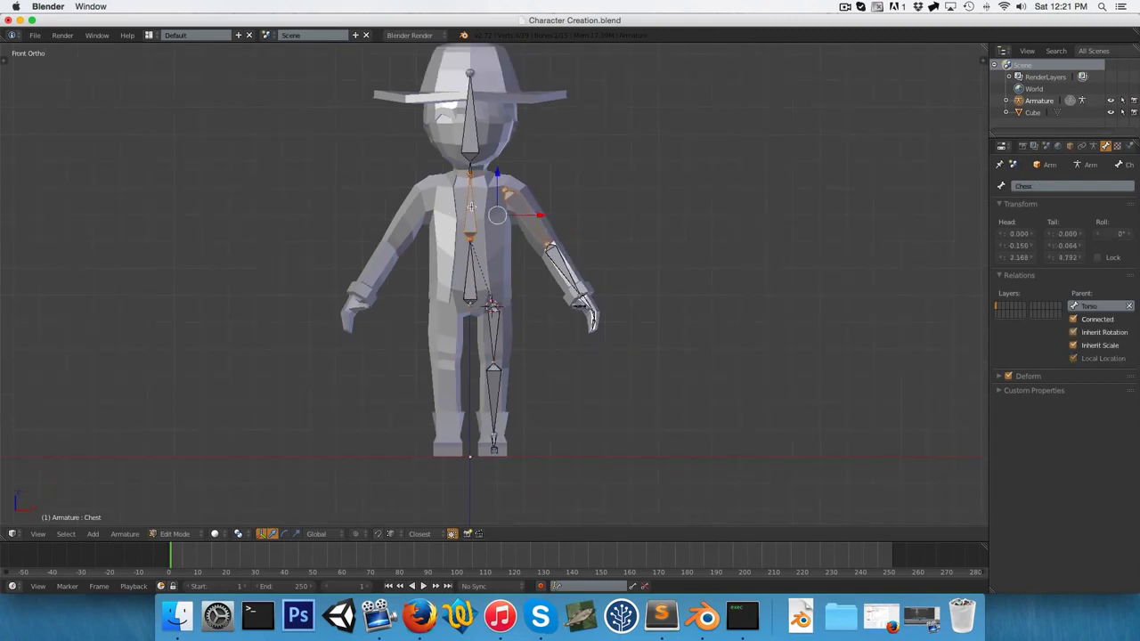
pyautogui.hotkey('ctrl', 'p')
pyautogui.click(470, 202)
pyautogui.scroll(-2, 480, 216)
# In Pose Mode, test-move the Torso bone to check that the parented arm and leg follow, cancelling the move.
pyautogui.press('Tab')
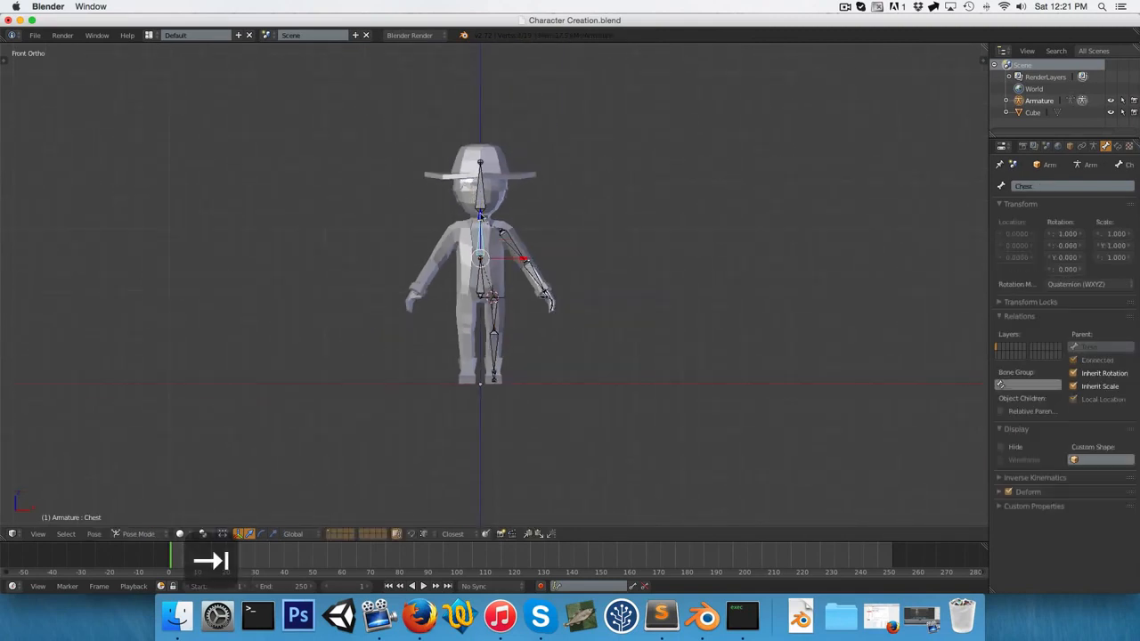
pyautogui.rightClick(478, 277)
pyautogui.press('r')
pyautogui.press('g')
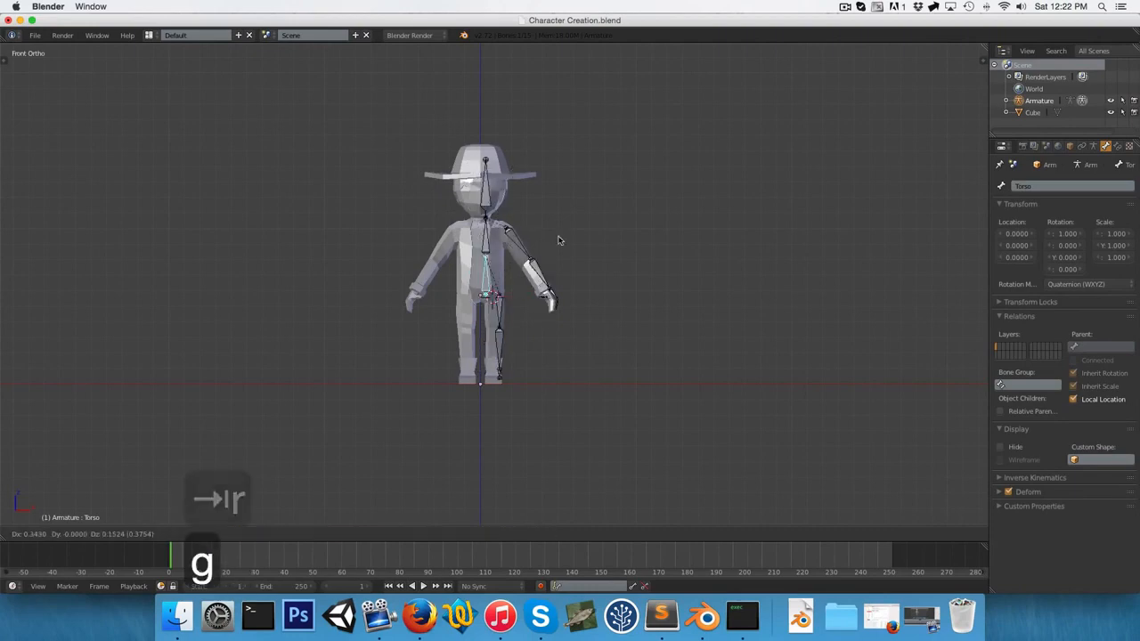
pyautogui.rightClick(519, 204)
pyautogui.scroll(-1, 520, 206)
# In side view and Edit Mode, extrude a bone about 0.72 units long backward from the left ankle joint along the Y axis.
pyautogui.press('KP_3')
pyautogui.scroll(5, 508, 356)
pyautogui.keyDown('shift'); pyautogui.moveTo(498, 450); pyautogui.dragTo(498, 382, button='middle'); pyautogui.keyUp('shift')
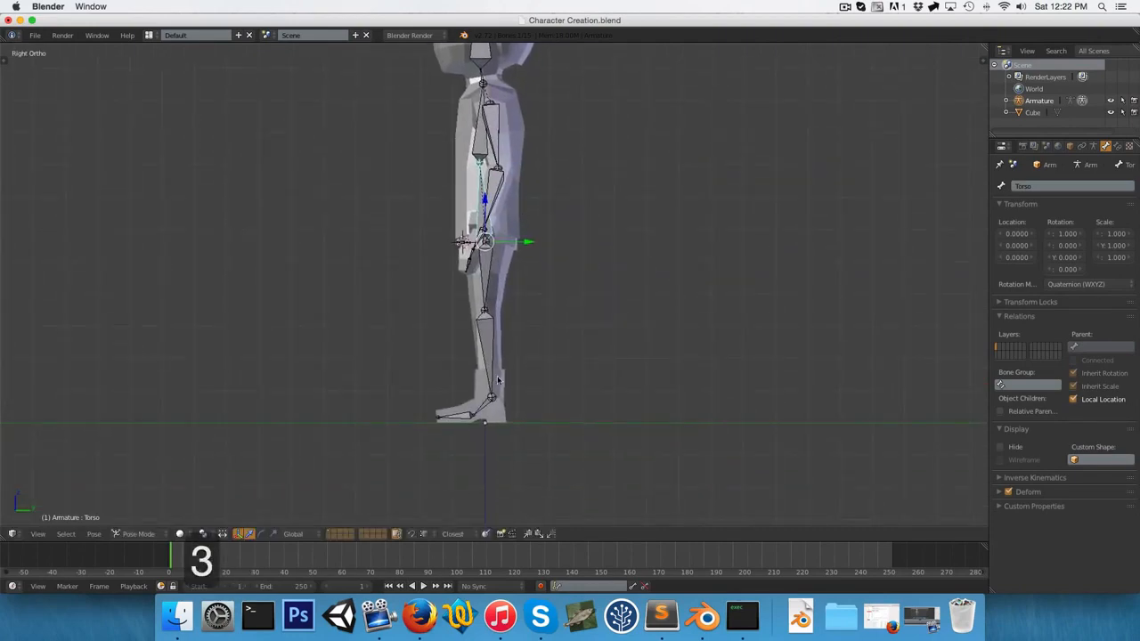
pyautogui.scroll(1, 498, 383)
pyautogui.rightClick(485, 375)
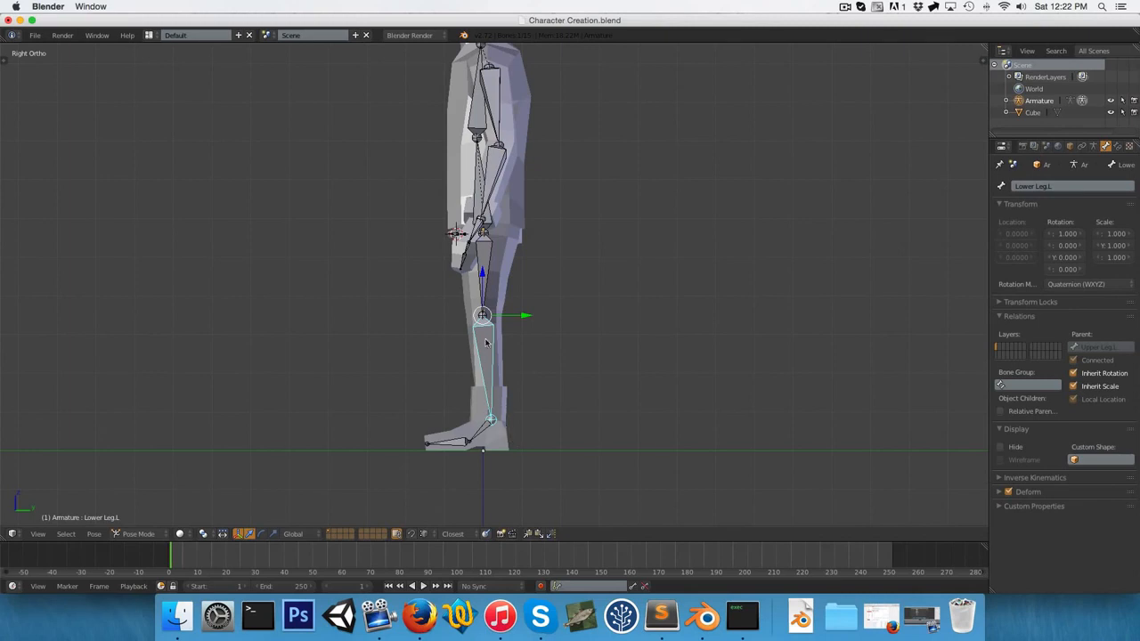
pyautogui.scroll(2, 494, 392)
pyautogui.keyDown('shift'); pyautogui.moveTo(522, 415); pyautogui.dragTo(524, 330, button='middle'); pyautogui.keyUp('shift')
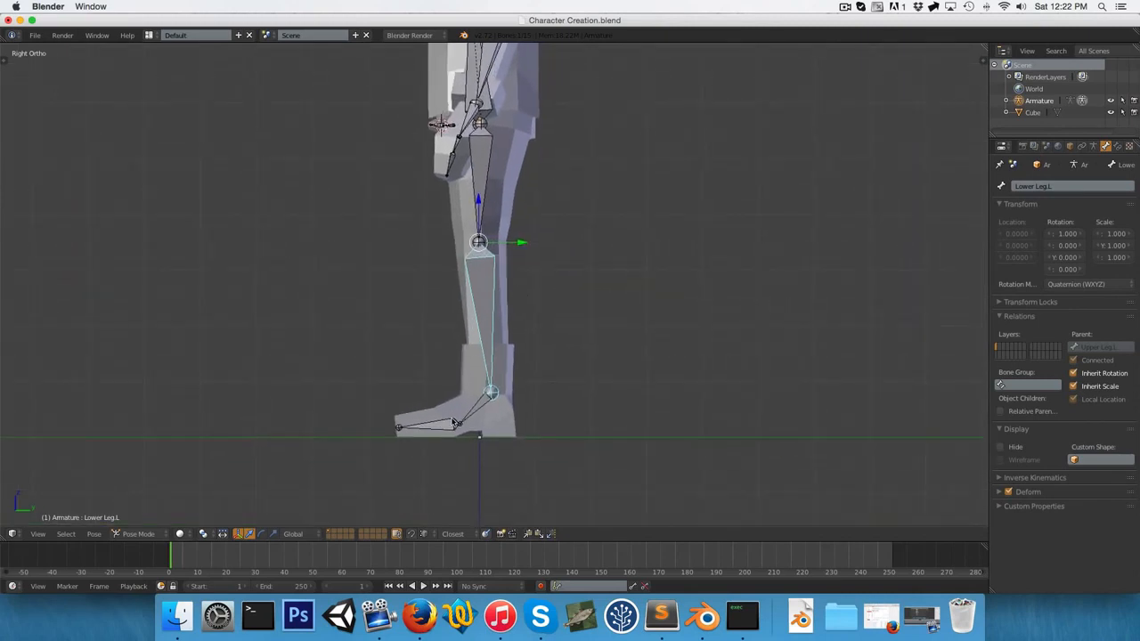
pyautogui.press('Tab')
pyautogui.rightClick(491, 392)
pyautogui.scroll(3, 467, 339)
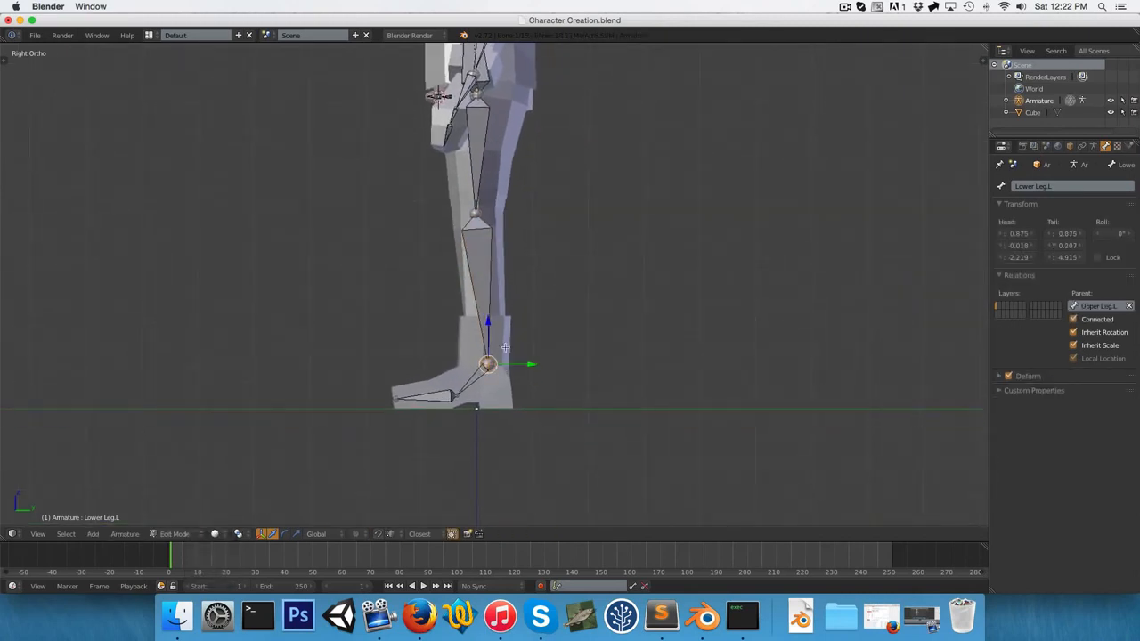
pyautogui.keyDown('shift'); pyautogui.moveTo(465, 403); pyautogui.dragTo(465, 383, button='middle'); pyautogui.keyUp('shift')
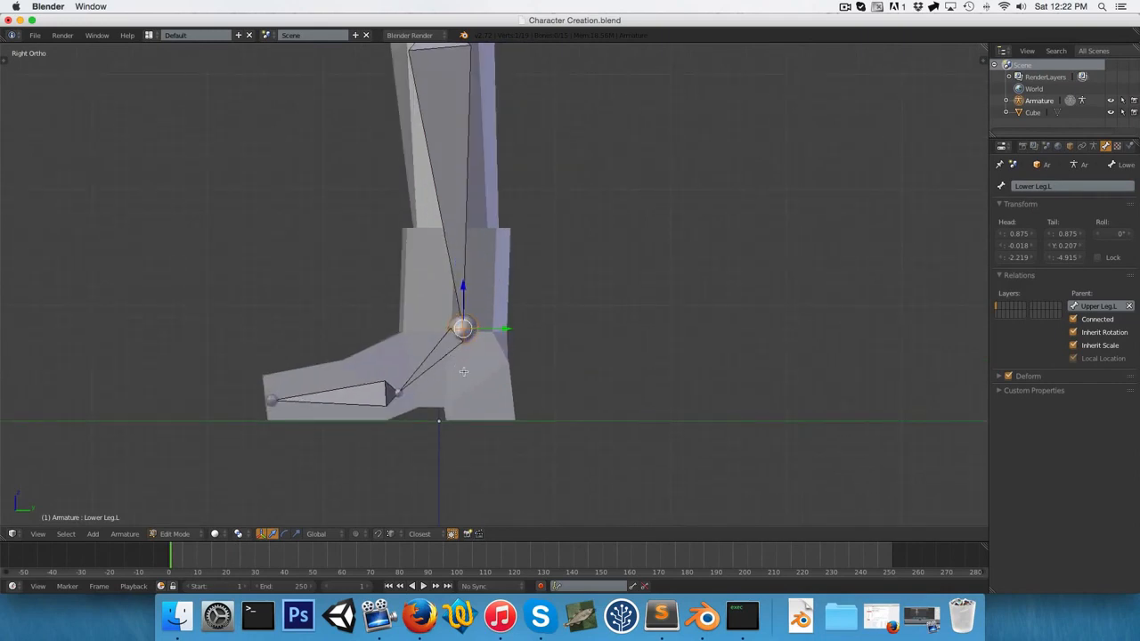
pyautogui.press('e')
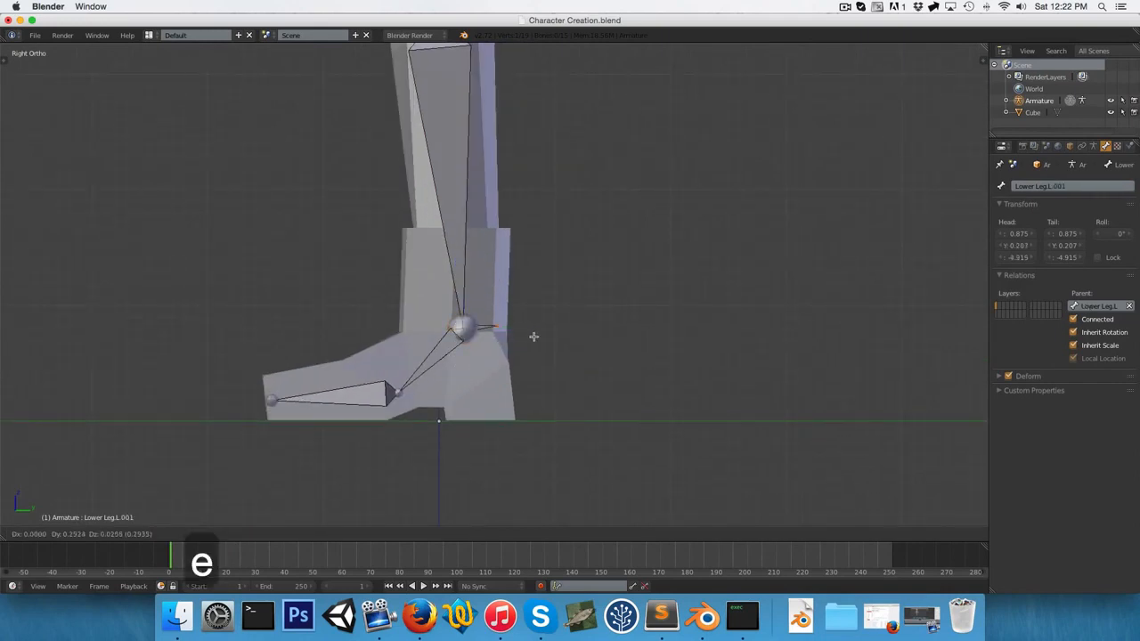
pyautogui.press('x')
pyautogui.press('y')
pyautogui.click(573, 339)
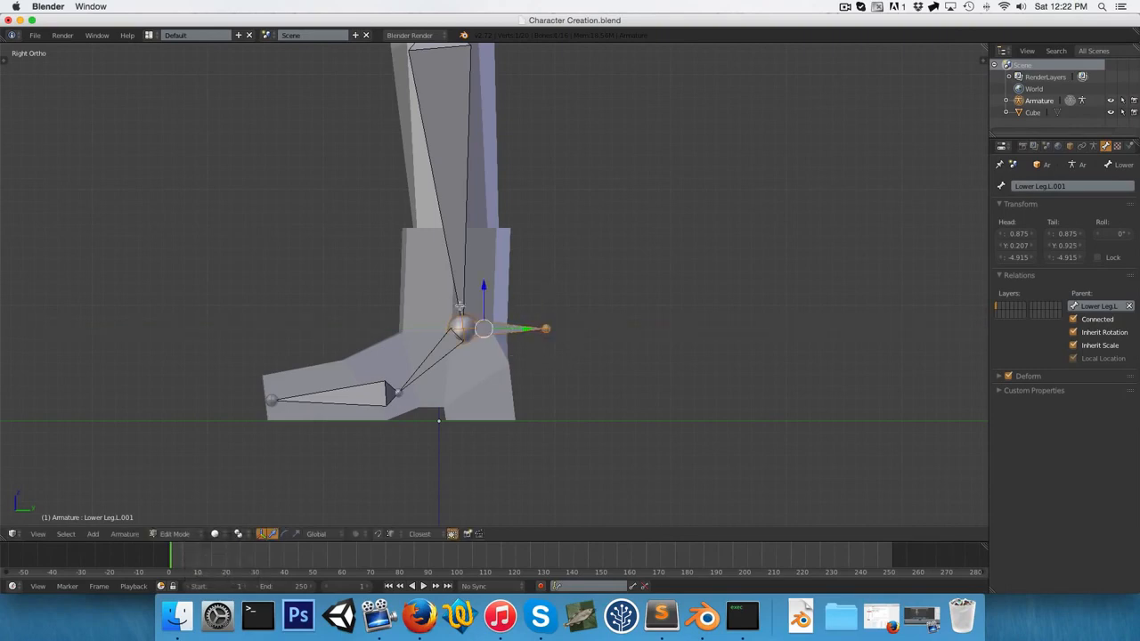
# Clear the parent of the extruded heel bone and turn off Deform for it.
pyautogui.hotkey('alt', 'p')
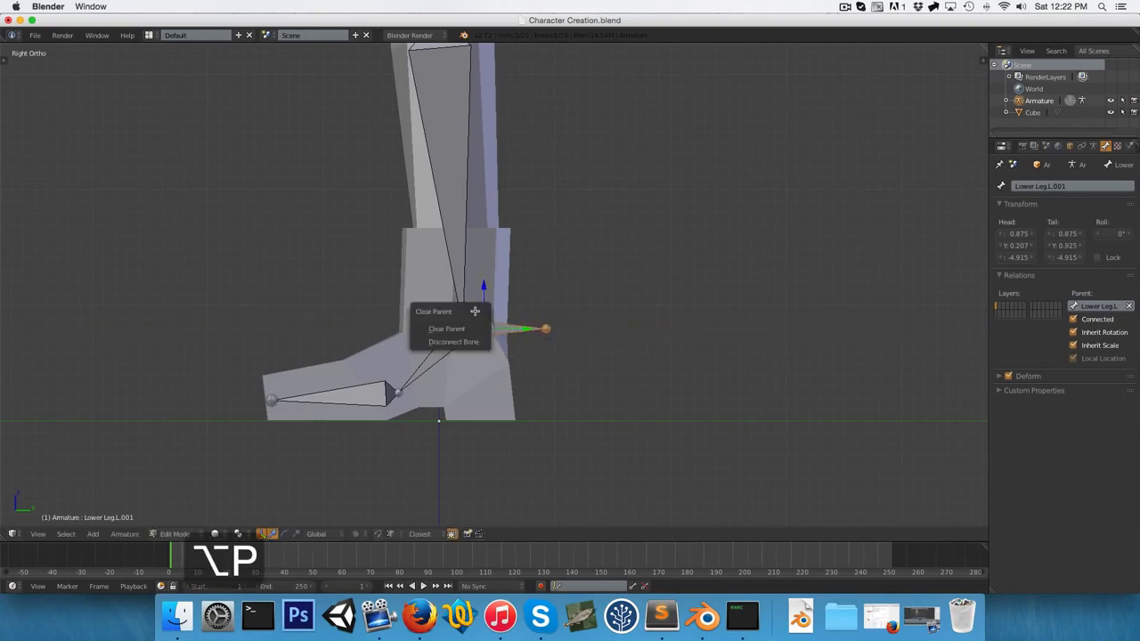
pyautogui.click(456, 329)
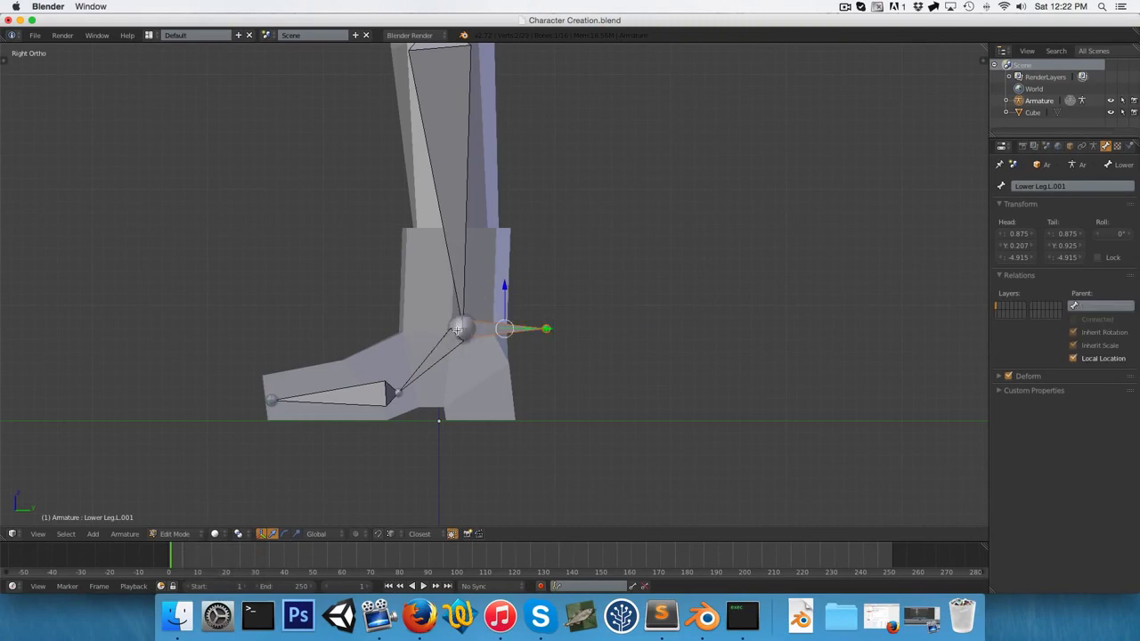
pyautogui.scroll(-3, 512, 308)
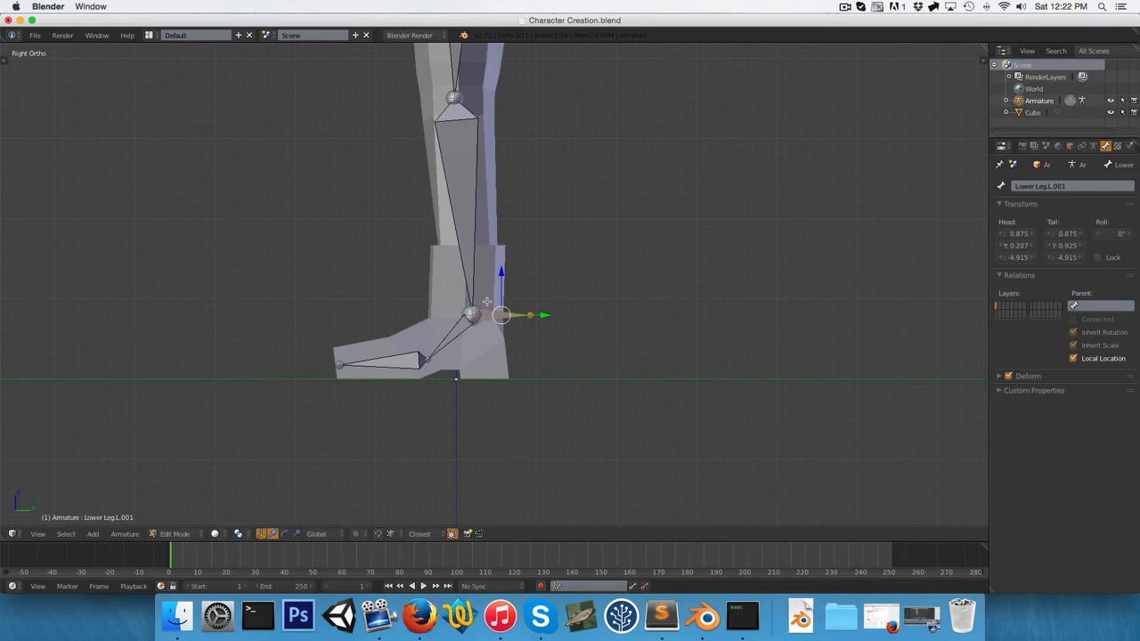
pyautogui.scroll(-1, 487, 302)
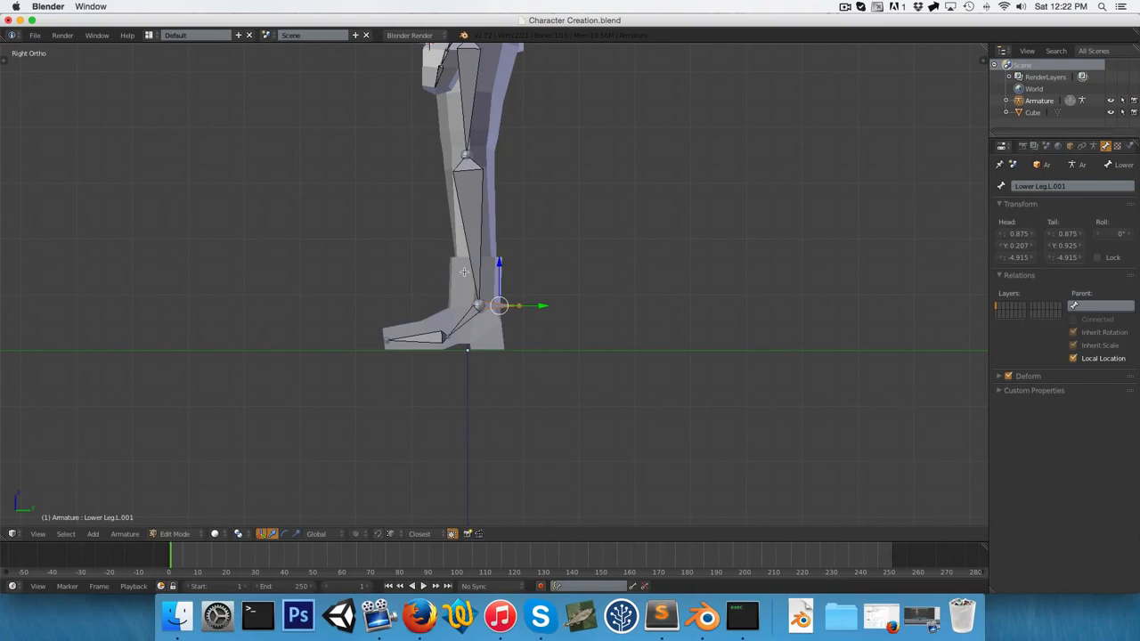
pyautogui.click(1009, 377)
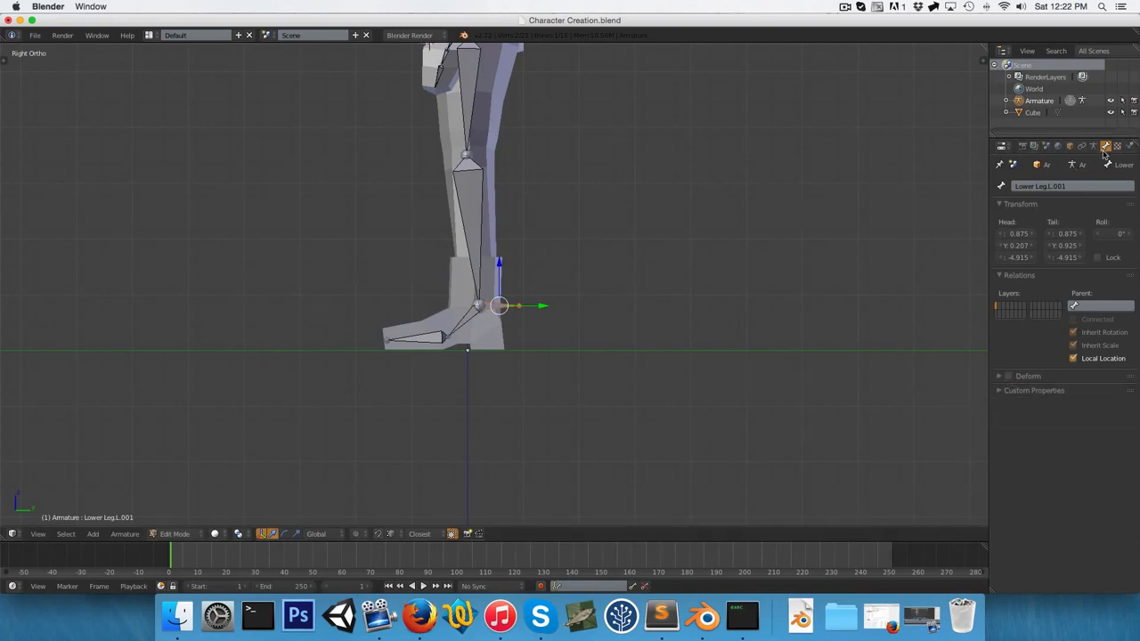
# Rename the unparented heel bone Leg ik.L.
pyautogui.click(1041, 186)
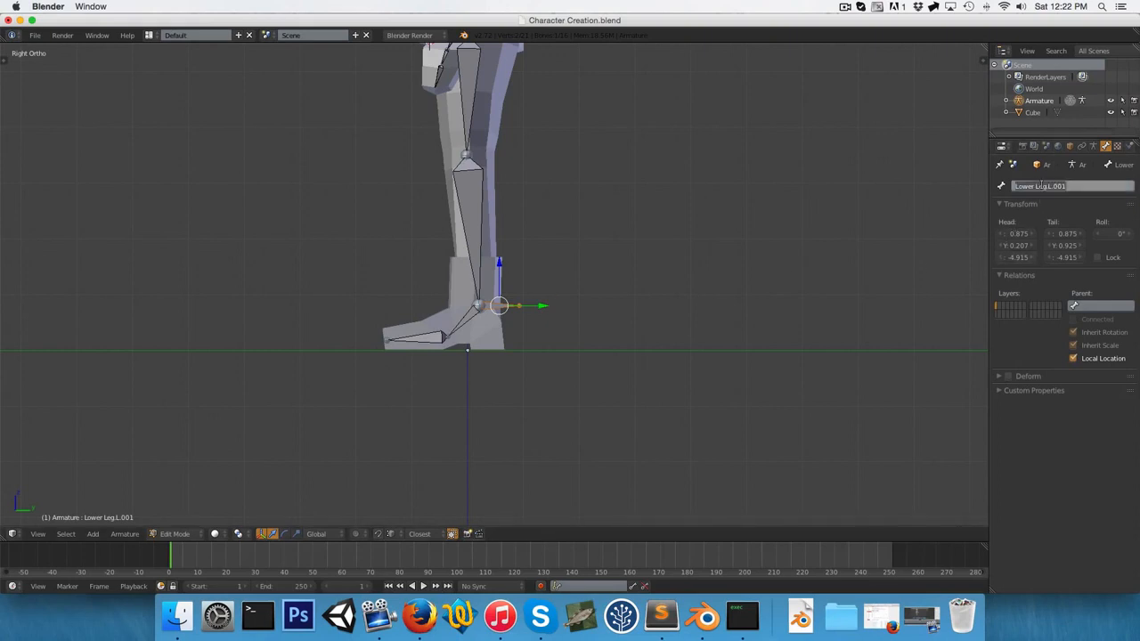
pyautogui.write('Leg ik.K')
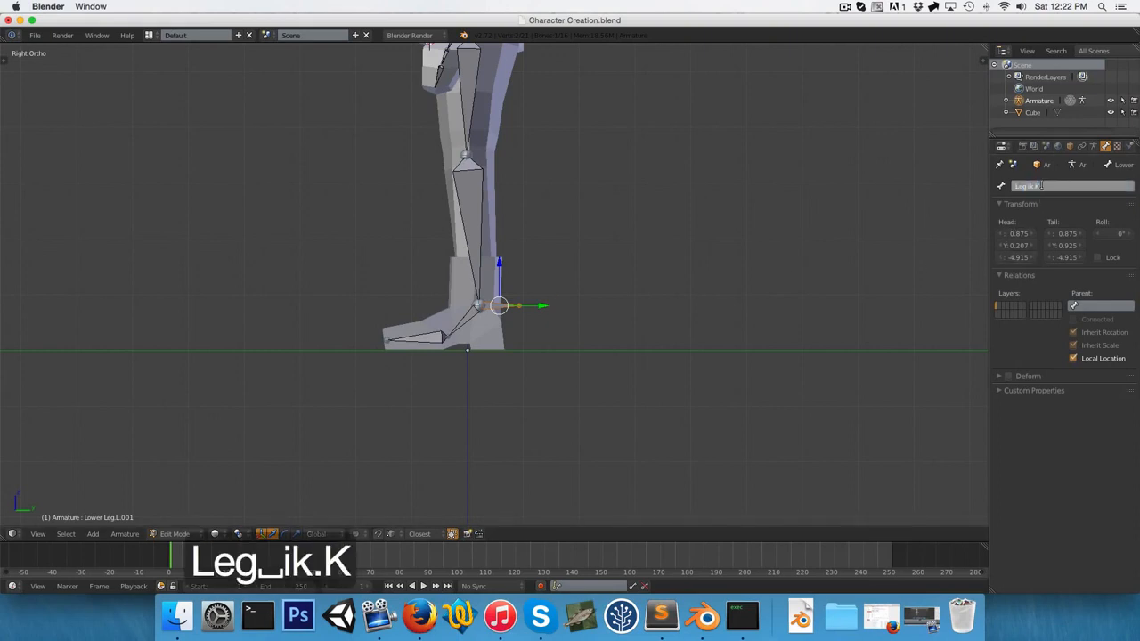
pyautogui.press('BackSpace')
pyautogui.write('L')
pyautogui.press('Return')
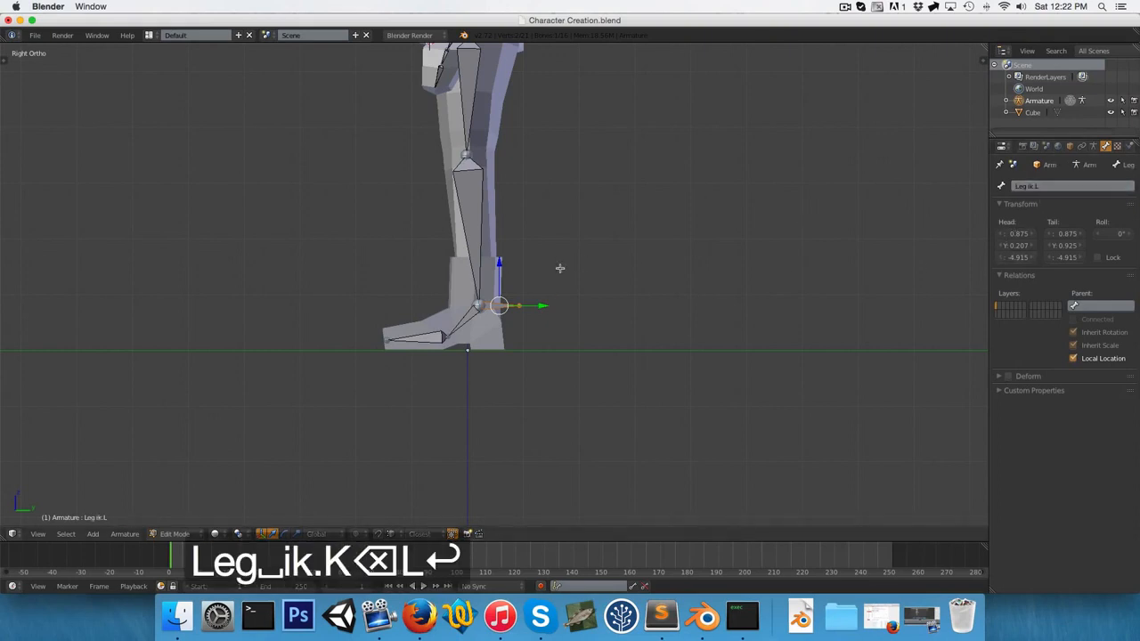
# In Pose Mode, add an IK constraint to the Lower Leg.L bone with Leg ik.L as its target.
pyautogui.scroll(3, 448, 298)
pyautogui.scroll(2, 448, 298)
pyautogui.press('Tab')
pyautogui.scroll(-2, 486, 335)
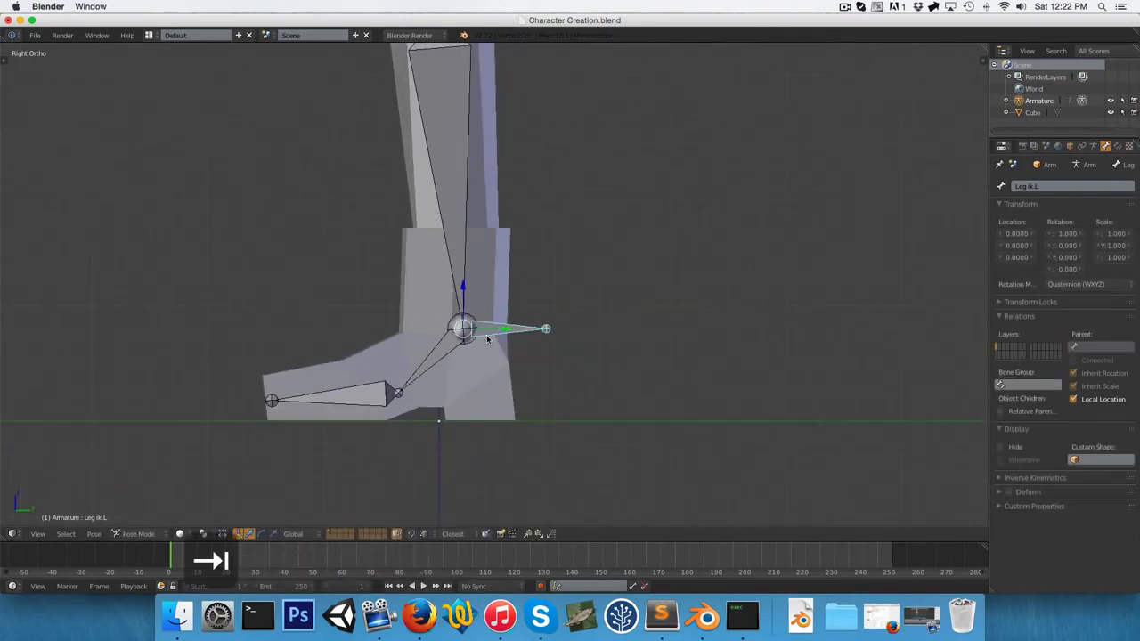
pyautogui.scroll(-2, 487, 341)
pyautogui.scroll(4, 486, 348)
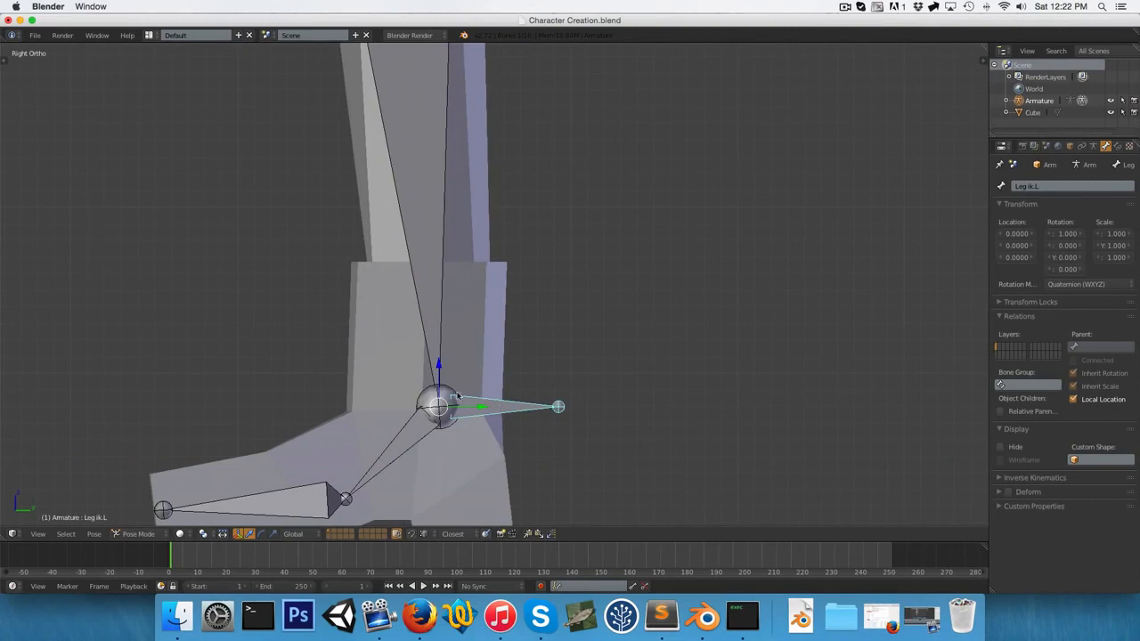
pyautogui.scroll(-3, 496, 391)
pyautogui.scroll(-1, 432, 229)
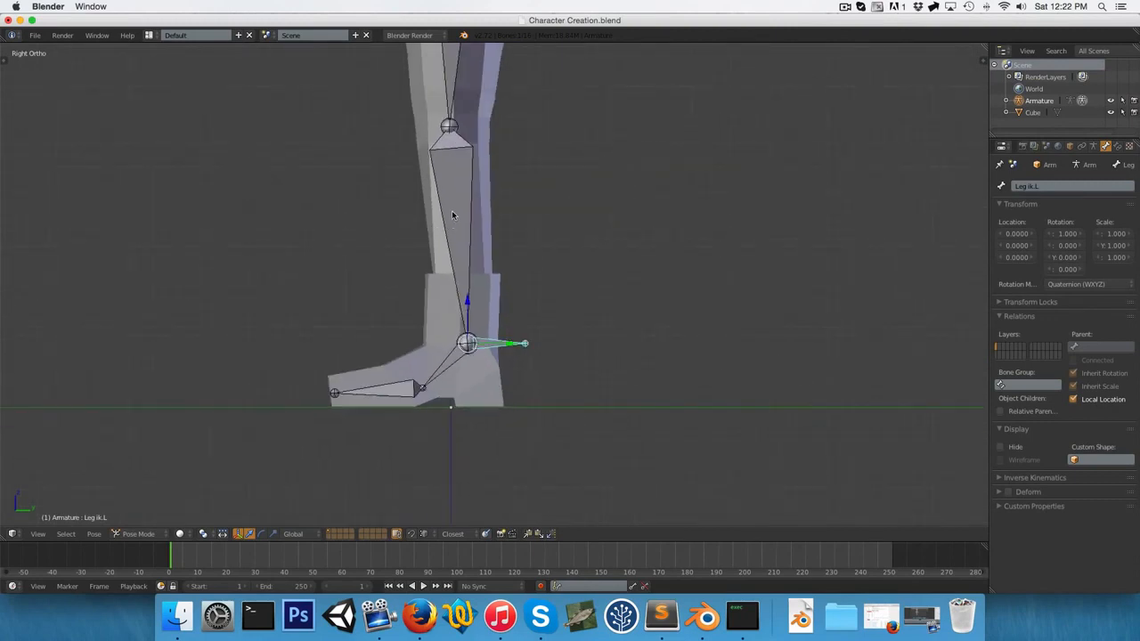
pyautogui.rightClick(452, 211)
pyautogui.scroll(-1, 471, 217)
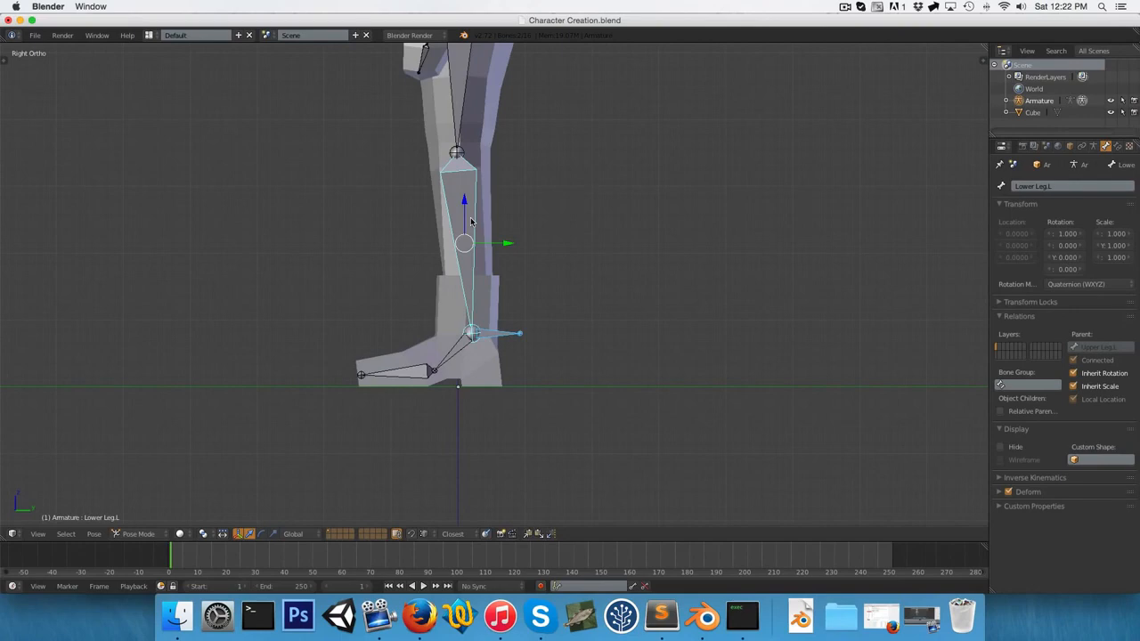
pyautogui.hotkey('shift', 'i')
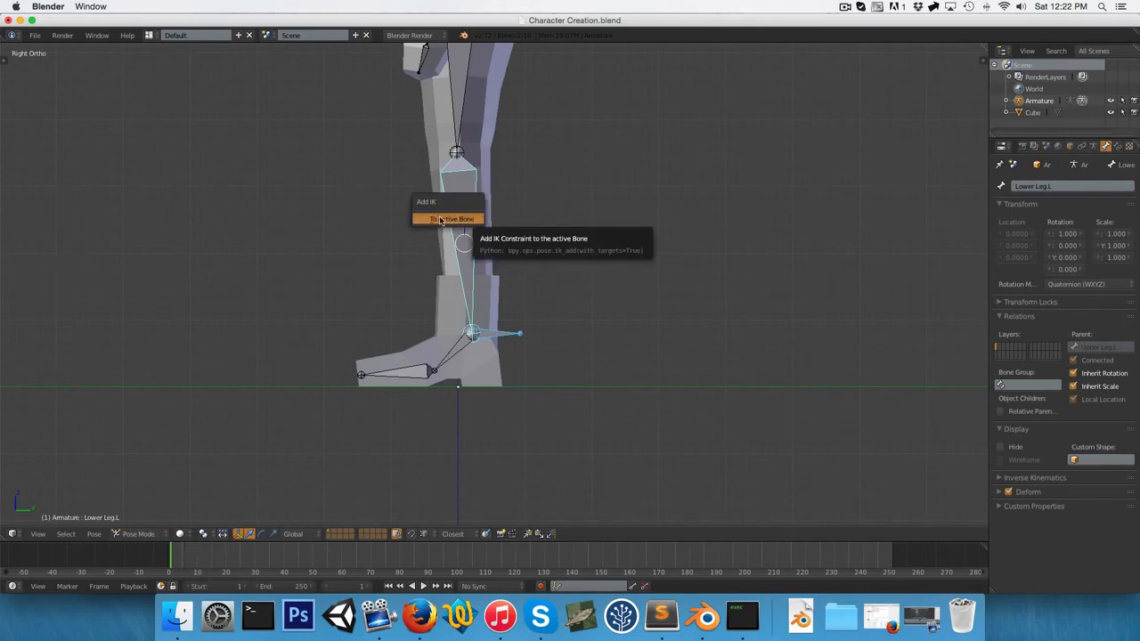
pyautogui.click(449, 220)
pyautogui.moveTo(449, 221); pyautogui.dragTo(479, 207, button='middle')
# Set the chain length of the Lower Leg.L bone's IK constraint to 2.
pyautogui.rightClick(481, 209)
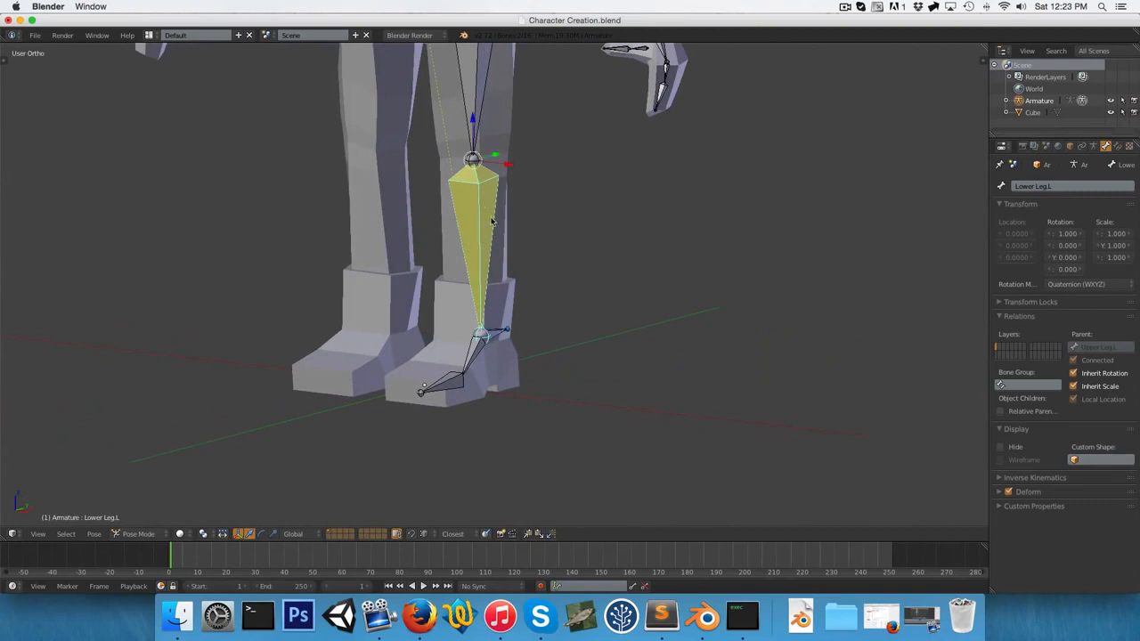
pyautogui.click(1118, 146)
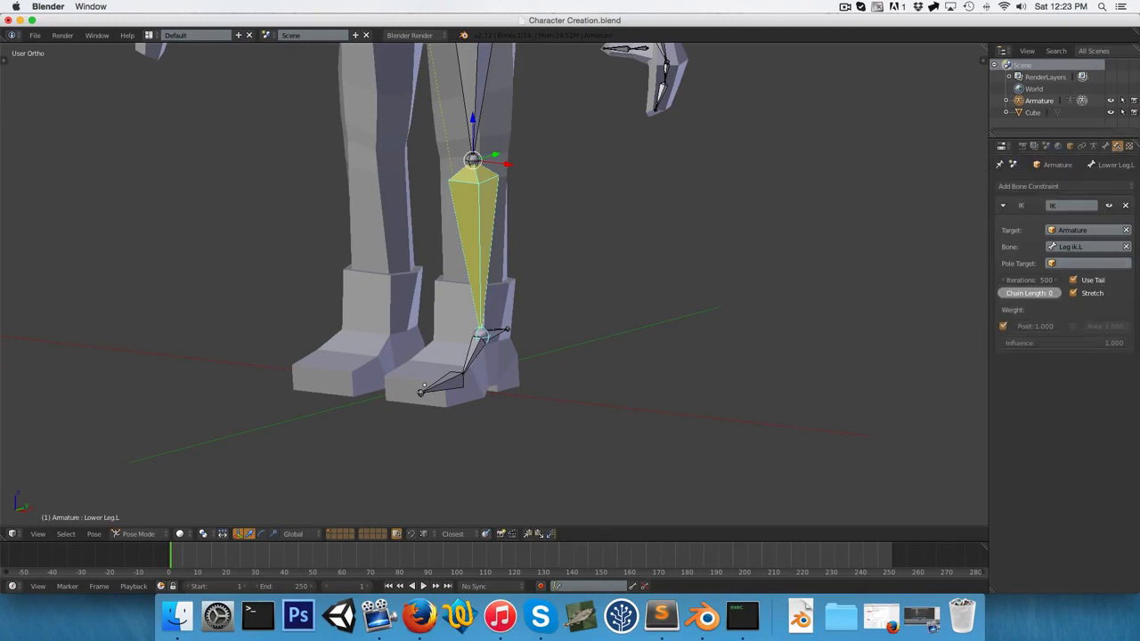
pyautogui.click(1058, 294)
pyautogui.click(1058, 294)
# In side view, test-move the Leg ik.L bone to check how the leg bends, cancelling each move.
pyautogui.press('KP_3')
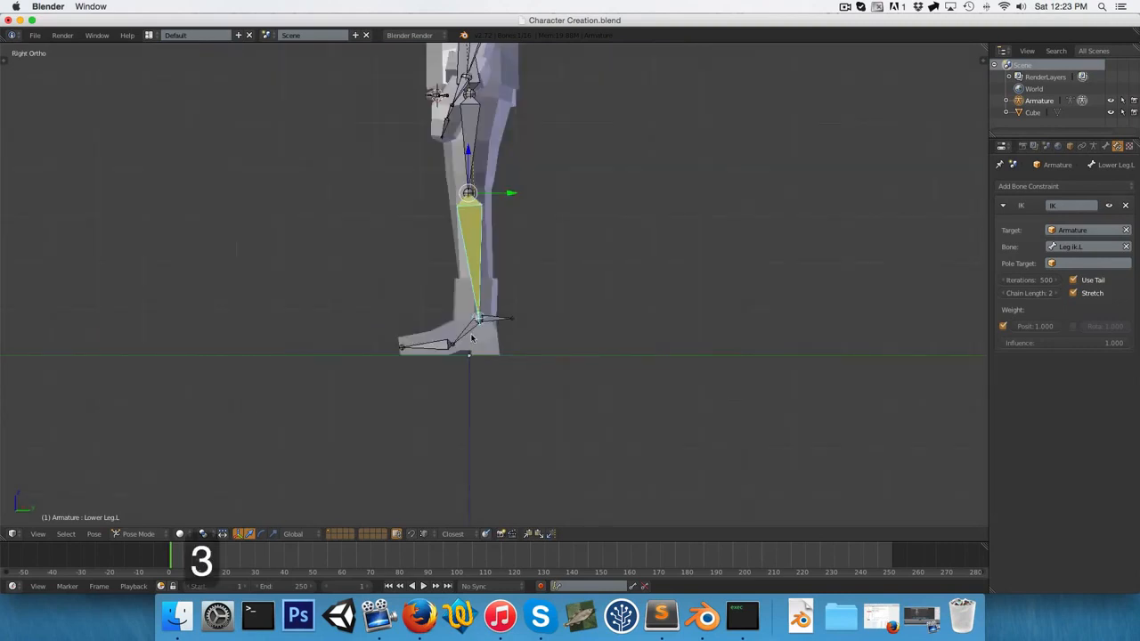
pyautogui.rightClick(491, 325)
pyautogui.press('g')
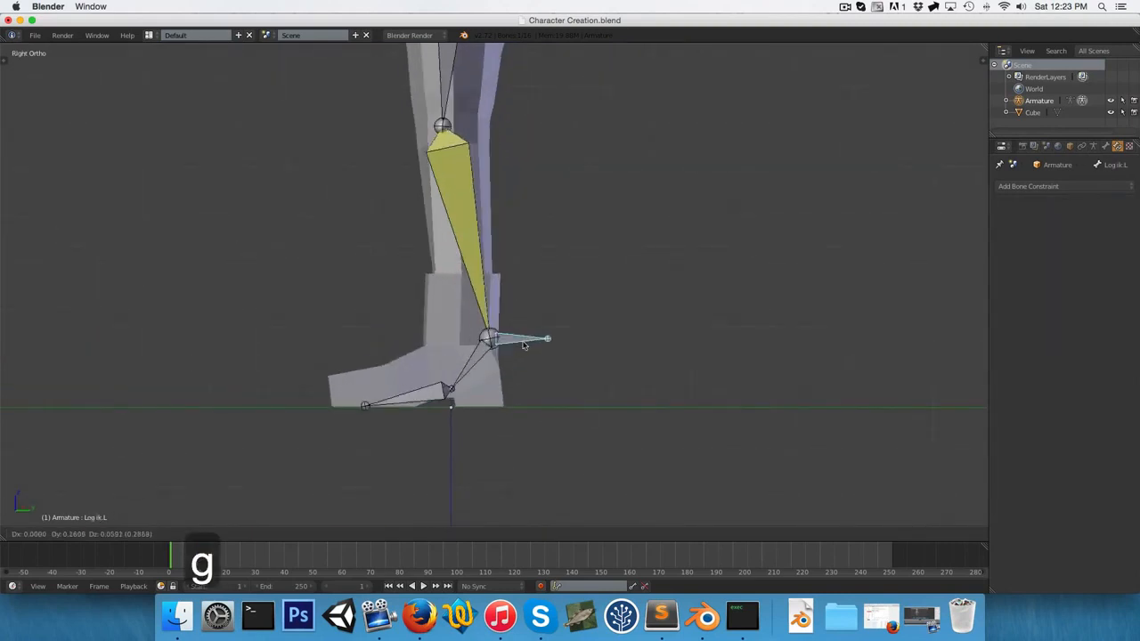
pyautogui.press('g')
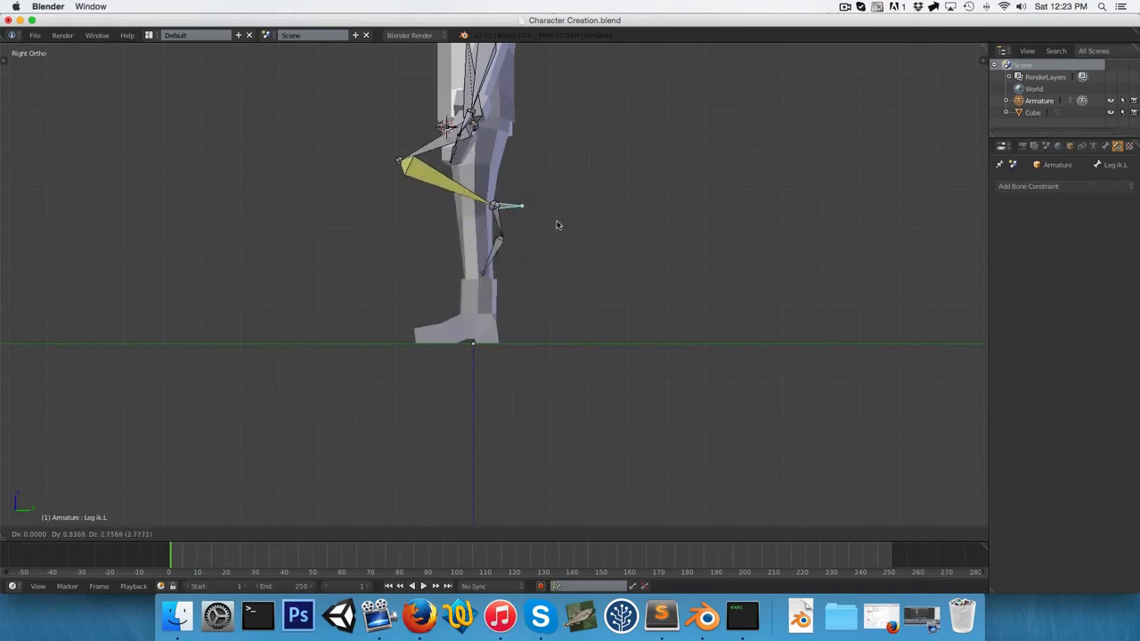
pyautogui.rightClick(510, 365)
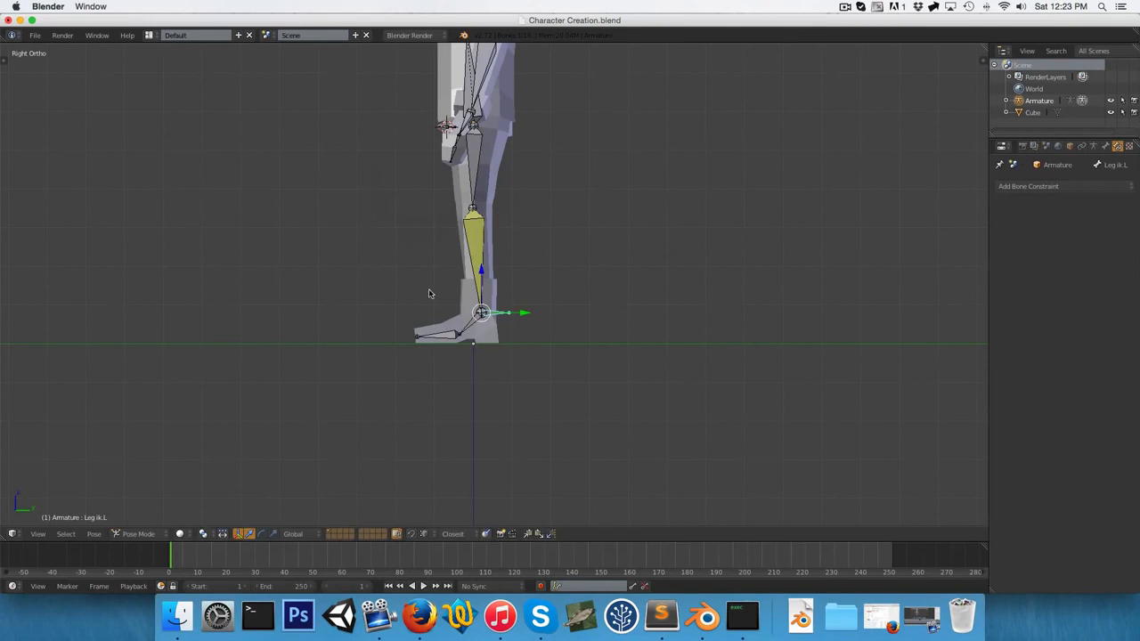
pyautogui.press('g')
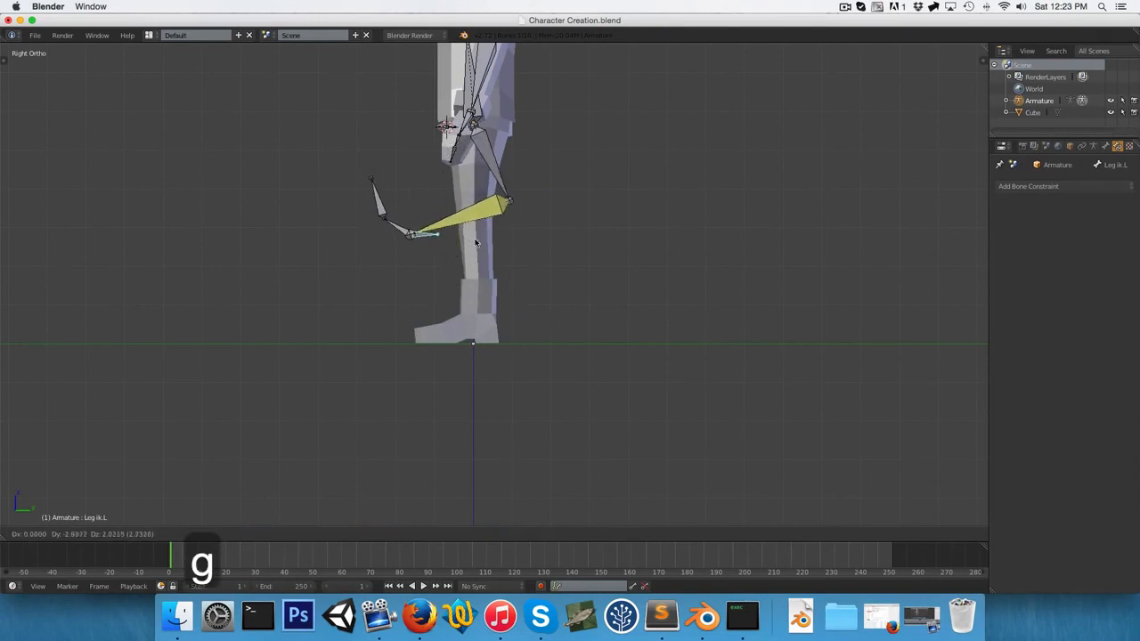
pyautogui.rightClick(513, 229)
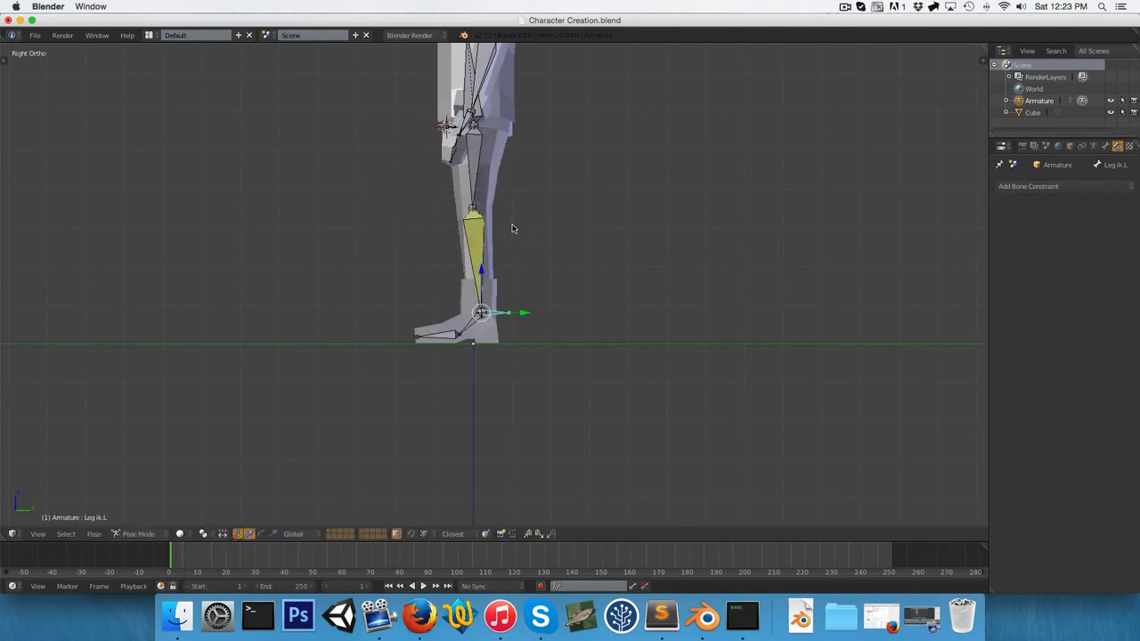
# In Edit Mode, extrude a bone about 0.85 units long forward from the left knee joint along the Y axis.
pyautogui.scroll(3, 486, 253)
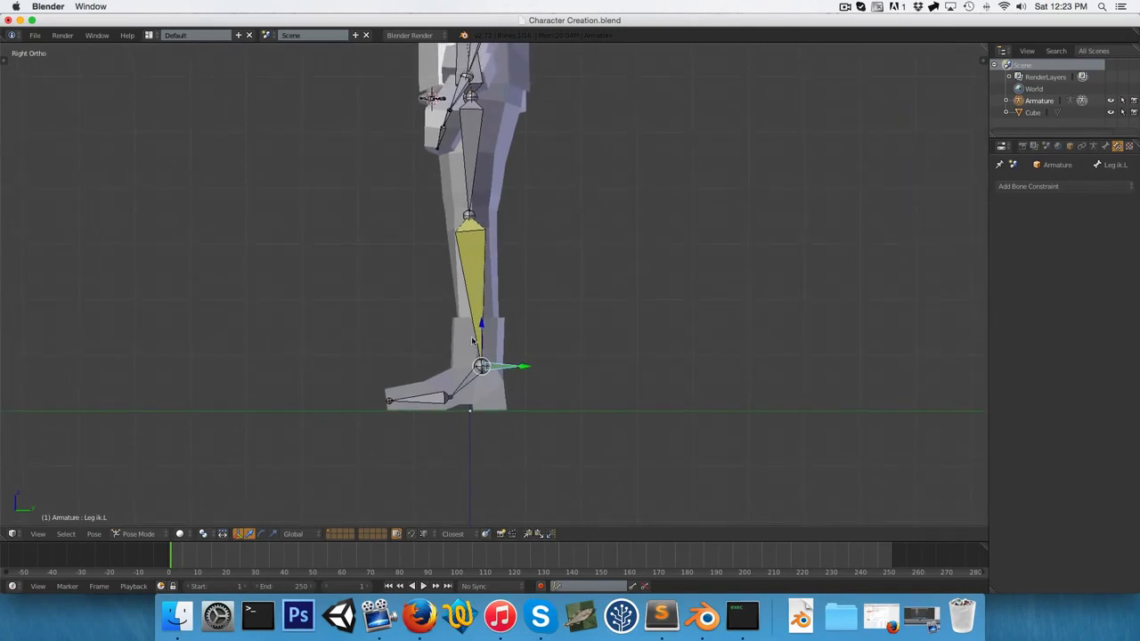
pyautogui.rightClick(466, 212)
pyautogui.scroll(4, 467, 223)
pyautogui.press('Tab')
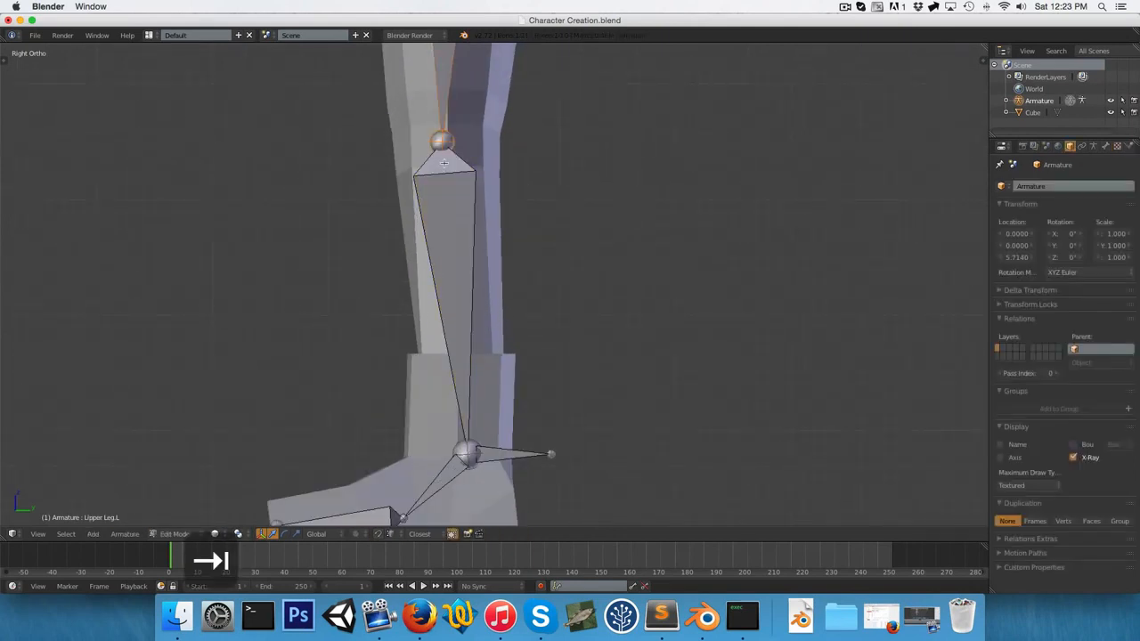
pyautogui.scroll(-2, 444, 161)
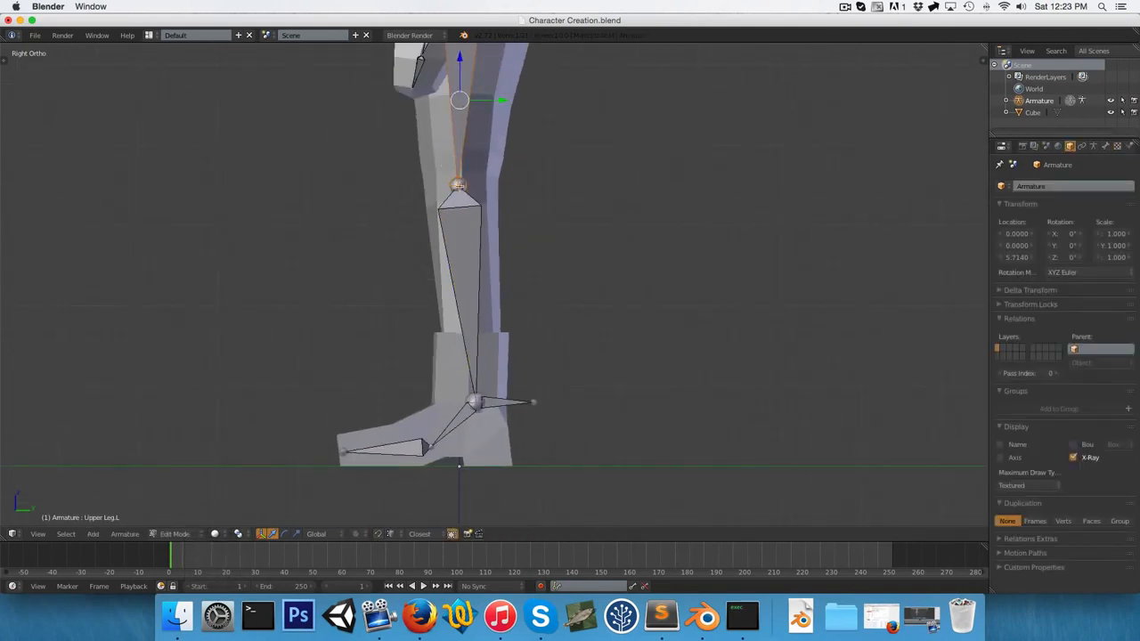
pyautogui.rightClick(457, 185)
pyautogui.scroll(3, 458, 187)
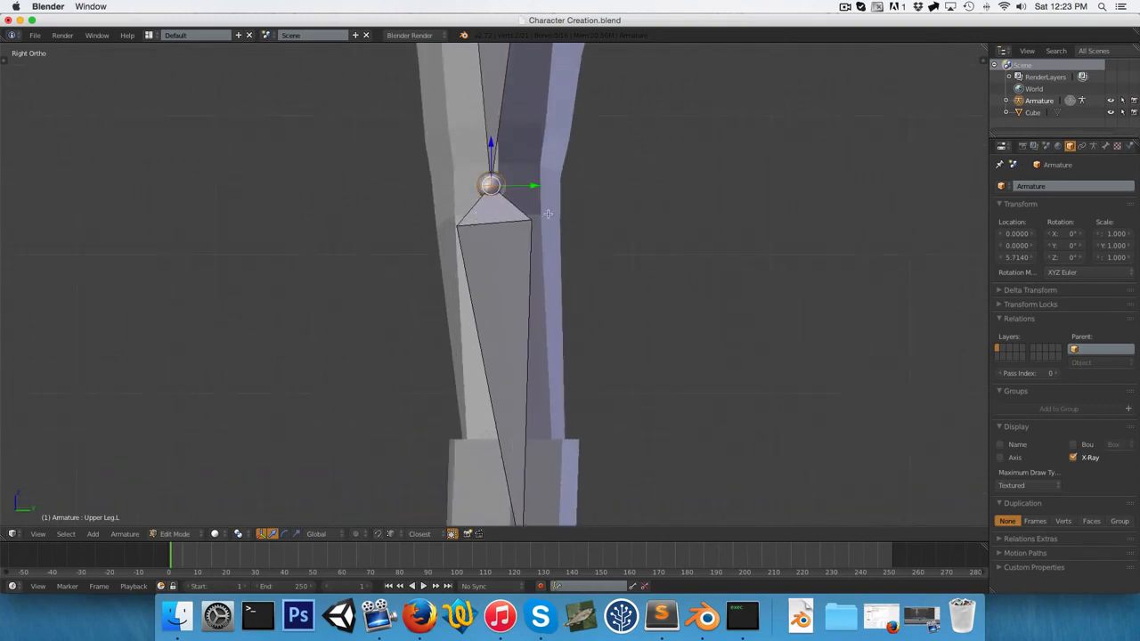
pyautogui.press('e')
pyautogui.press('y')
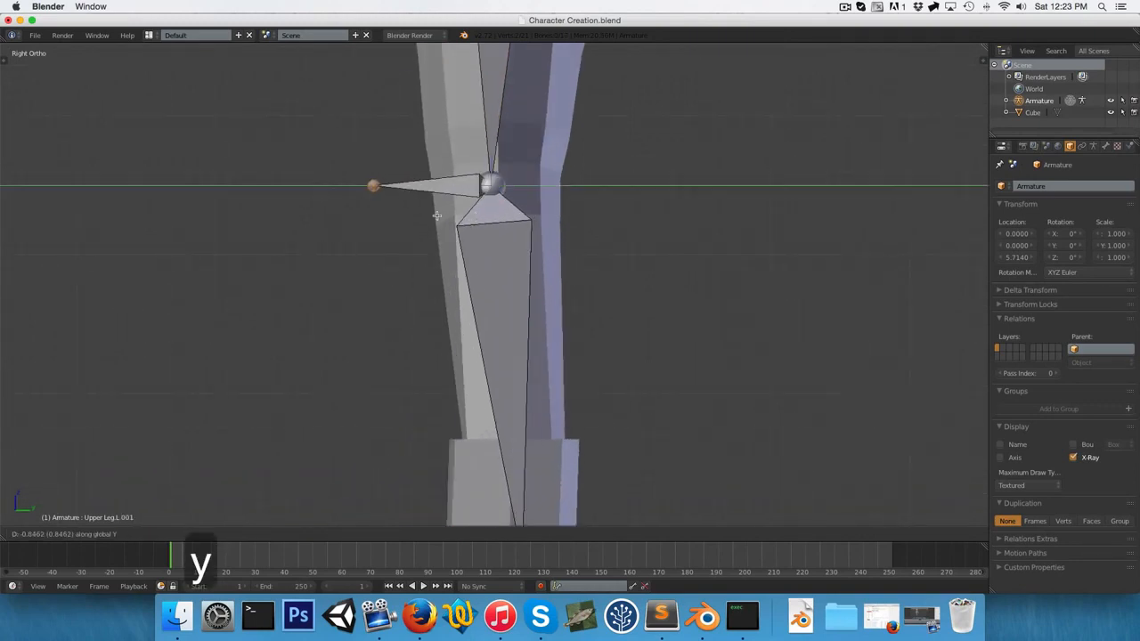
pyautogui.click(437, 215)
# Clear the extruded knee bone's parent and move it forward along Y until its head is at about Y -2.38.
pyautogui.hotkey('alt', 'p')
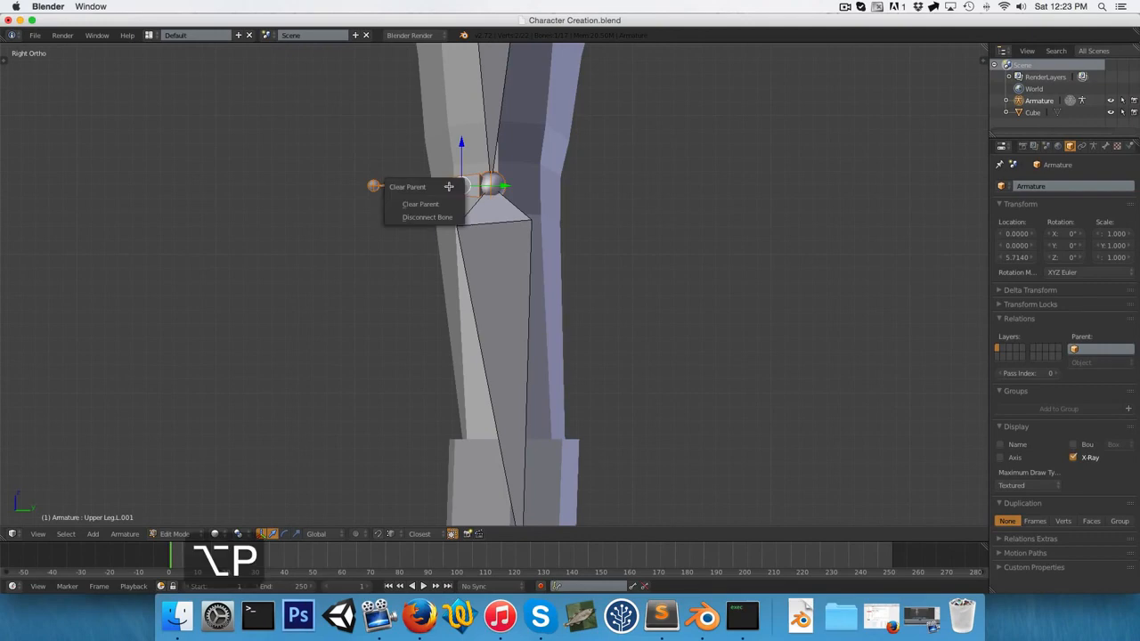
pyautogui.click(415, 204)
pyautogui.scroll(-3, 435, 197)
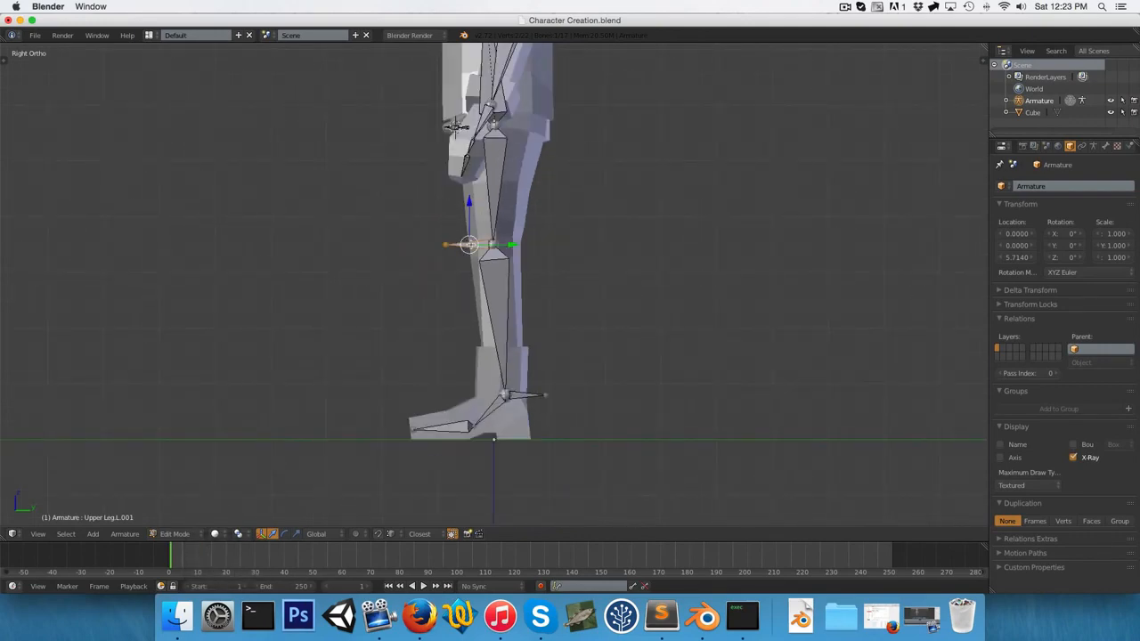
pyautogui.press('g')
pyautogui.press('y')
pyautogui.click(351, 258)
pyautogui.scroll(-1, 351, 258)
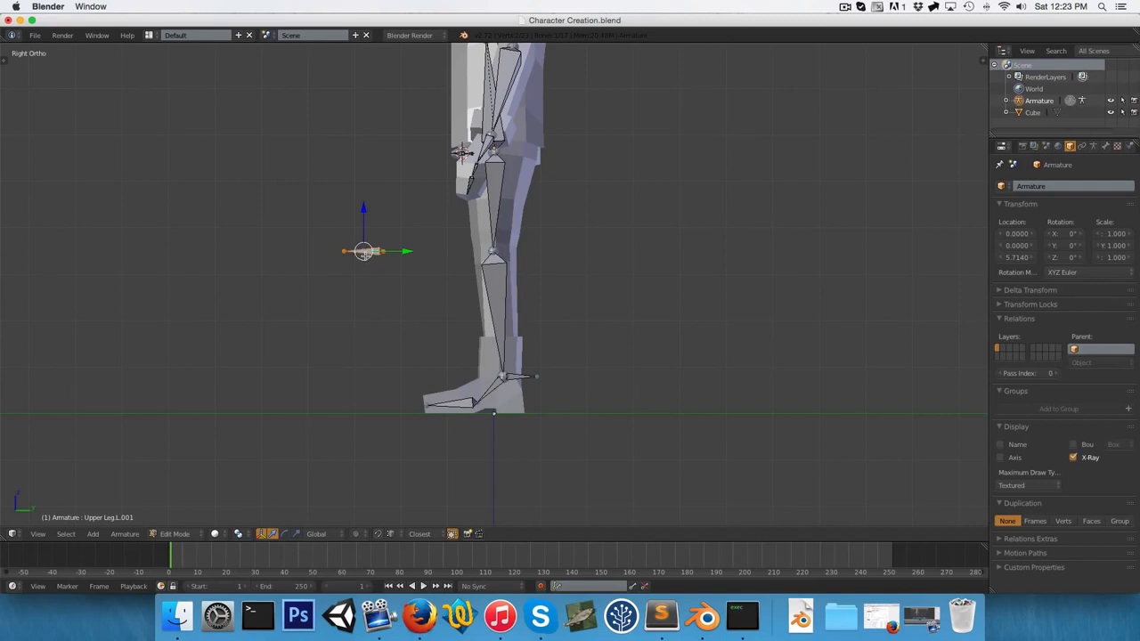
# Rename the detached knee bone Leg pole target.L and turn off Deform for it.
pyautogui.click(1106, 145)
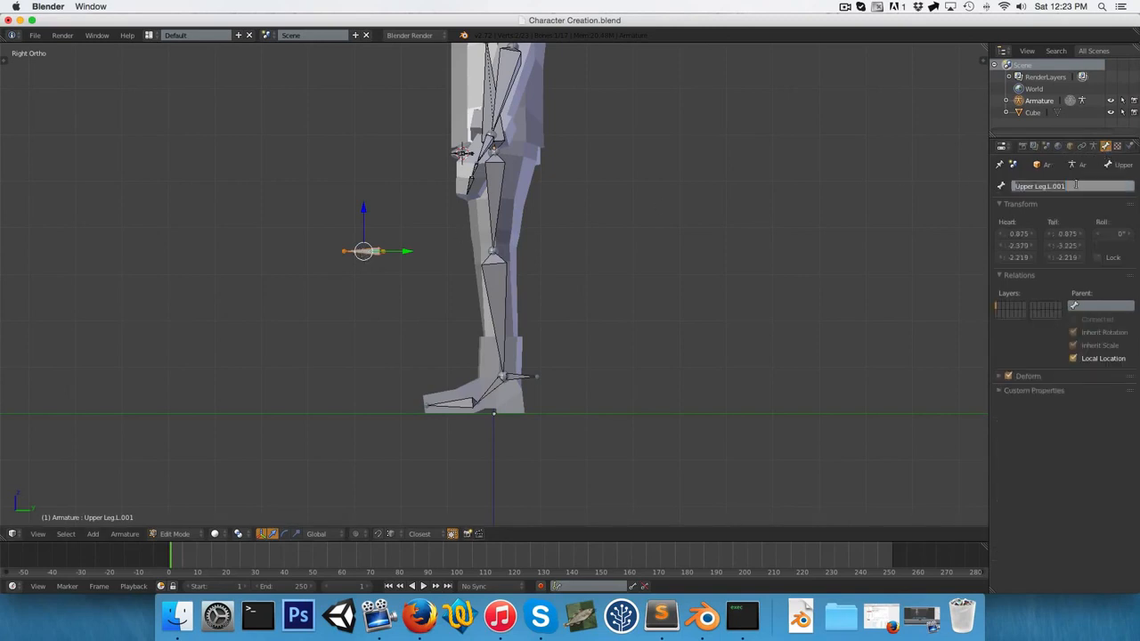
pyautogui.write('Leg pole ')
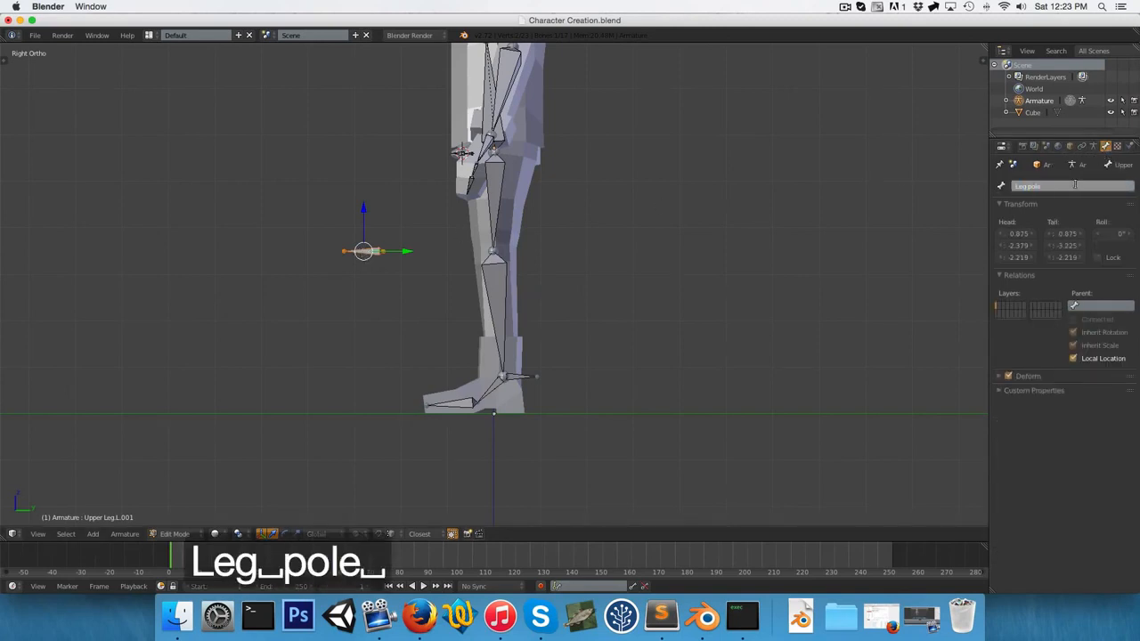
pyautogui.write('target.L')
pyautogui.press('Return')
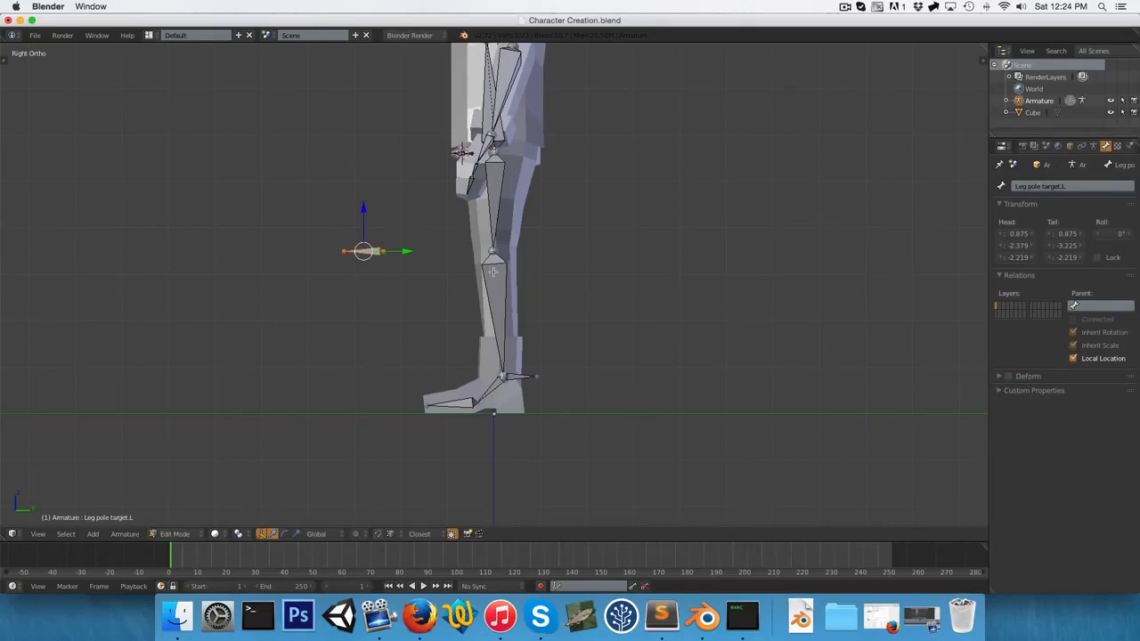
# In Pose Mode, set the Lower Leg.L IK constraint's pole target to Armature with the bone Leg pole target.L.
pyautogui.moveTo(458, 289); pyautogui.dragTo(495, 302, button='middle')
pyautogui.press('Tab')
pyautogui.rightClick(497, 317)
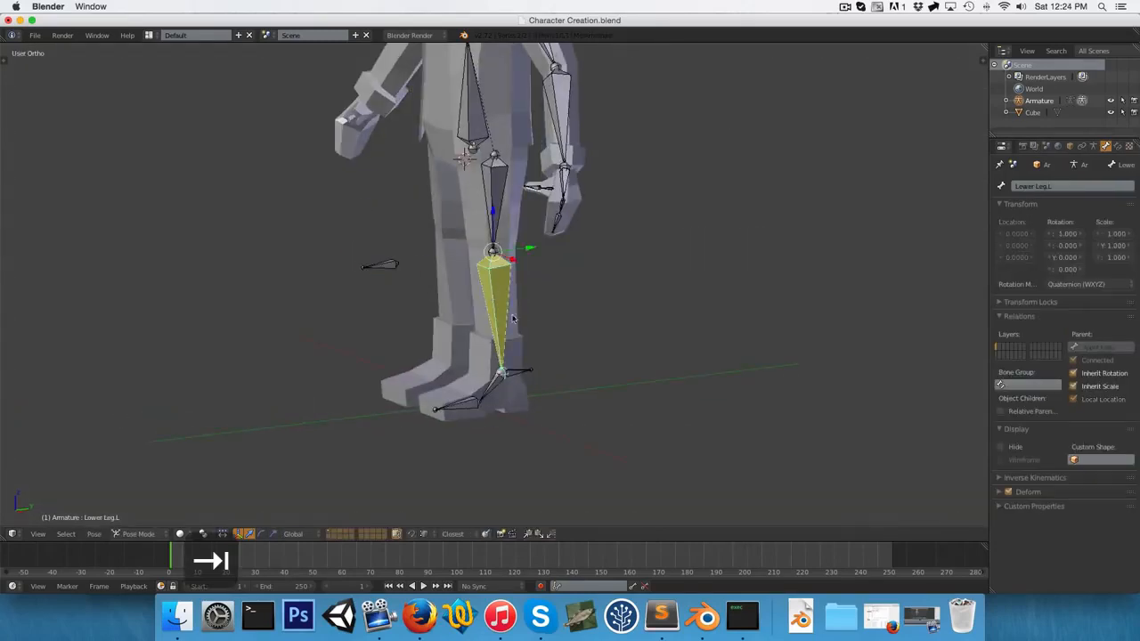
pyautogui.click(1118, 146)
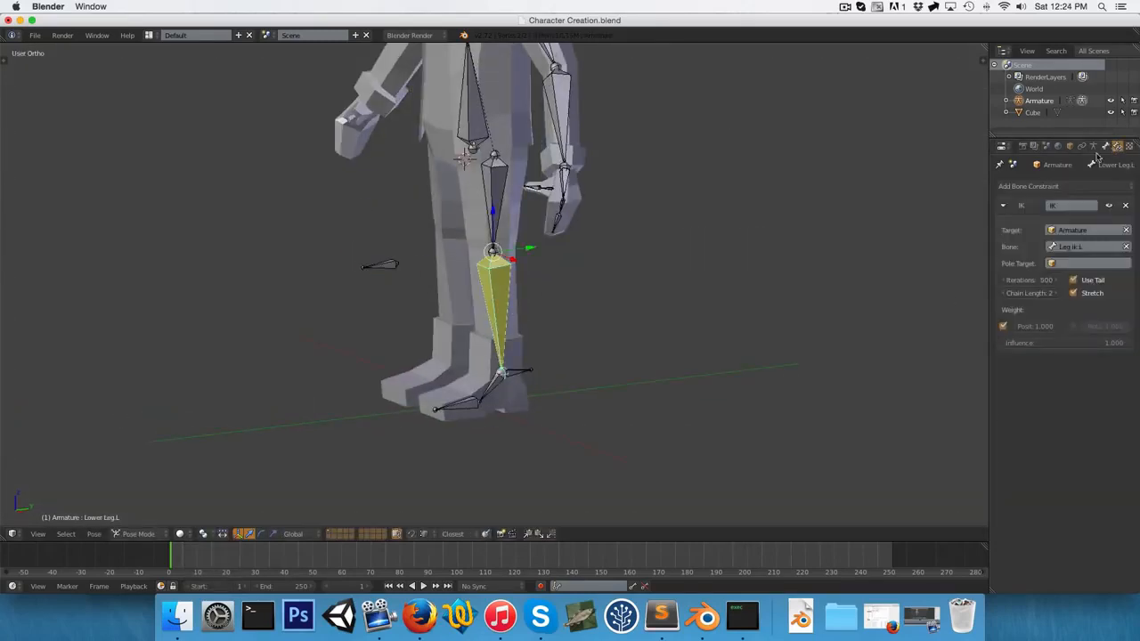
pyautogui.click(1065, 265)
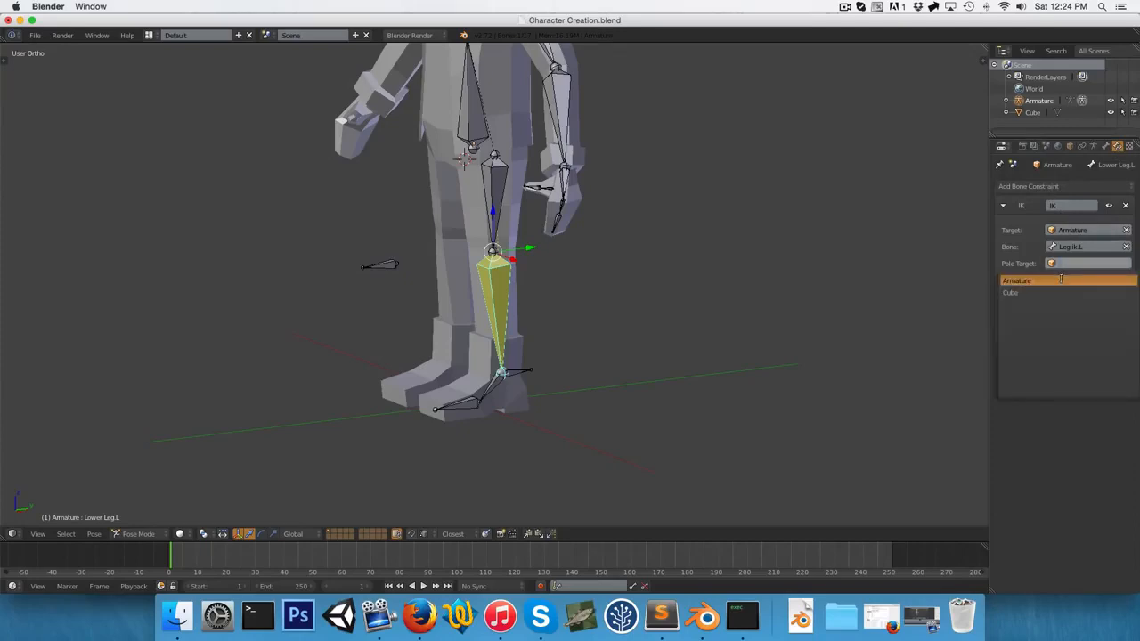
pyautogui.click(1061, 280)
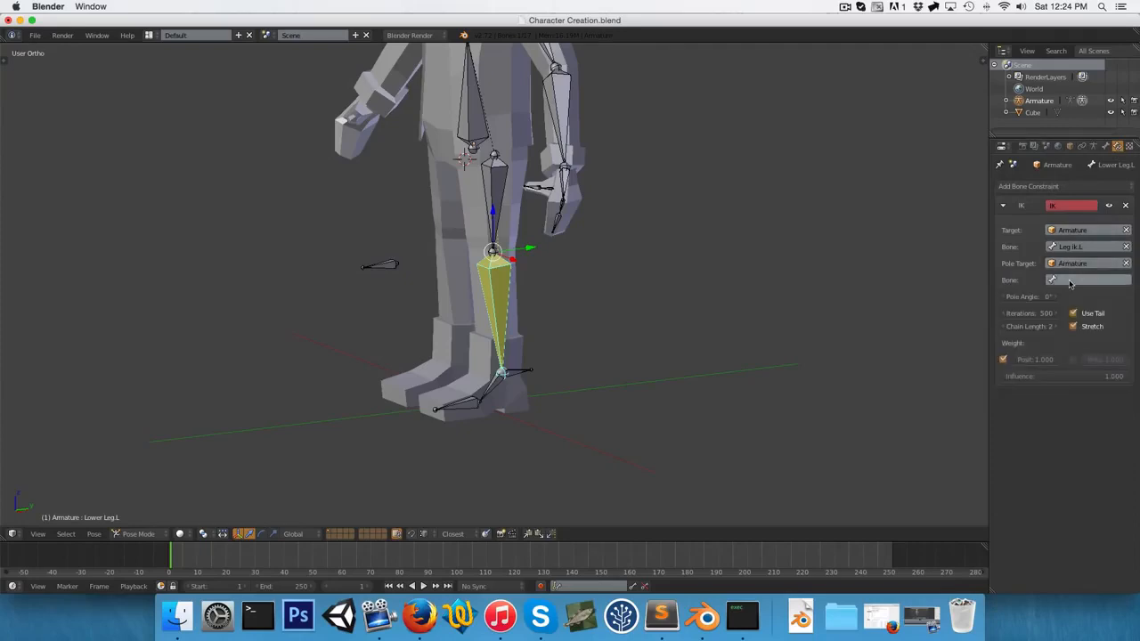
pyautogui.click(1069, 280)
pyautogui.write('pole')
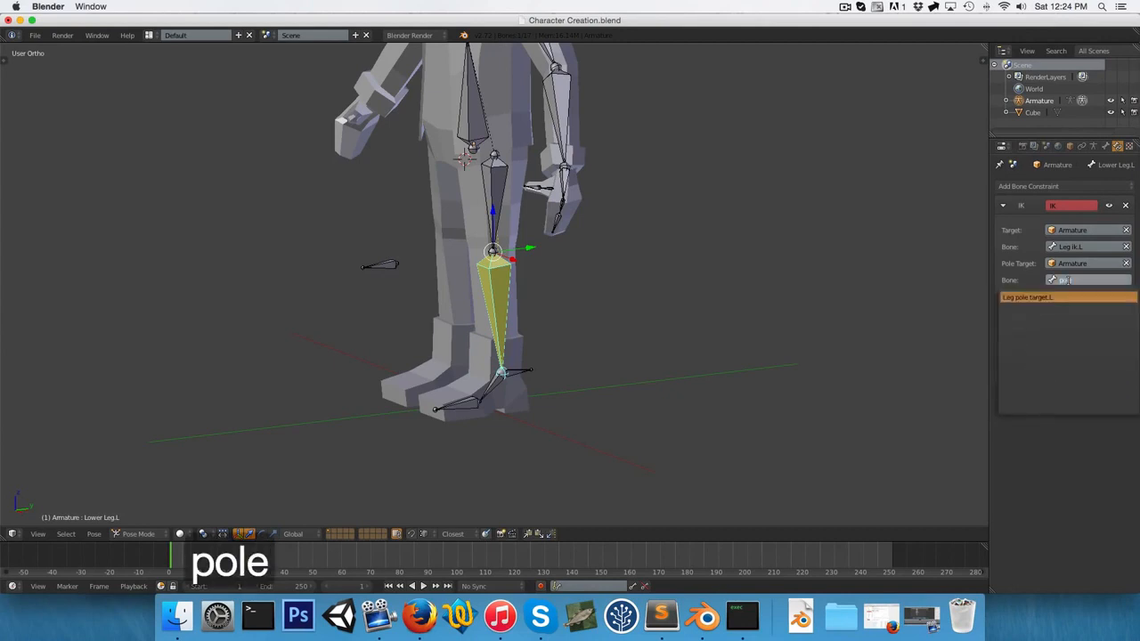
pyautogui.press('Return')
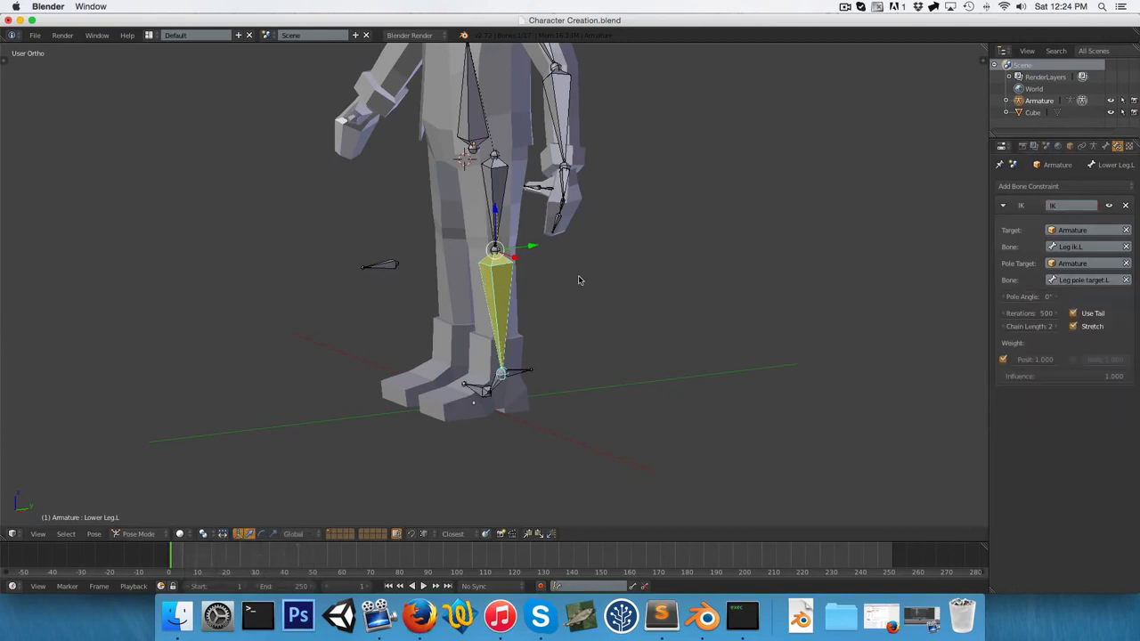
# In Edit Mode, select all bones and recalculate their roll to the Global X Axis.
pyautogui.moveTo(581, 280); pyautogui.dragTo(612, 372, button='middle')
pyautogui.moveTo(523, 331); pyautogui.dragTo(455, 340, button='middle')
pyautogui.scroll(-3, 442, 392)
pyautogui.scroll(-2, 496, 316)
pyautogui.press('Tab')
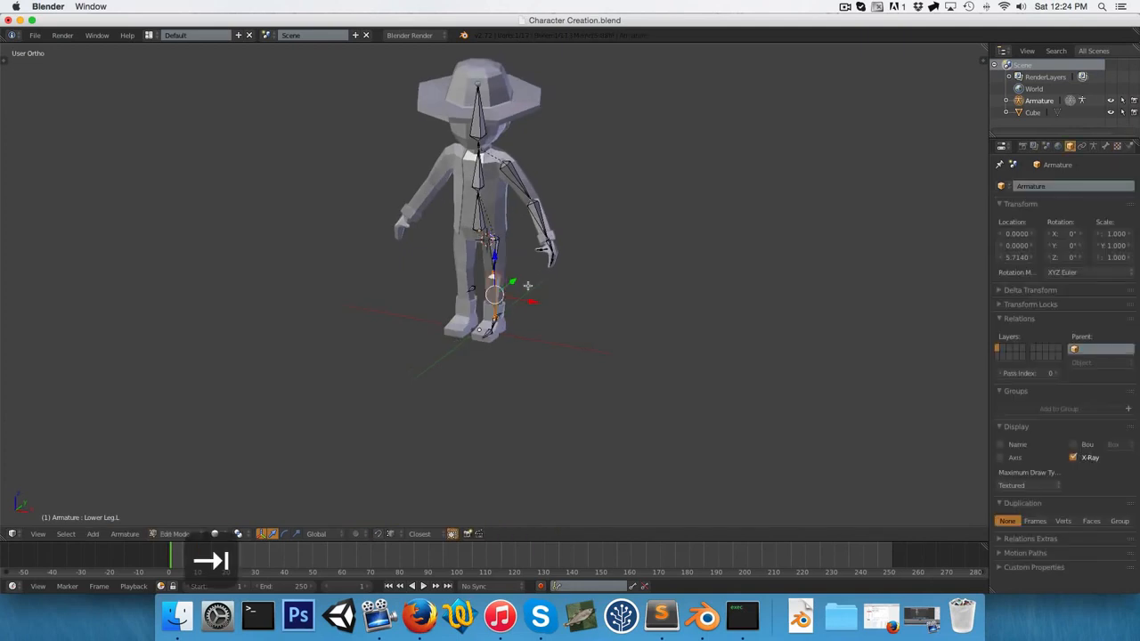
pyautogui.press('a')
pyautogui.press('a')
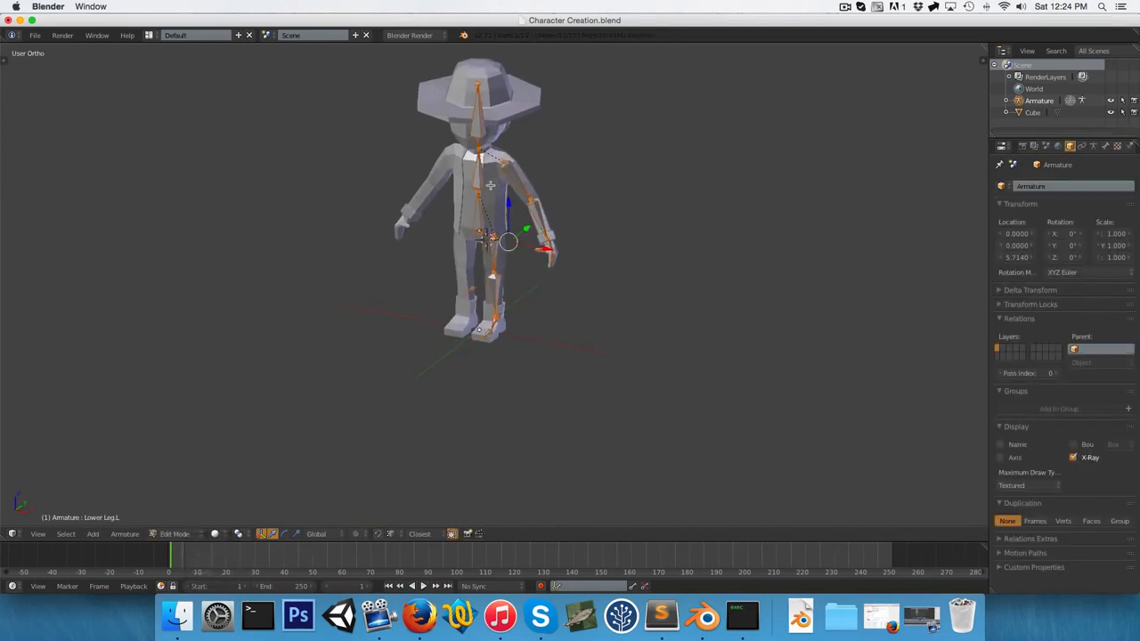
pyautogui.hotkey('ctrl', 'n')
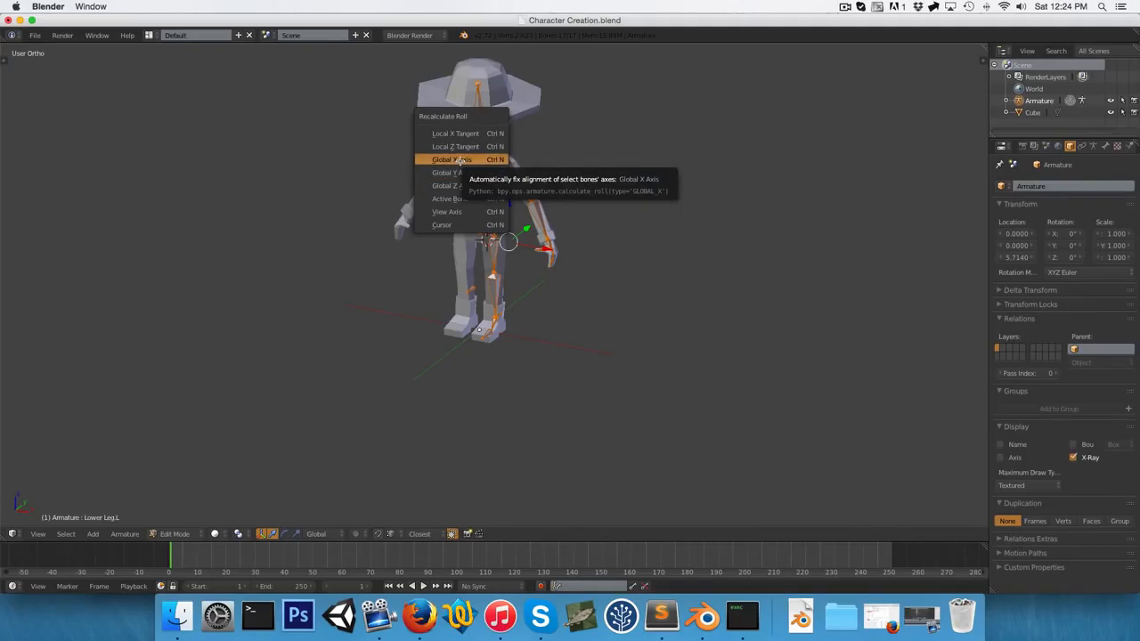
pyautogui.click(459, 159)
# Recalculate the roll of all bones with the other global axis options and return to Pose Mode in front view.
pyautogui.hotkey('ctrl', 'n')
pyautogui.click(464, 173)
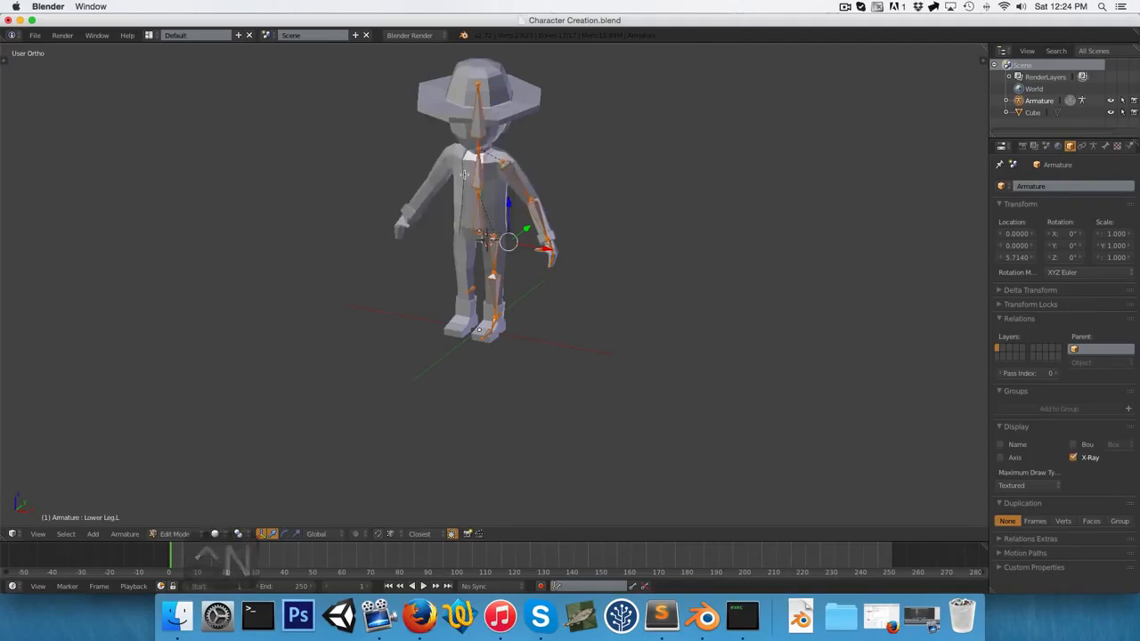
pyautogui.hotkey('ctrl', 'n')
pyautogui.click(464, 181)
pyautogui.press('1')
pyautogui.press('Tab')
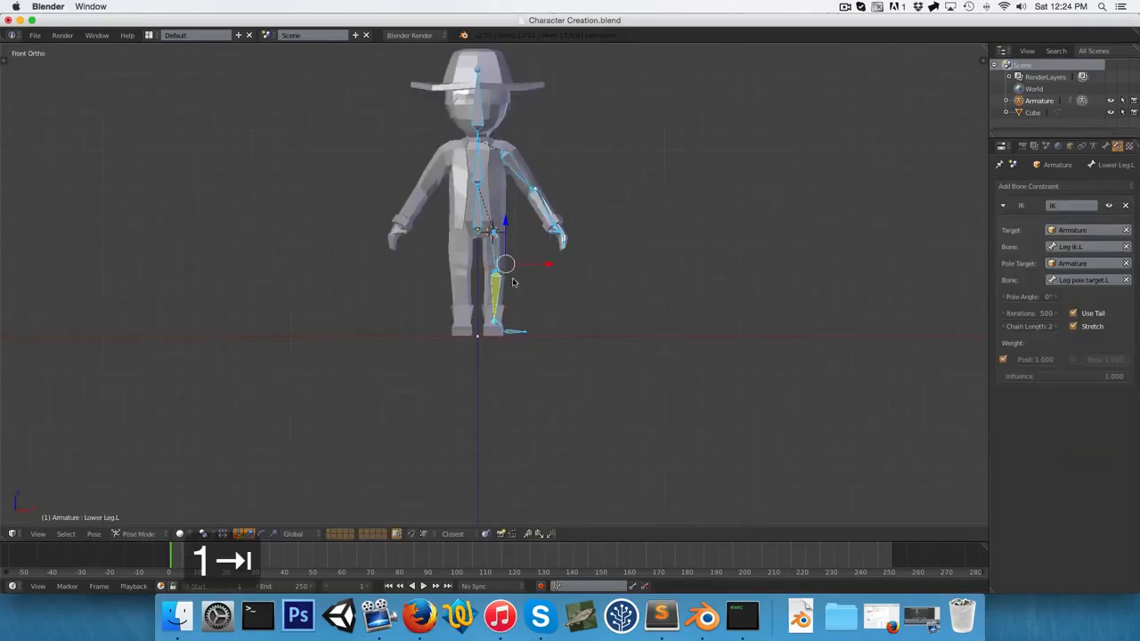
# Set the pole angle of the Lower Leg.L IK constraint to 90° so the knee and foot face forward.
pyautogui.moveTo(513, 283); pyautogui.dragTo(499, 327, button='middle')
pyautogui.scroll(3, 522, 311)
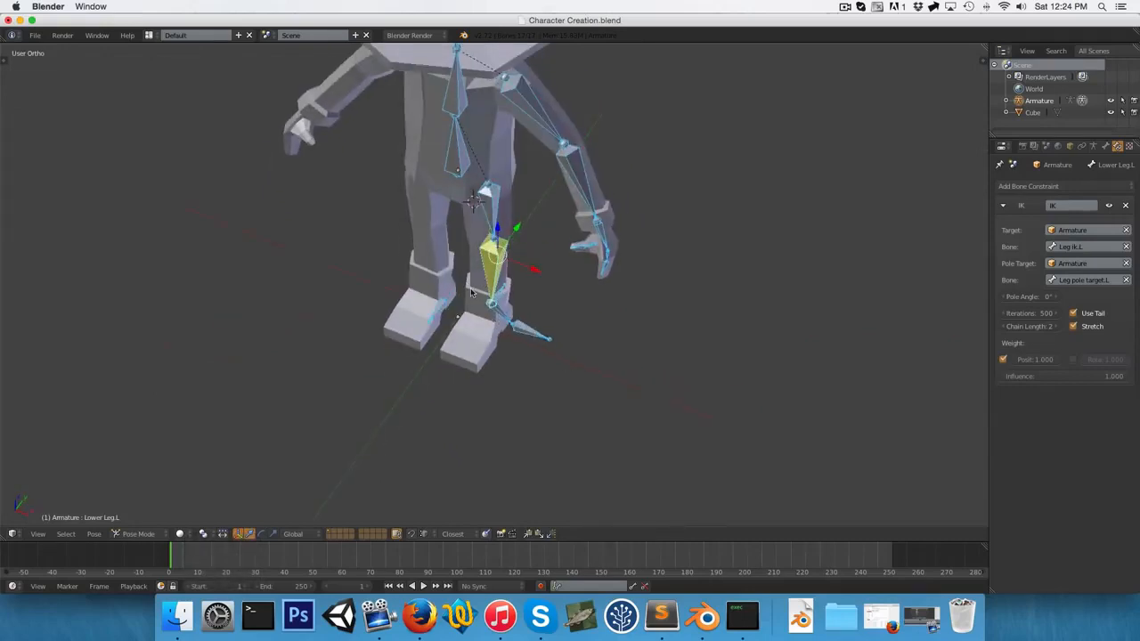
pyautogui.click(487, 266)
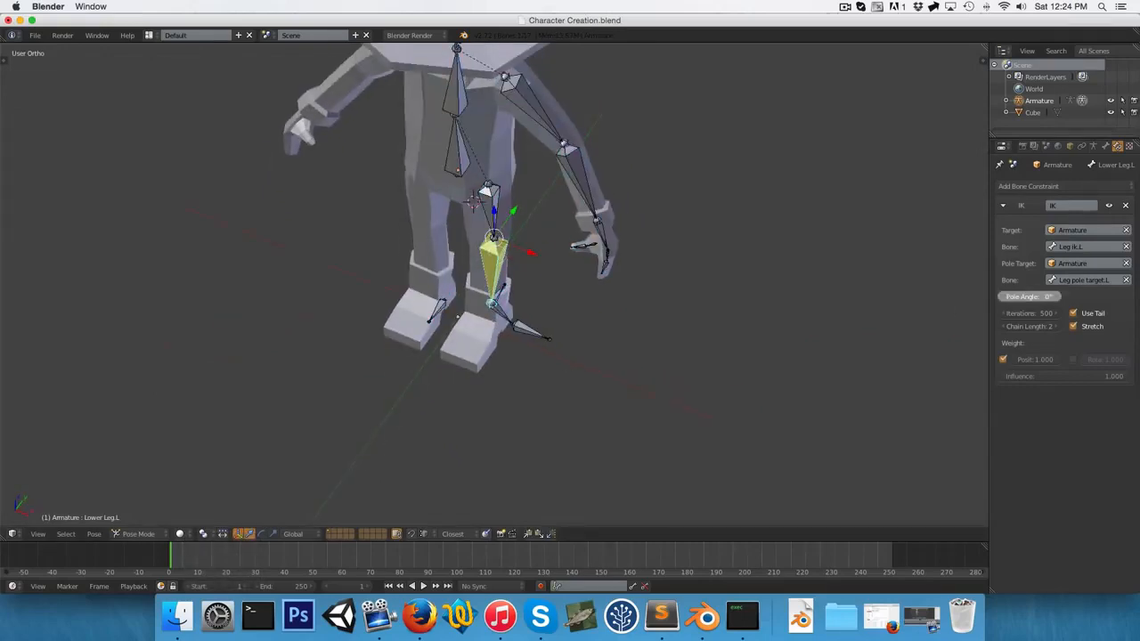
pyautogui.moveTo(1029, 297); pyautogui.dragTo(1109, 297)
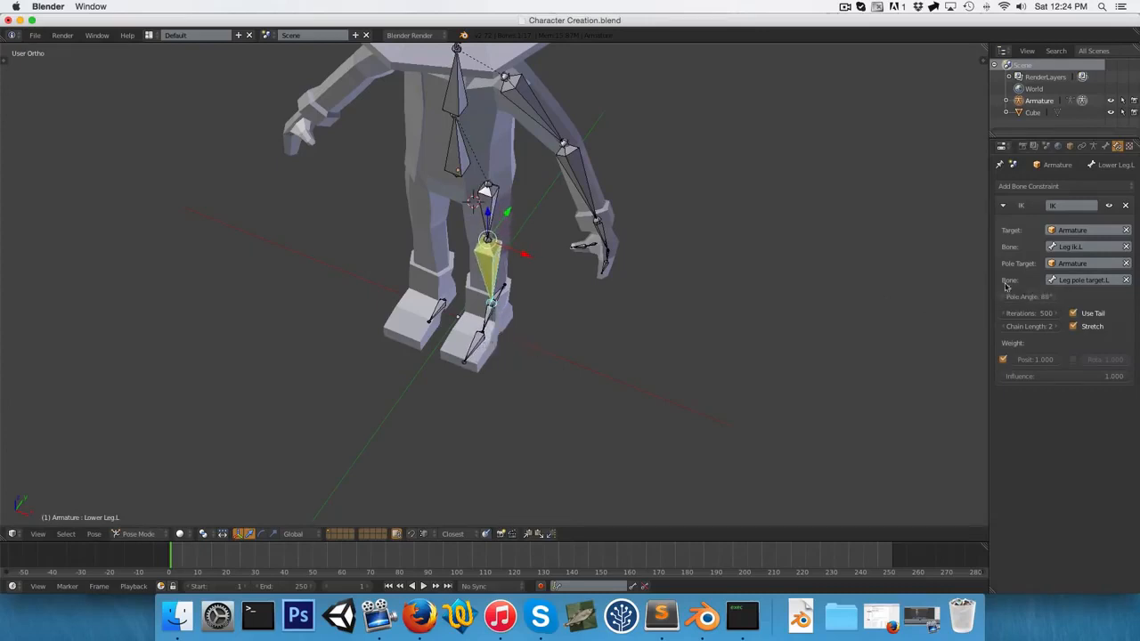
pyautogui.click(1022, 297)
pyautogui.write('90')
pyautogui.press('Return')
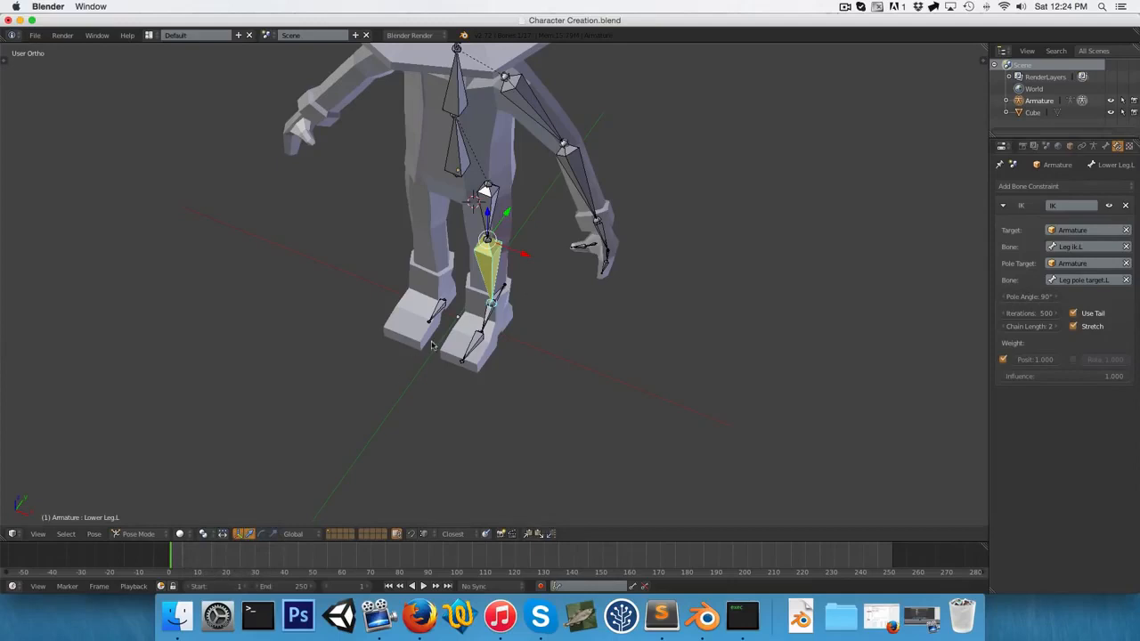
# Test the leg IK by raising Leg ik.L forward in side view and trying a move of Leg pole target.L in front view.
pyautogui.press('3')
pyautogui.rightClick(529, 332)
pyautogui.press('g')
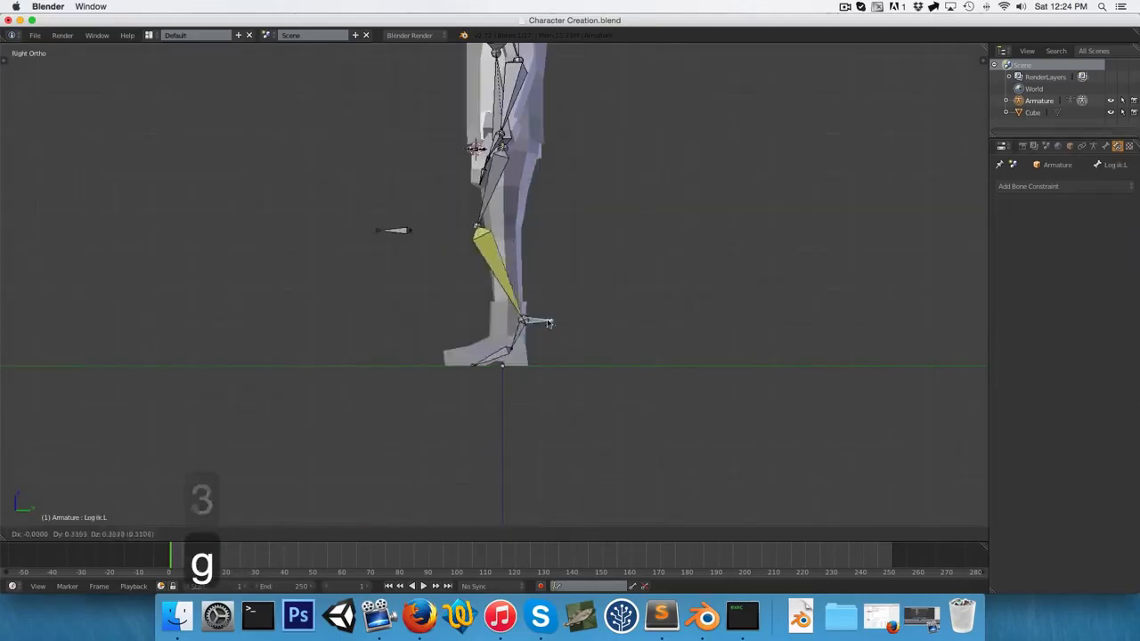
pyautogui.click(397, 257)
pyautogui.press('1')
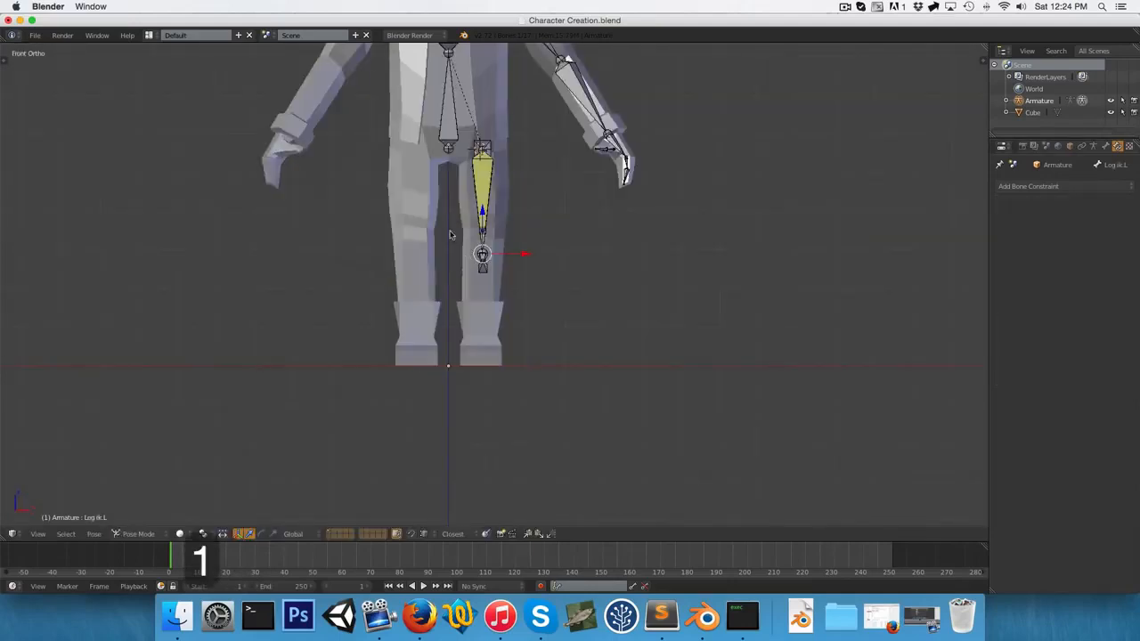
pyautogui.rightClick(482, 230)
pyautogui.press('g')
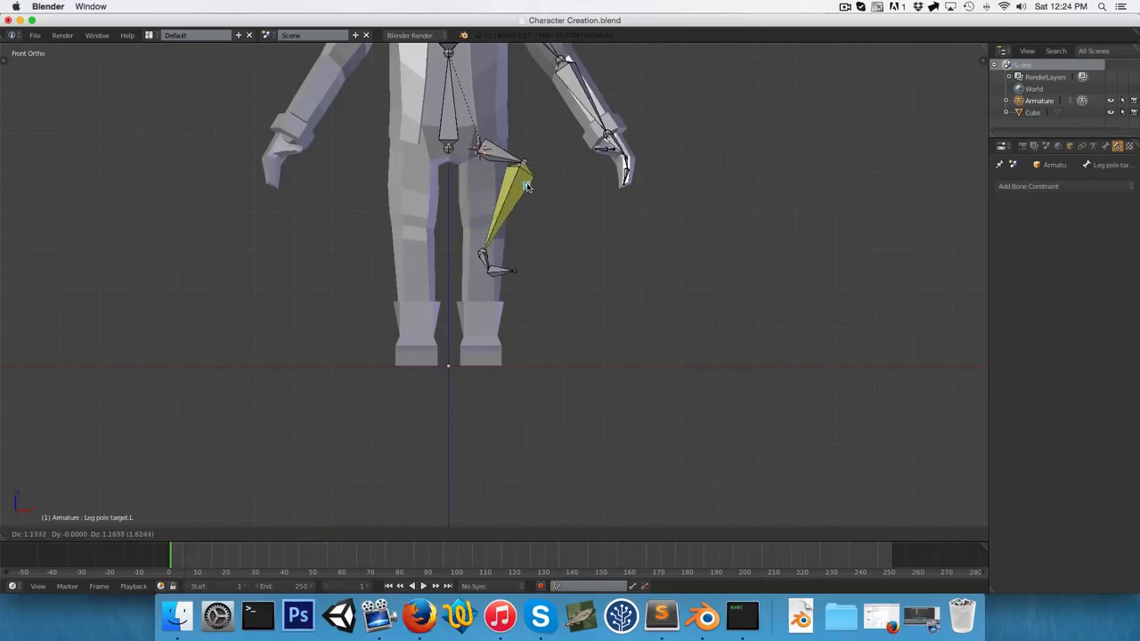
pyautogui.rightClick(481, 187)
# Select all bones and clear their rotation and location, working in right side view.
pyautogui.press('3')
pyautogui.press('a')
pyautogui.press('a')
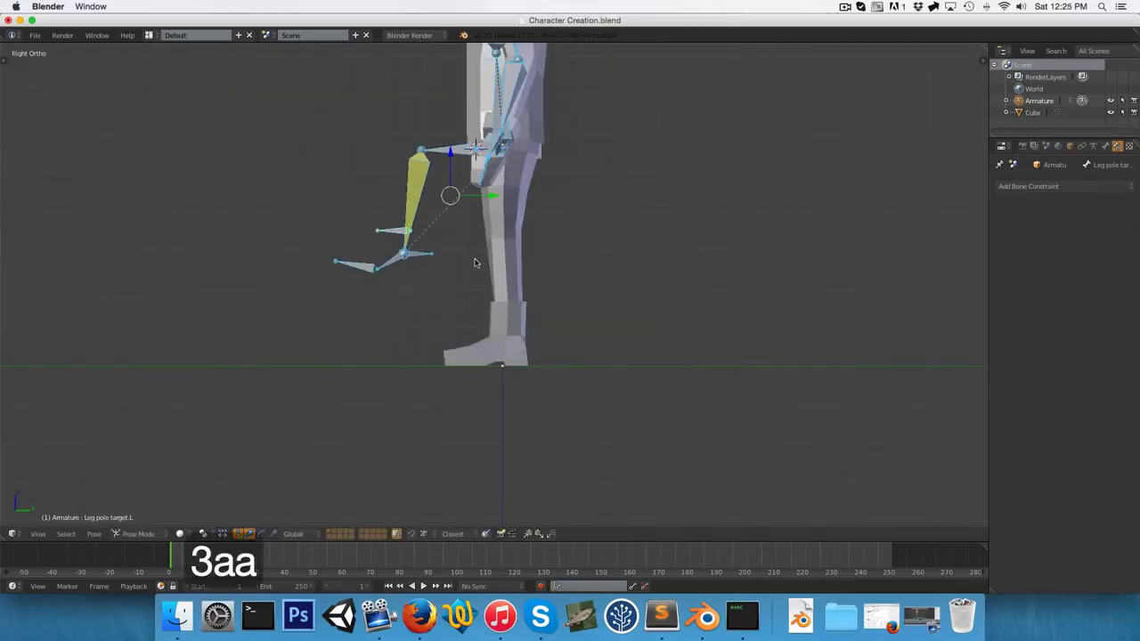
pyautogui.hotkey('alt', 'r')
pyautogui.hotkey('alt', 'g')
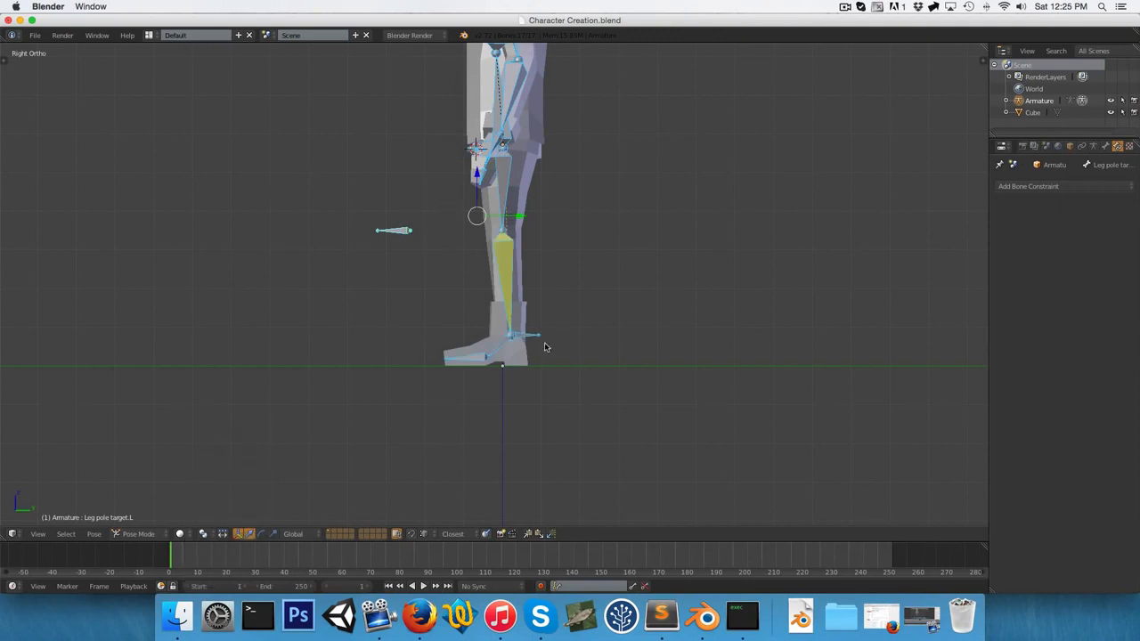
# In Edit Mode, place the 3D cursor at the back bottom corner of the boot heel.
pyautogui.keyDown('shift'); pyautogui.moveTo(529, 355); pyautogui.dragTo(526, 306, button='middle'); pyautogui.keyUp('shift')
pyautogui.scroll(5, 527, 314)
pyautogui.press('Tab')
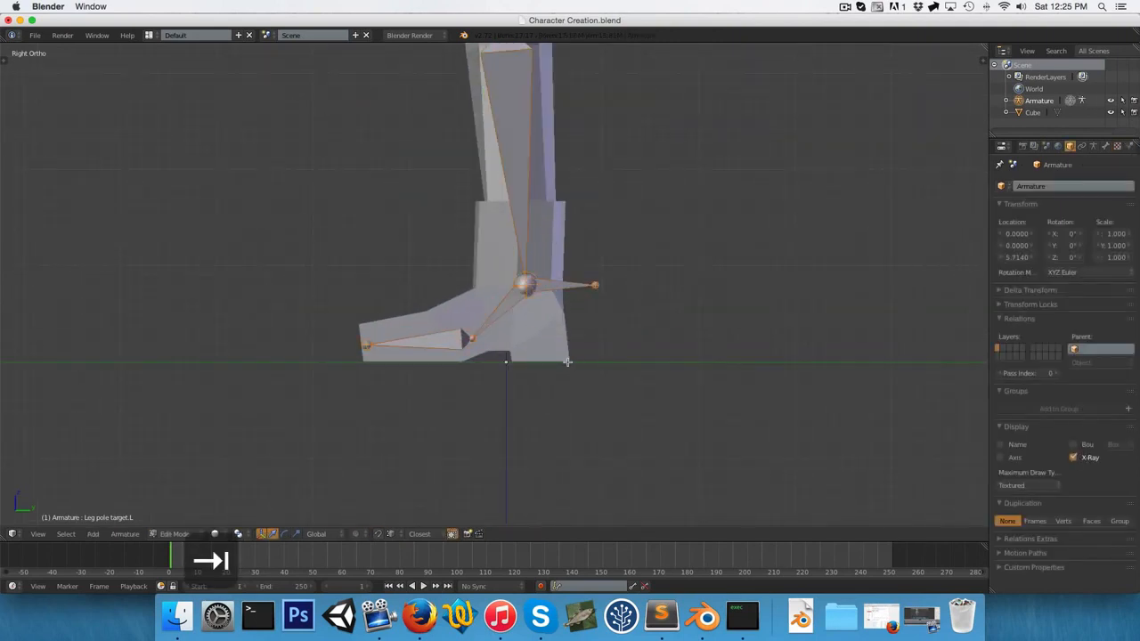
pyautogui.scroll(3, 569, 361)
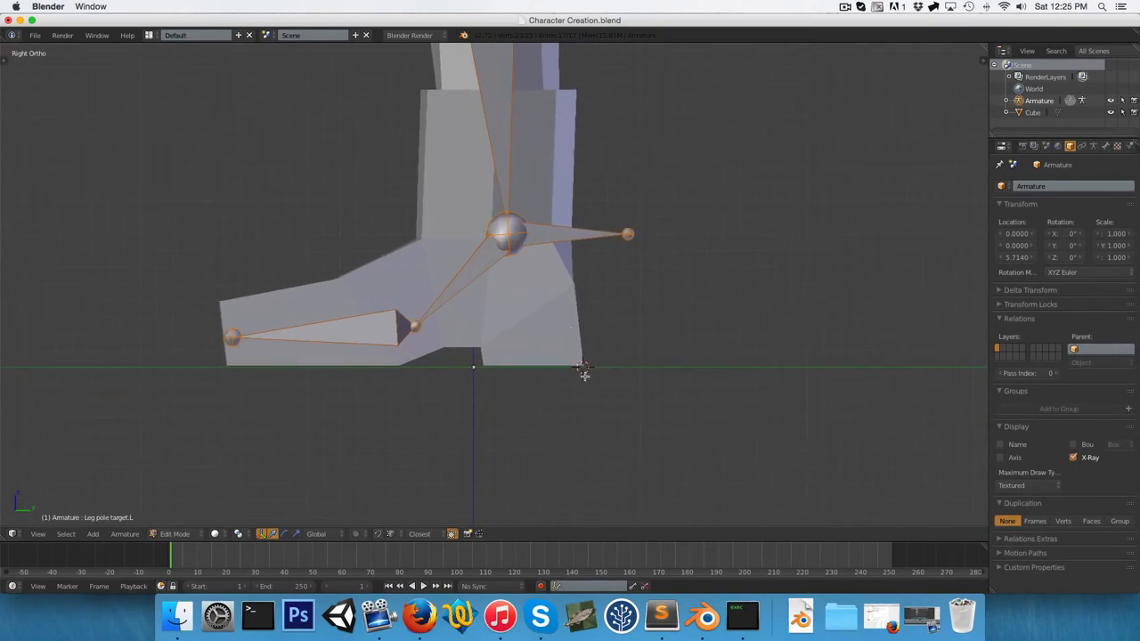
pyautogui.scroll(-2, 580, 374)
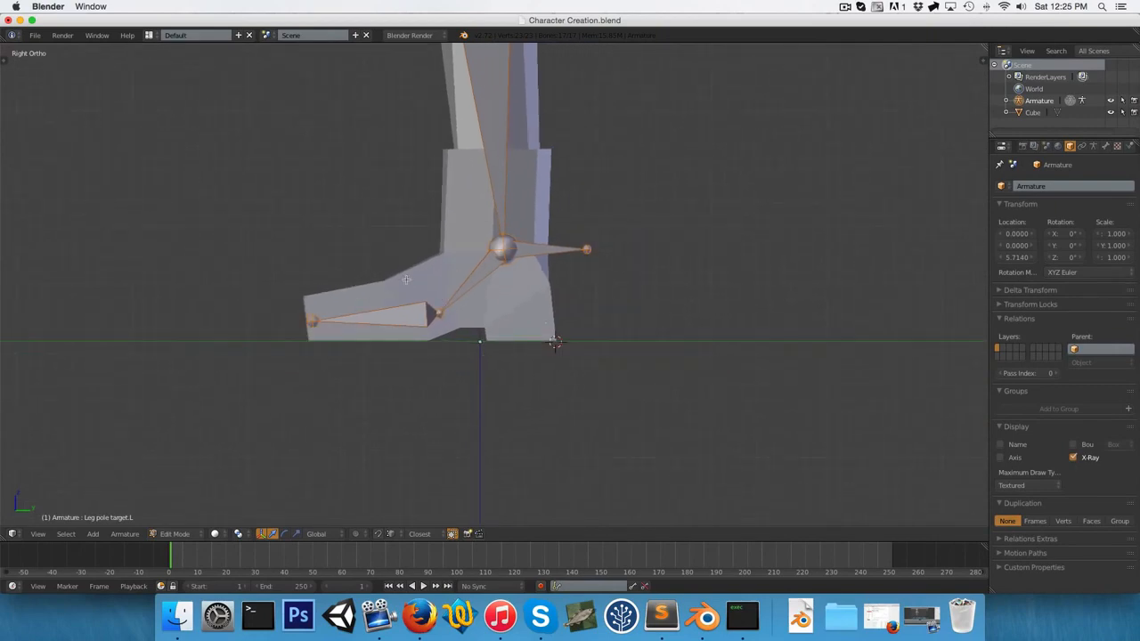
# Try moving the Leg ik.L bone in Pose Mode to see how the foot follows it.
pyautogui.rightClick(538, 254)
pyautogui.press('Tab')
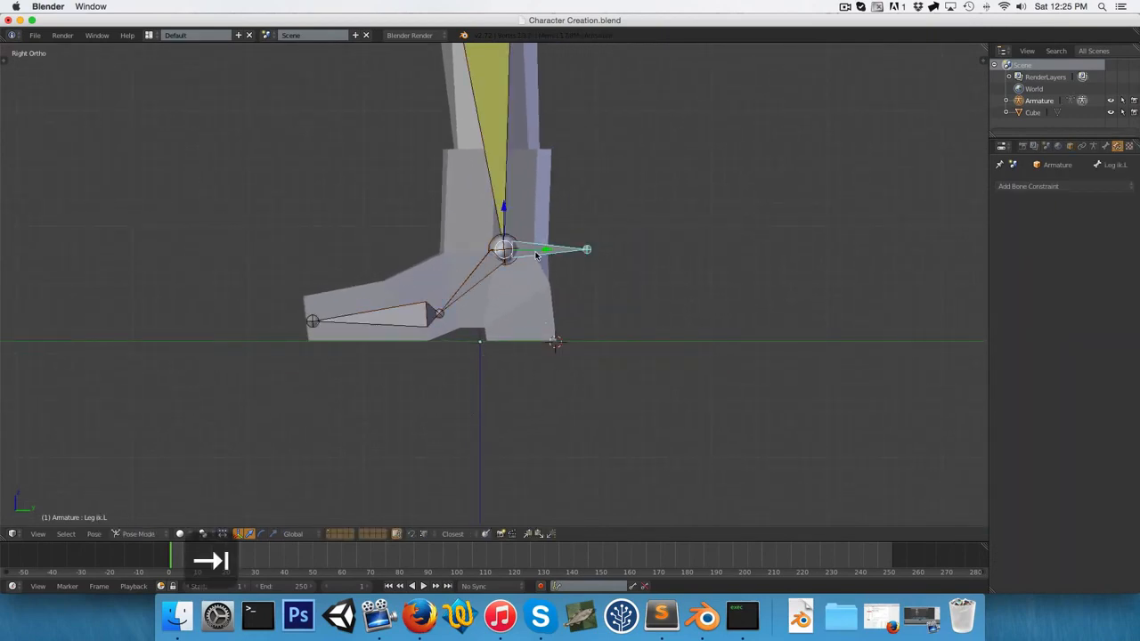
pyautogui.scroll(-2, 538, 257)
pyautogui.press('g')
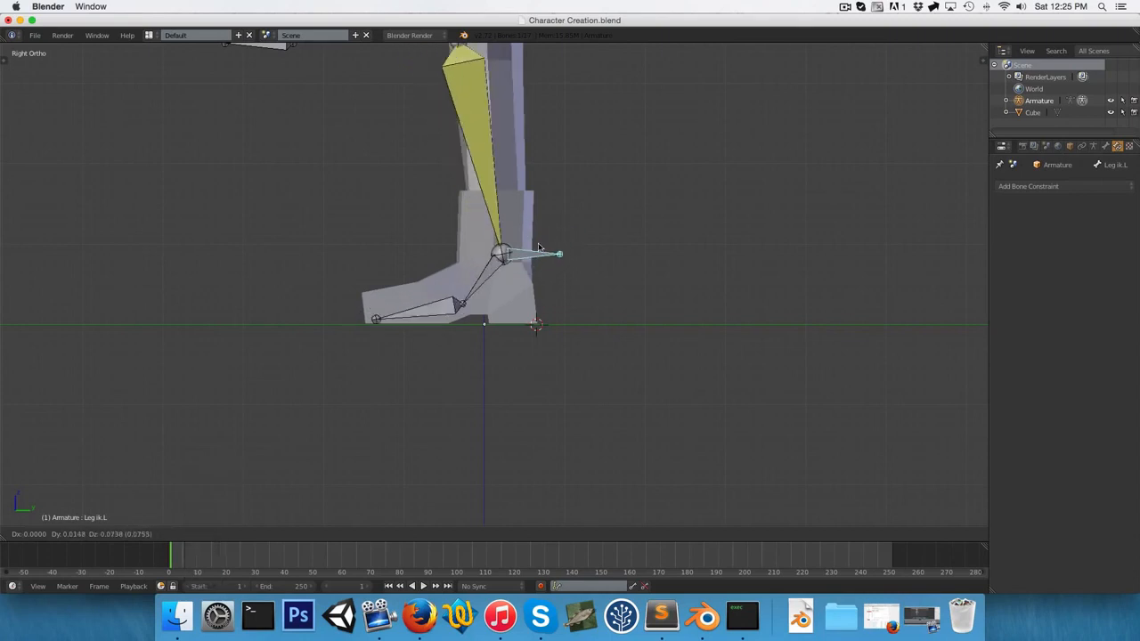
pyautogui.rightClick(539, 255)
pyautogui.scroll(4, 526, 275)
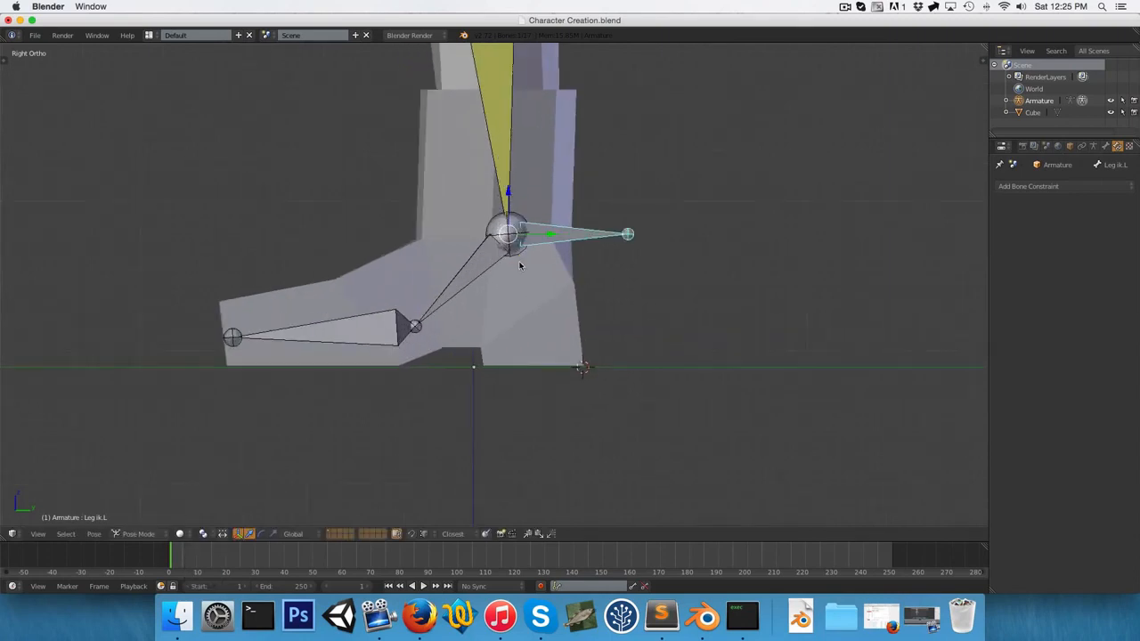
pyautogui.scroll(-3, 506, 321)
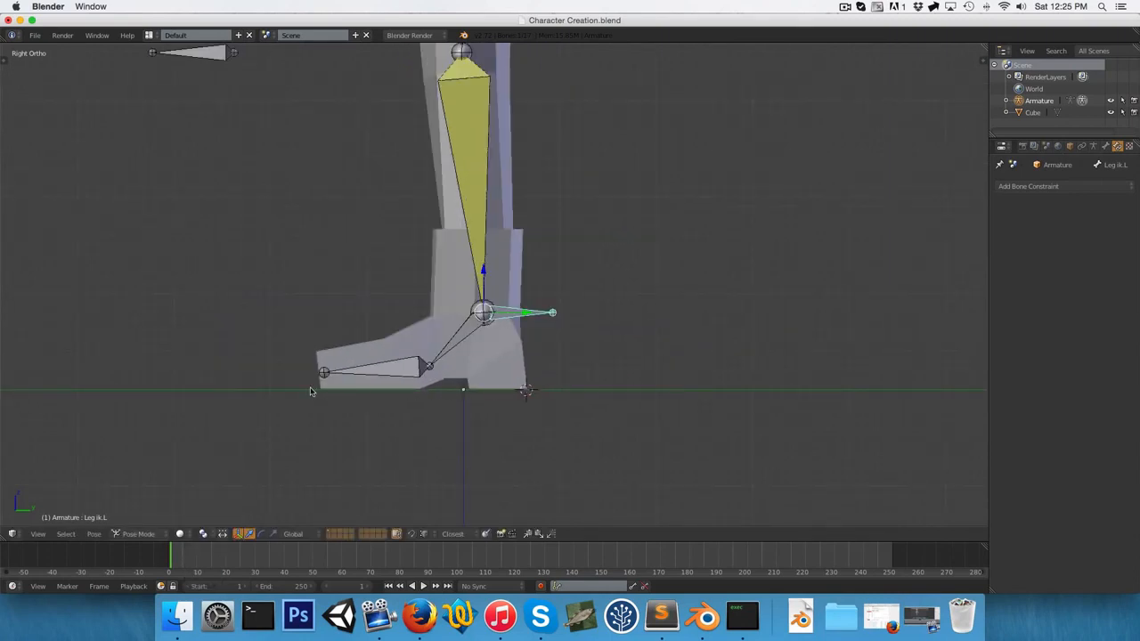
# In Edit Mode, add a new bone at the 3D cursor on the heel and try moving its tip to the toe.
pyautogui.press('Tab')
pyautogui.scroll(3, 485, 385)
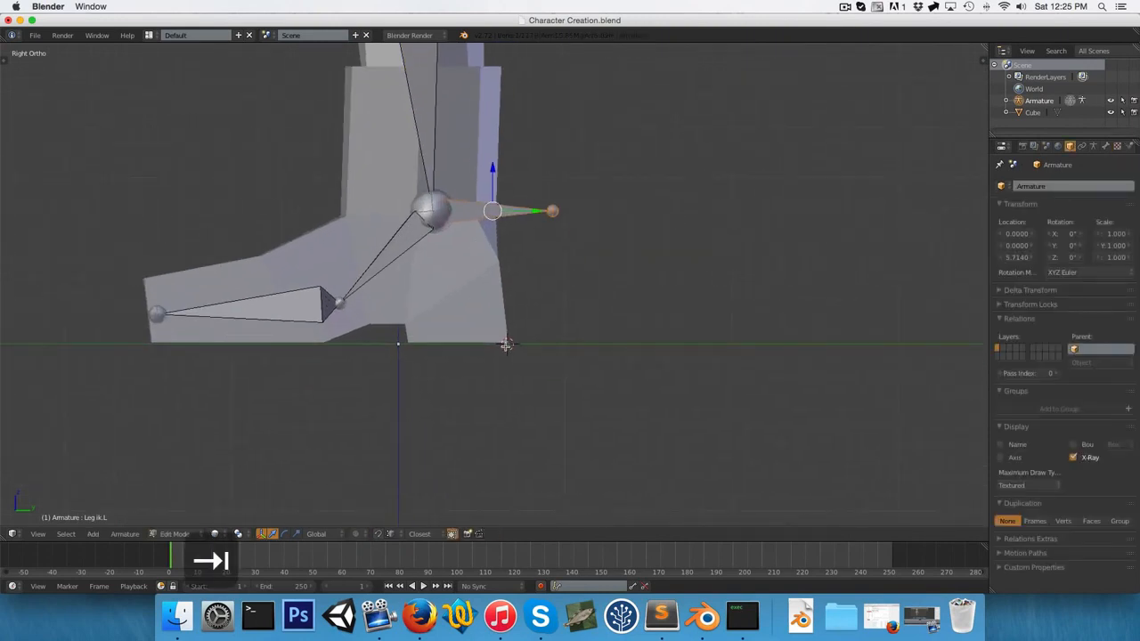
pyautogui.press('a')
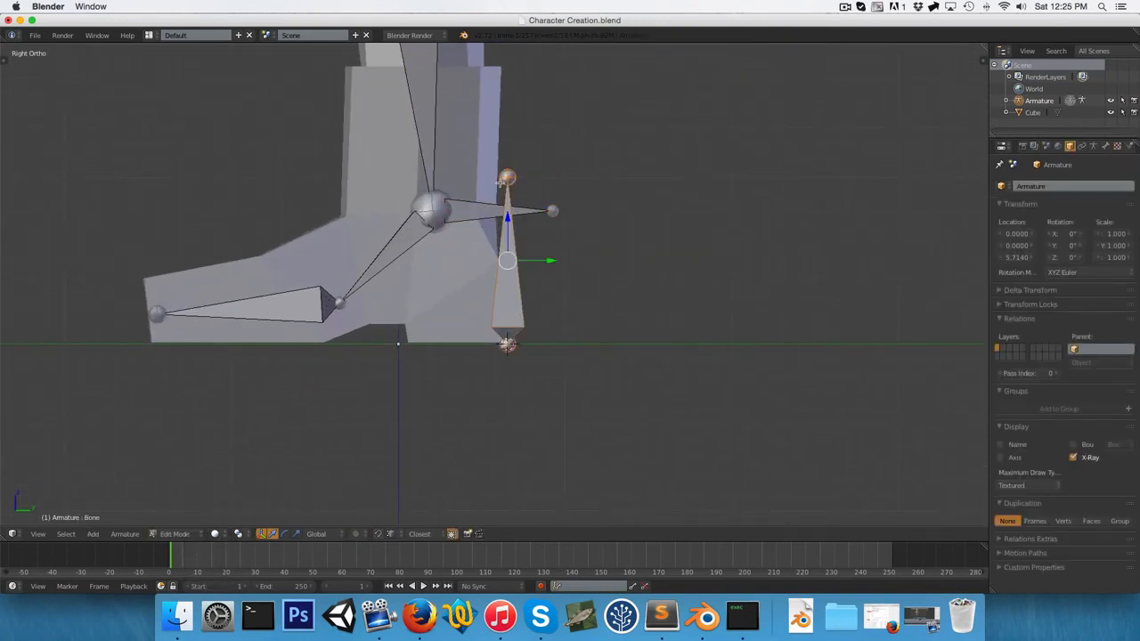
pyautogui.press('g')
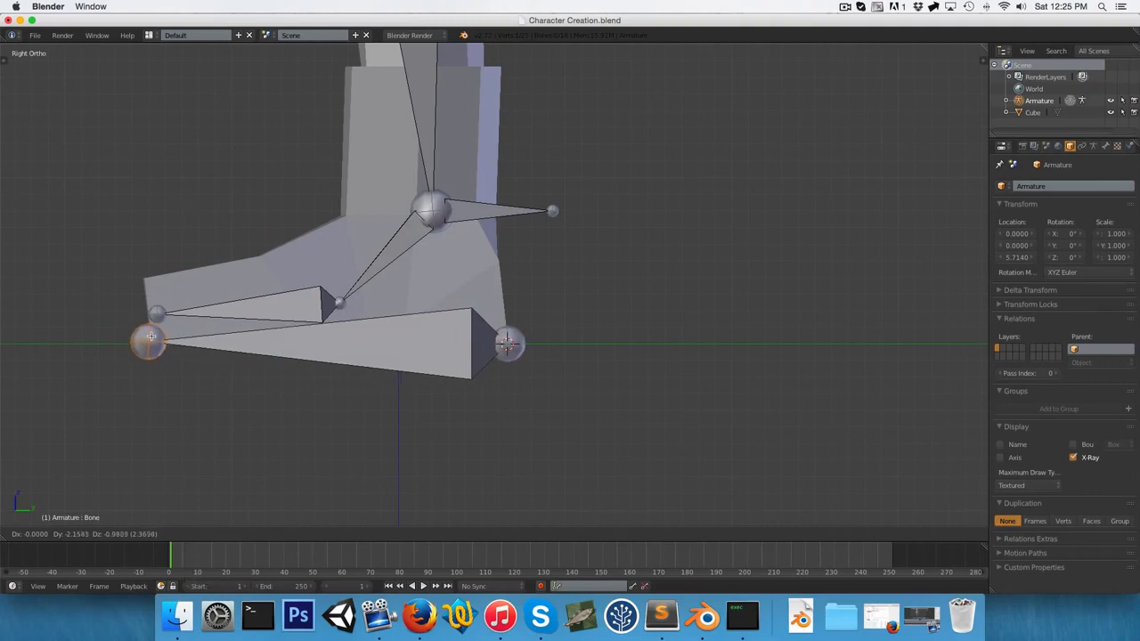
pyautogui.press('Escape')
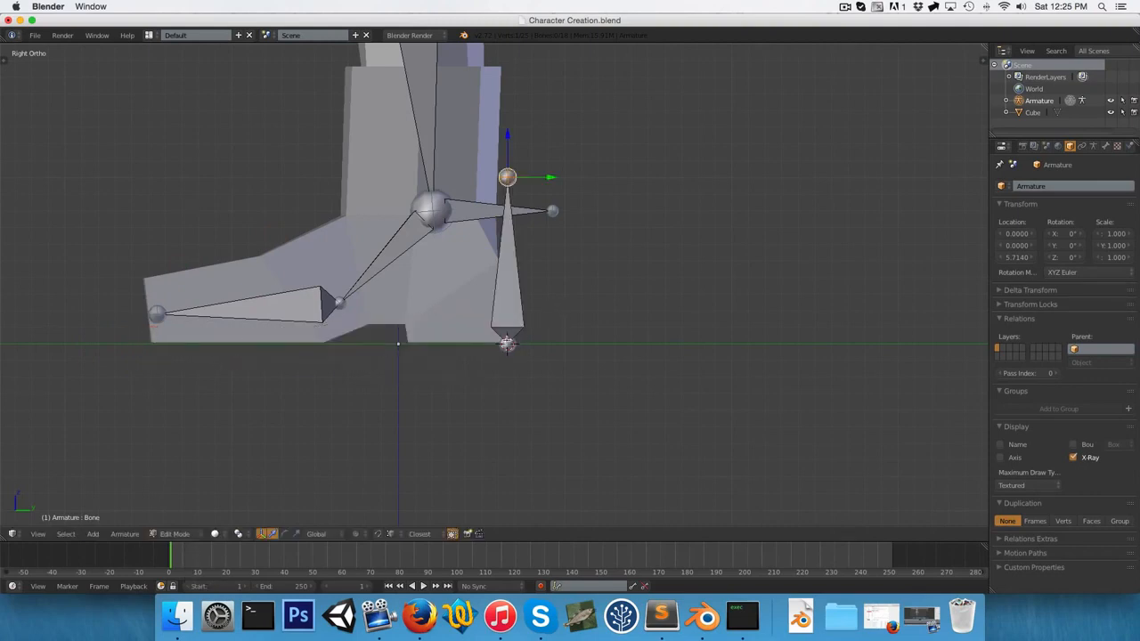
# Rotate the new heel bone by -90° around the 3D cursor so it points towards the toe, and reset the pivot point.
pyautogui.rightClick(507, 343)
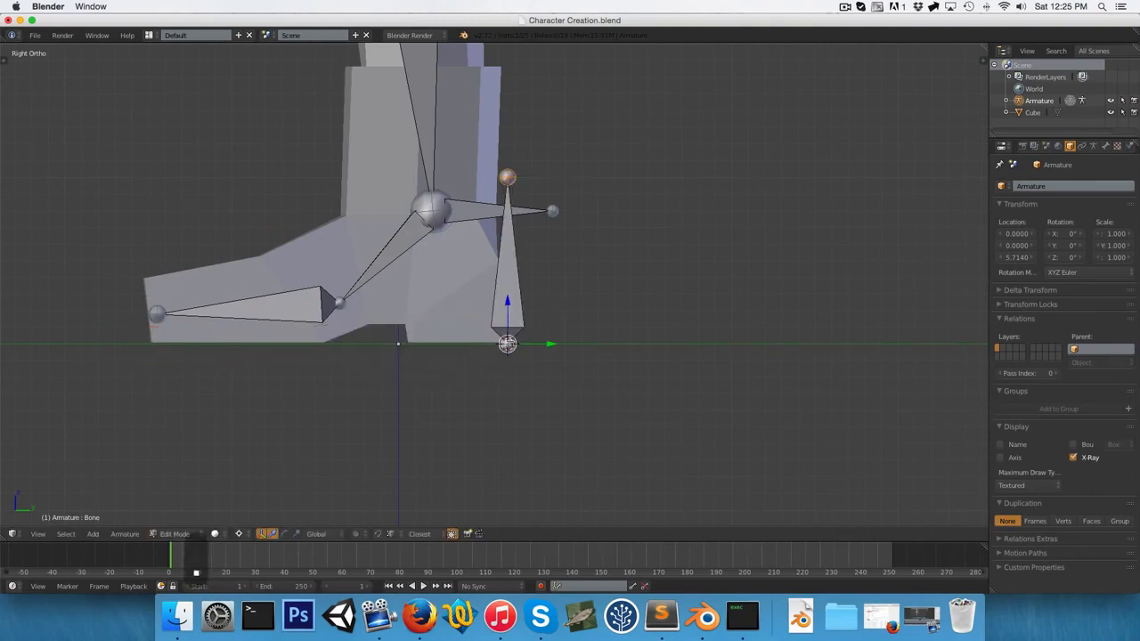
pyautogui.rightClick(520, 296)
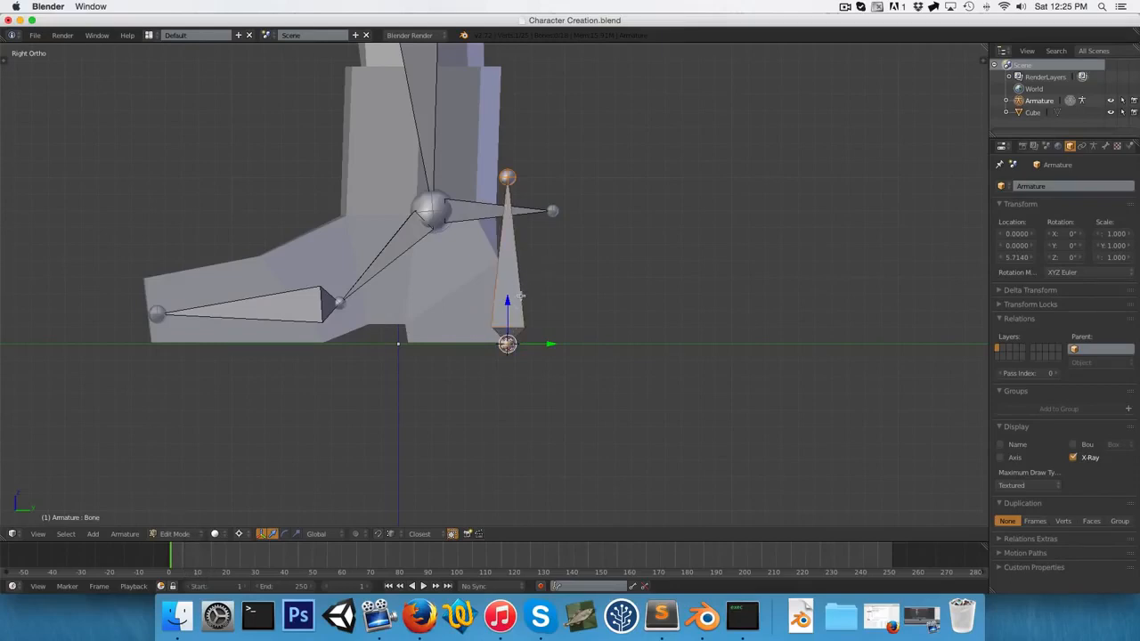
pyautogui.press('r')
pyautogui.rightClick(472, 360)
pyautogui.write('r-90')
pyautogui.press('Return')
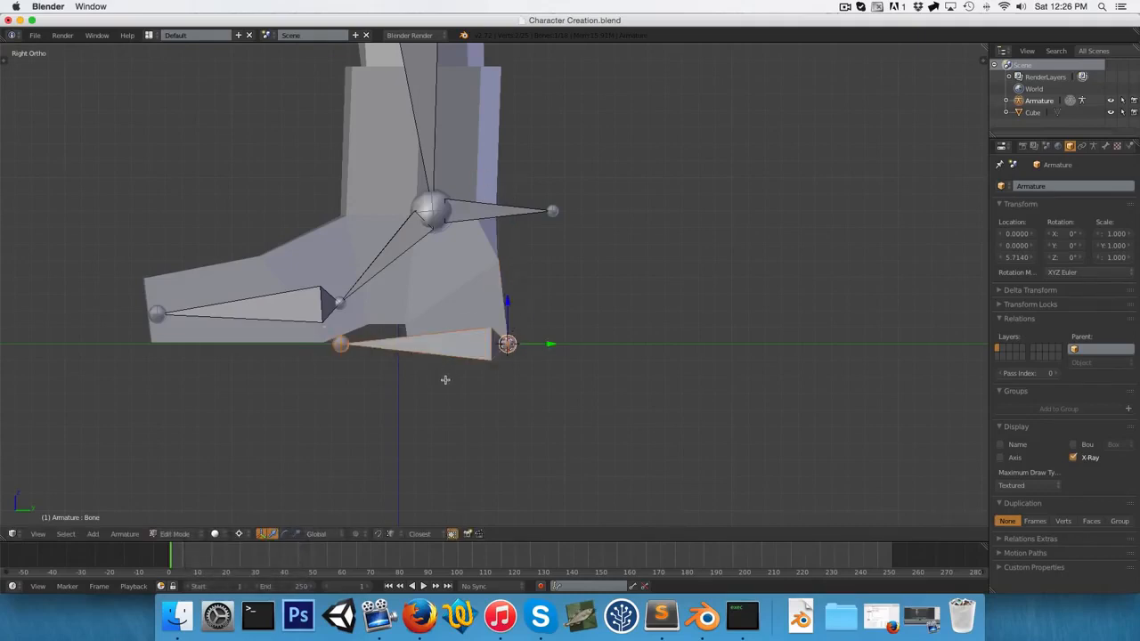
pyautogui.press(',')
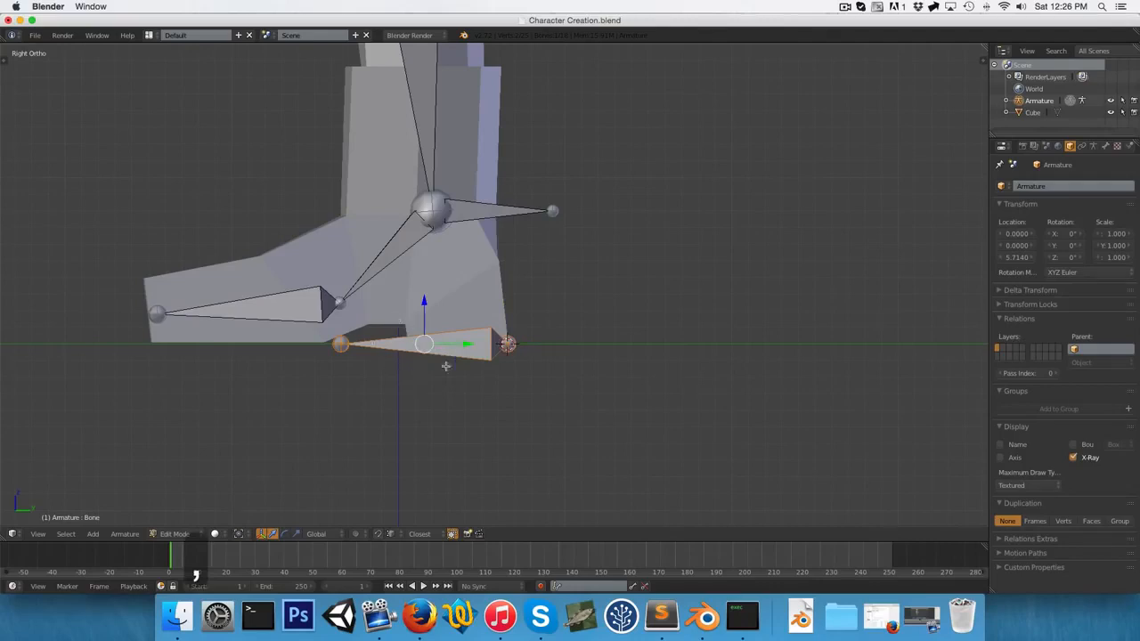
# Lengthen the new bone by moving its tip about 1.1 units along the Y axis to the toe of the boot.
pyautogui.rightClick(341, 346)
pyautogui.press('g')
pyautogui.press('y')
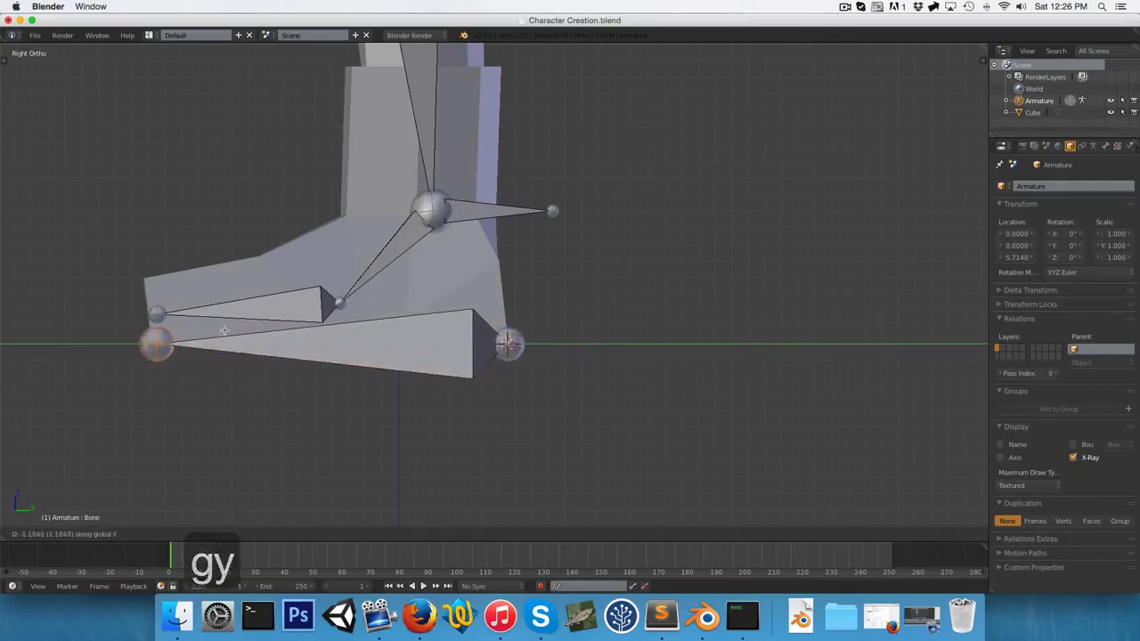
pyautogui.click(226, 329)
# Rename the new sole bone Leg Control.L and turn off Deform for it.
pyautogui.rightClick(294, 348)
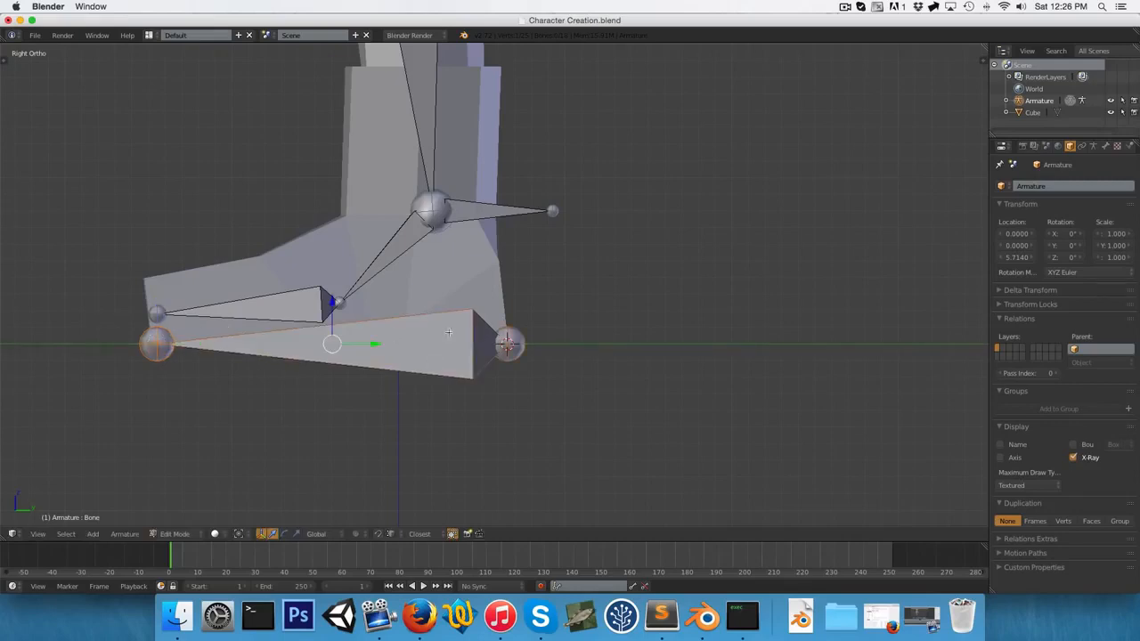
pyautogui.click(1104, 144)
pyautogui.click(1058, 186)
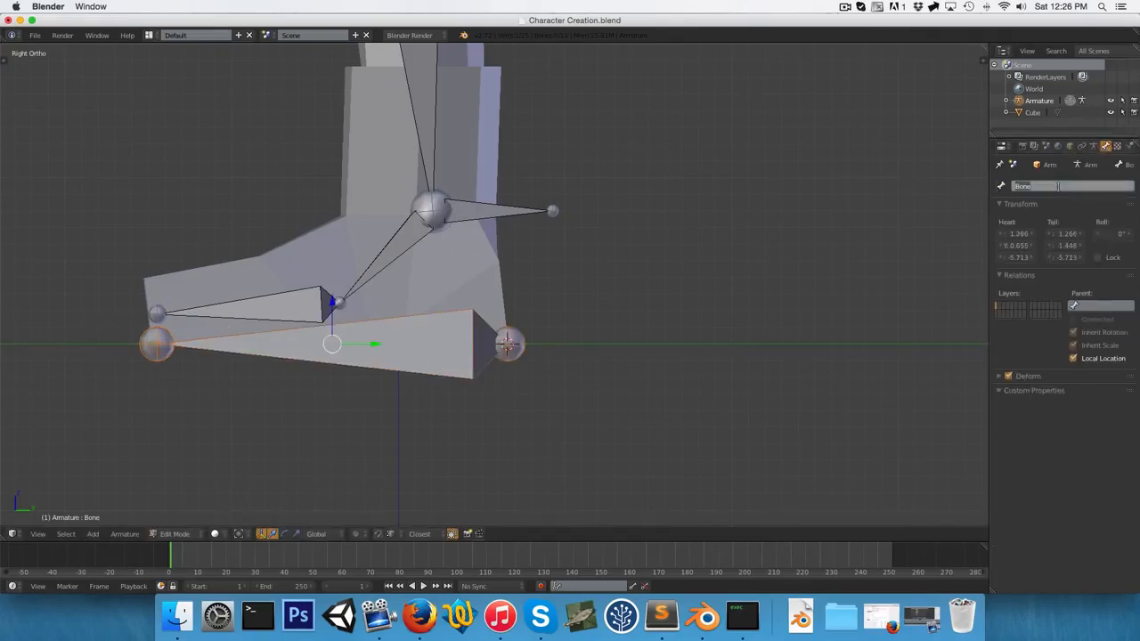
pyautogui.write('Leg Cont')
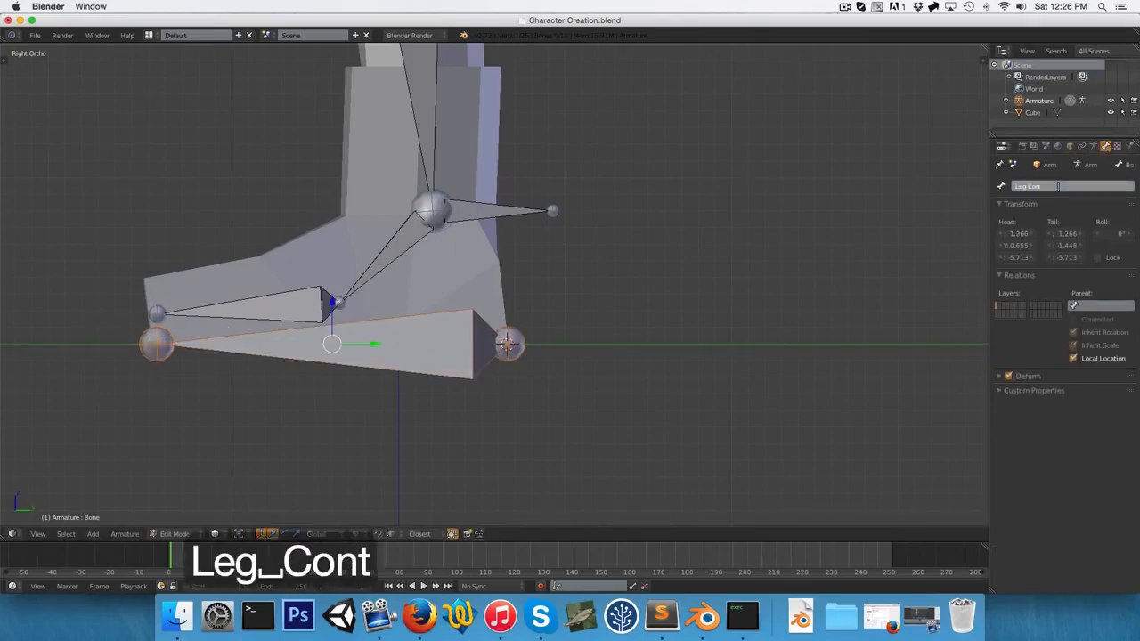
pyautogui.write('rol.L')
pyautogui.press('Return')
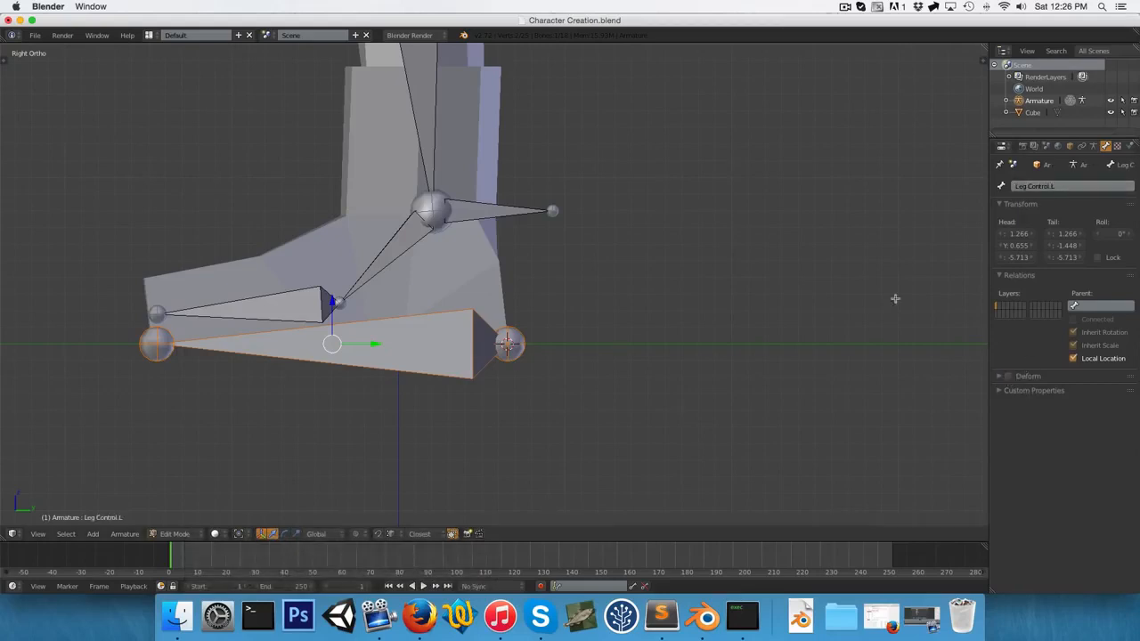
# Parent the Leg ik.L bone to Leg Control.L with the Keep Offset option.
pyautogui.rightClick(503, 210)
pyautogui.scroll(-2, 531, 236)
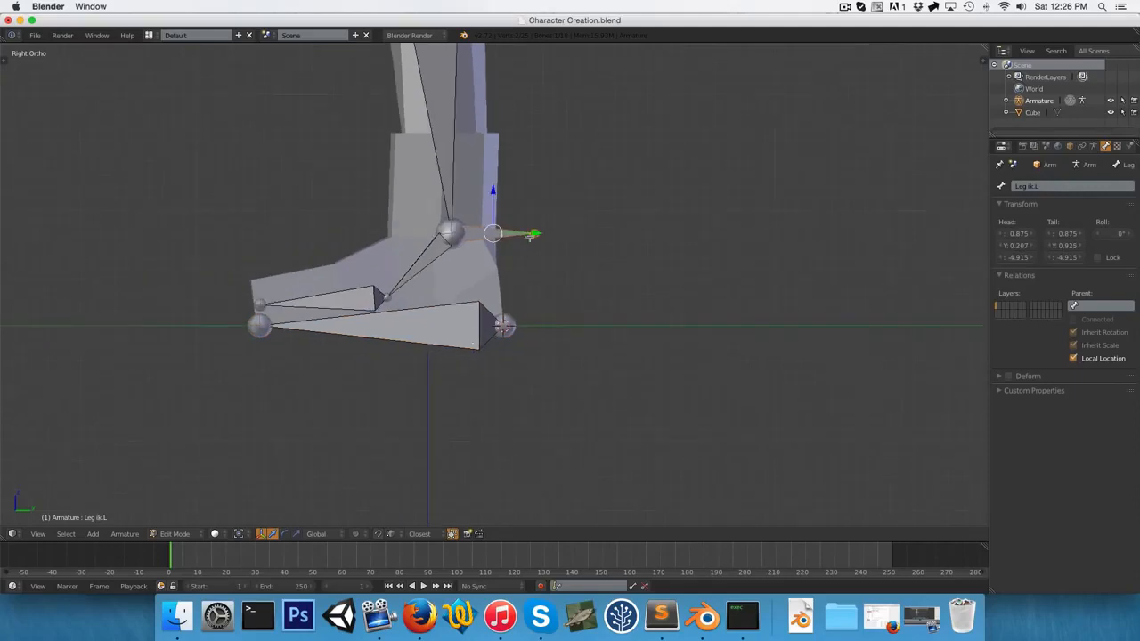
pyautogui.scroll(-2, 490, 239)
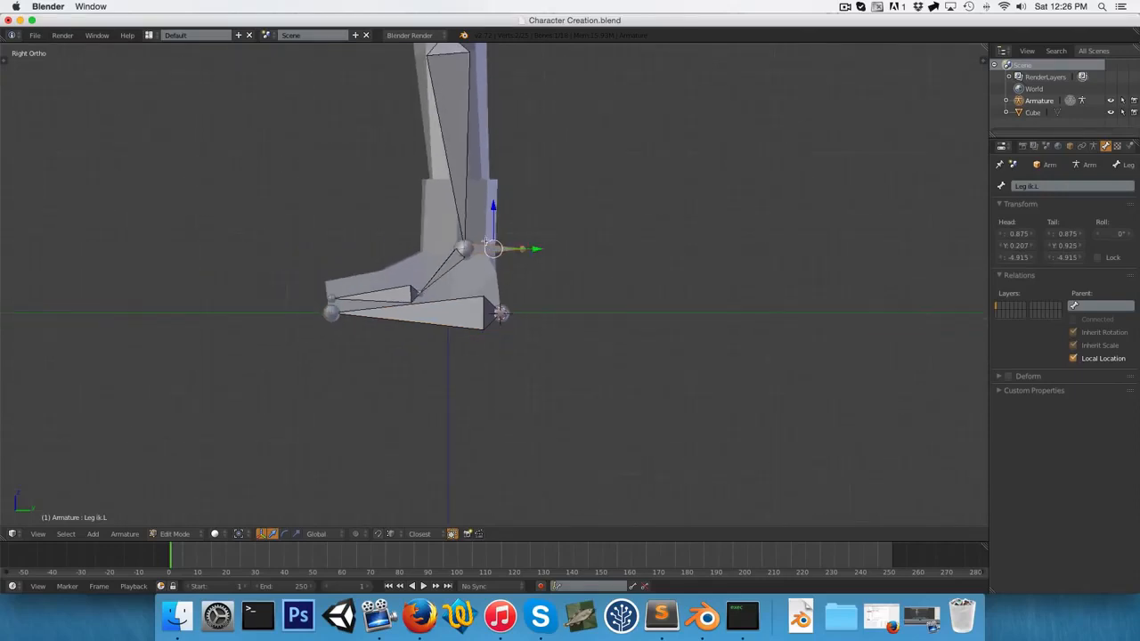
pyautogui.scroll(4, 488, 238)
pyautogui.rightClick(428, 316)
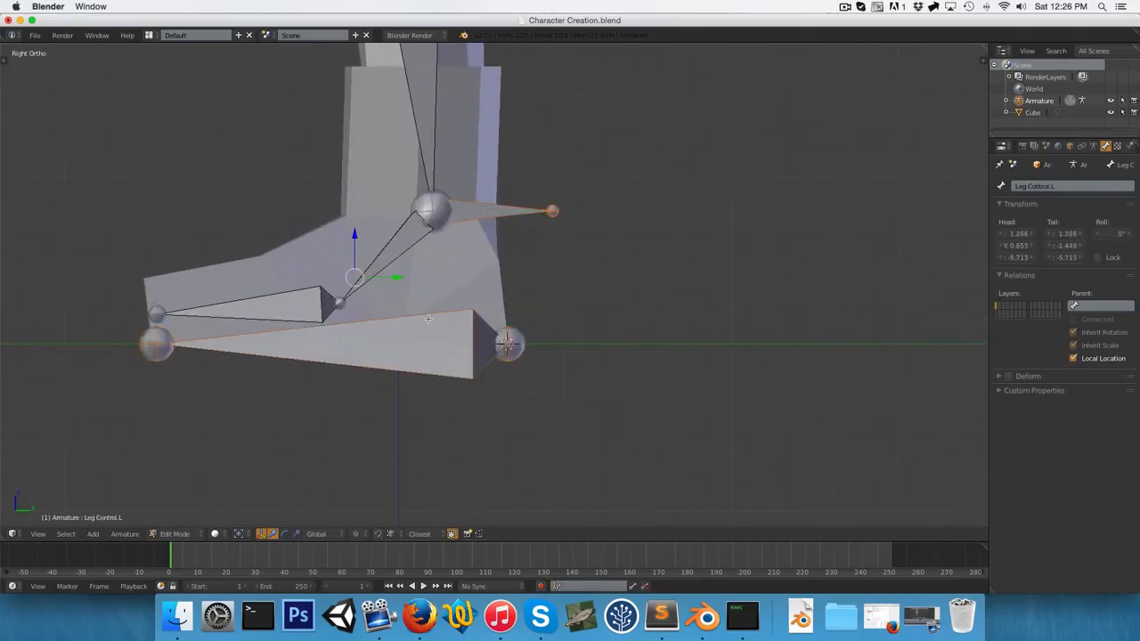
pyautogui.hotkey('ctrl', 'p')
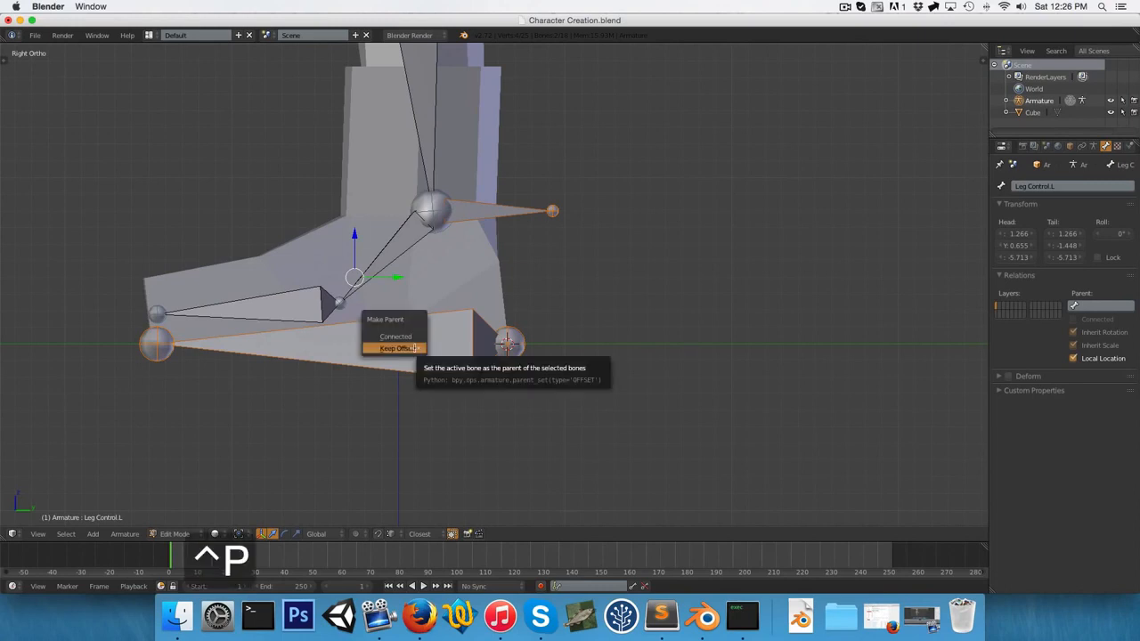
# Parent the small bone behind the ankle to Leg Control.L with Keep Offset and try moving the control in Pose Mode.
pyautogui.click(414, 347)
pyautogui.hotkey('ctrl', 'Tab')
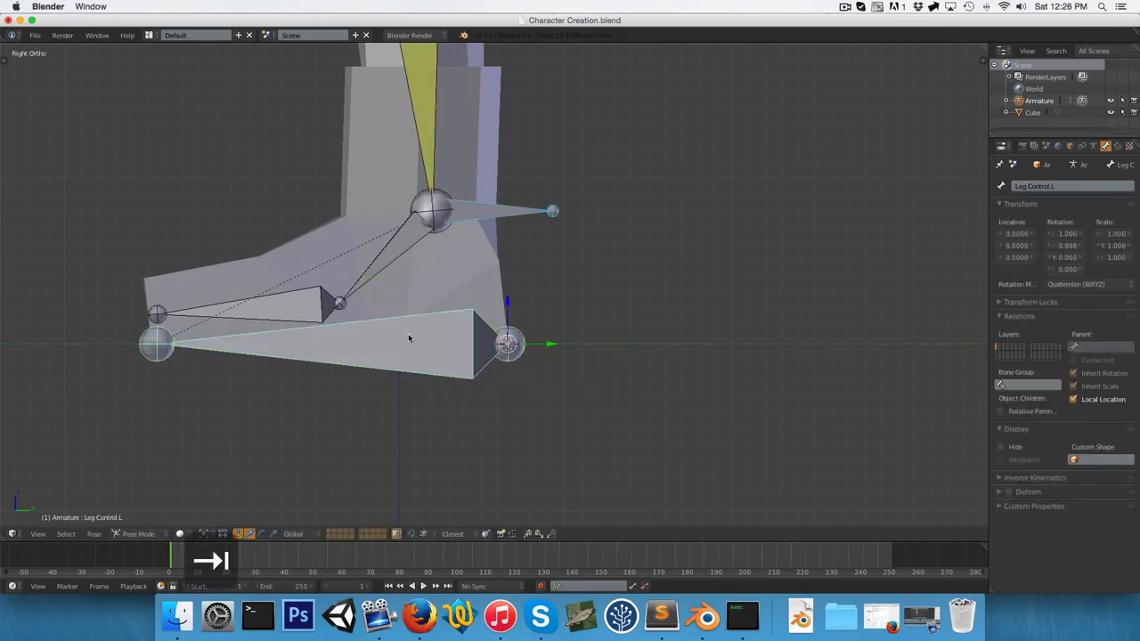
pyautogui.scroll(-3, 437, 356)
pyautogui.press('g')
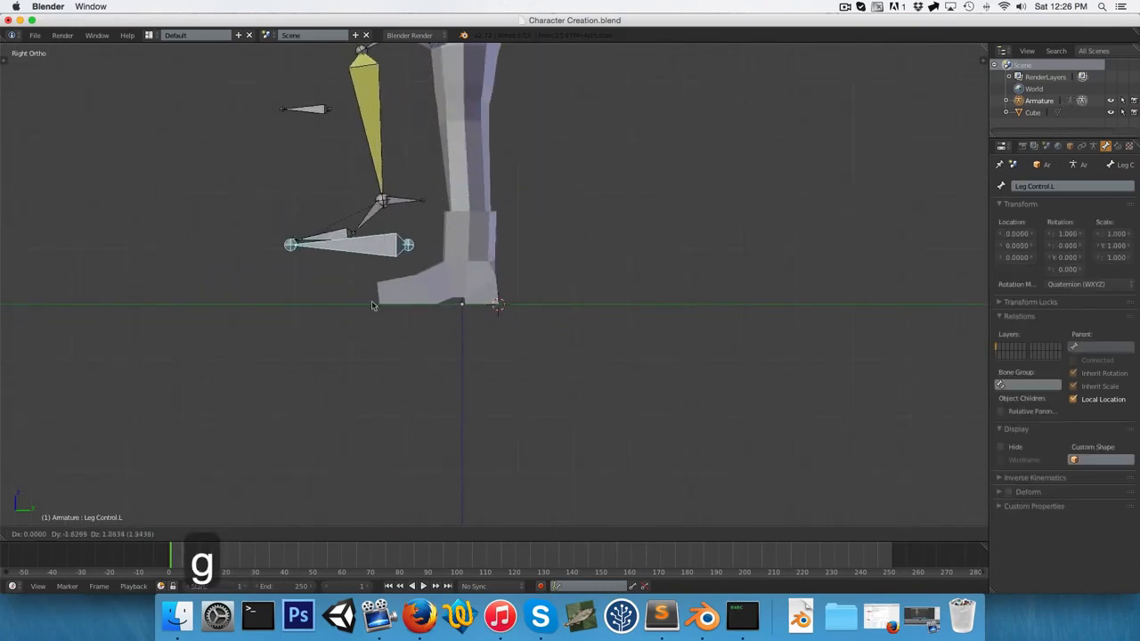
pyautogui.rightClick(419, 244)
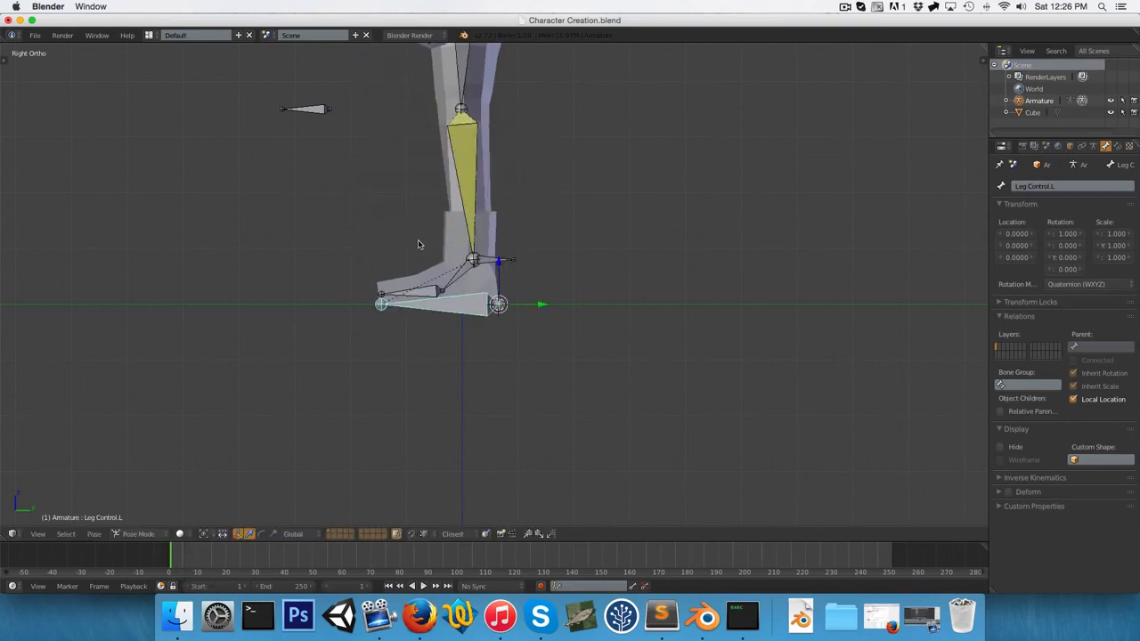
# Test how the leg and foot bones follow by raising Leg Control.L above the ground and shifting it around.
pyautogui.keyDown('shift'); pyautogui.moveTo(445, 254); pyautogui.dragTo(436, 291, button='middle'); pyautogui.keyUp('shift')
pyautogui.press('g')
pyautogui.click(508, 254)
pyautogui.scroll(3, 457, 220)
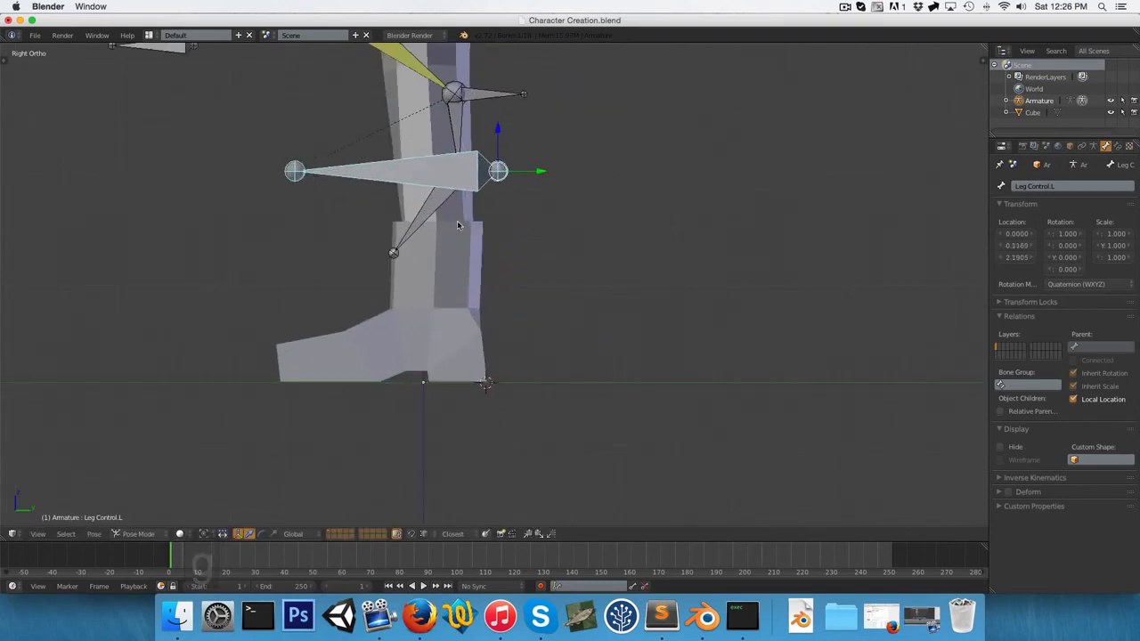
pyautogui.keyDown('shift'); pyautogui.moveTo(457, 220); pyautogui.dragTo(464, 304, button='middle'); pyautogui.keyUp('shift')
pyautogui.scroll(-2, 485, 189)
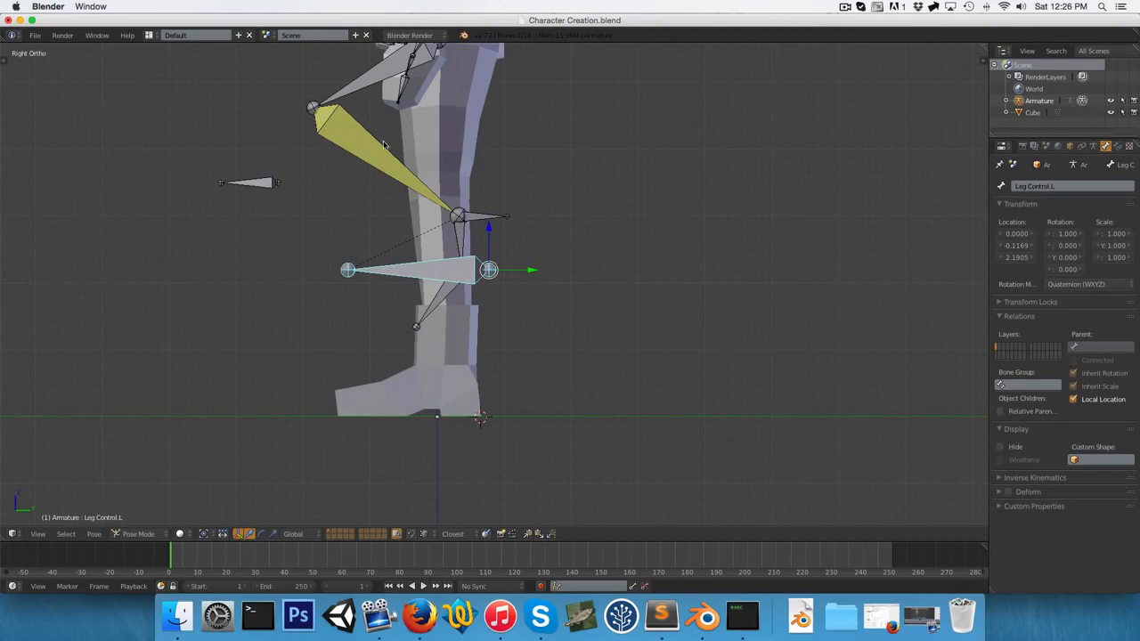
pyautogui.press('g')
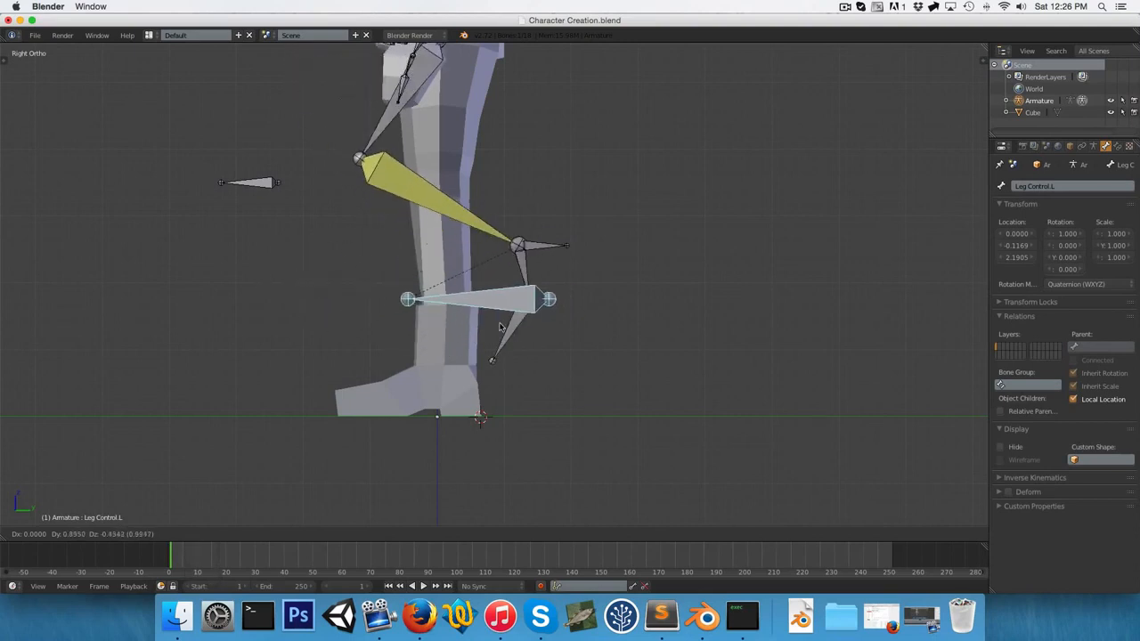
pyautogui.click(430, 300)
# Parent the Foot.L bone to Leg Control.L with Keep Offset in Edit Mode and return to Pose Mode.
pyautogui.rightClick(460, 233)
pyautogui.press('Tab')
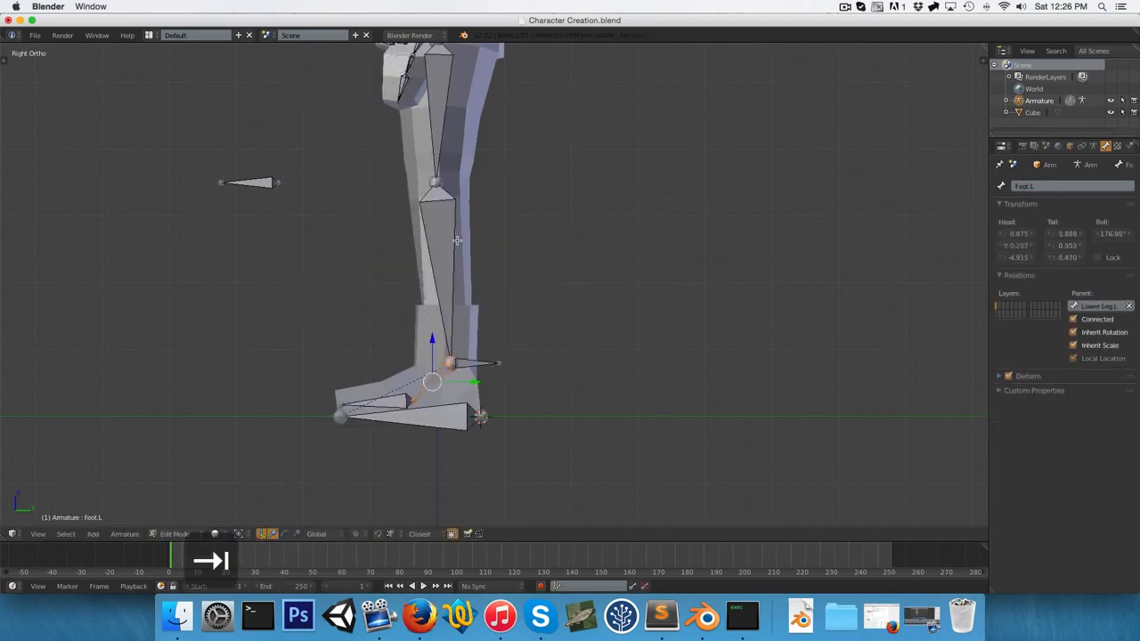
pyautogui.scroll(3, 446, 427)
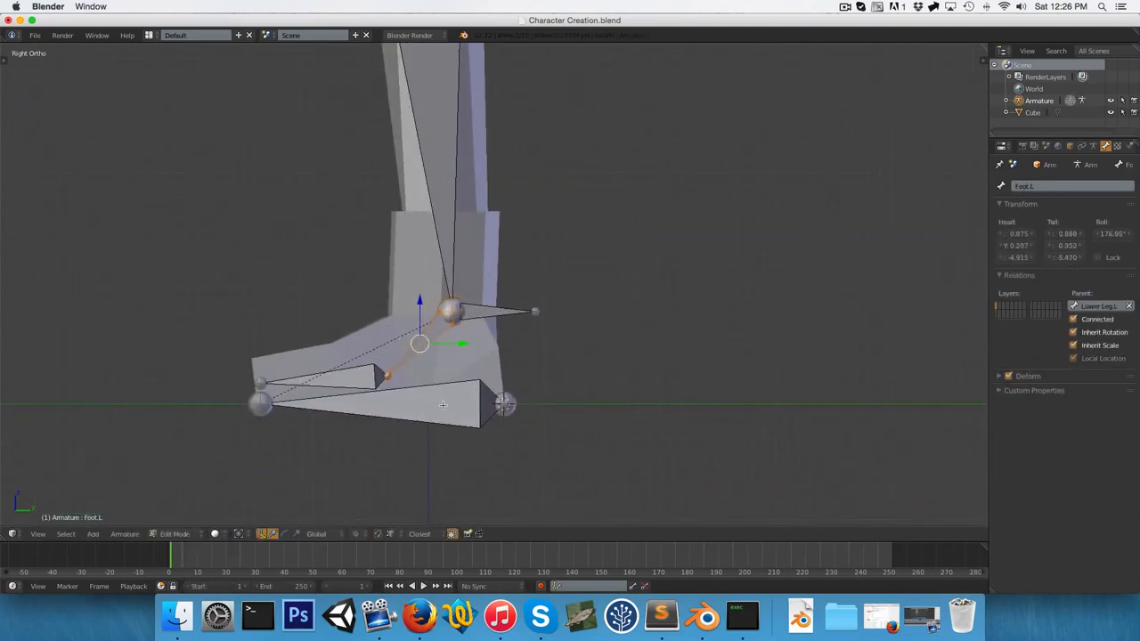
pyautogui.rightClick(440, 405)
pyautogui.hotkey('ctrl', 'p')
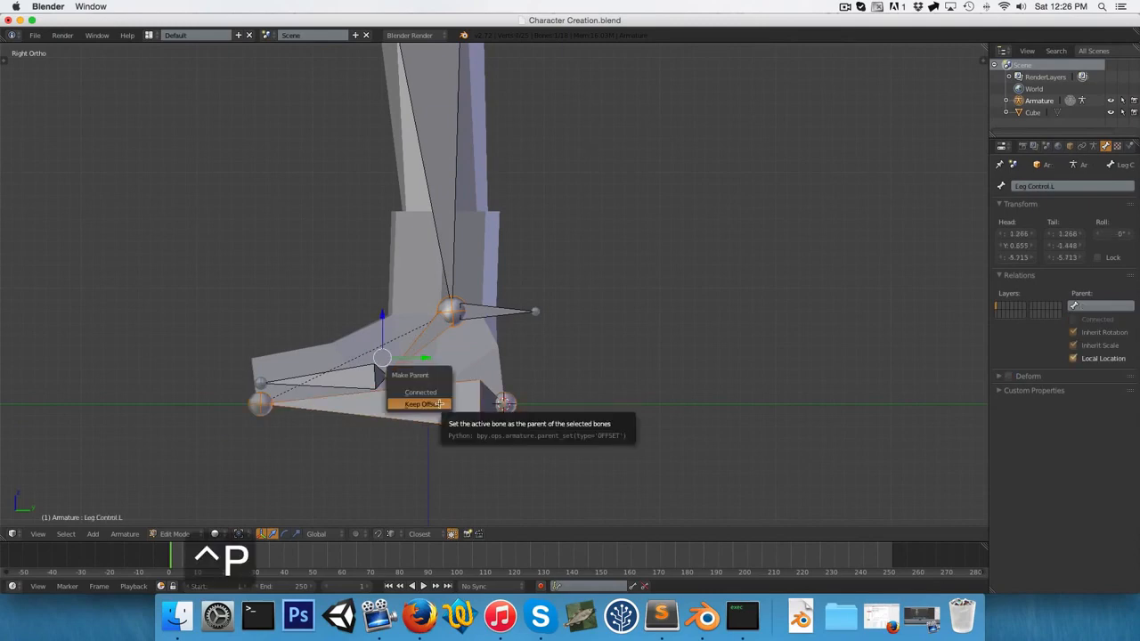
pyautogui.click(439, 403)
pyautogui.press('Tab')
# Test the foot's new parenting by lowering Leg Control.L and tilting its toe end upward.
pyautogui.scroll(-2, 438, 422)
pyautogui.press('g')
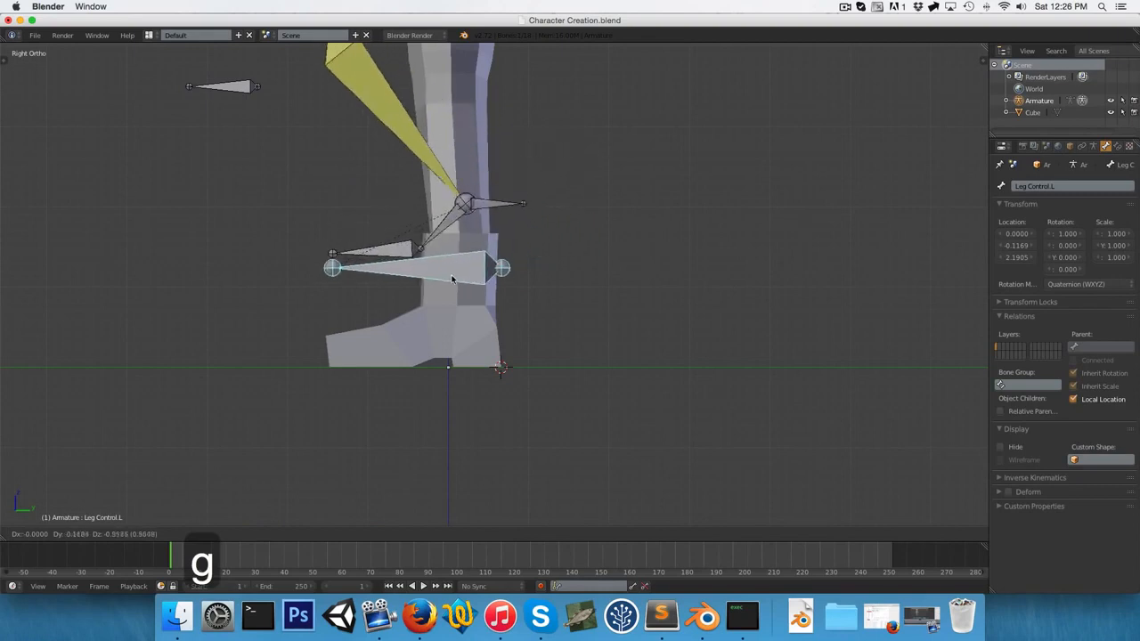
pyautogui.click(476, 294)
pyautogui.press('r')
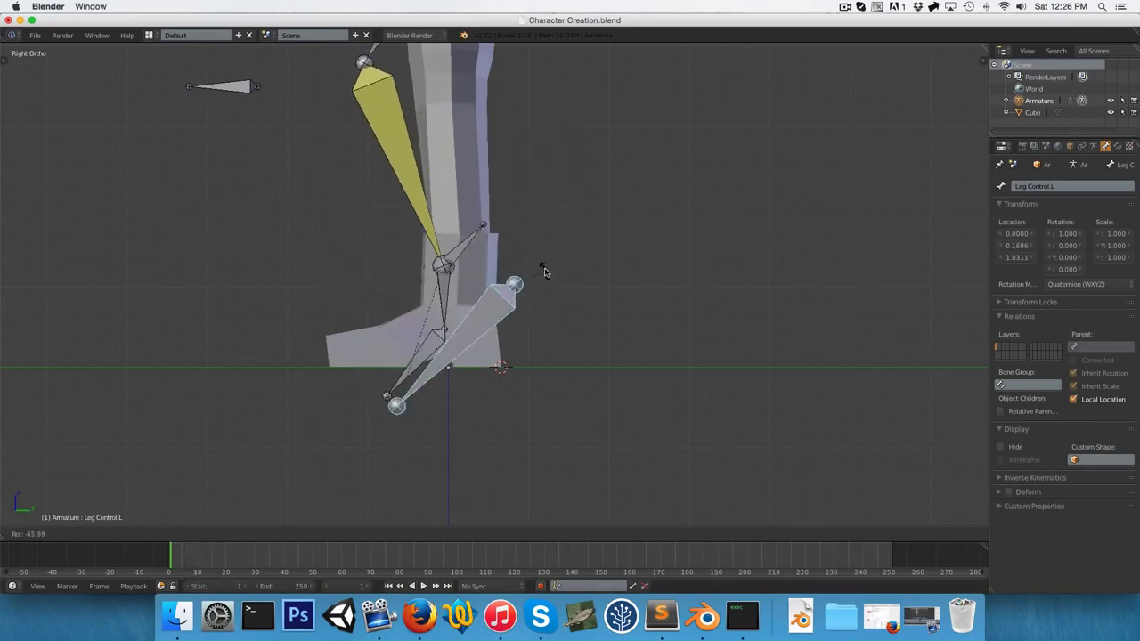
pyautogui.click(528, 308)
# Try further positions and rotations of Leg Control.L, including pulling it below the ground, to check the ankle joint.
pyautogui.scroll(-2, 512, 304)
pyautogui.press('g')
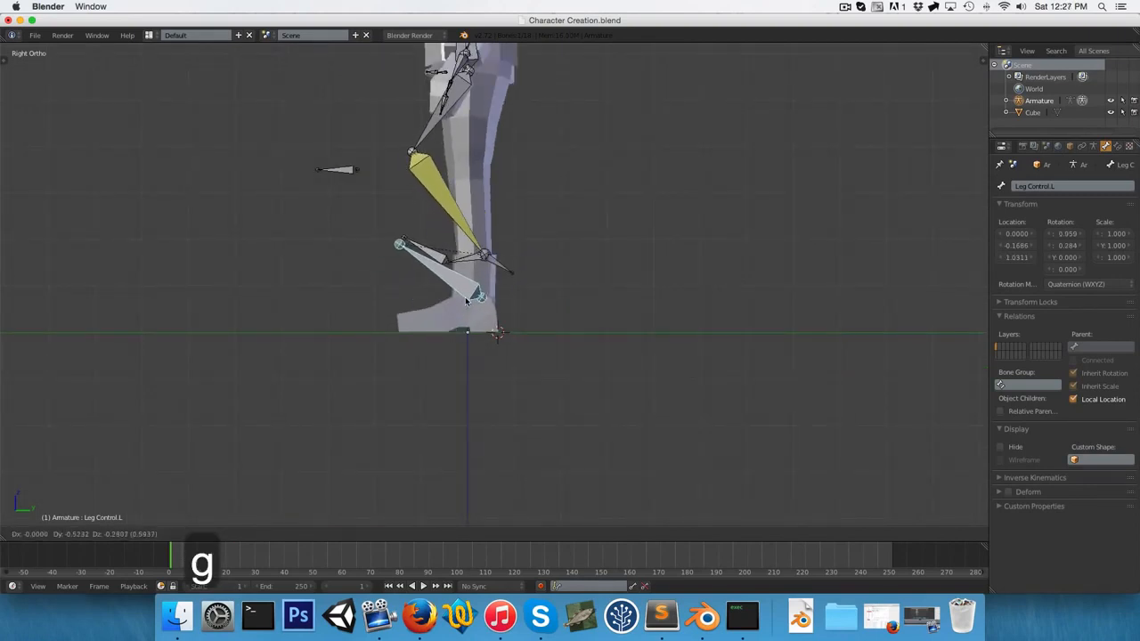
pyautogui.click(499, 298)
pyautogui.press('r')
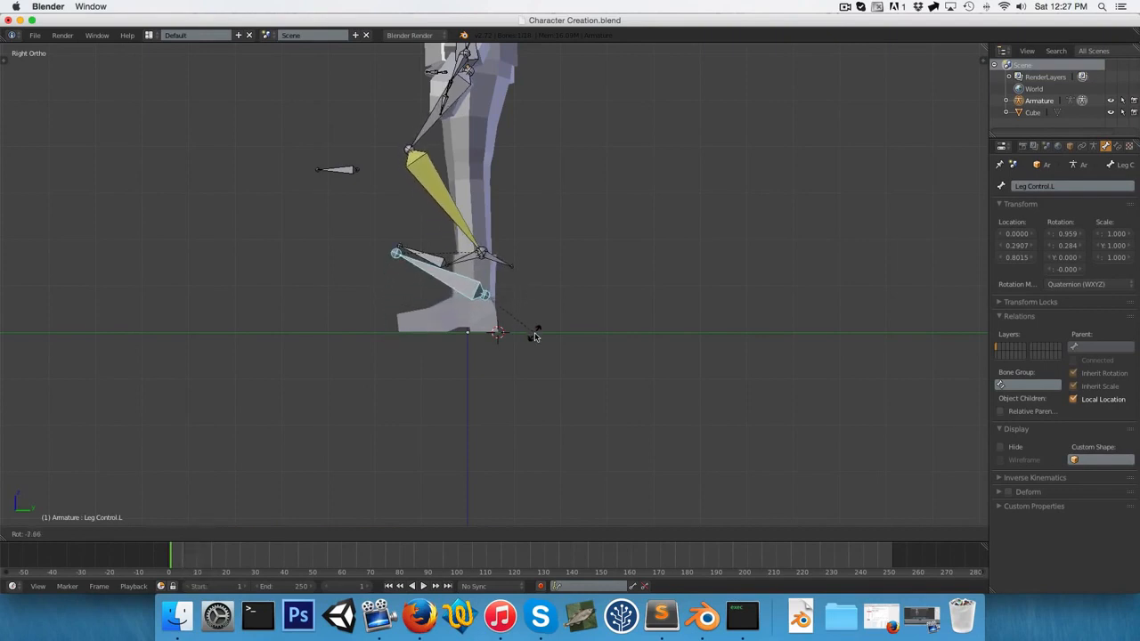
pyautogui.click(532, 331)
pyautogui.scroll(4, 443, 297)
pyautogui.scroll(-4, 463, 254)
pyautogui.press('g')
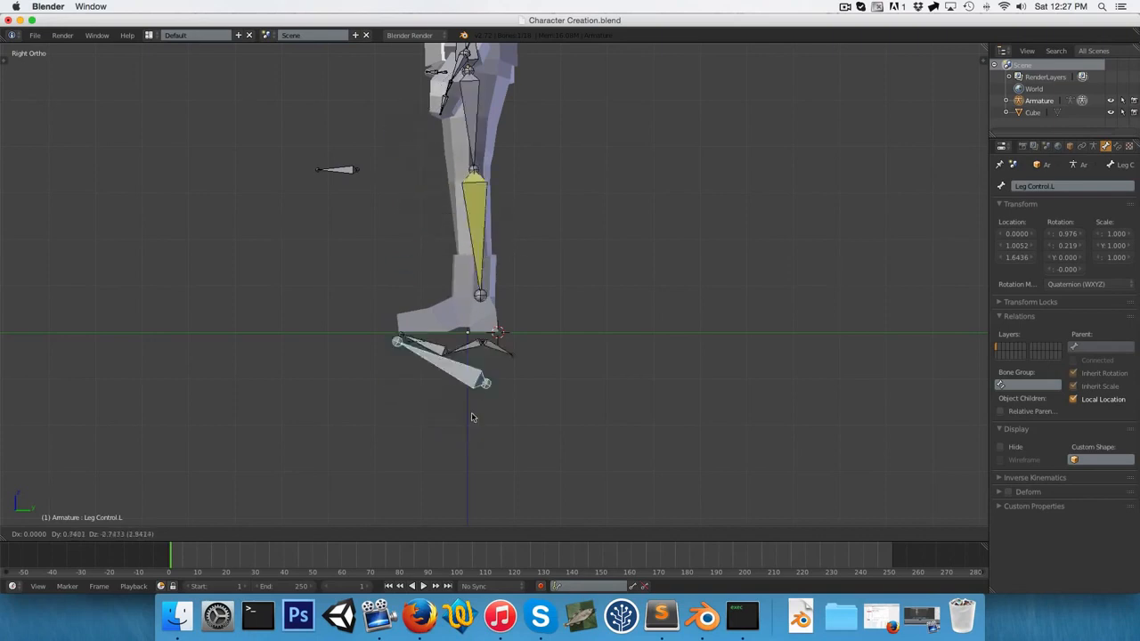
pyautogui.click(473, 247)
# Clear the rotation and location of all pose bones and deselect them.
pyautogui.press('a')
pyautogui.press('a')
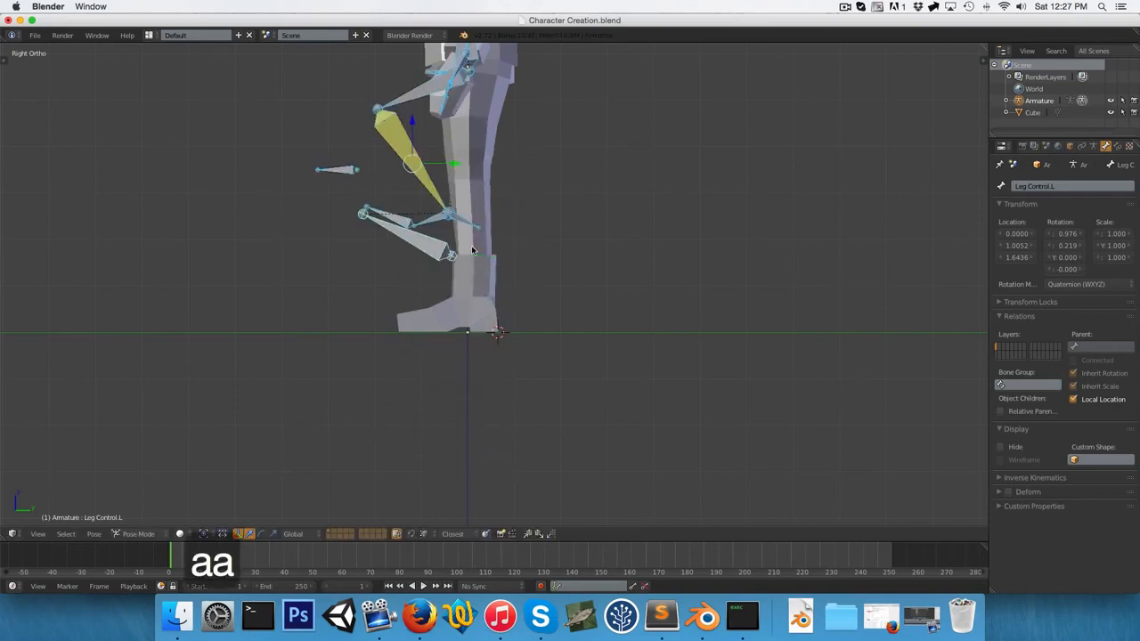
pyautogui.hotkey('alt', 'r')
pyautogui.hotkey('alt', 'g')
pyautogui.press('a')
# Add a Copy Location constraint to Foot.L with the Lower Leg.L bone as its target.
pyautogui.moveTo(473, 251); pyautogui.dragTo(446, 334, button='middle')
pyautogui.press('KP_3')
pyautogui.scroll(4, 454, 322)
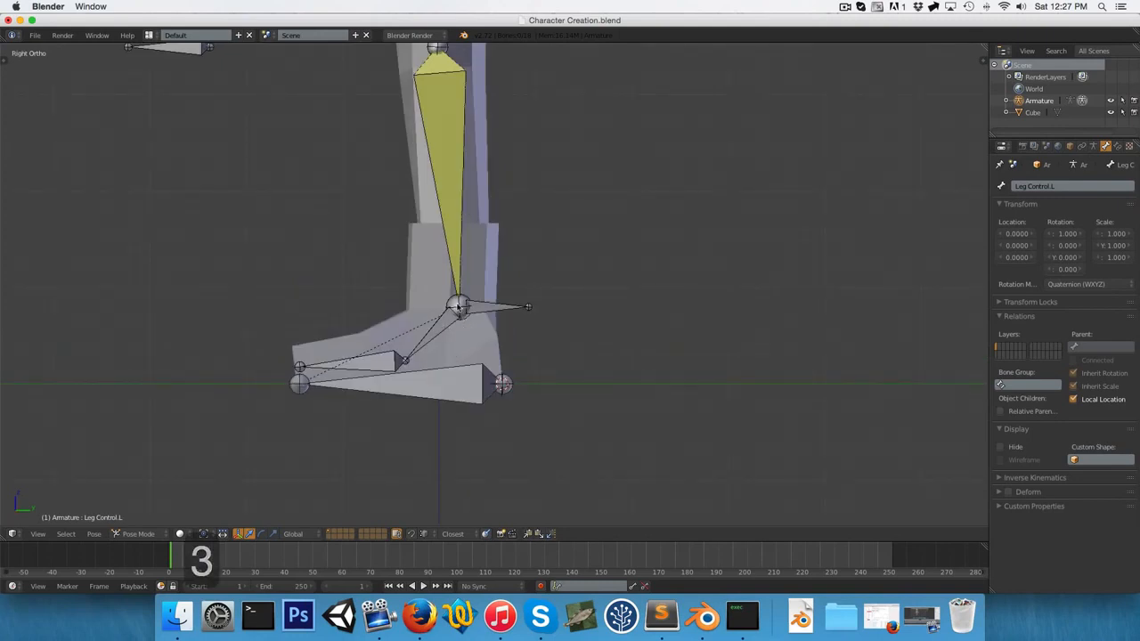
pyautogui.scroll(3, 443, 328)
pyautogui.scroll(-2, 416, 311)
pyautogui.scroll(-1, 416, 311)
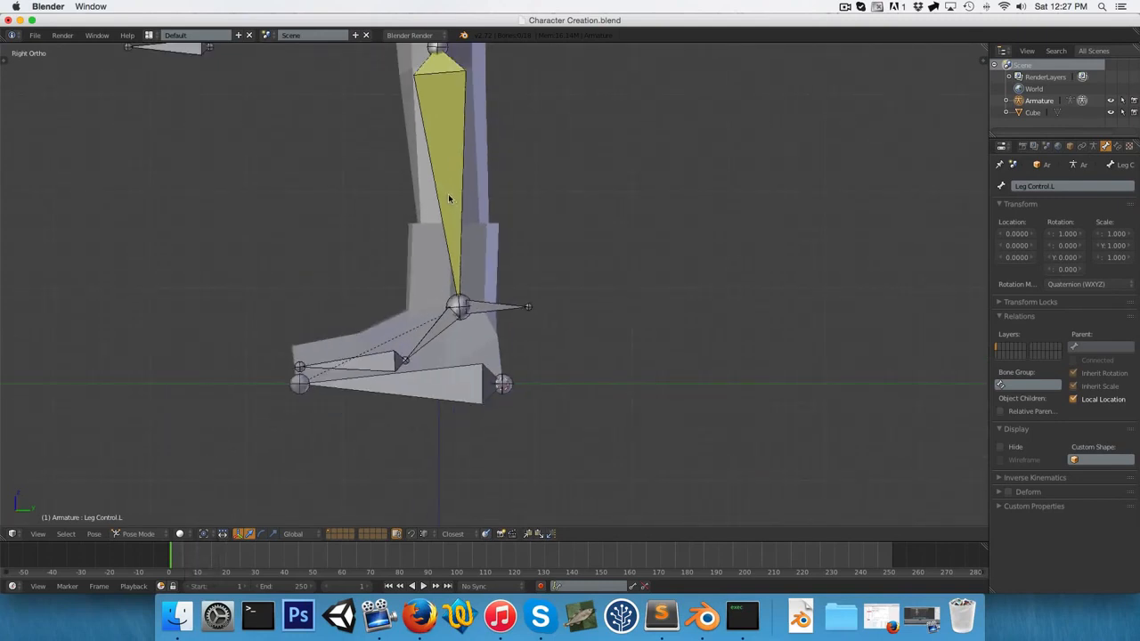
pyautogui.rightClick(444, 191)
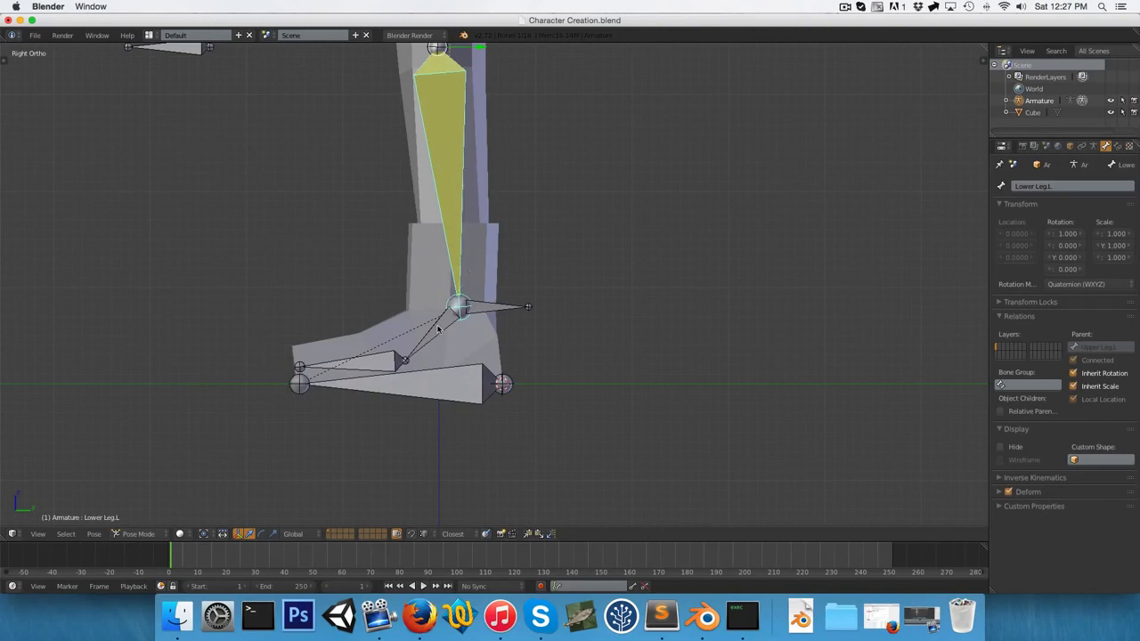
pyautogui.scroll(4, 437, 328)
pyautogui.rightClick(400, 248)
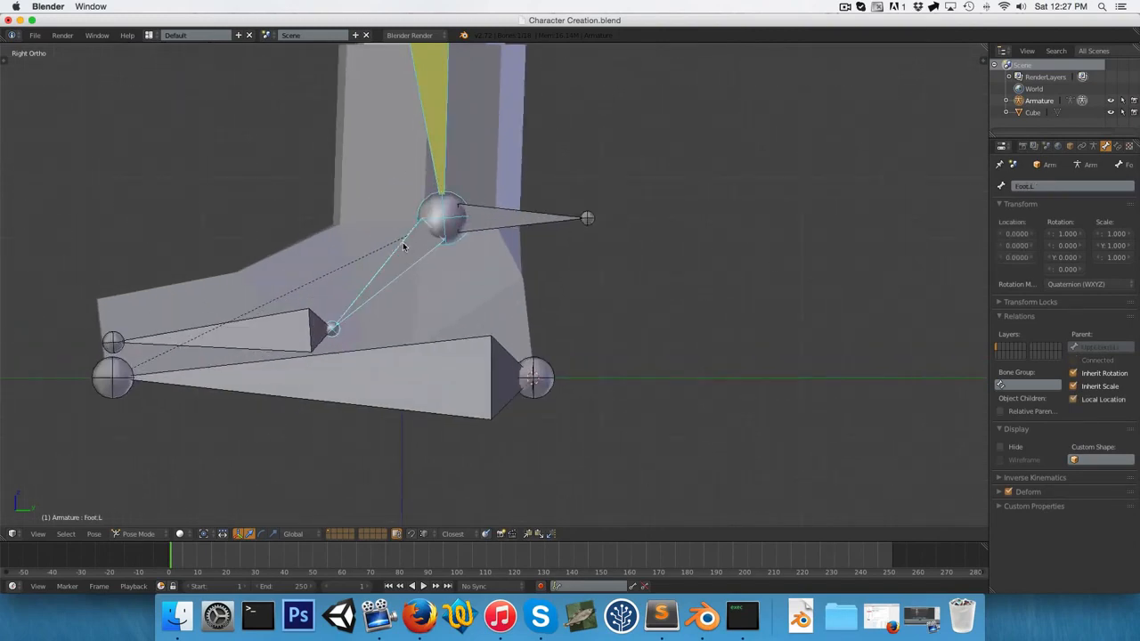
pyautogui.moveTo(400, 248); pyautogui.dragTo(434, 216, button='middle')
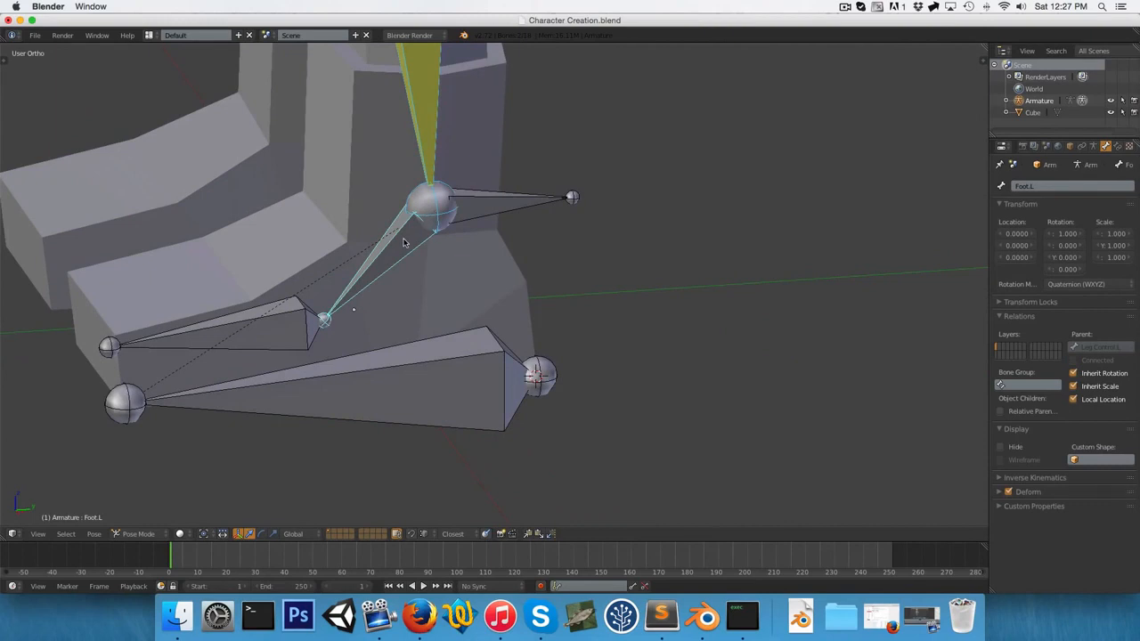
pyautogui.hotkey('ctrl', 'shift', 'c')
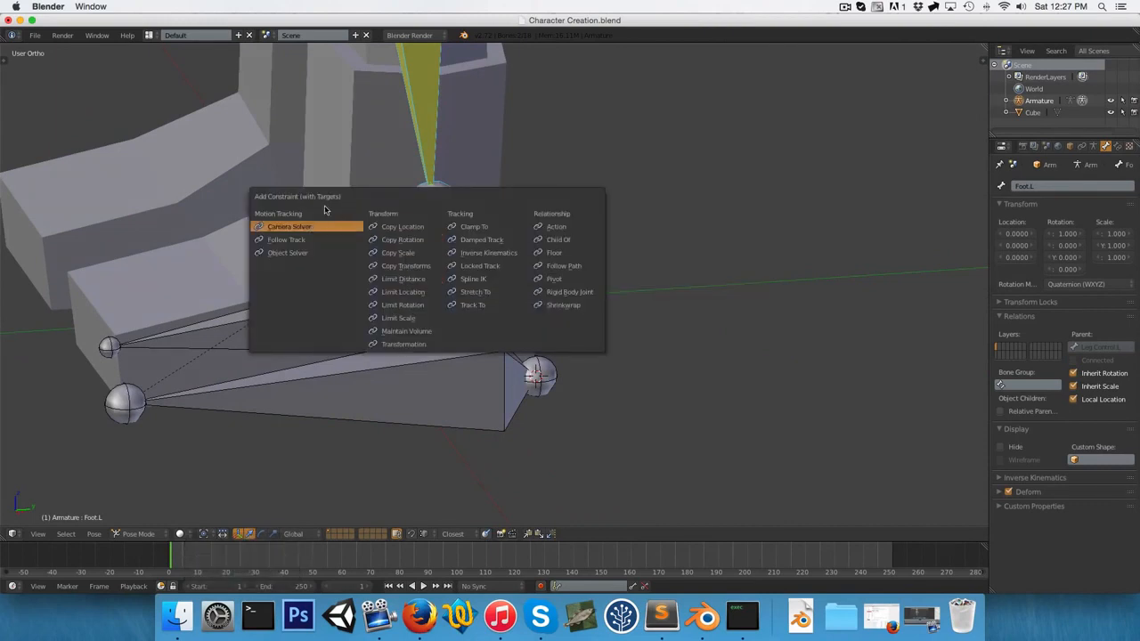
pyautogui.click(397, 229)
# Set the Head/Tail value of Foot.L's Copy Location constraint to 1.000 so the foot attaches to the ankle.
pyautogui.scroll(-3, 398, 229)
pyautogui.keyDown('shift'); pyautogui.scroll(8, 410, 235); pyautogui.keyUp('shift')
pyautogui.scroll(-3, 422, 241)
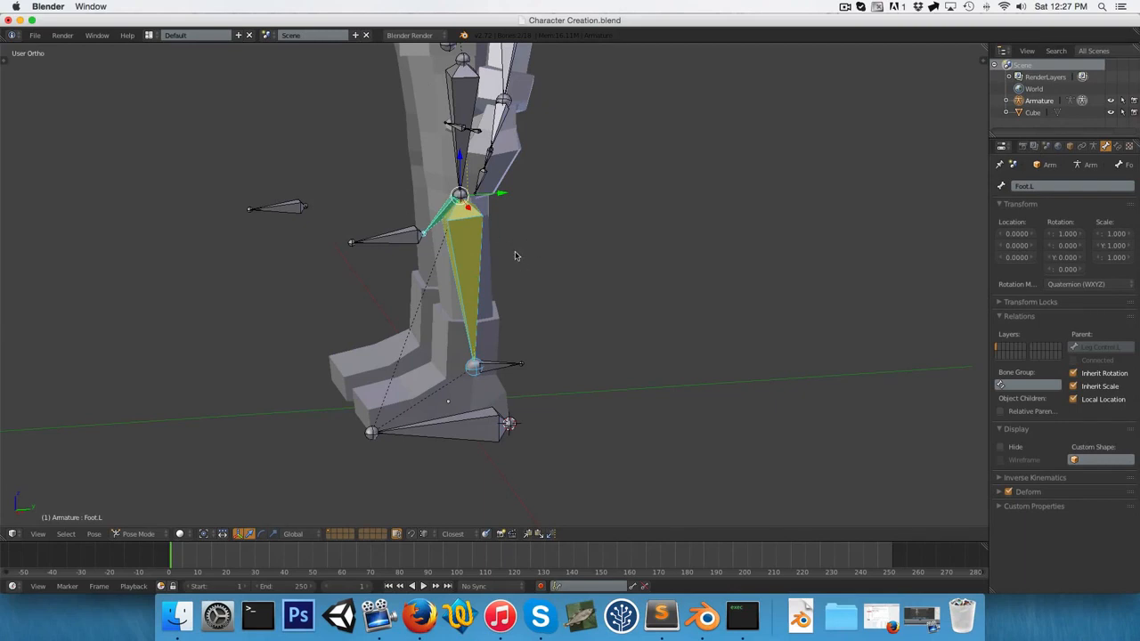
pyautogui.rightClick(446, 210)
pyautogui.rightClick(449, 205)
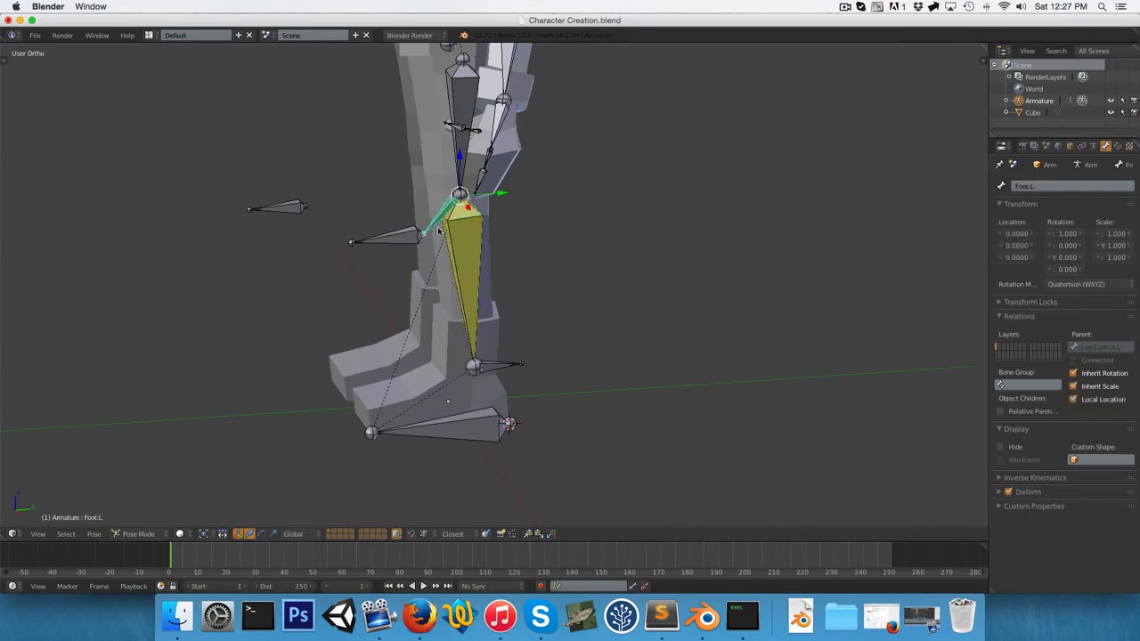
pyautogui.click(1118, 146)
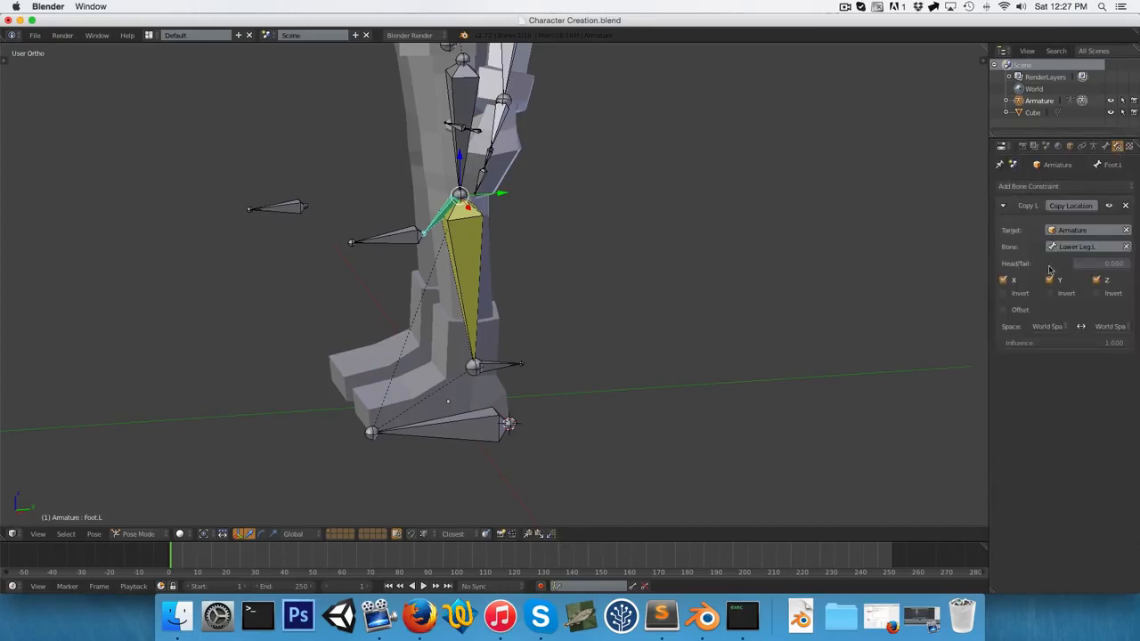
pyautogui.scroll(2, 449, 210)
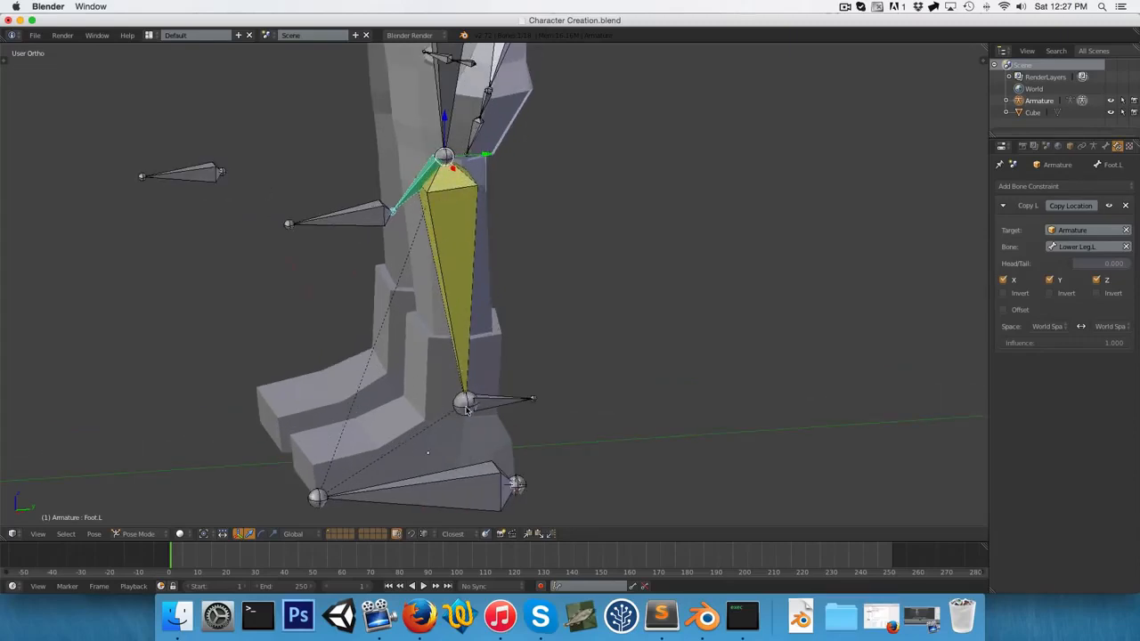
pyautogui.moveTo(1076, 265); pyautogui.dragTo(1128, 266)
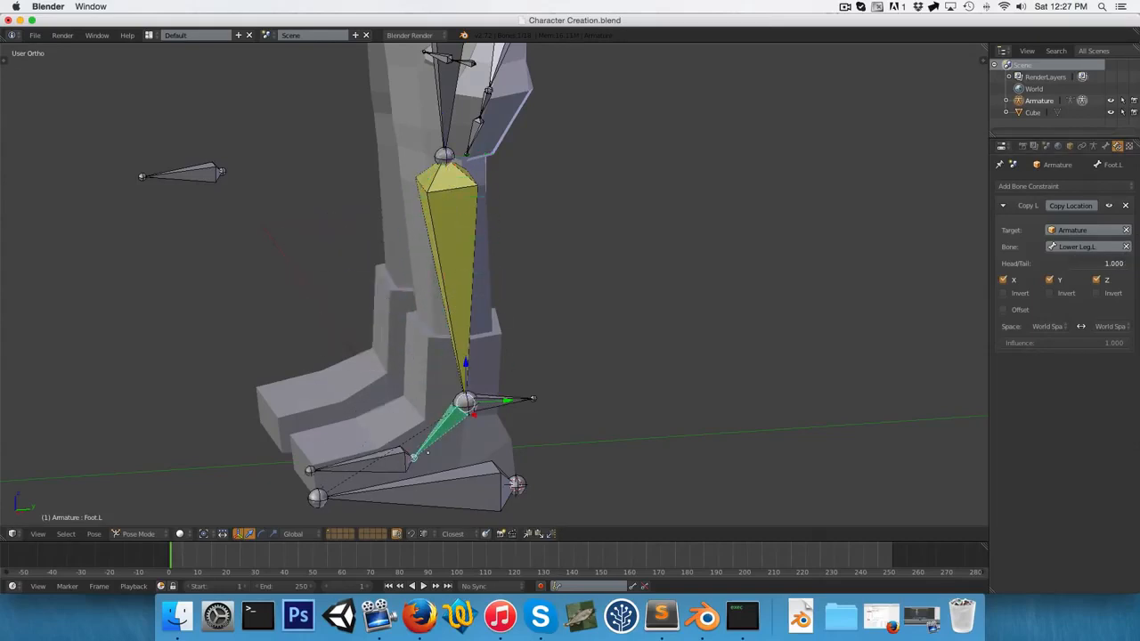
# Test the constraint in right view by moving Leg Control.L far behind the body and rotating it toe-down.
pyautogui.press('KP_3')
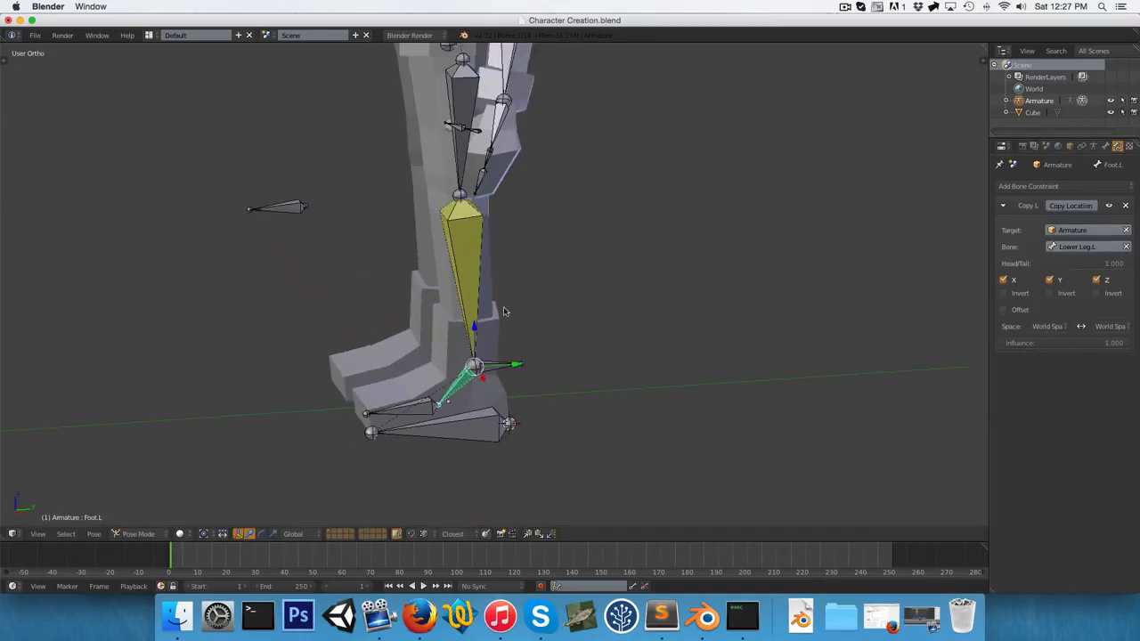
pyautogui.rightClick(472, 434)
pyautogui.press('g')
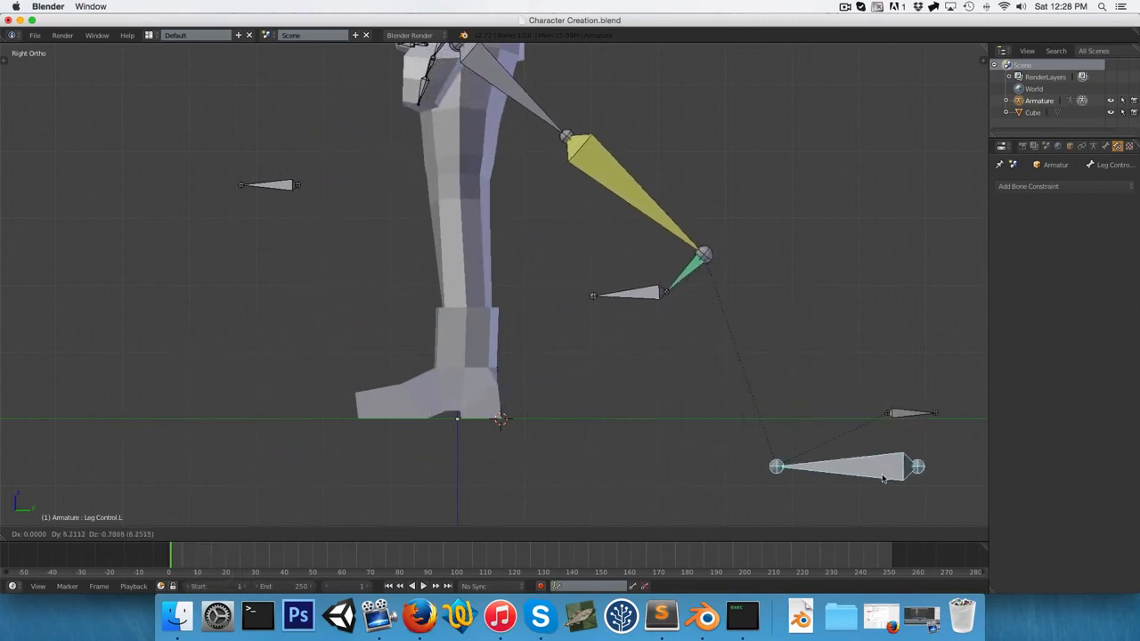
pyautogui.click(805, 310)
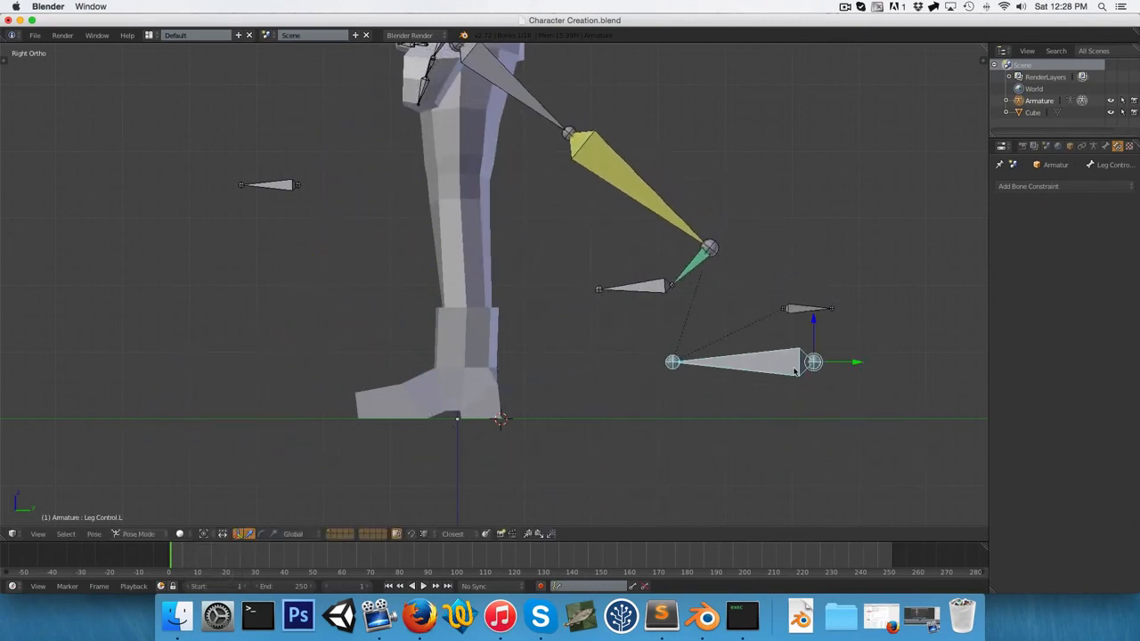
pyautogui.press('r')
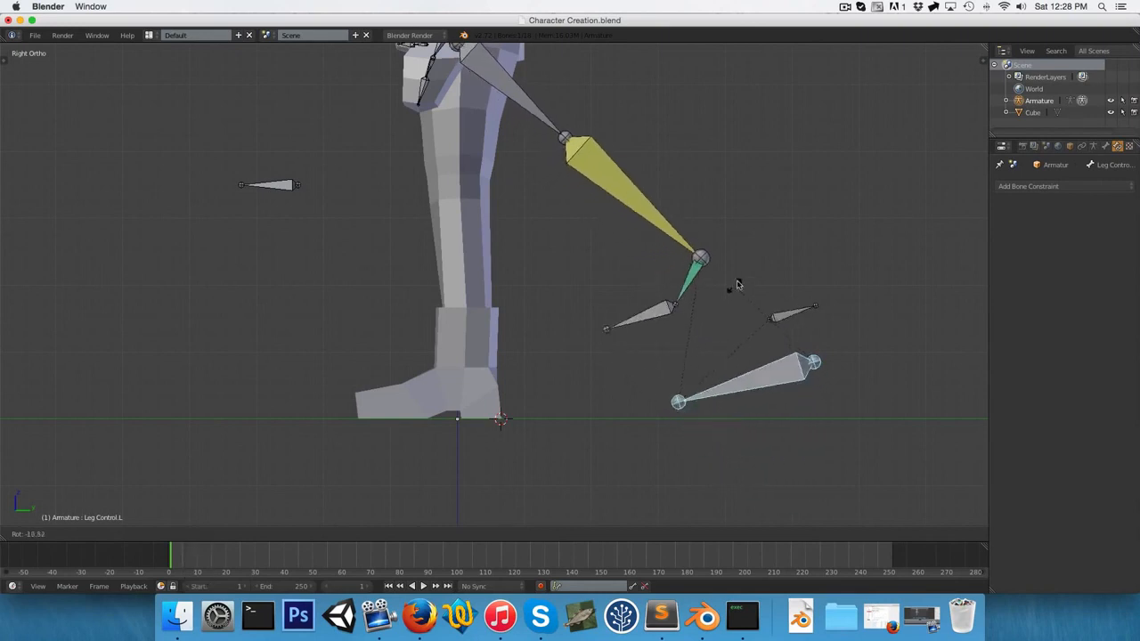
pyautogui.click(731, 363)
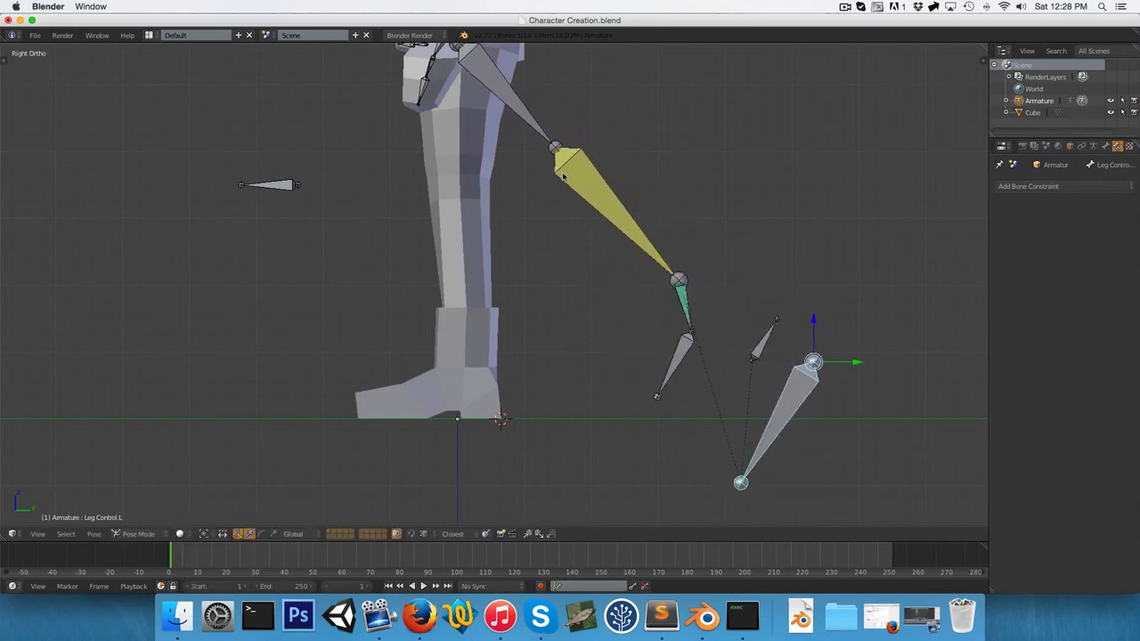
# Select every pose bone and reset the armature's rotation and location to the rest pose.
pyautogui.press('a')
pyautogui.press('a')
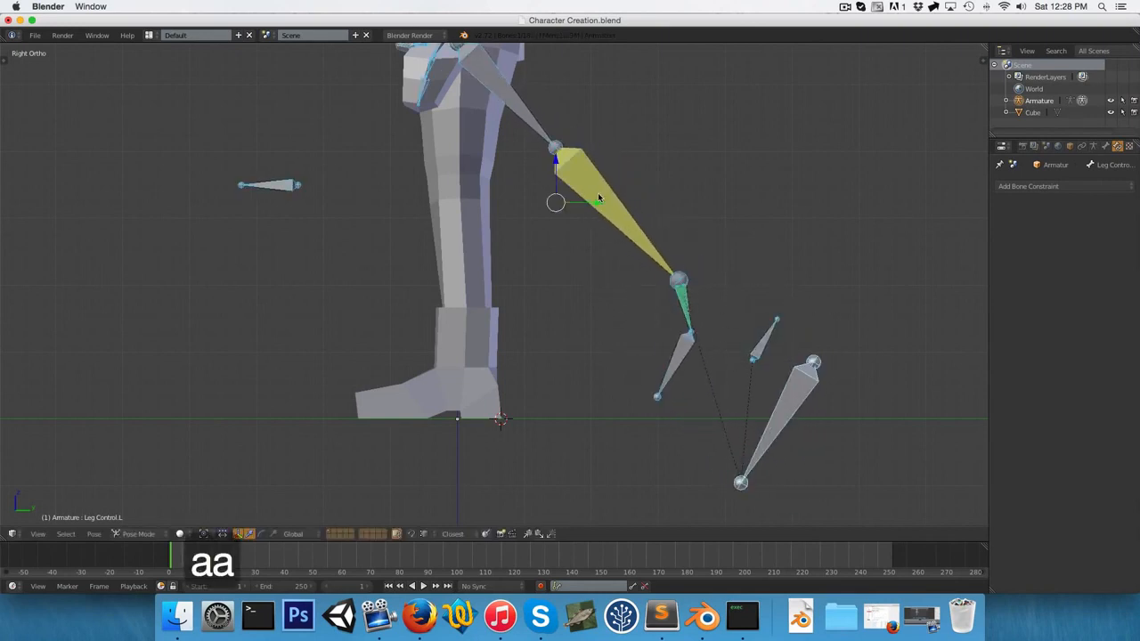
pyautogui.hotkey('alt', 'r')
pyautogui.hotkey('alt', 'g')
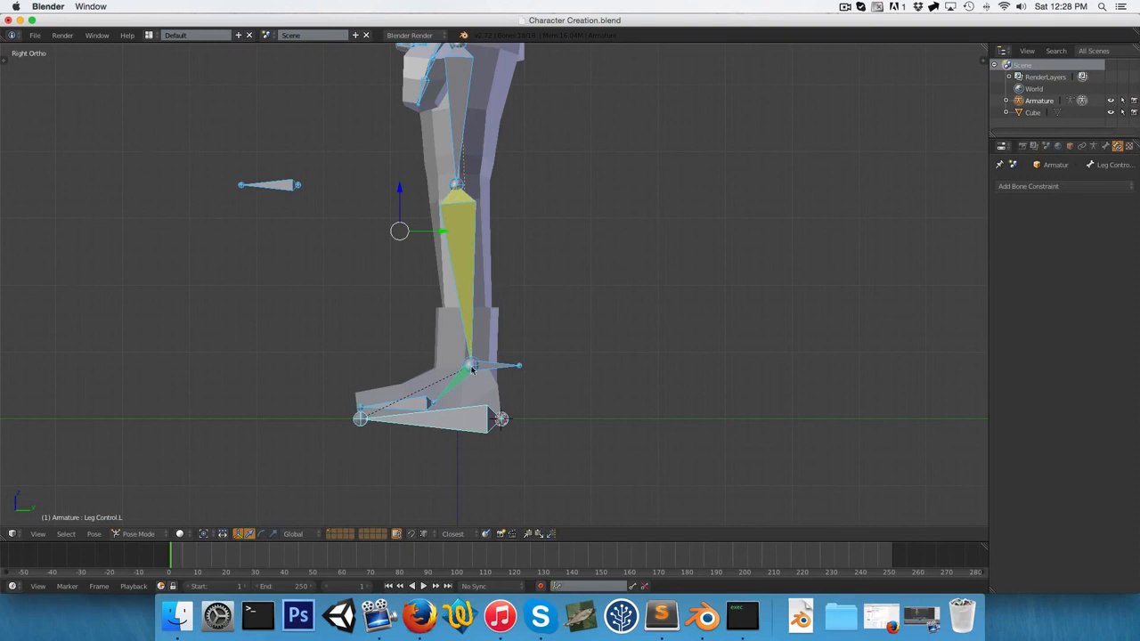
# Test the foot rig by rotating Leg Control.L toe-down and moving it slightly up and back.
pyautogui.scroll(5, 472, 369)
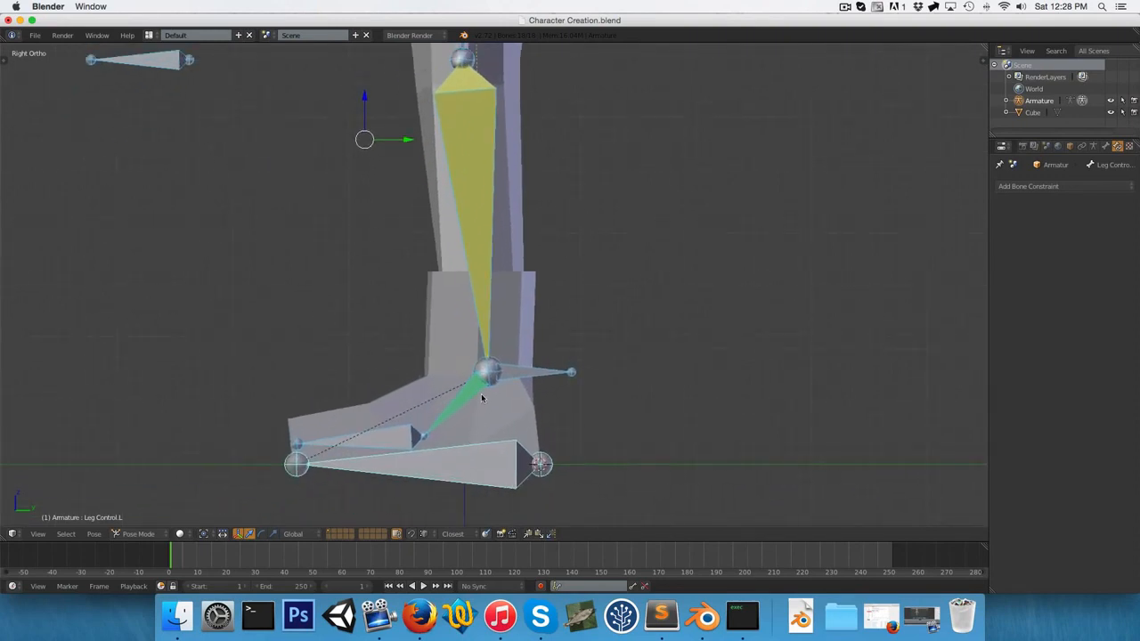
pyautogui.scroll(-2, 482, 399)
pyautogui.rightClick(477, 383)
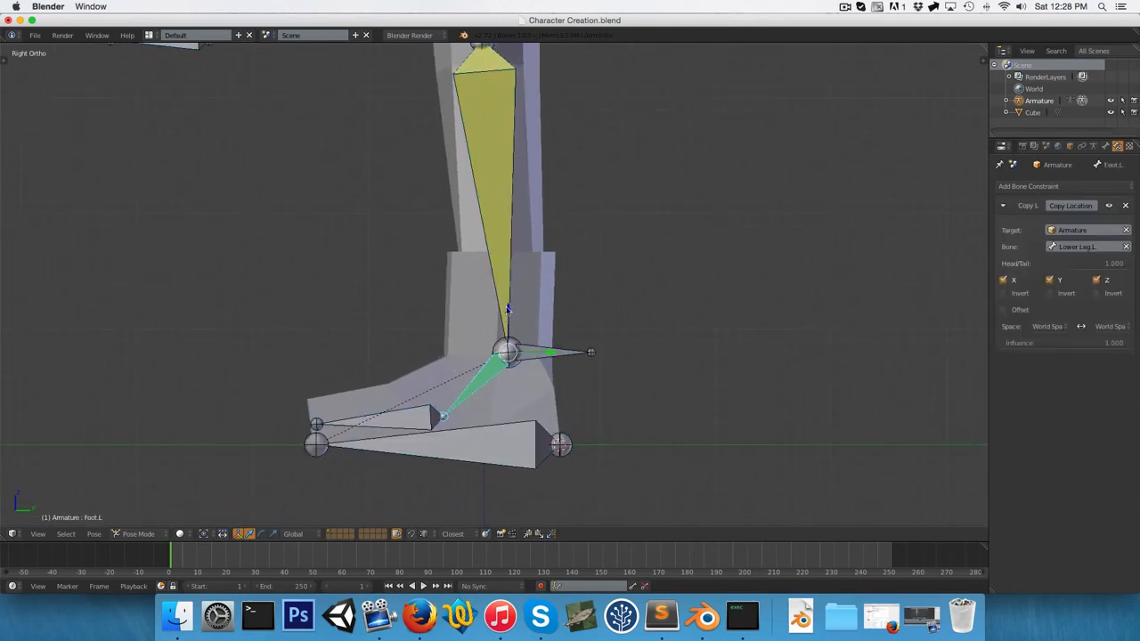
pyautogui.scroll(-2, 489, 392)
pyautogui.rightClick(528, 392)
pyautogui.press('r')
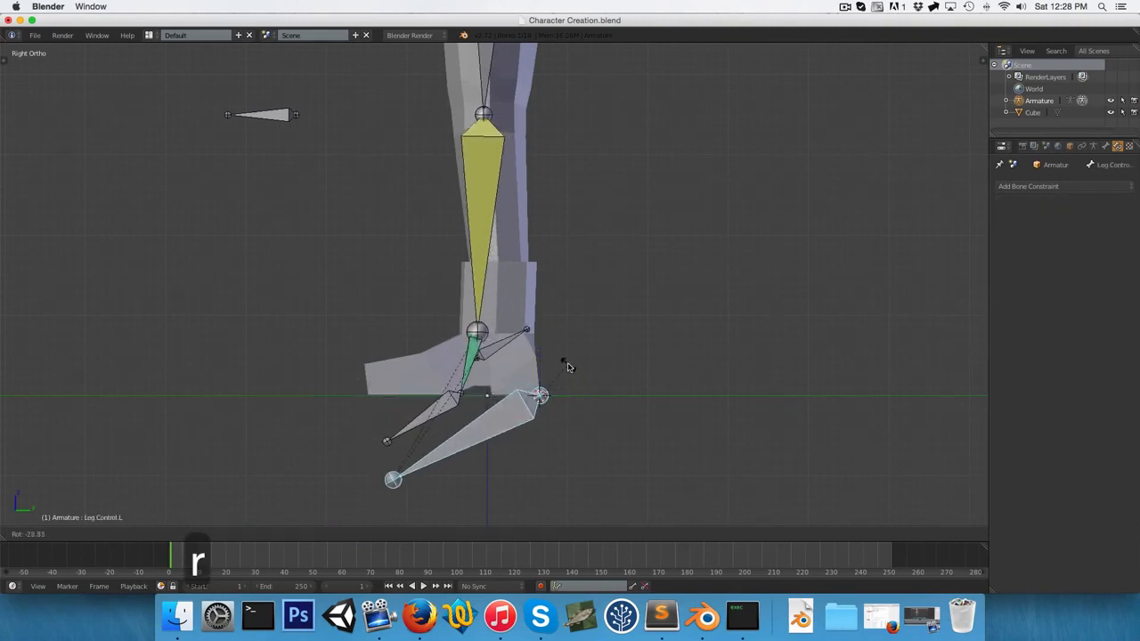
pyautogui.press('g')
pyautogui.click(589, 310)
# Rotate Toes.L upward until the toes lie nearly level with the ground.
pyautogui.rightClick(448, 383)
pyautogui.press('r')
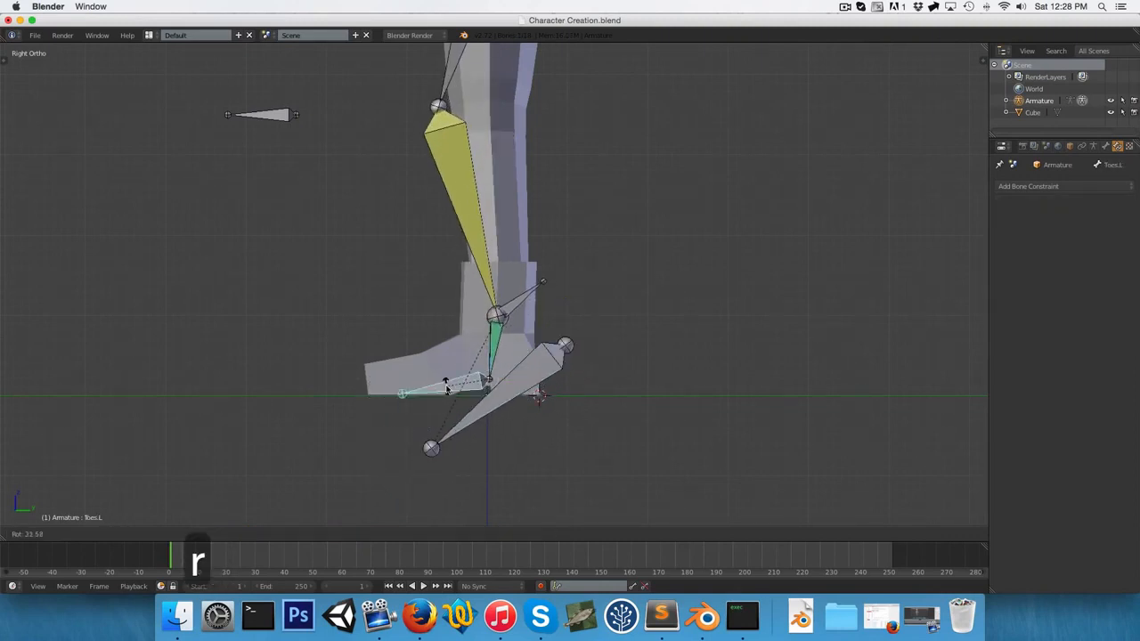
pyautogui.click(447, 385)
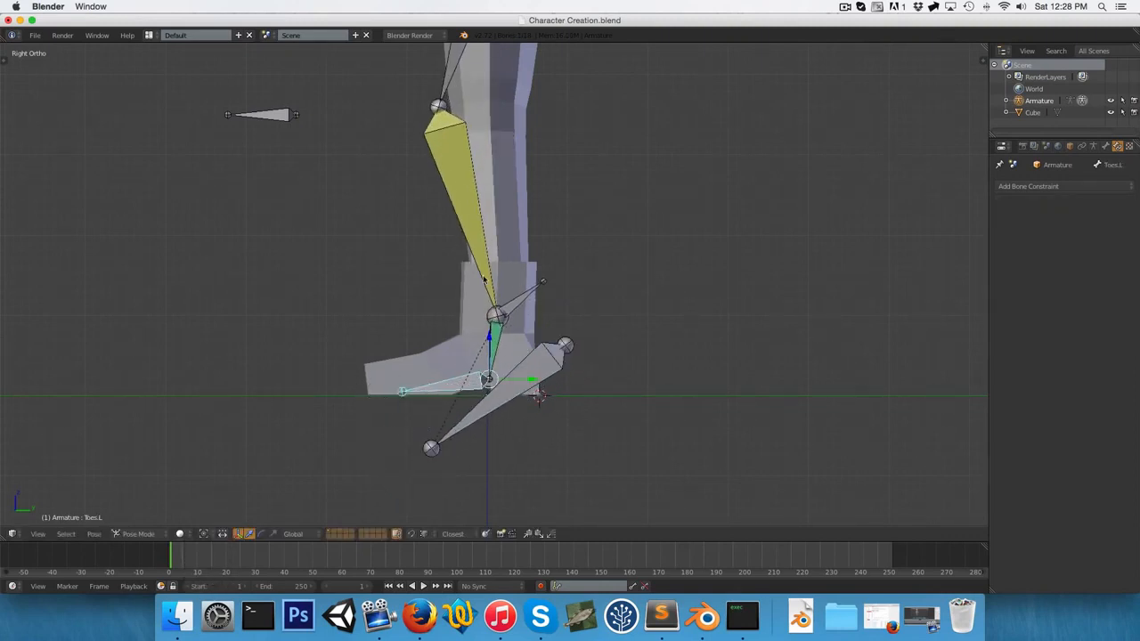
# Clear the rotation and location of all pose bones to restore the rest pose, and deselect them.
pyautogui.press('a')
pyautogui.press('a')
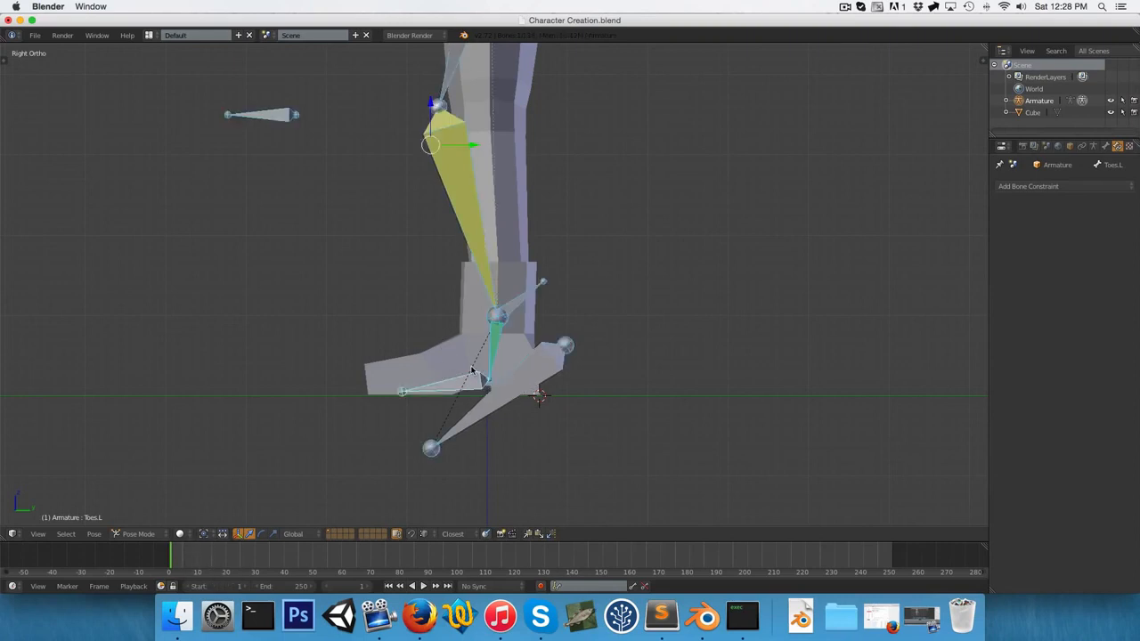
pyautogui.hotkey('alt', 'r')
pyautogui.hotkey('alt', 'g')
pyautogui.press('a')
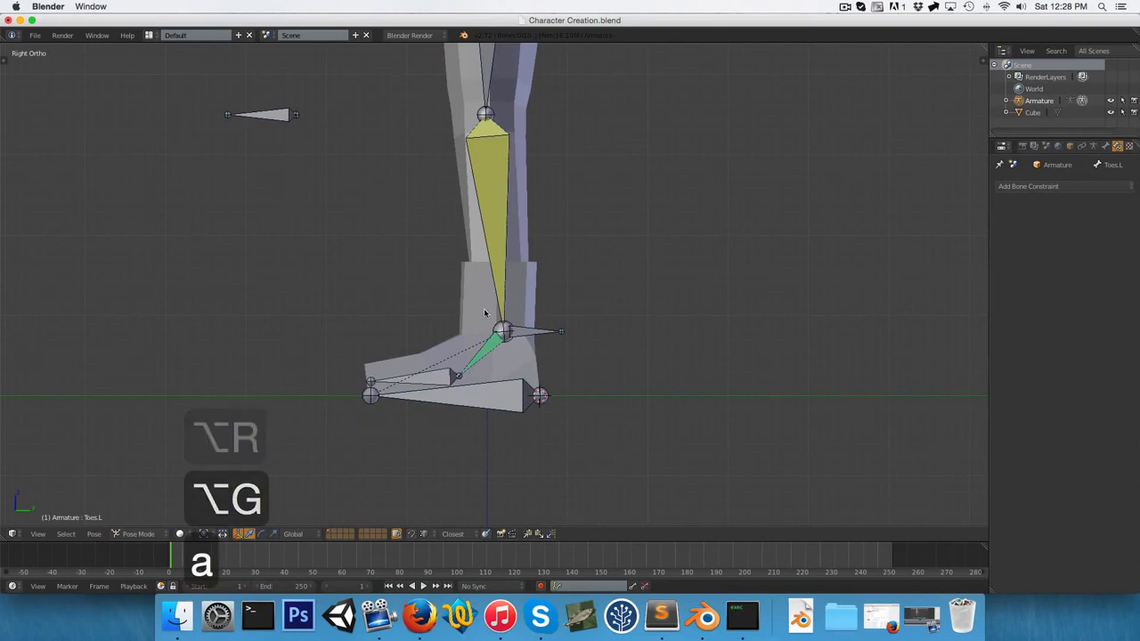
pyautogui.moveTo(472, 369); pyautogui.dragTo(346, 350, button='middle')
pyautogui.press('KP_3')
pyautogui.scroll(3, 498, 292)
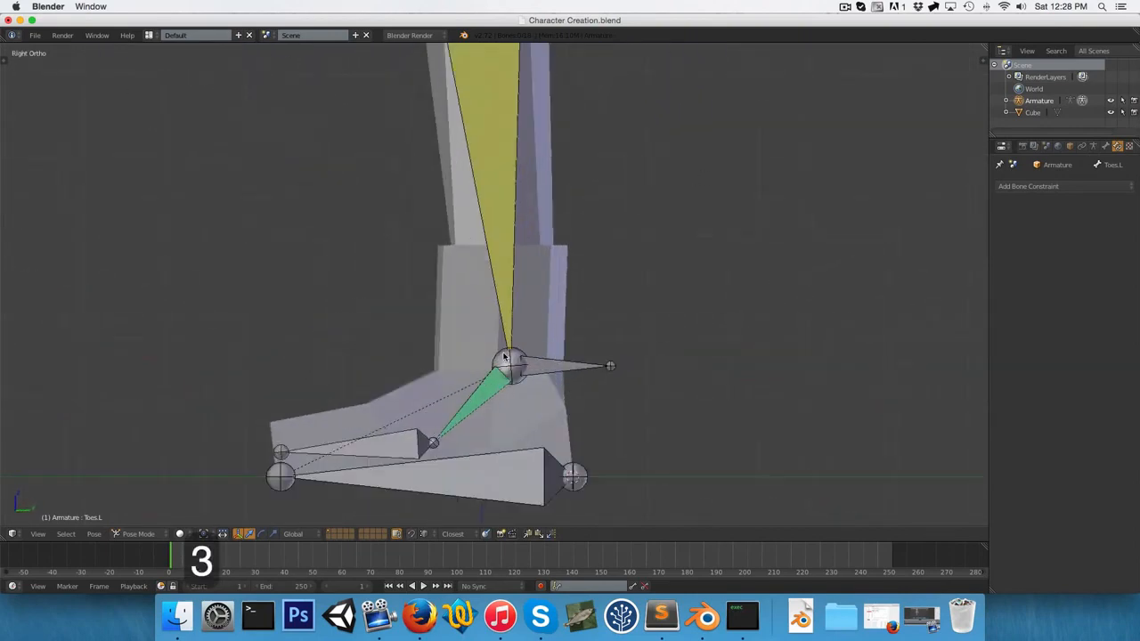
pyautogui.keyDown('shift'); pyautogui.moveTo(499, 311); pyautogui.dragTo(539, 179, button='middle'); pyautogui.keyUp('shift')
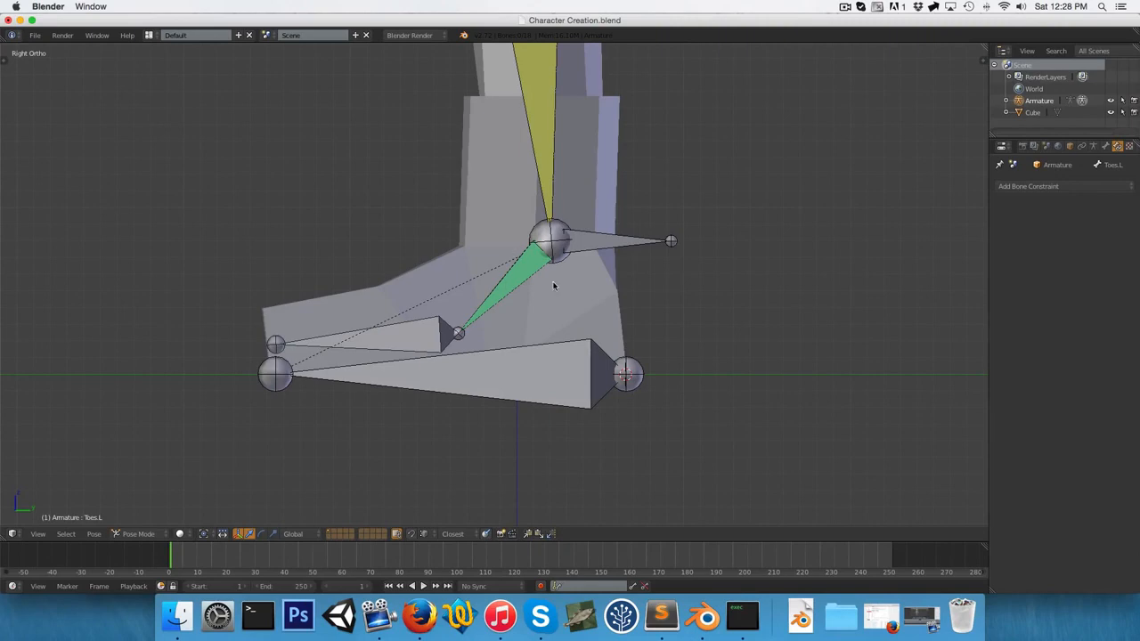
pyautogui.rightClick(533, 277)
pyautogui.press('Tab')
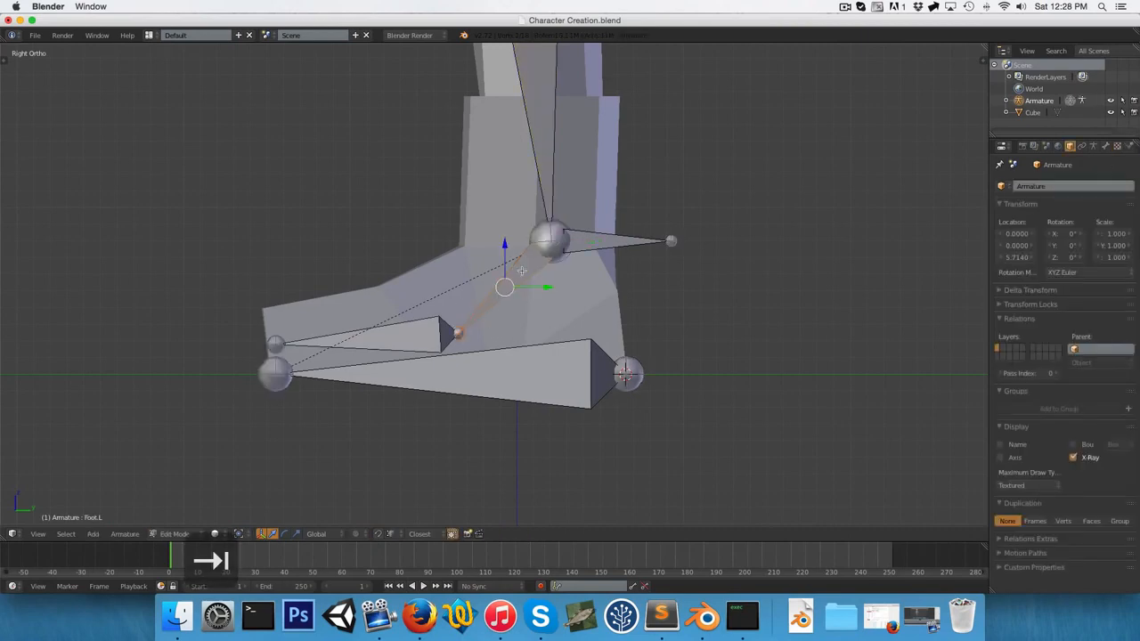
pyautogui.rightClick(416, 333)
pyautogui.scroll(-1, 478, 293)
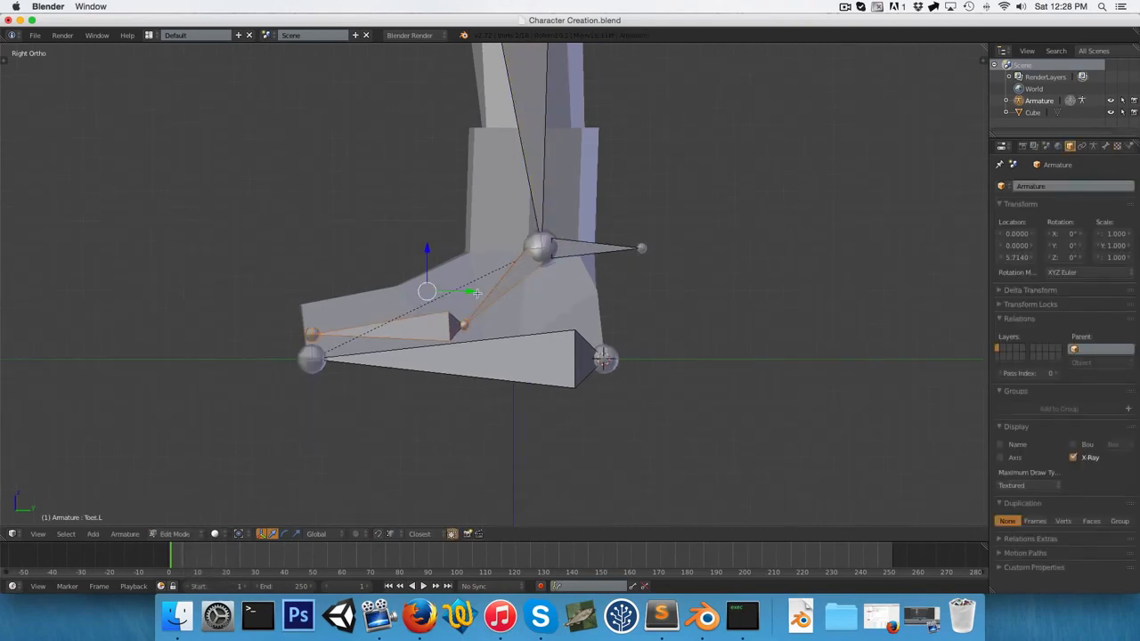
pyautogui.hotkey('shift', 'd')
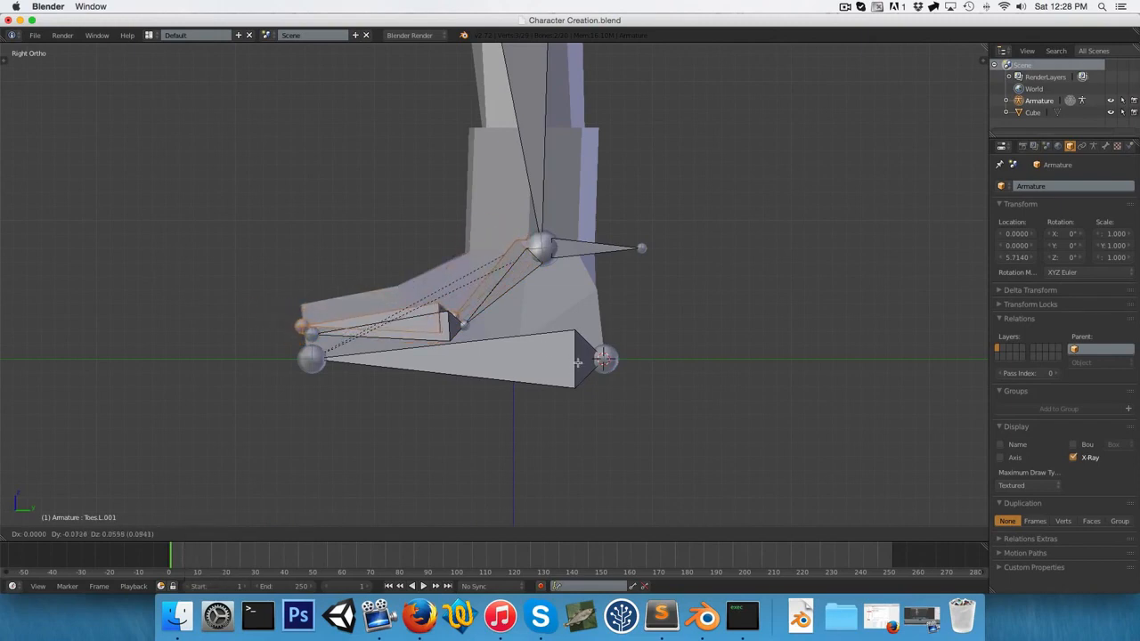
pyautogui.press('Escape')
pyautogui.press('super+z')
pyautogui.press('g')
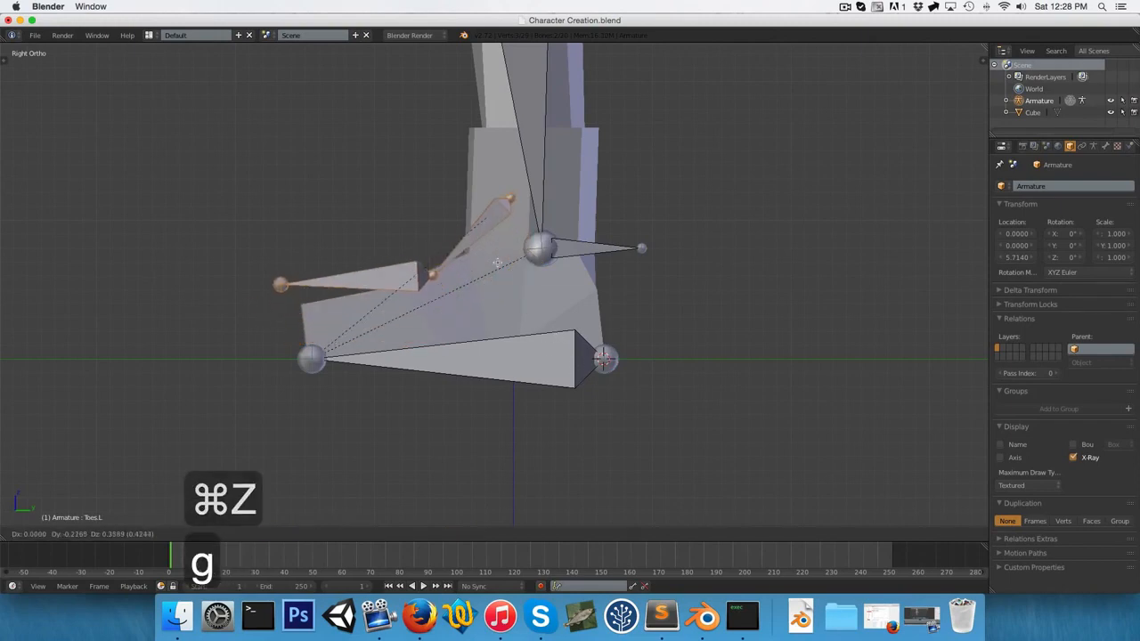
pyautogui.rightClick(505, 304)
pyautogui.scroll(-4, 494, 318)
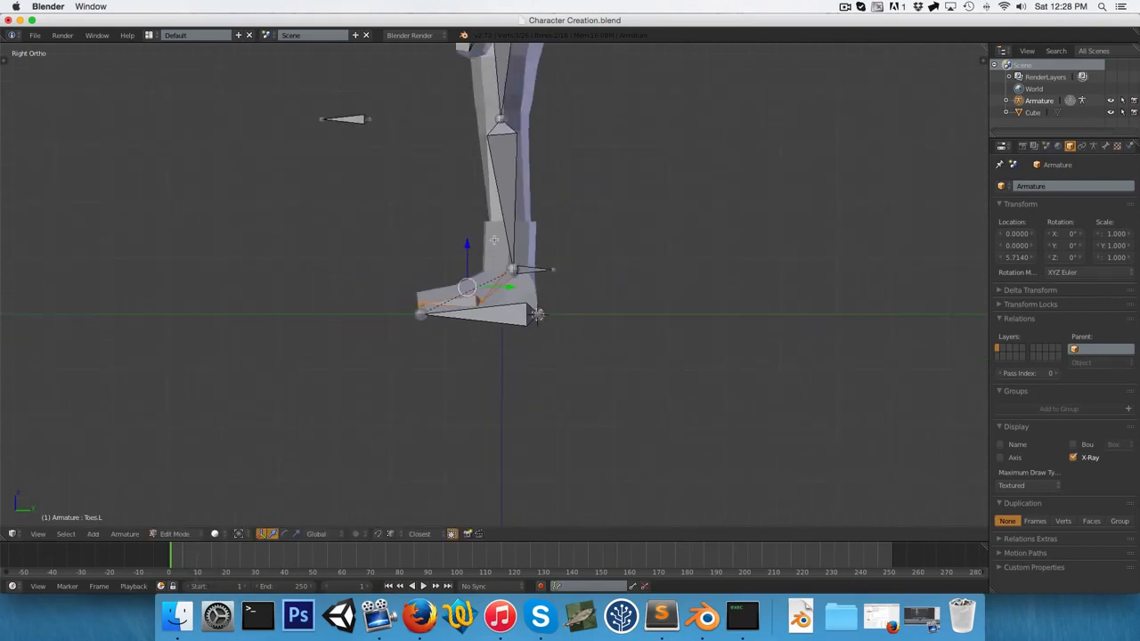
# In pose mode, display the armature's bones as B-Bones and set its maximum draw type to Wire.
pyautogui.press('Tab')
pyautogui.scroll(3, 514, 238)
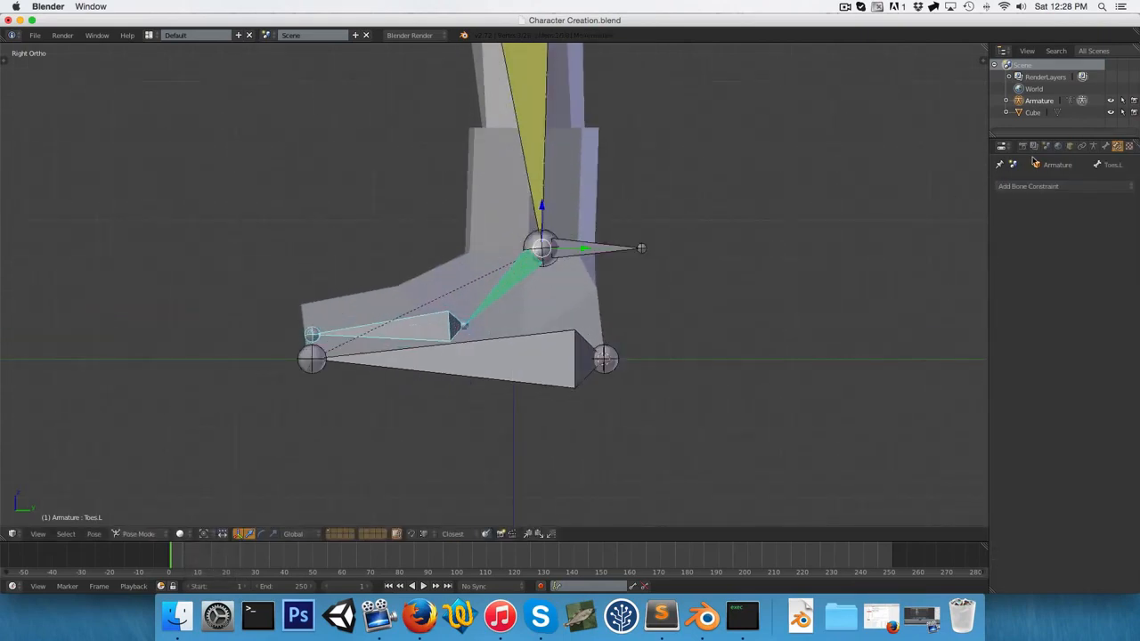
pyautogui.click(1094, 146)
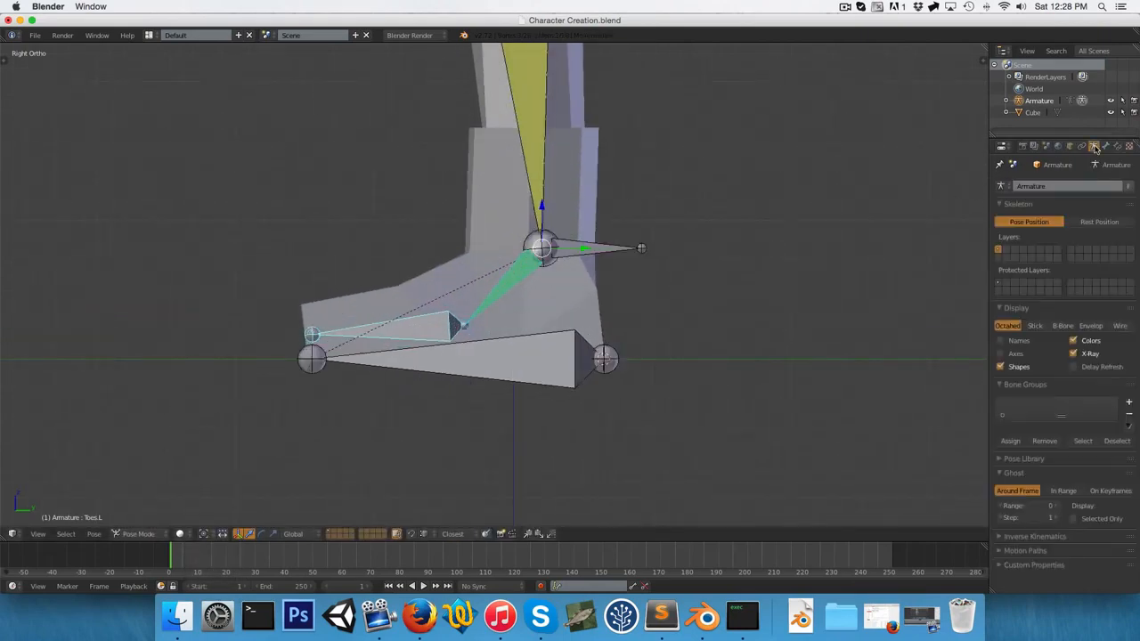
pyautogui.click(1063, 327)
pyautogui.click(1070, 146)
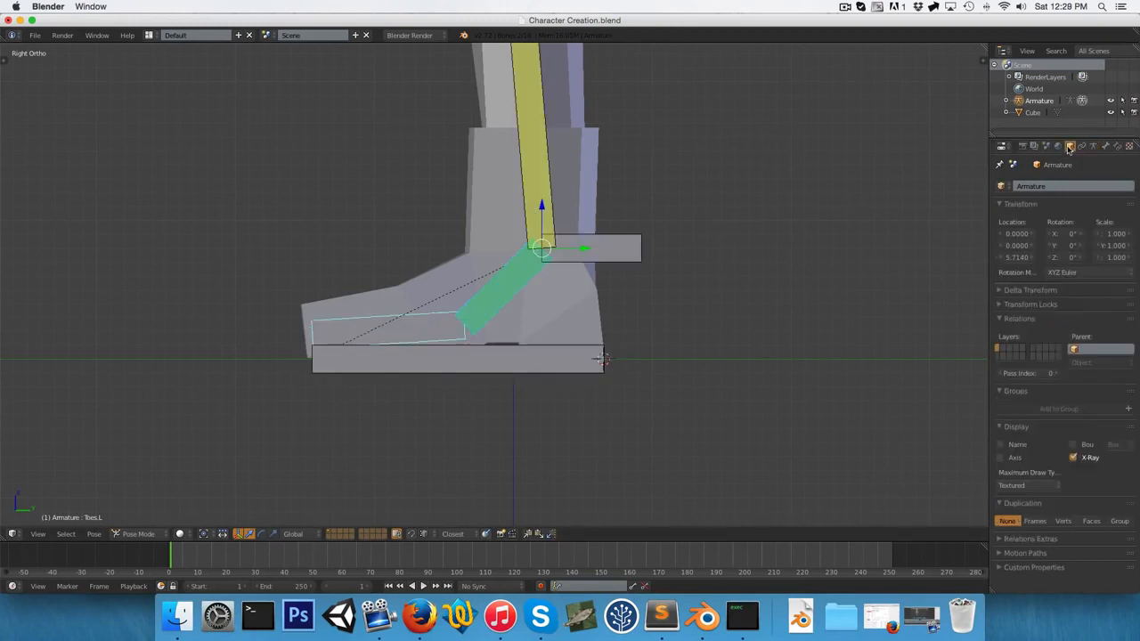
pyautogui.click(1029, 485)
pyautogui.click(996, 458)
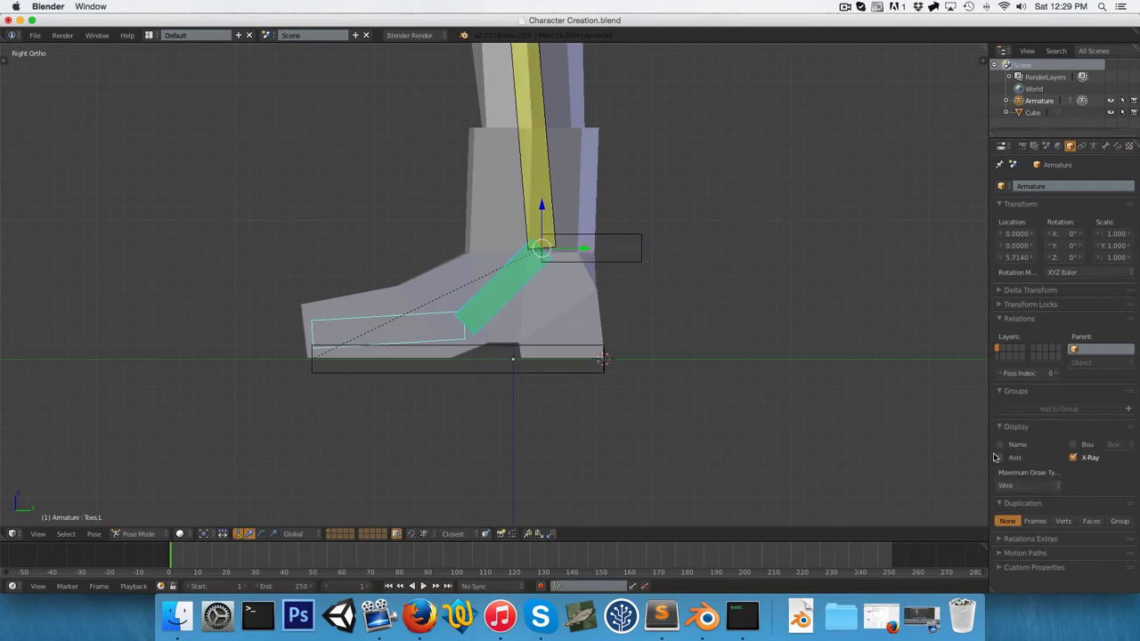
# Duplicate the Foot.L and Toes.L bones in edit mode, leaving the copies exactly in place.
pyautogui.press('a')
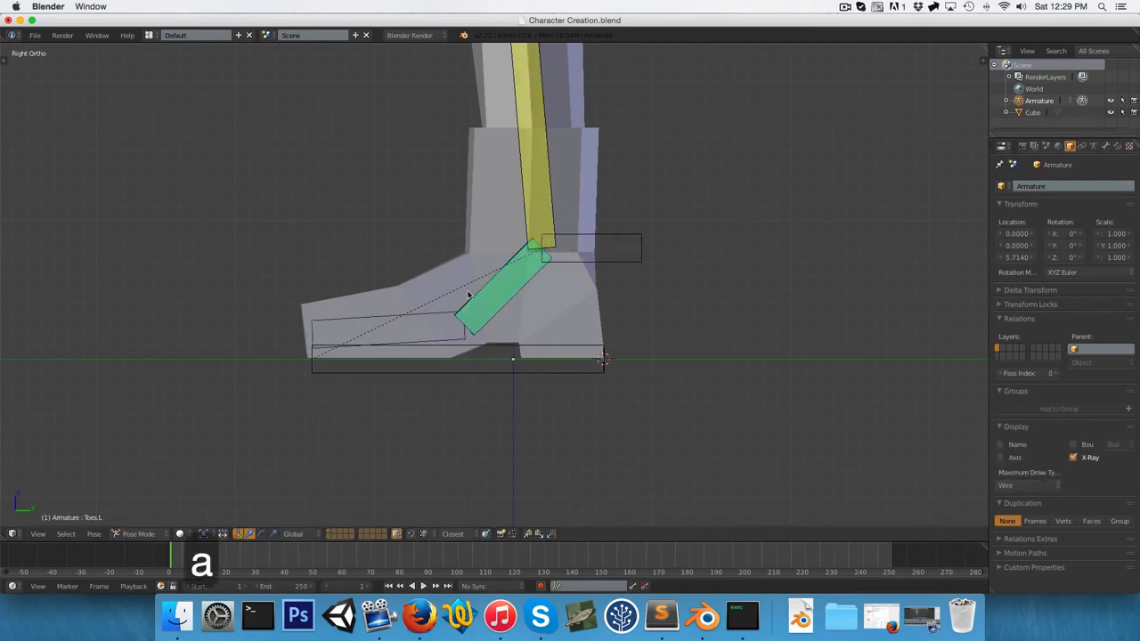
pyautogui.scroll(2, 475, 330)
pyautogui.press('Tab')
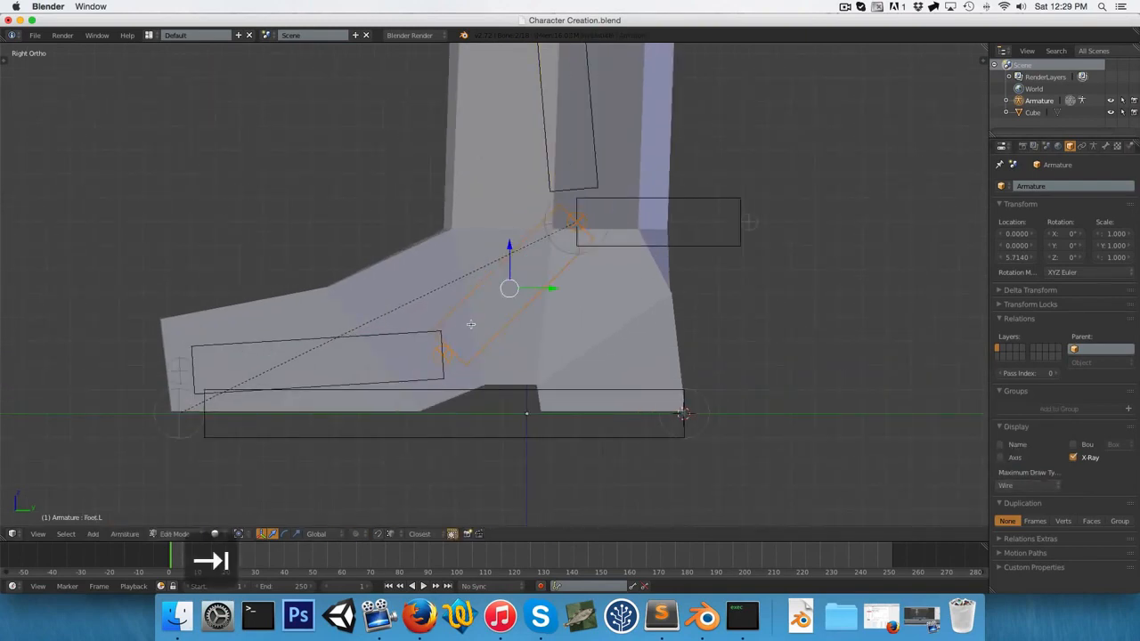
pyautogui.rightClick(402, 335)
pyautogui.scroll(-2, 426, 355)
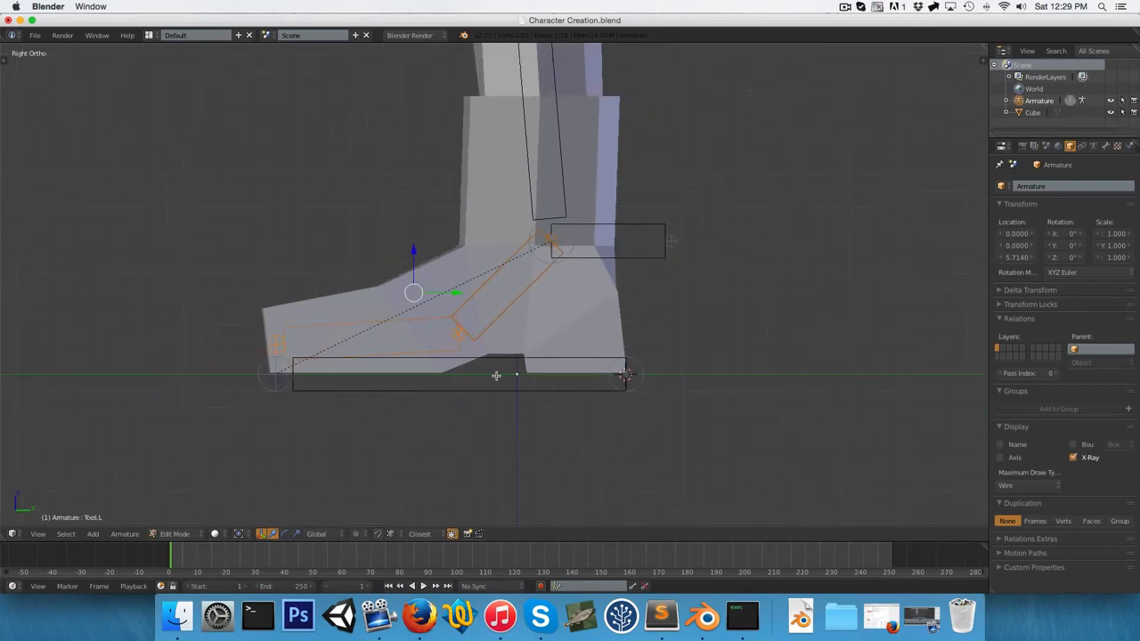
pyautogui.hotkey('shift', 'd')
pyautogui.rightClick(525, 376)
# Scale up the B-Bone display thickness of the duplicated foot and toe bones so they surround the originals.
pyautogui.hotkey('alt', 's')
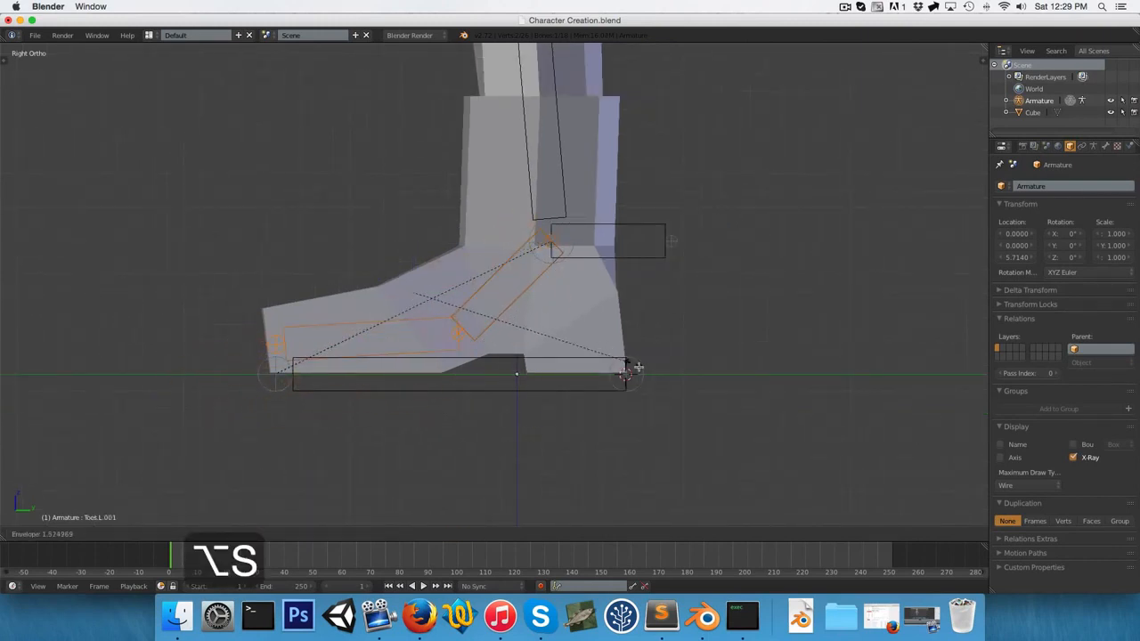
pyautogui.rightClick(504, 369)
pyautogui.hotkey('ctrl', 'alt', 's')
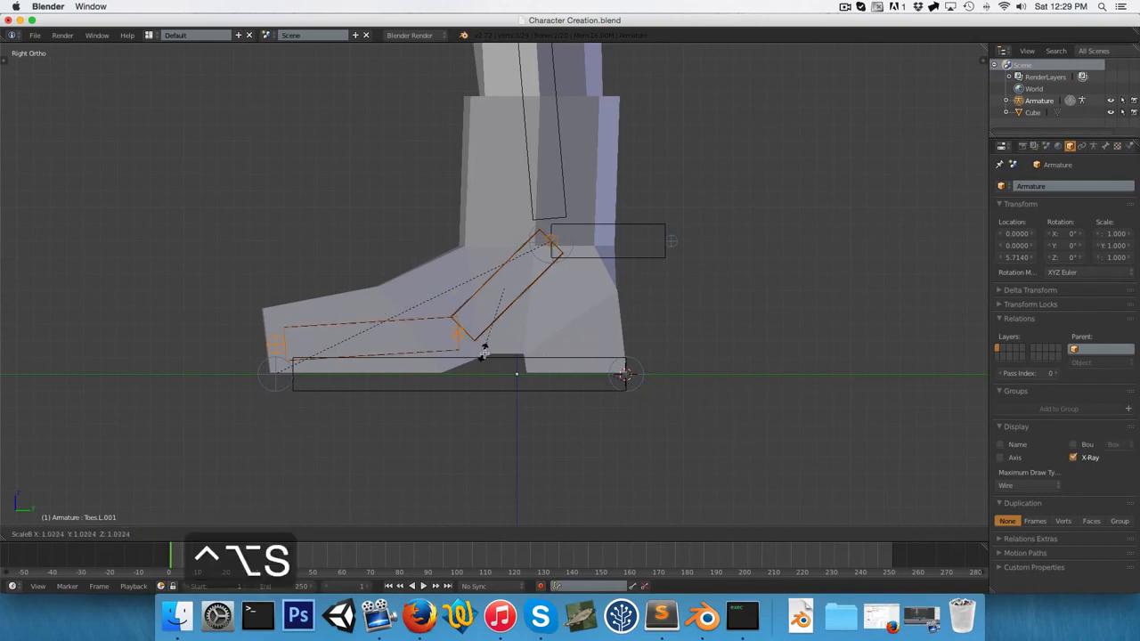
pyautogui.click(555, 383)
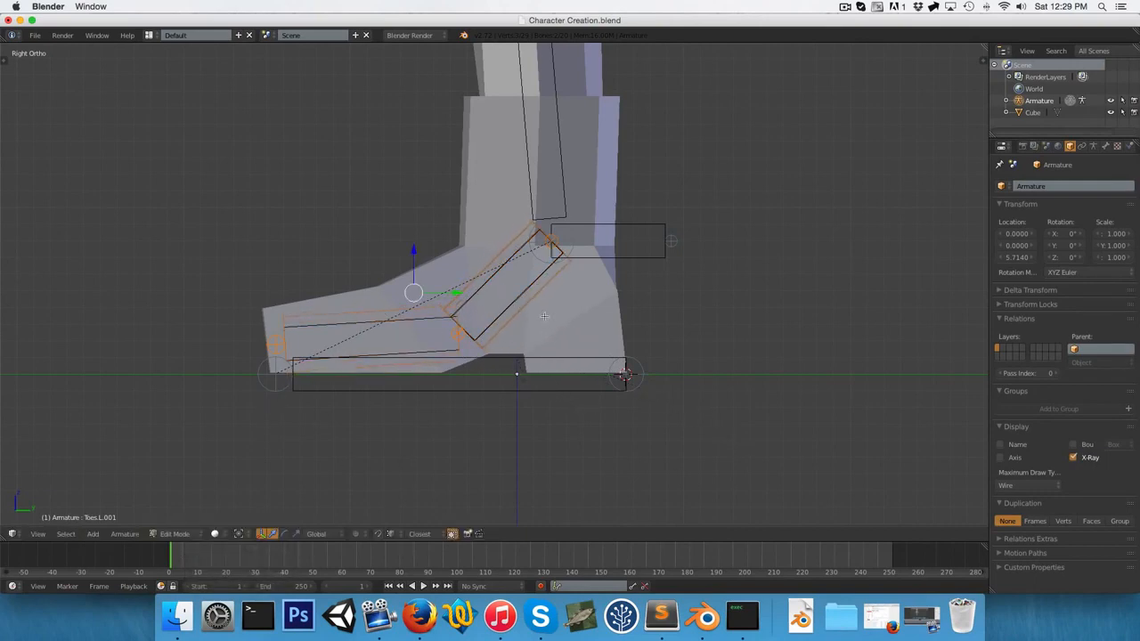
# Scale down the B-Bone display thickness of the original Foot.L and Toes.L, and return to pose mode with nothing selected.
pyautogui.rightClick(518, 297)
pyautogui.rightClick(445, 348)
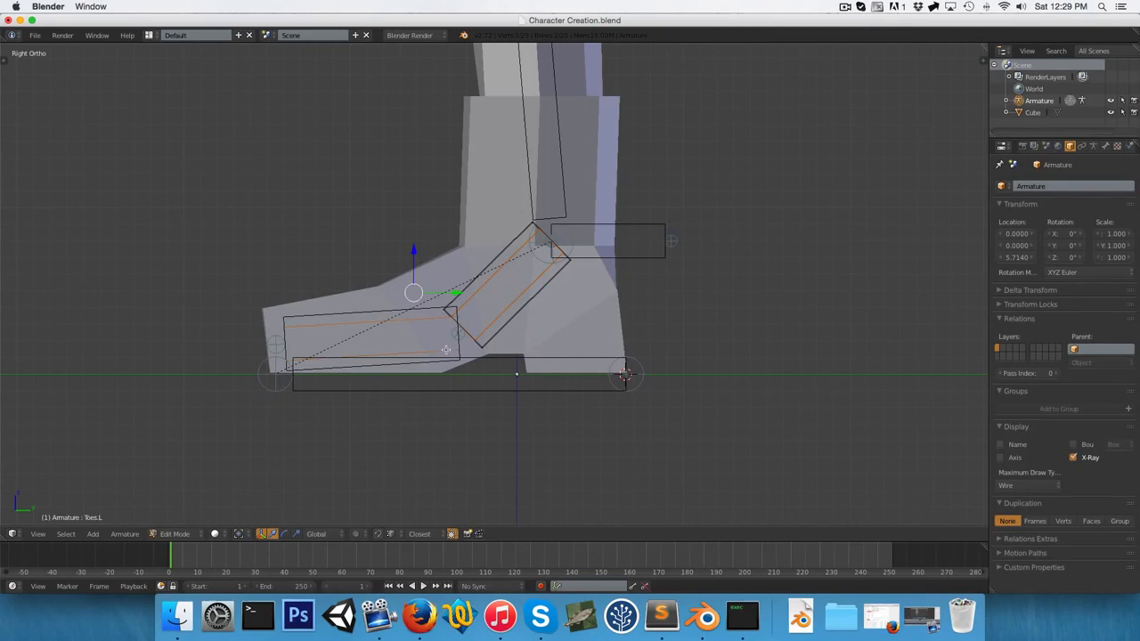
pyautogui.hotkey('ctrl', 'alt', 's')
pyautogui.click(547, 319)
pyautogui.press('z')
pyautogui.press('Tab')
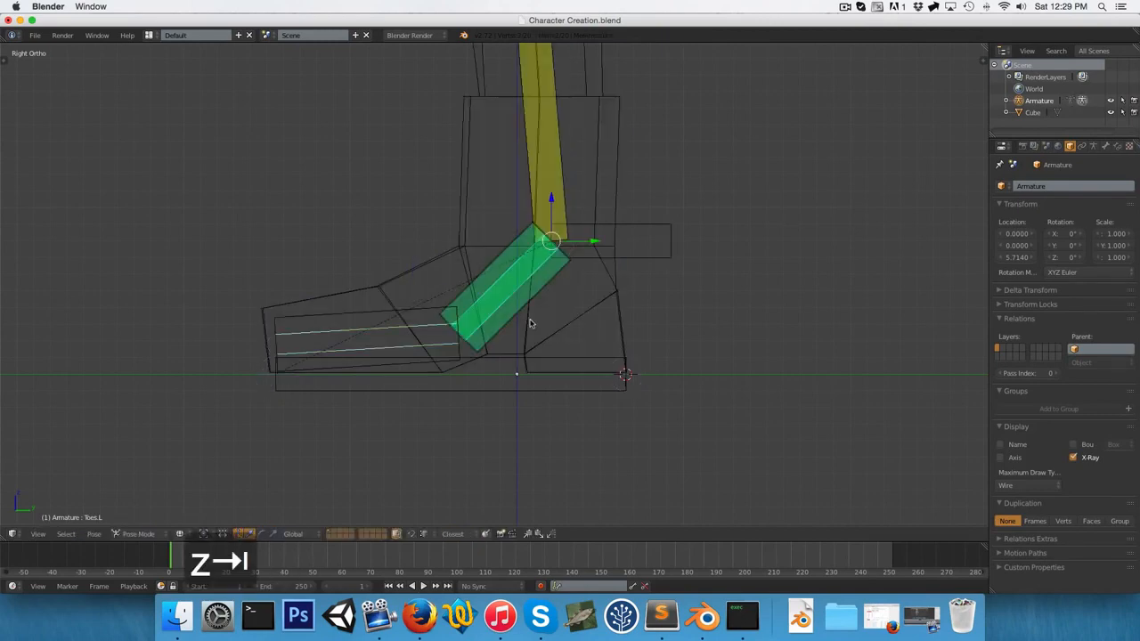
pyautogui.press('z')
pyautogui.press('a')
# Turn off Deform for the duplicated toe bone Toes.L.001.
pyautogui.rightClick(504, 321)
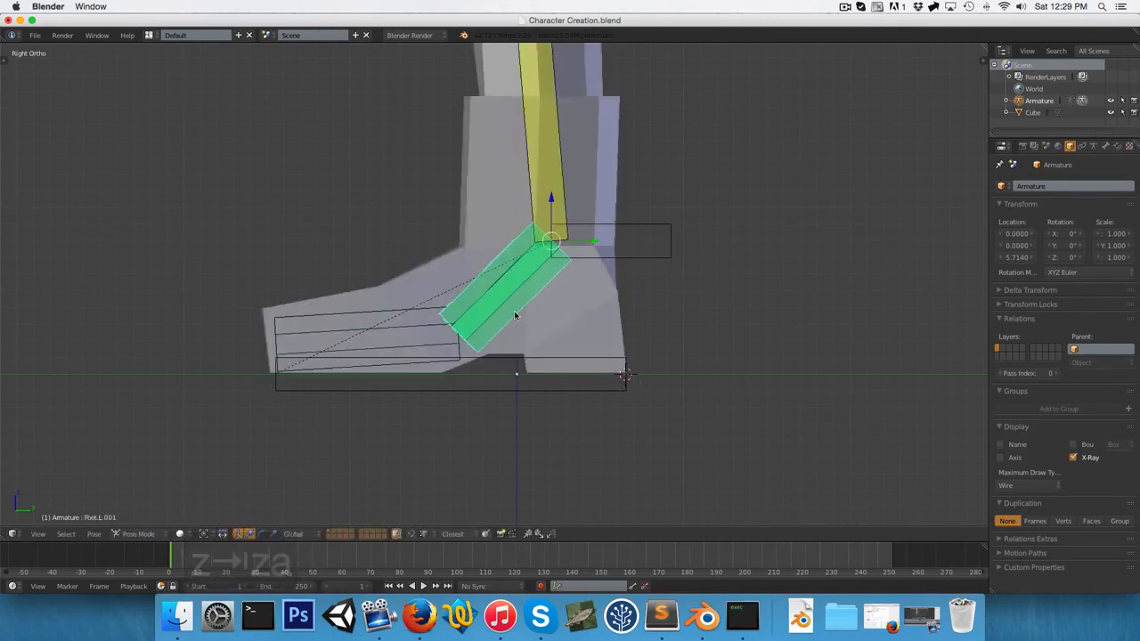
pyautogui.rightClick(410, 316)
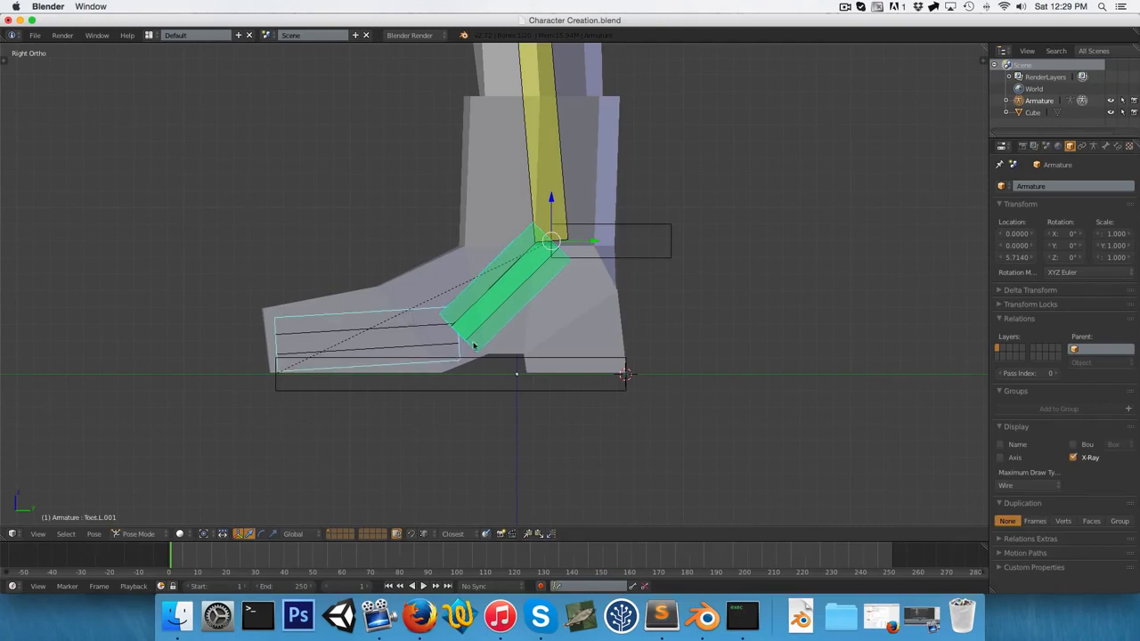
pyautogui.click(1106, 146)
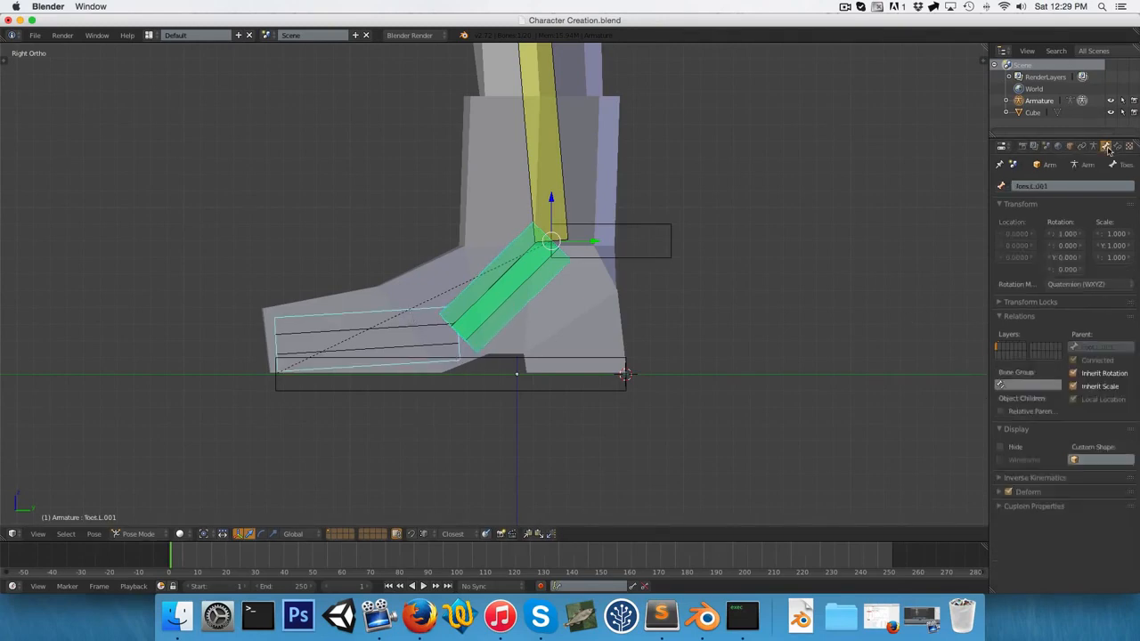
pyautogui.click(1009, 495)
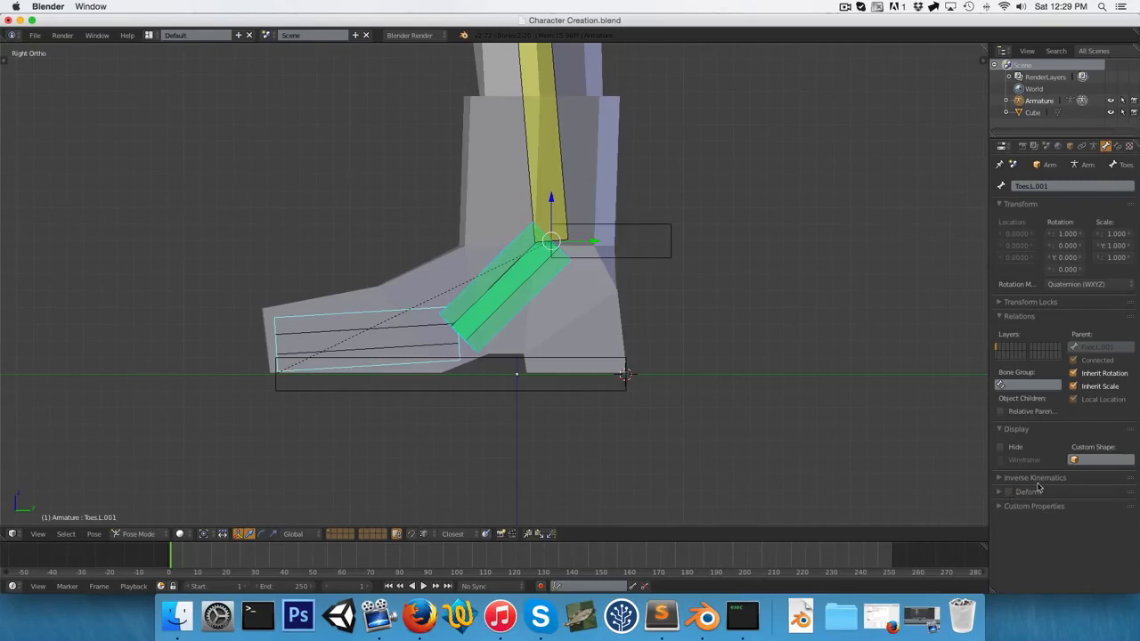
# Remove the Copy Location constraint from the duplicated foot bone Foot.L.001.
pyautogui.rightClick(491, 275)
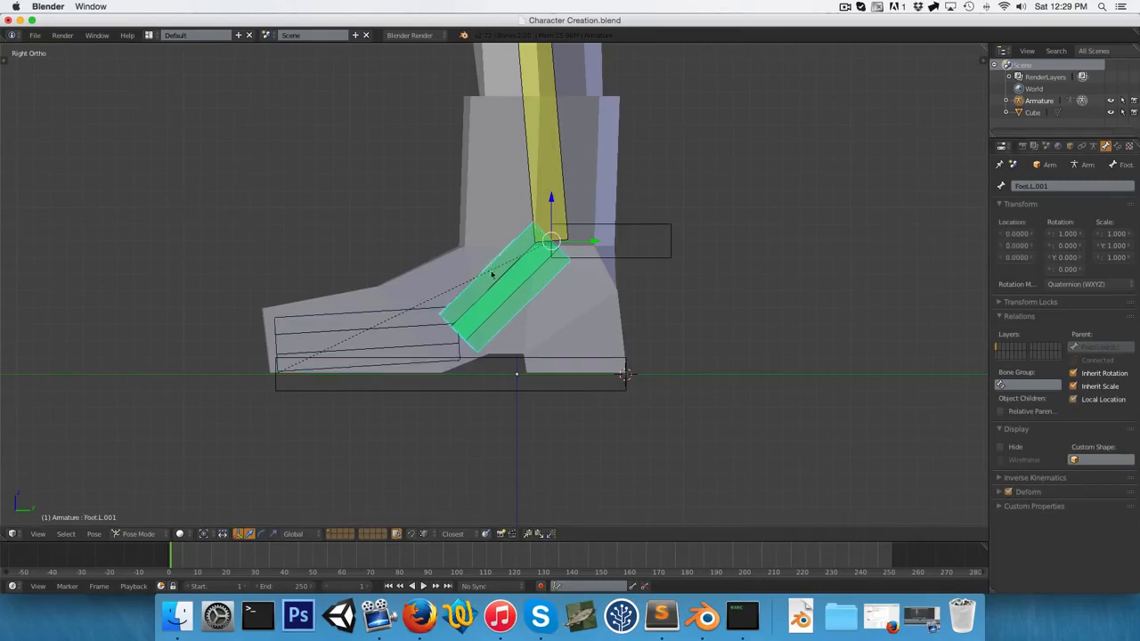
pyautogui.click(1118, 145)
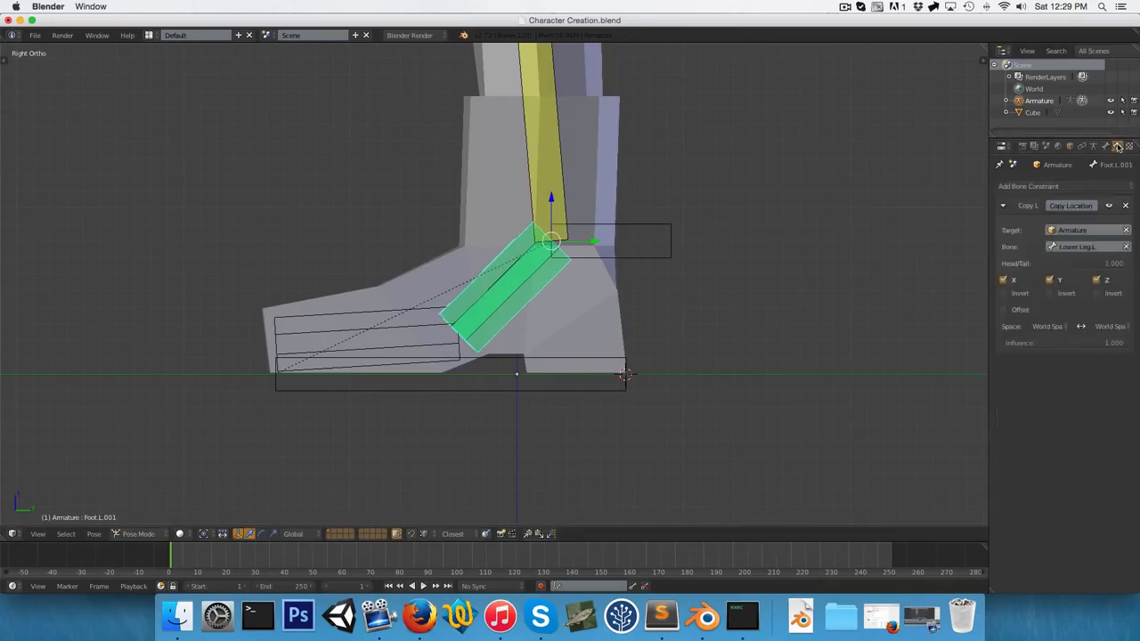
pyautogui.click(1126, 207)
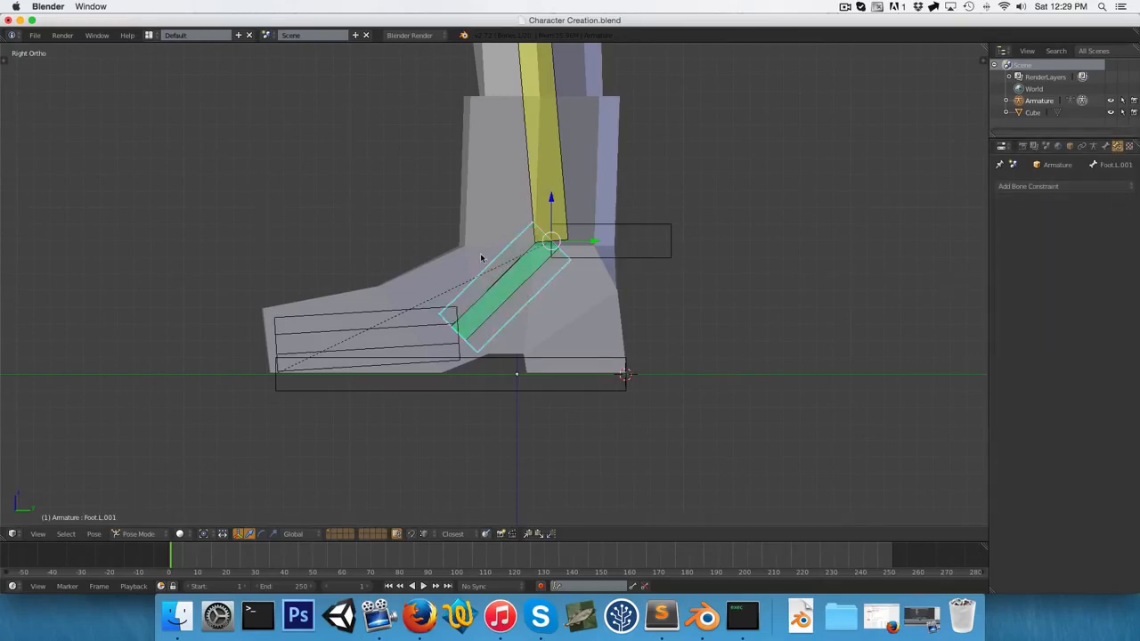
# Rename the duplicated foot bone Foot.L.001 as Foot Roll.L and turn off its Deform option.
pyautogui.click(1106, 145)
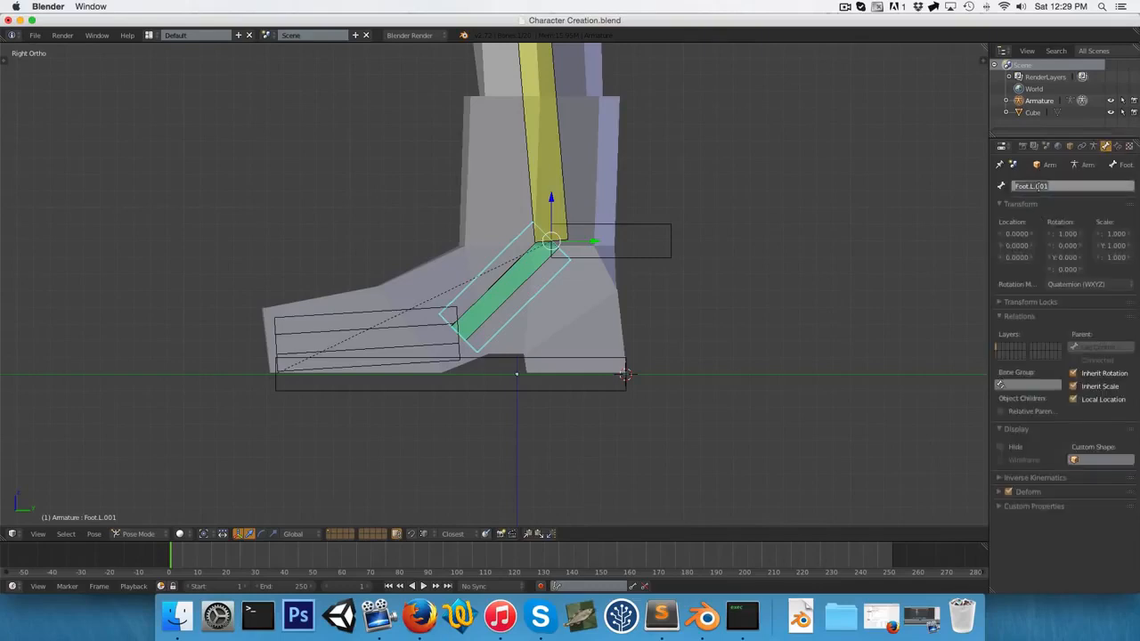
pyautogui.write('Foot Rol')
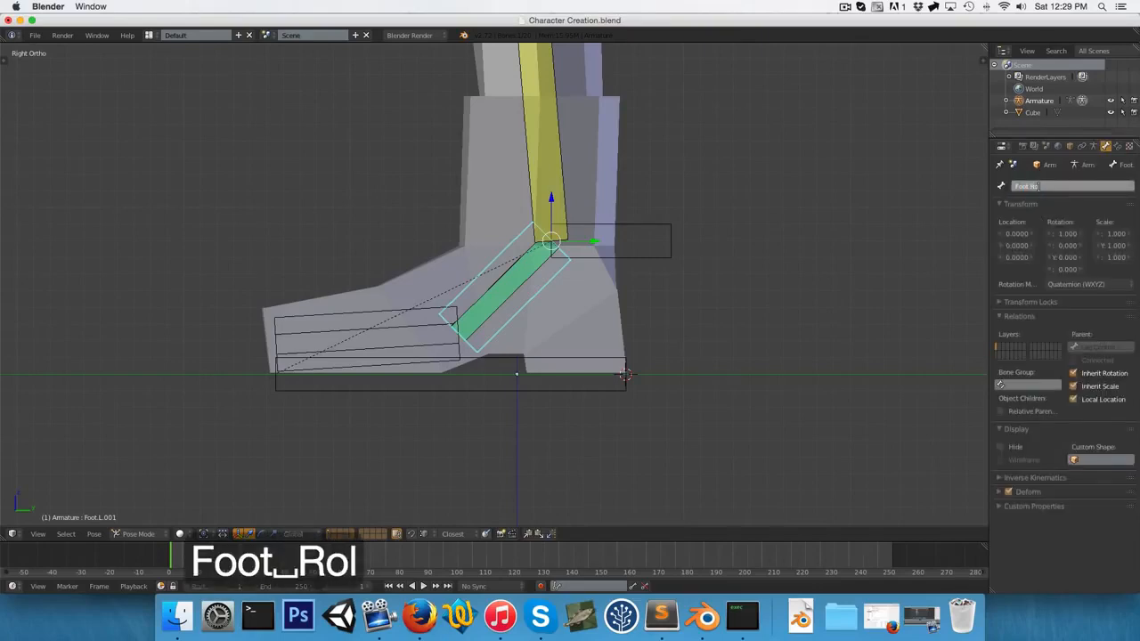
pyautogui.write('l.L')
pyautogui.press('Return')
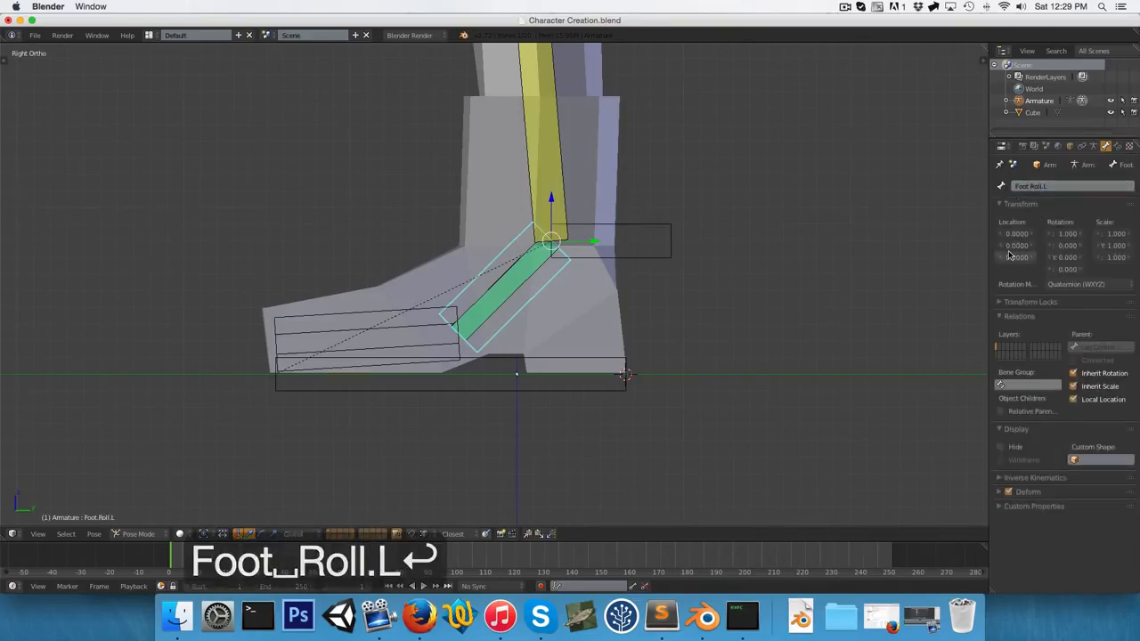
pyautogui.click(1007, 492)
# Examine the duplicated toe bone, Foot Roll.L, Leg ik.L and Leg pole target.L by selecting them one after another.
pyautogui.rightClick(429, 313)
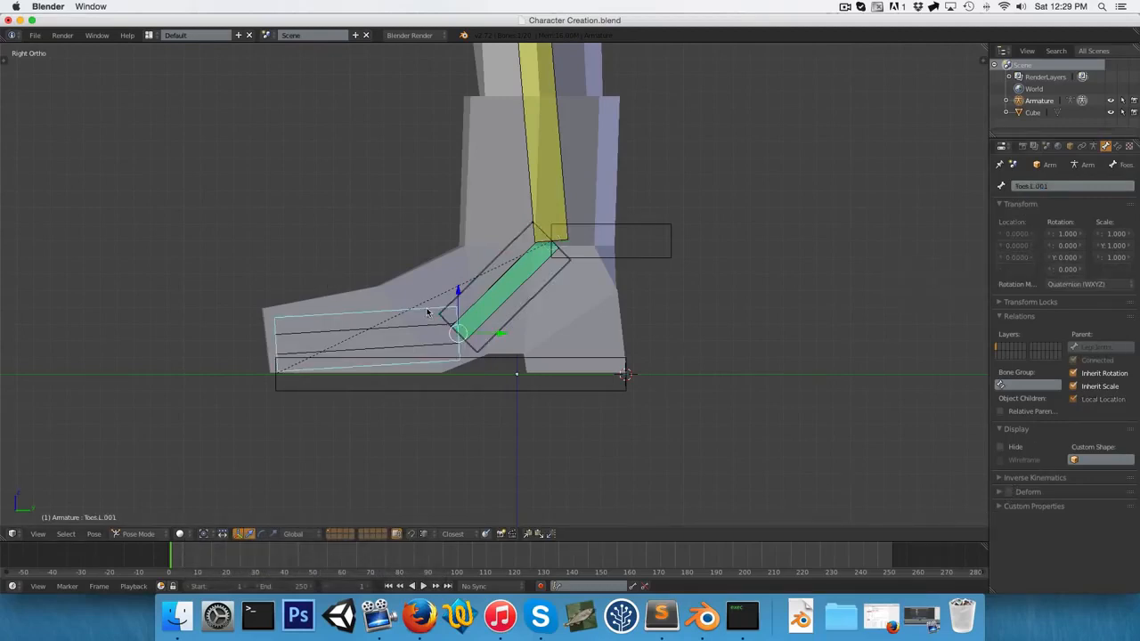
pyautogui.rightClick(510, 238)
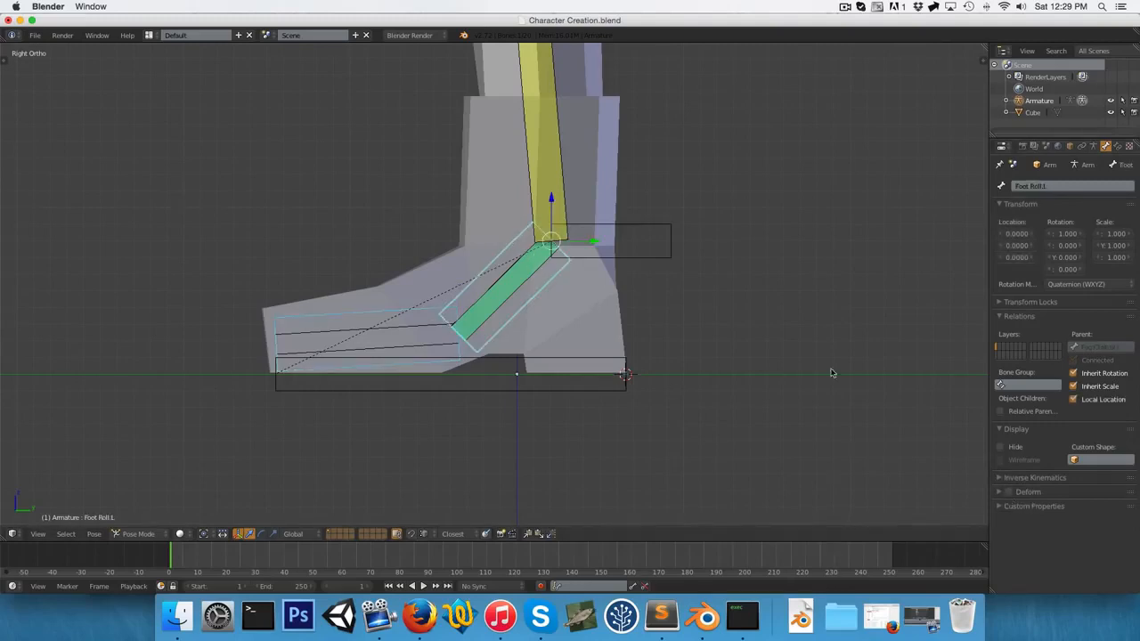
pyautogui.scroll(-2, 652, 328)
pyautogui.rightClick(525, 357)
pyautogui.rightClick(596, 268)
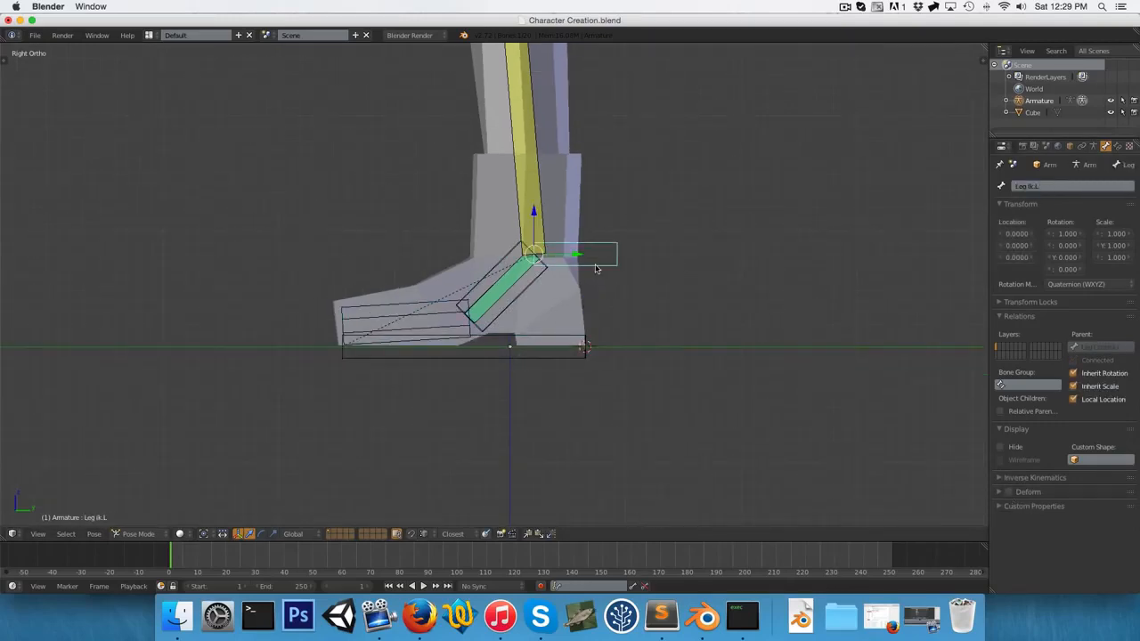
pyautogui.scroll(-3, 418, 168)
pyautogui.rightClick(326, 85)
pyautogui.scroll(3, 483, 268)
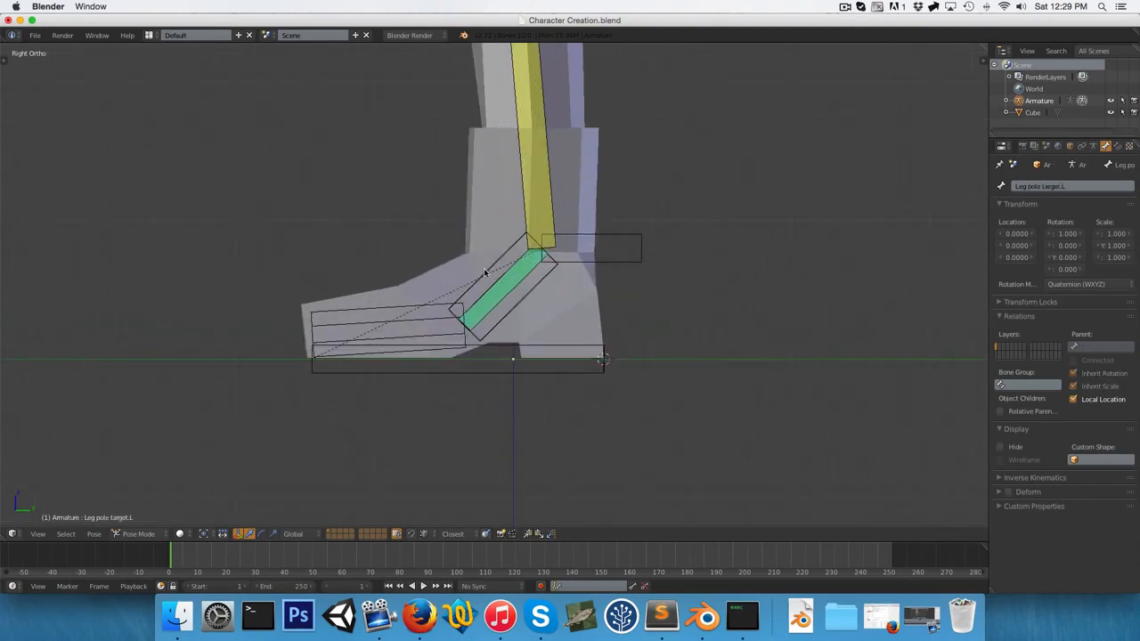
pyautogui.rightClick(457, 308)
pyautogui.scroll(4, 396, 326)
pyautogui.rightClick(397, 325)
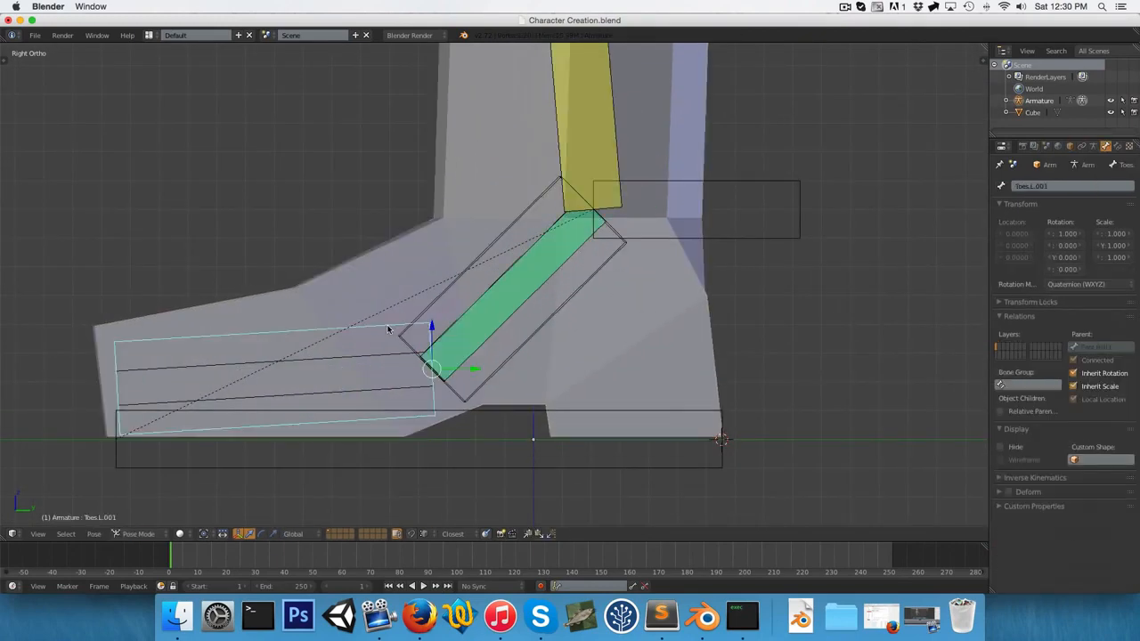
pyautogui.scroll(-2, 413, 307)
pyautogui.rightClick(462, 283)
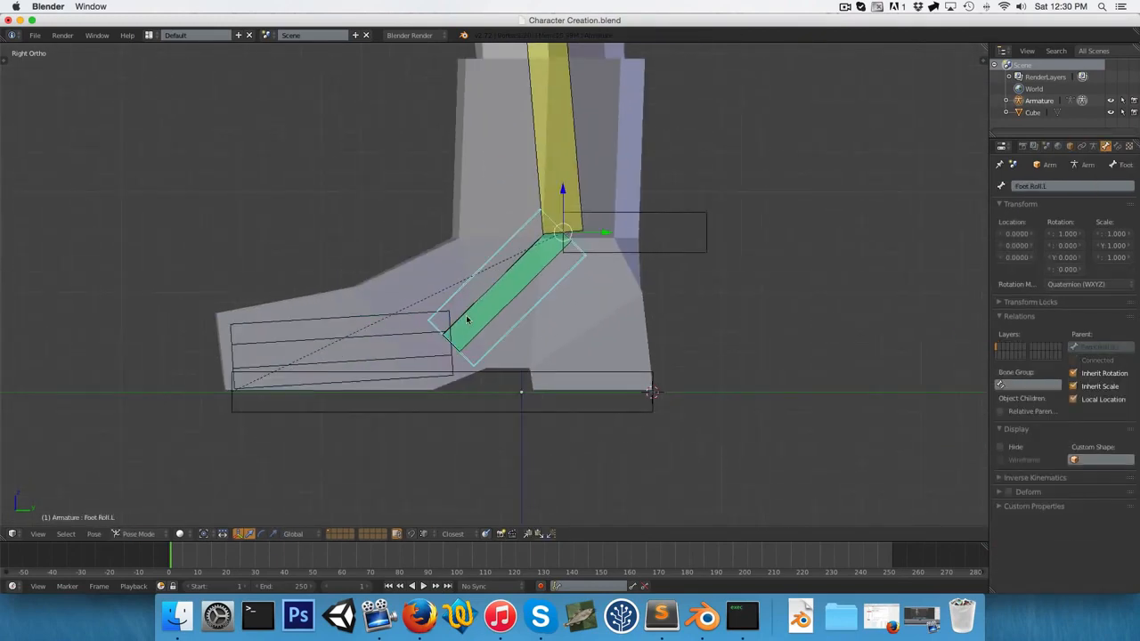
# Rename the duplicated toe bone Toes.L.001 as Toes Control.L.
pyautogui.rightClick(419, 318)
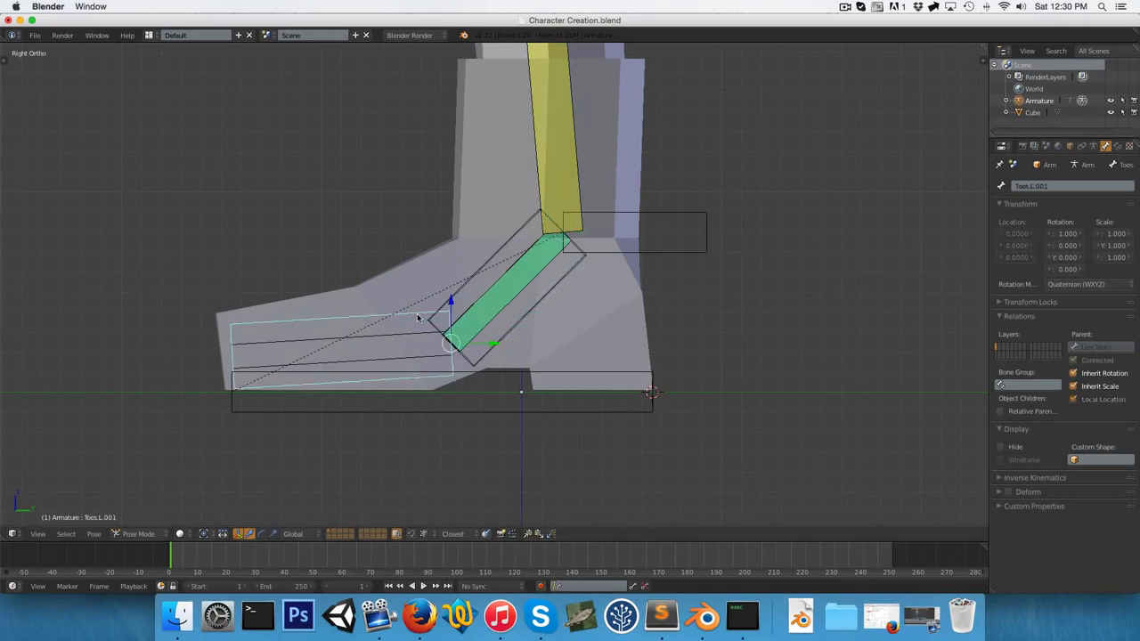
pyautogui.click(1027, 187)
pyautogui.write('Toe')
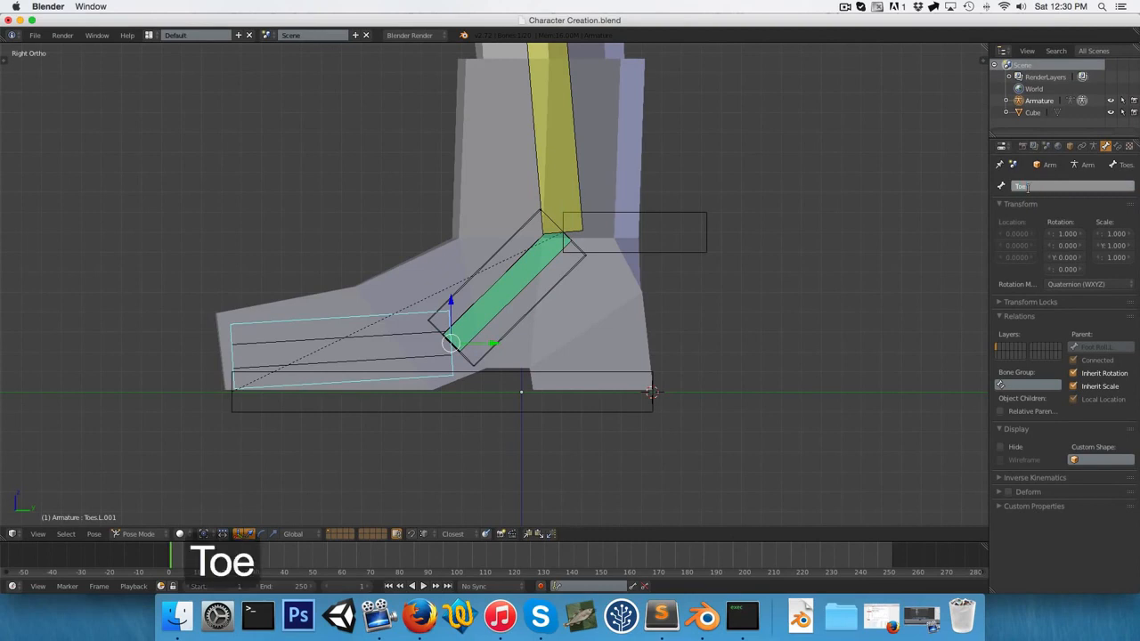
pyautogui.write('s Control.L')
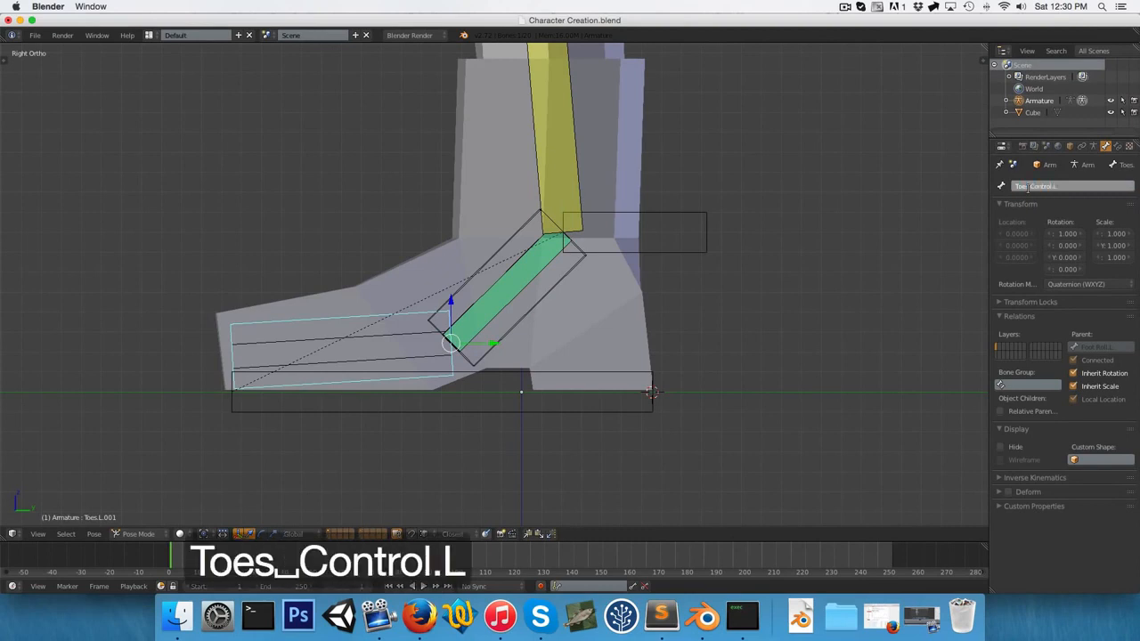
pyautogui.press('Return')
# Parent Toes Control.L to Leg Control.L with Keep Offset in edit mode, and return to pose mode.
pyautogui.press('Tab')
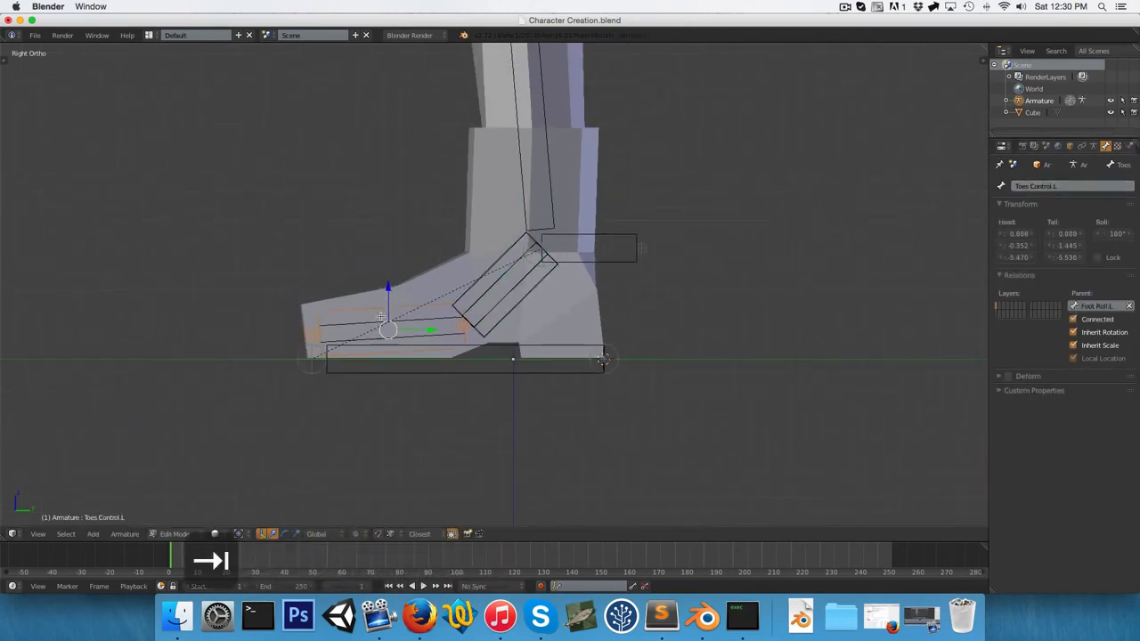
pyautogui.scroll(2, 367, 329)
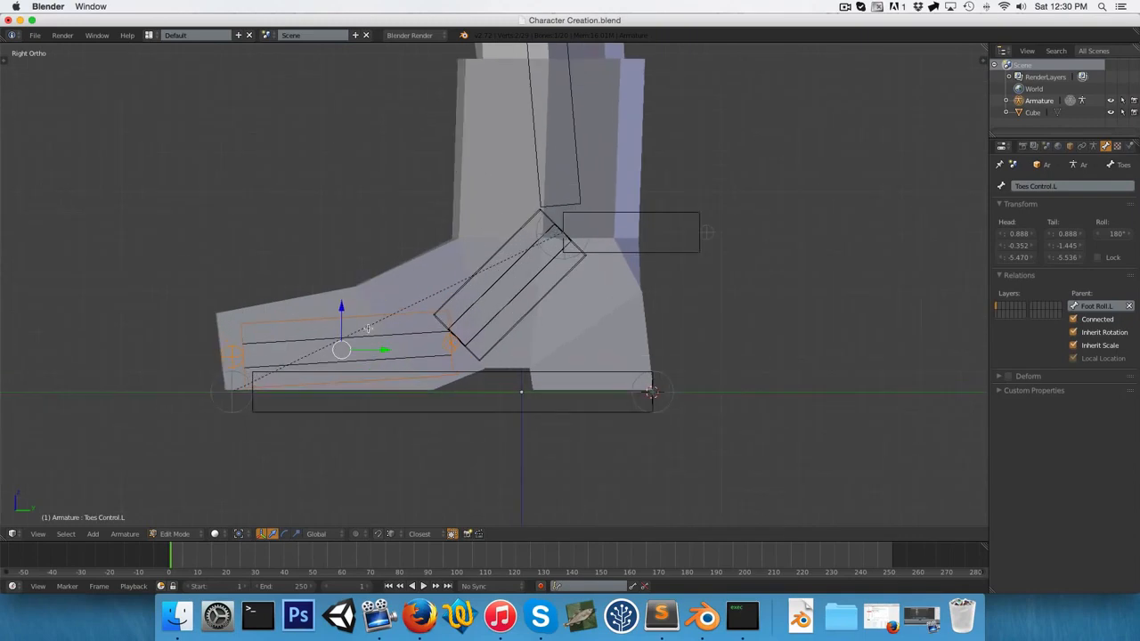
pyautogui.rightClick(491, 407)
pyautogui.hotkey('ctrl', 'p')
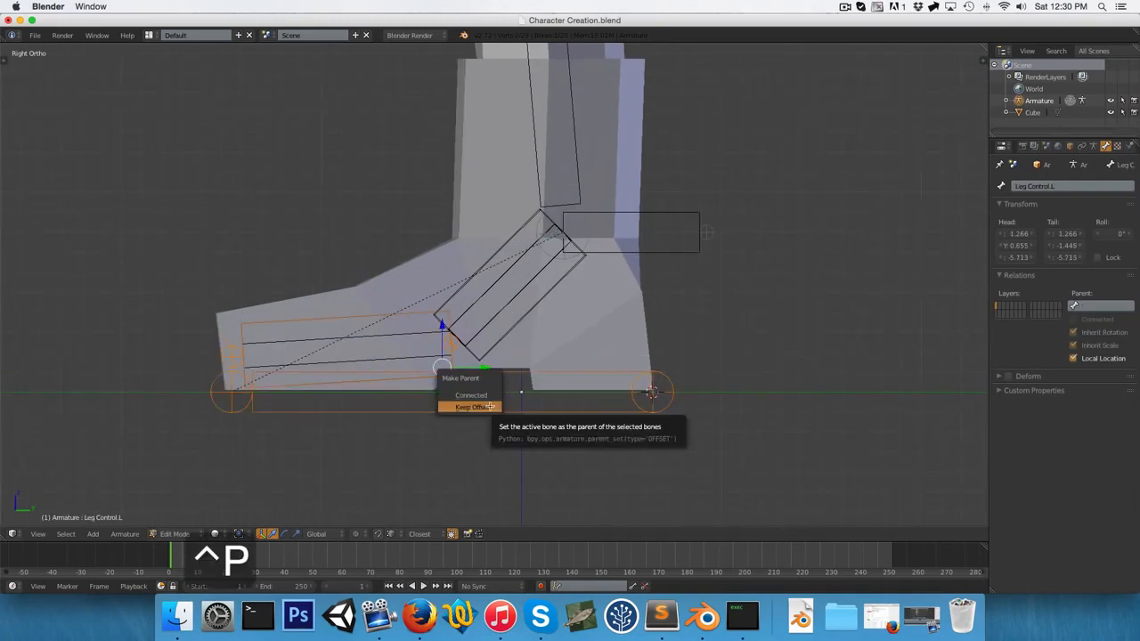
pyautogui.click(486, 408)
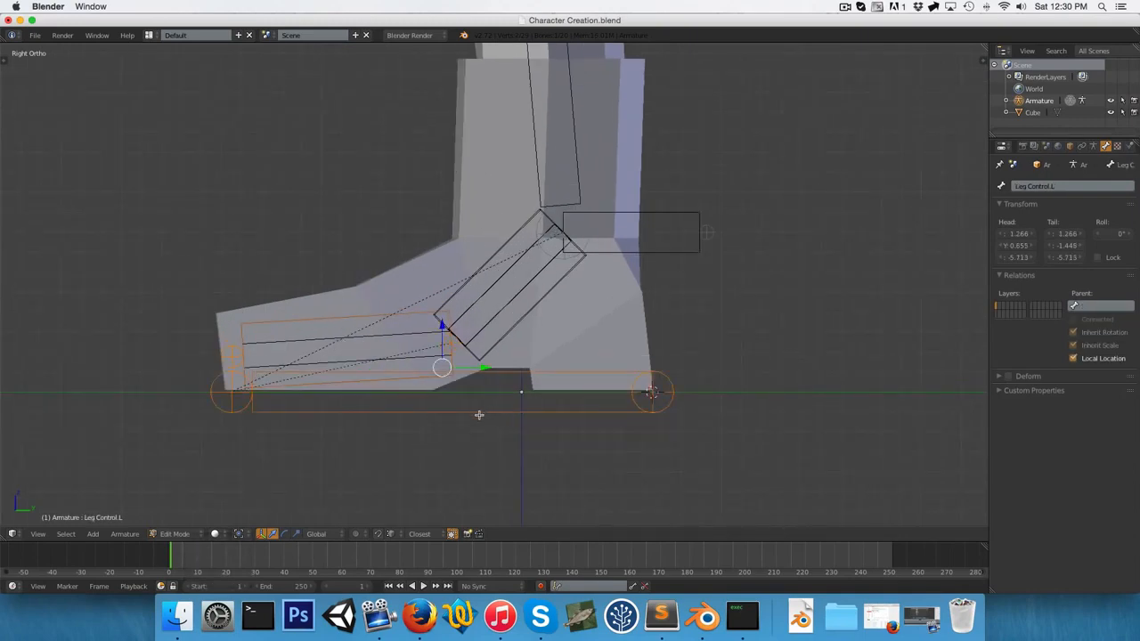
pyautogui.press('Tab')
# Check which end Foot Roll.L pivots around by test-rotating it in pose mode and cancelling the rotation.
pyautogui.rightClick(470, 306)
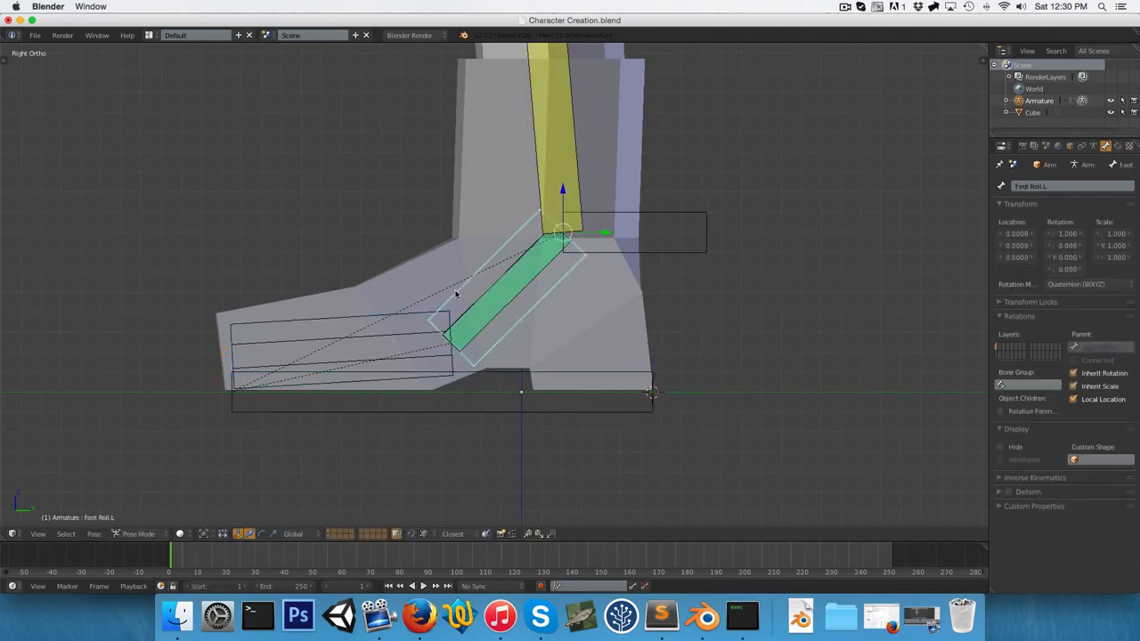
pyautogui.press('Tab')
pyautogui.press('Tab')
pyautogui.scroll(-2, 435, 279)
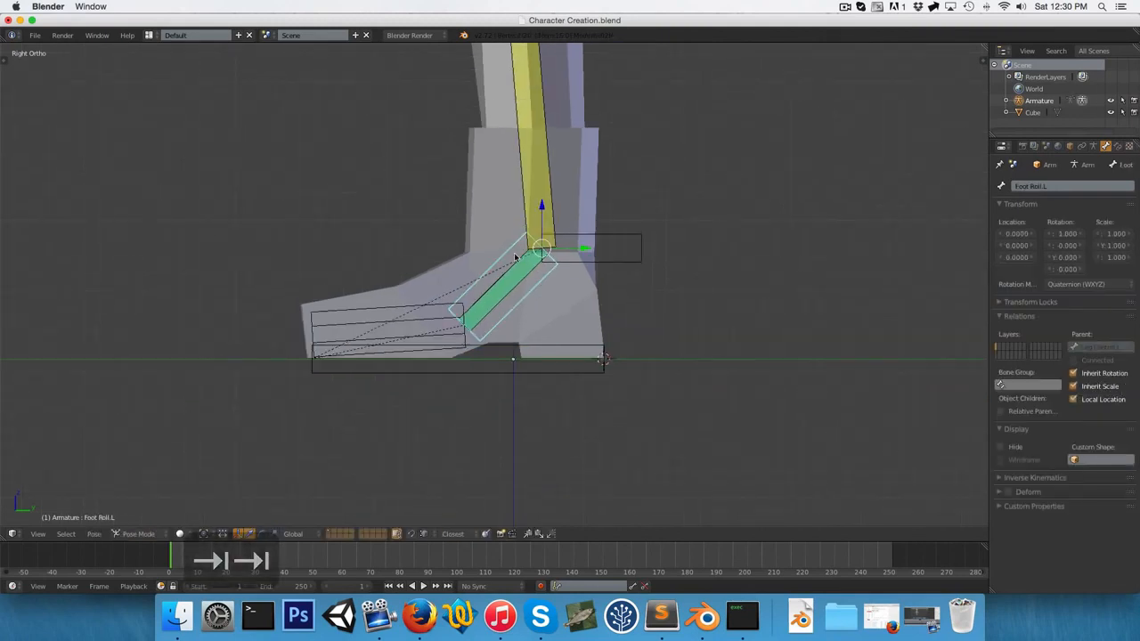
pyautogui.press('r')
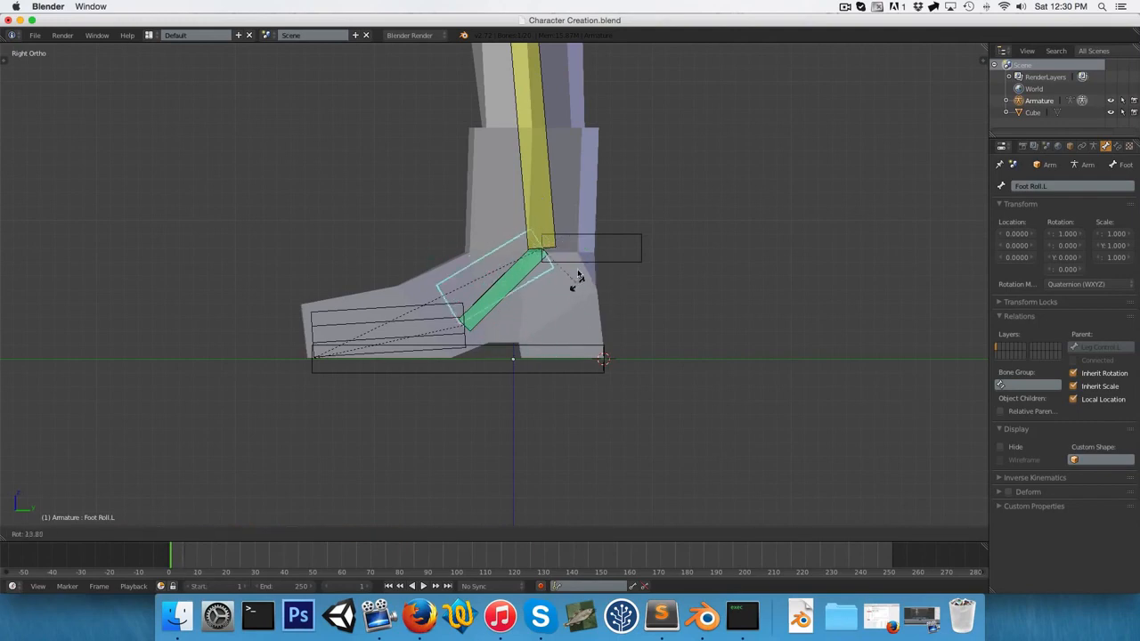
pyautogui.rightClick(577, 269)
# Flip Foot Roll.L by rotating it 180 degrees in edit mode, and check its new pivot with a cancelled test rotation in pose mode.
pyautogui.scroll(4, 472, 378)
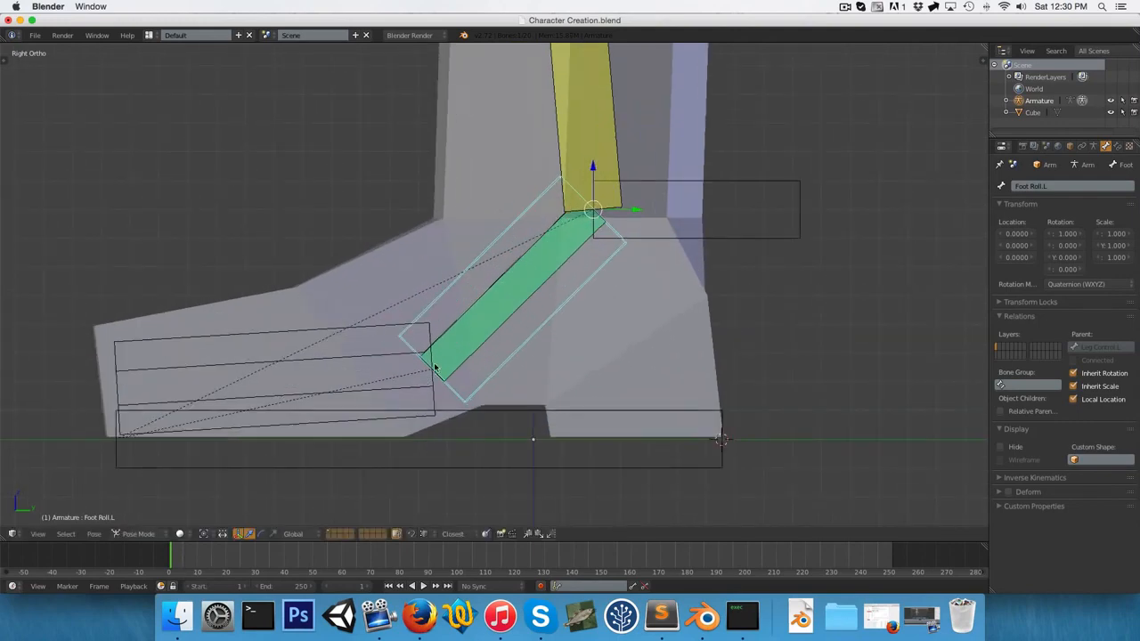
pyautogui.press('Tab')
pyautogui.scroll(-2, 437, 374)
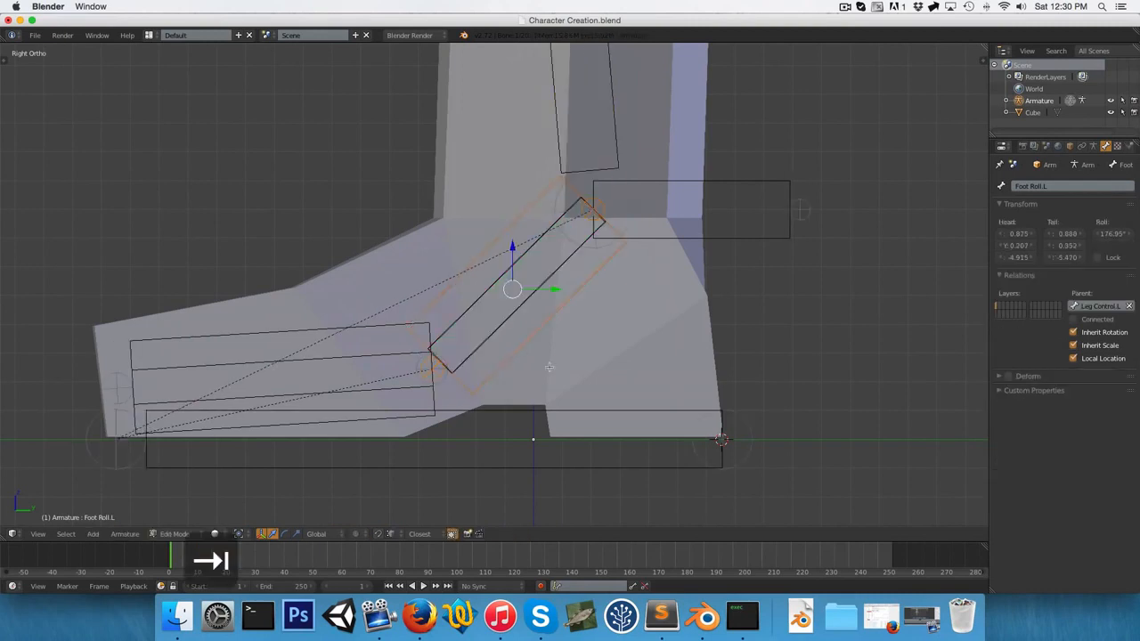
pyautogui.write('r')
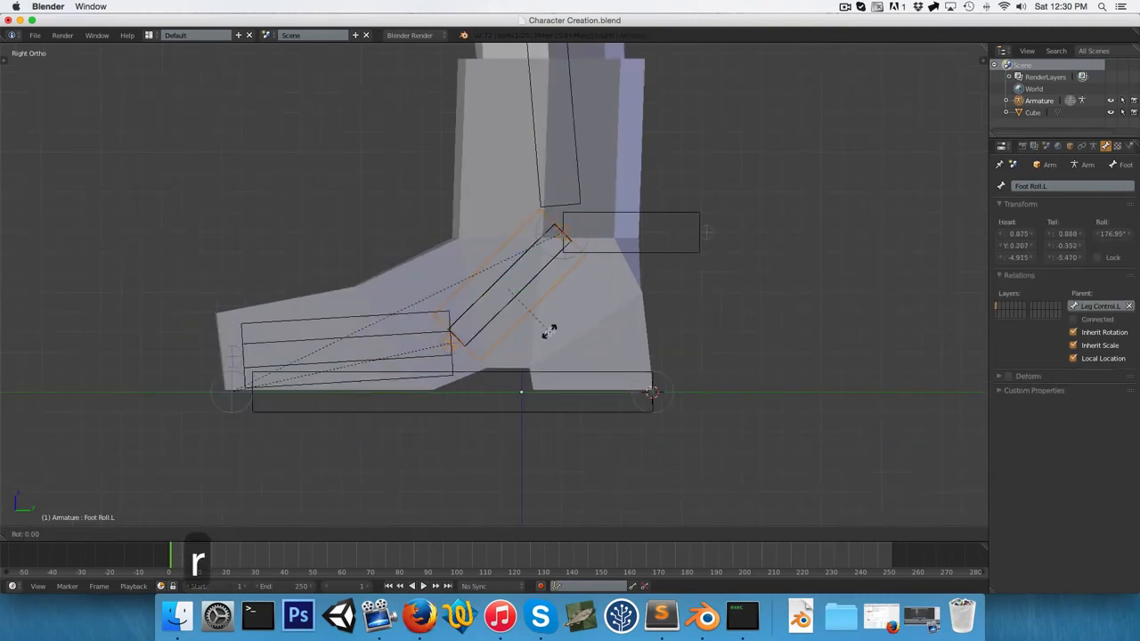
pyautogui.write('180')
pyautogui.press('Return')
pyautogui.press('Tab')
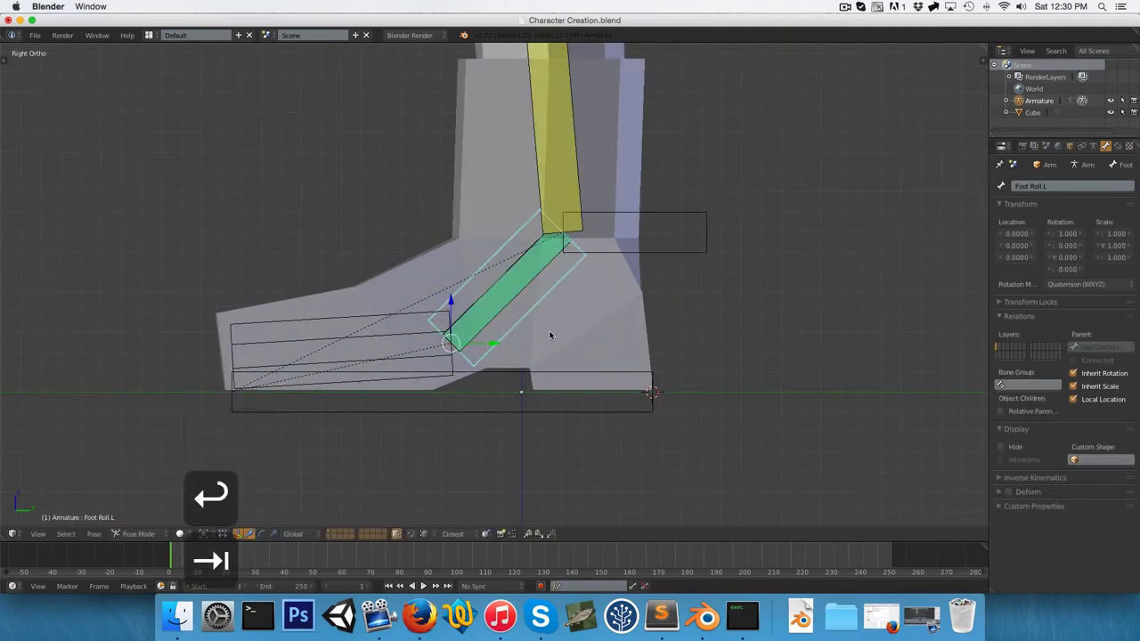
pyautogui.press('r')
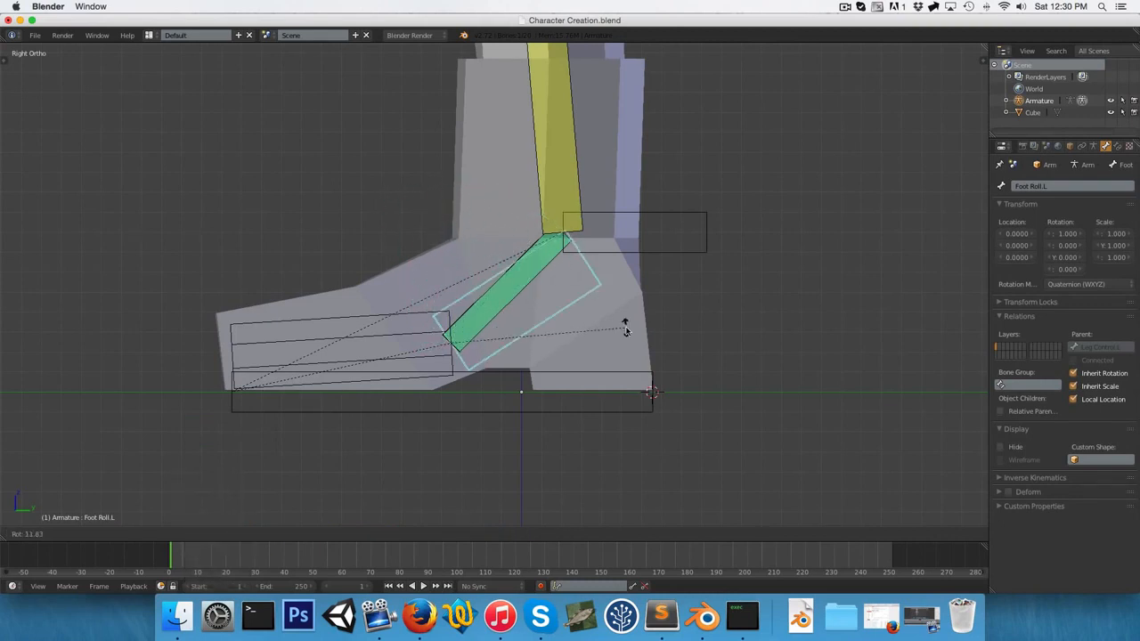
pyautogui.rightClick(565, 285)
# Parent Leg ik.L to Foot Roll.L as Connected in edit mode, and return to pose mode.
pyautogui.press('Tab')
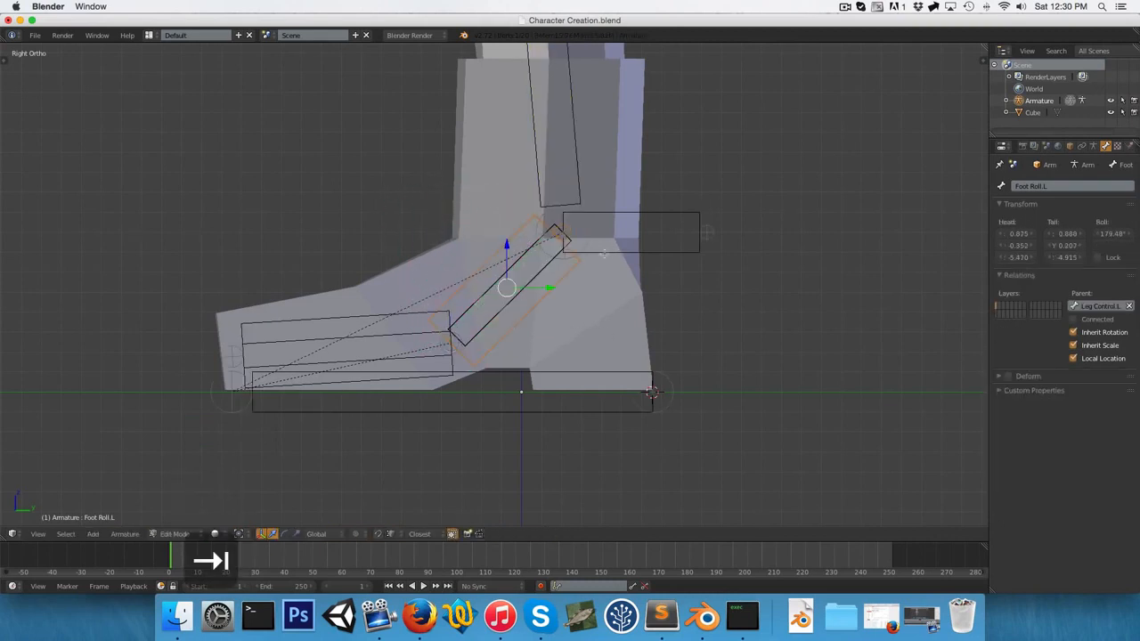
pyautogui.rightClick(666, 250)
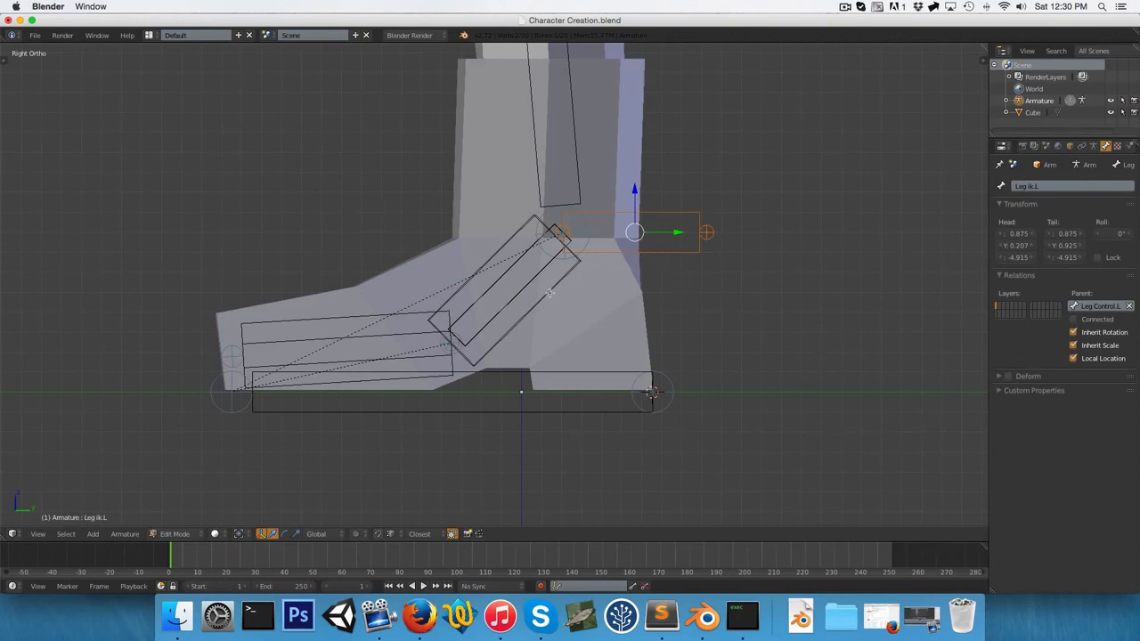
pyautogui.rightClick(549, 293)
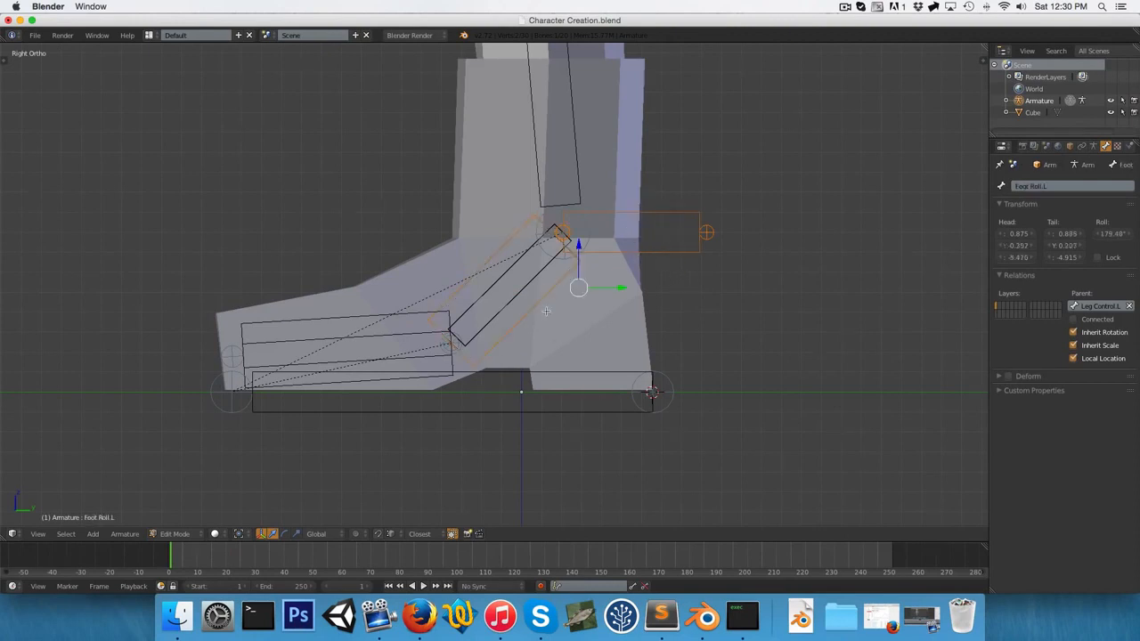
pyautogui.hotkey('ctrl', 'p')
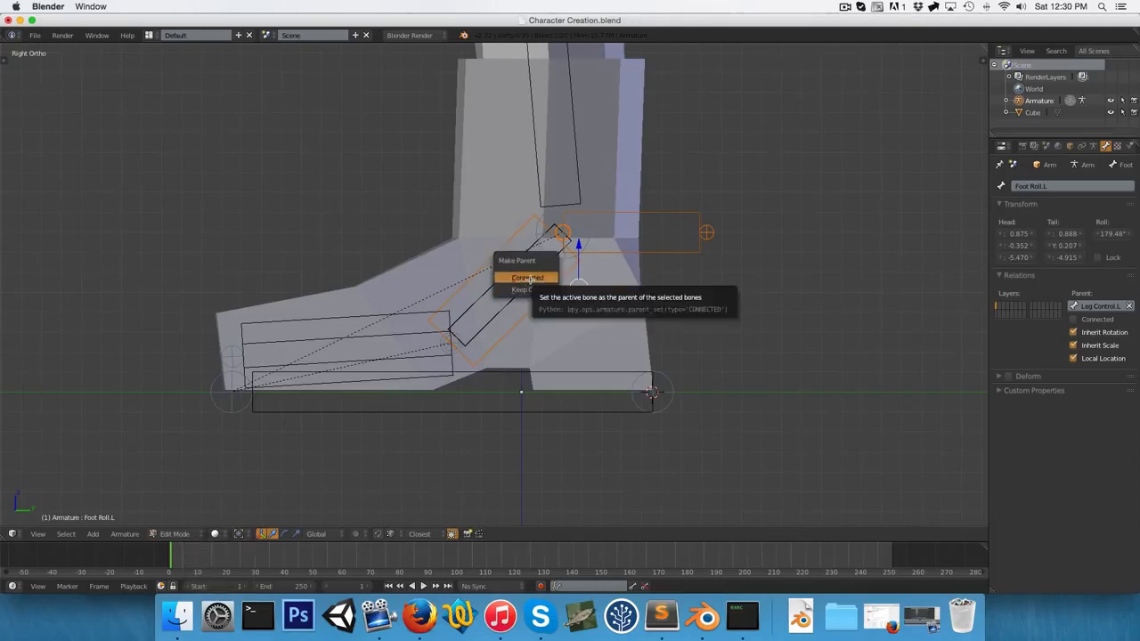
pyautogui.click(531, 279)
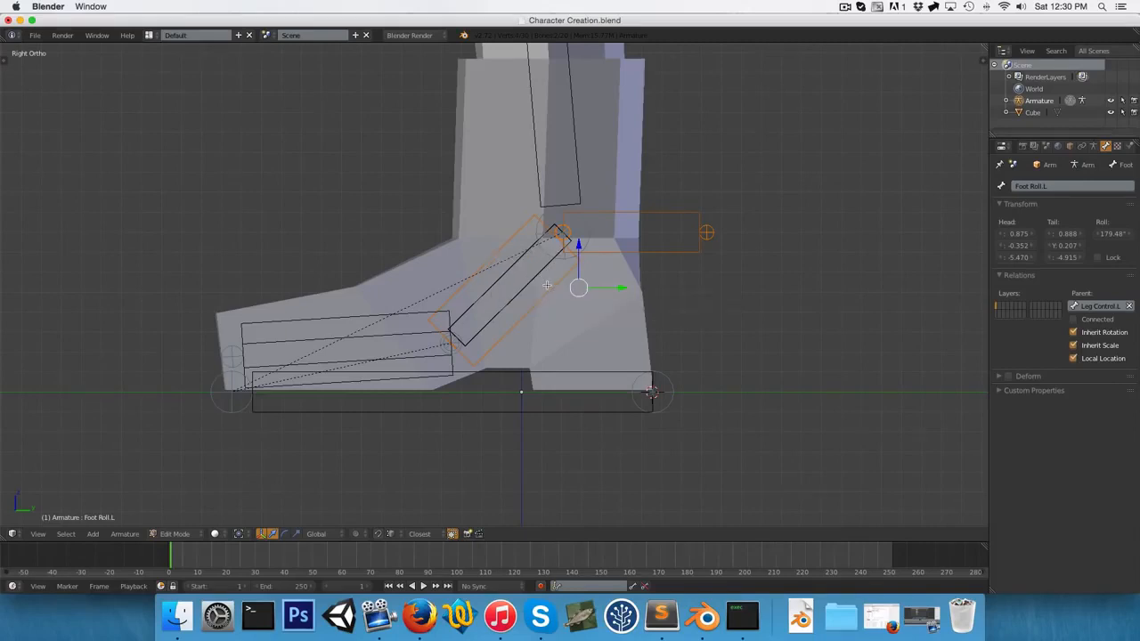
pyautogui.hotkey('ctrl', 'Tab')
# Rotate Foot Roll.L forward about the ball of the foot in pose mode so the heel lifts.
pyautogui.scroll(-2, 579, 308)
pyautogui.press('r')
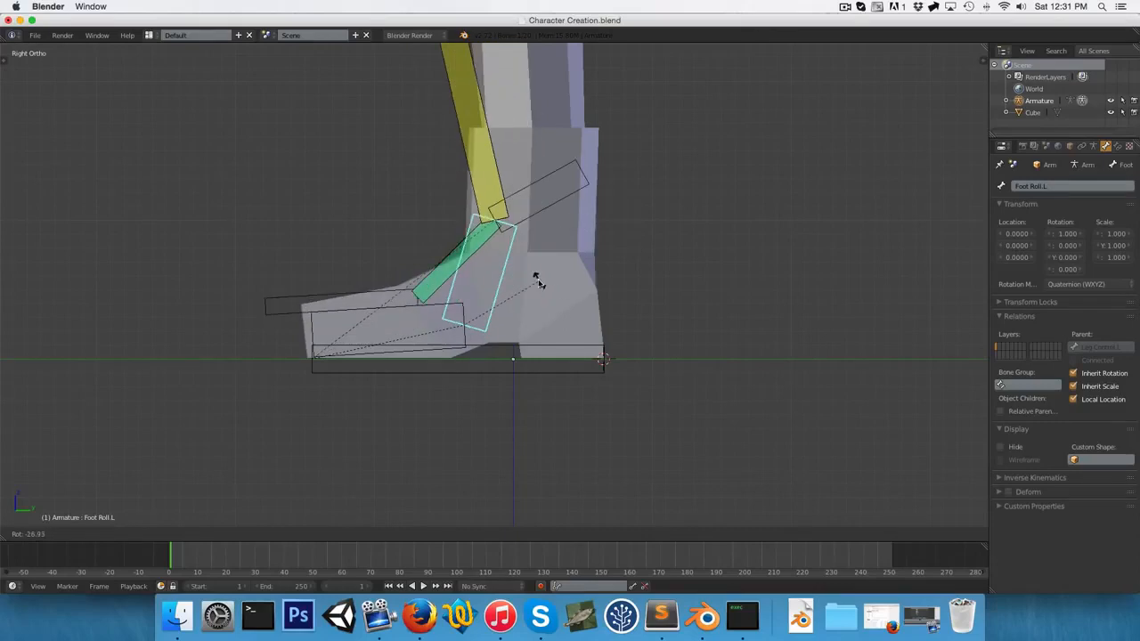
pyautogui.press('Escape')
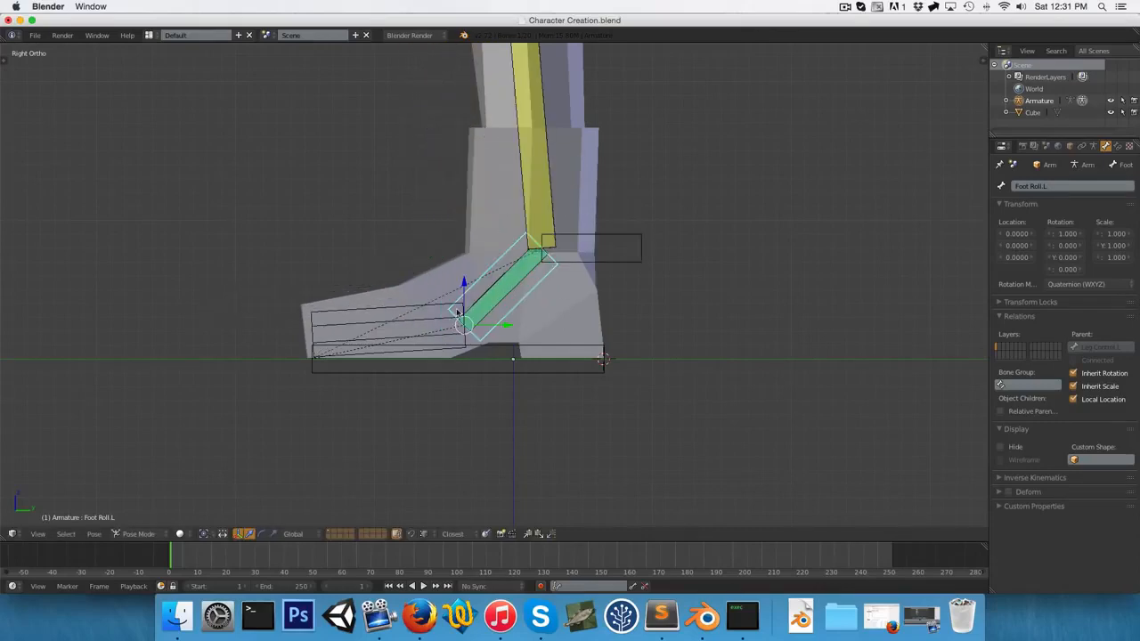
pyautogui.press('r')
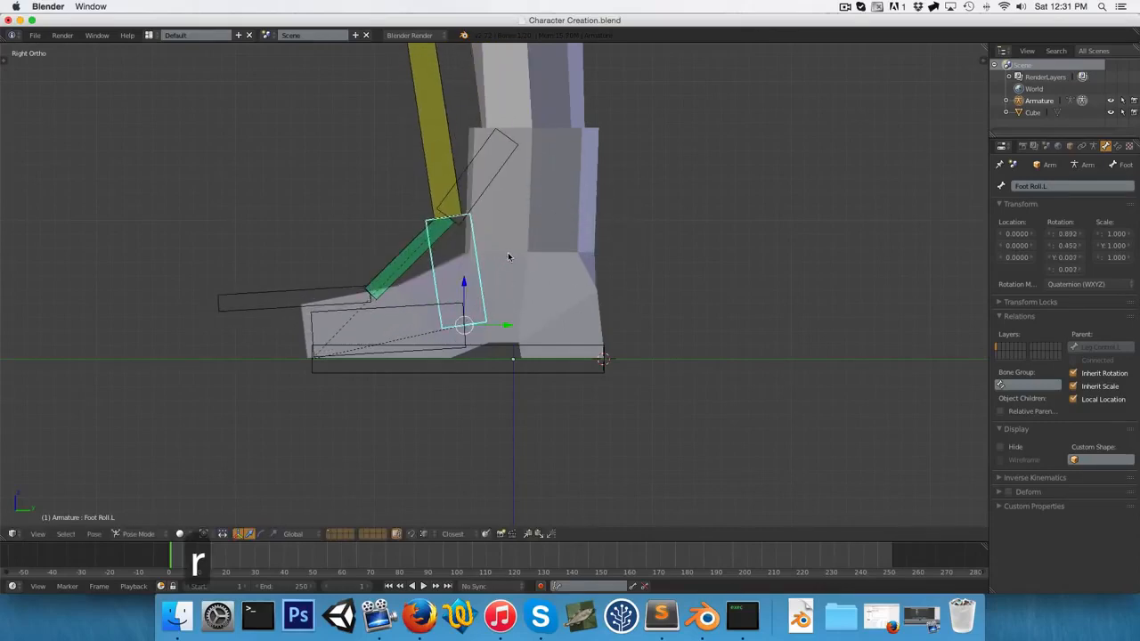
pyautogui.click(508, 254)
# Add an IK constraint to Toes.L in pose mode with Toes Control.L as its target bone.
pyautogui.scroll(-3, 422, 296)
pyautogui.scroll(6, 395, 309)
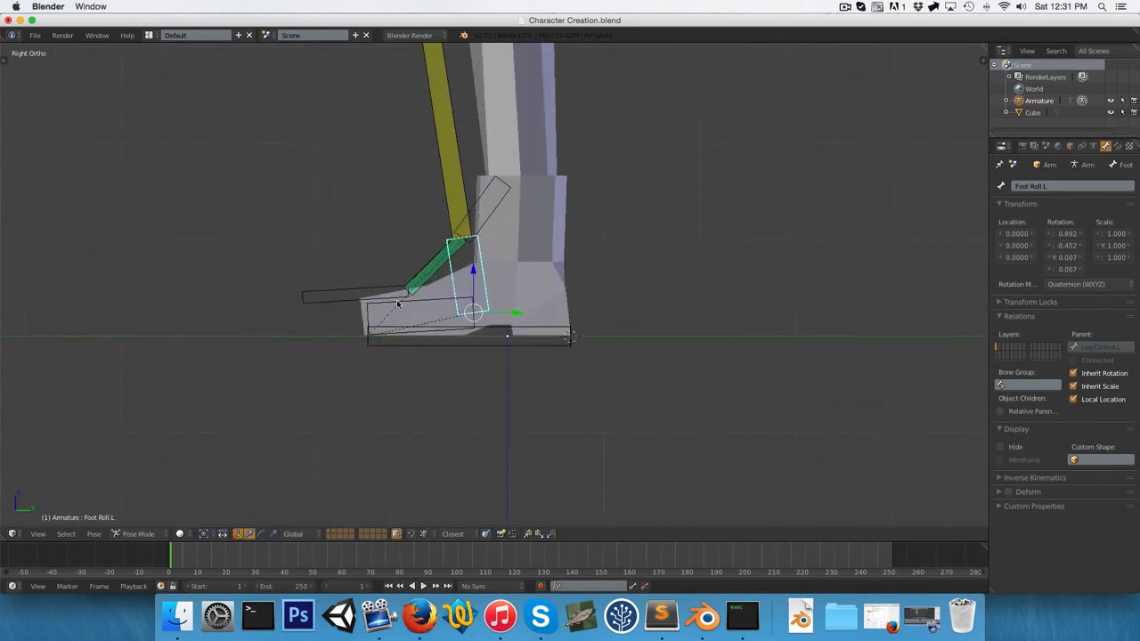
pyautogui.rightClick(252, 304)
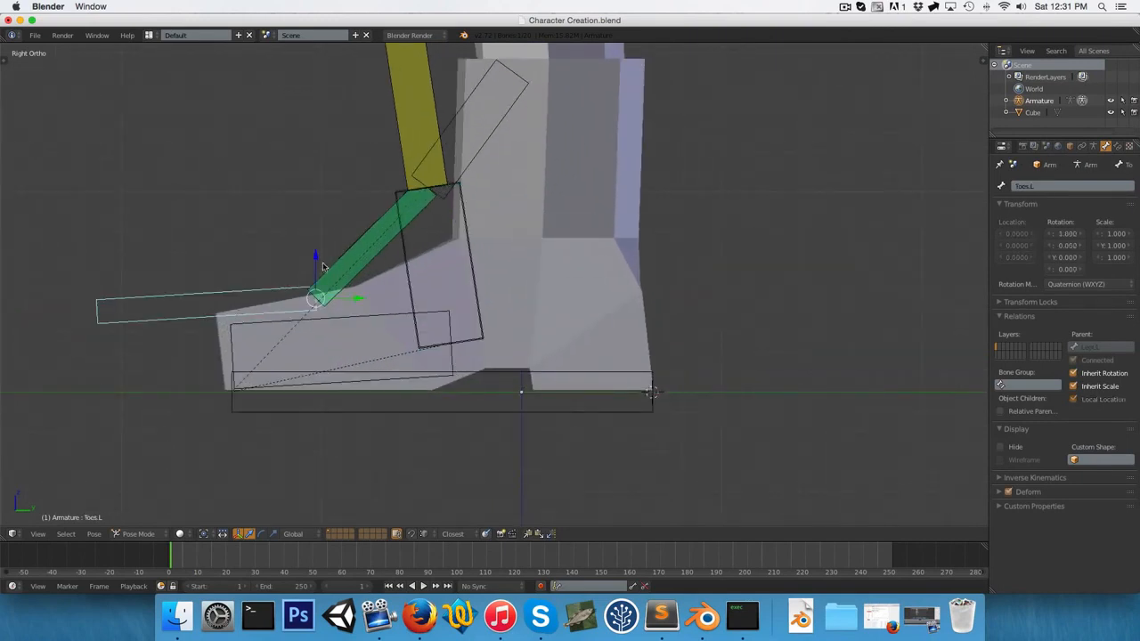
pyautogui.rightClick(289, 323)
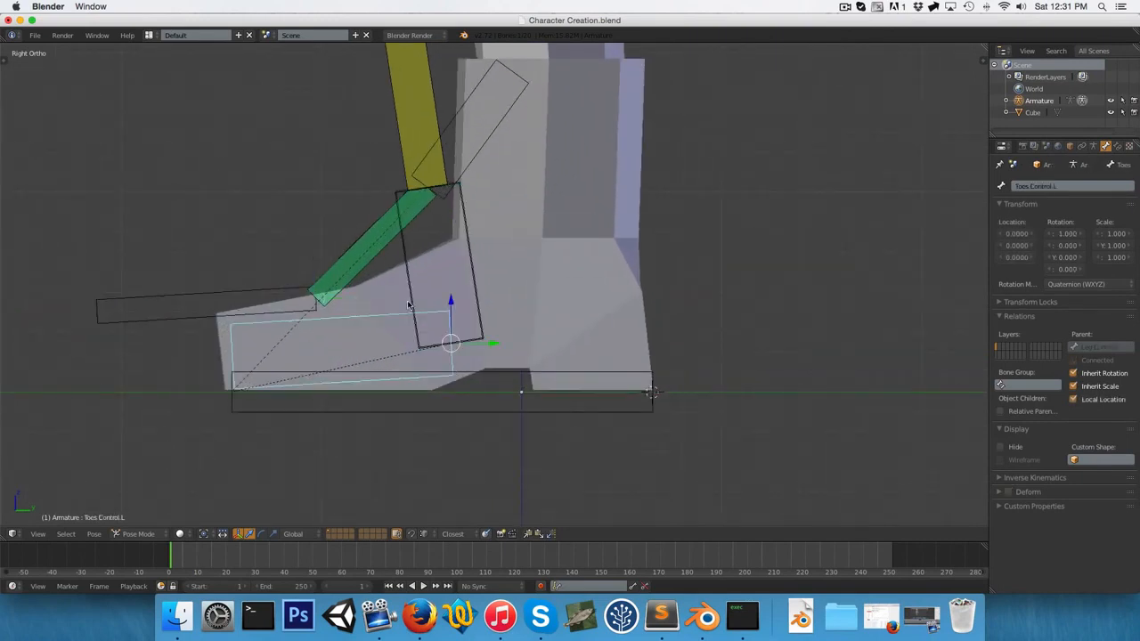
pyautogui.rightClick(248, 296)
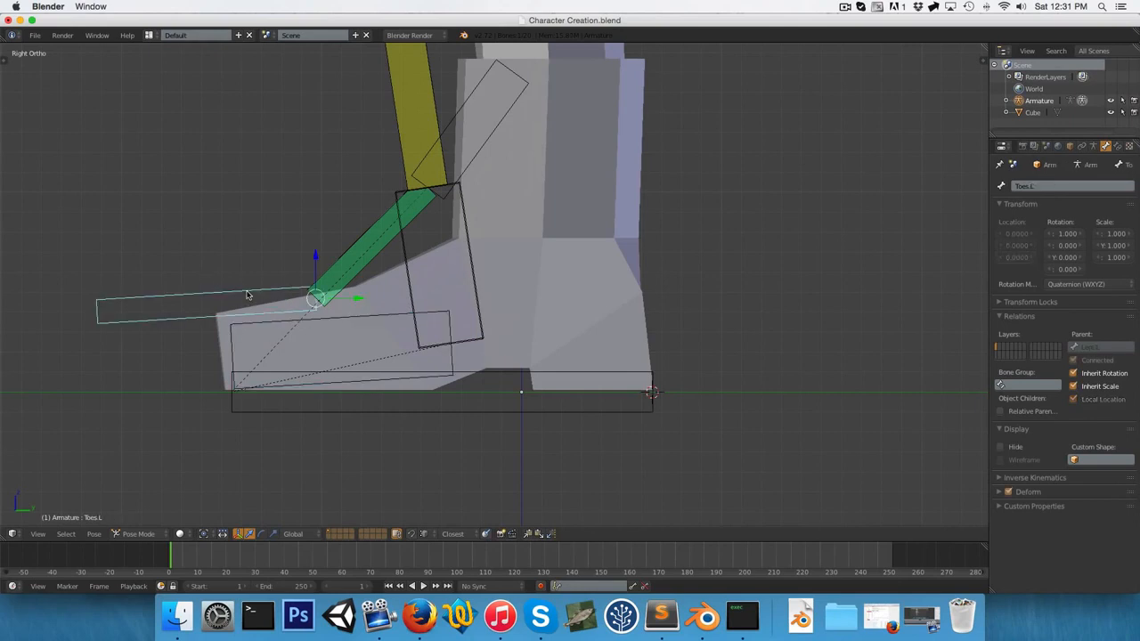
pyautogui.scroll(-1, 271, 312)
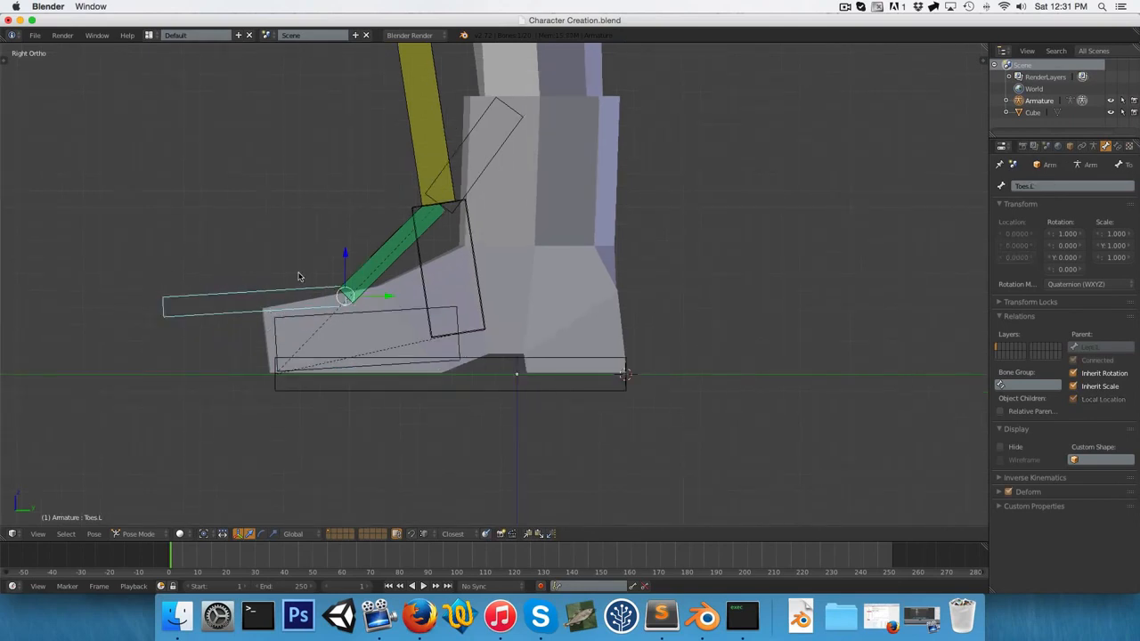
pyautogui.rightClick(277, 335)
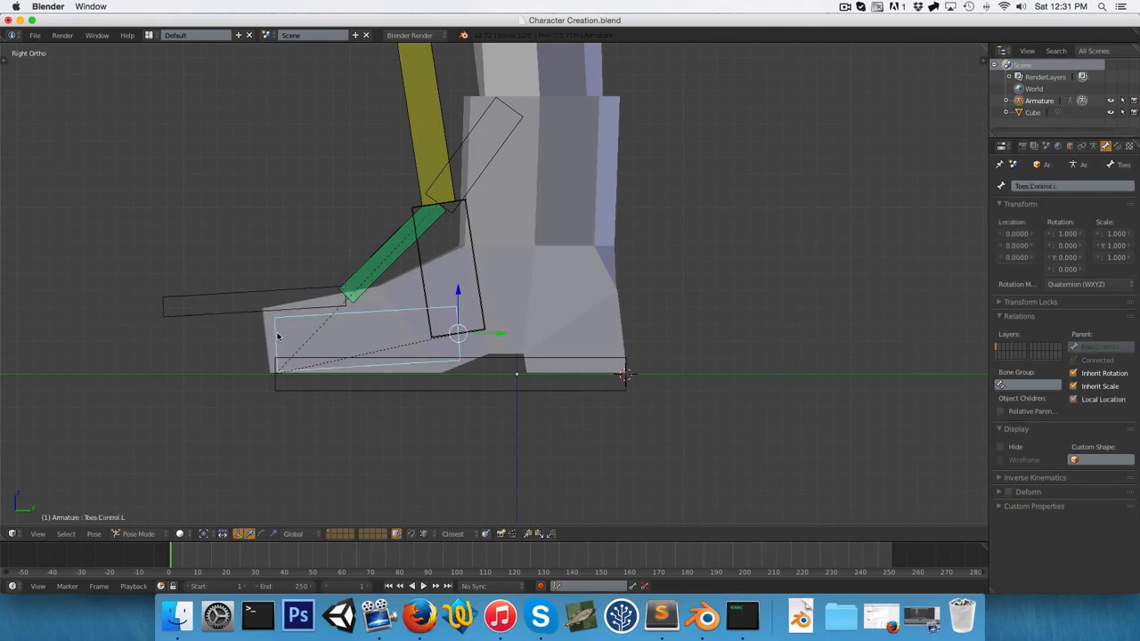
pyautogui.rightClick(226, 296)
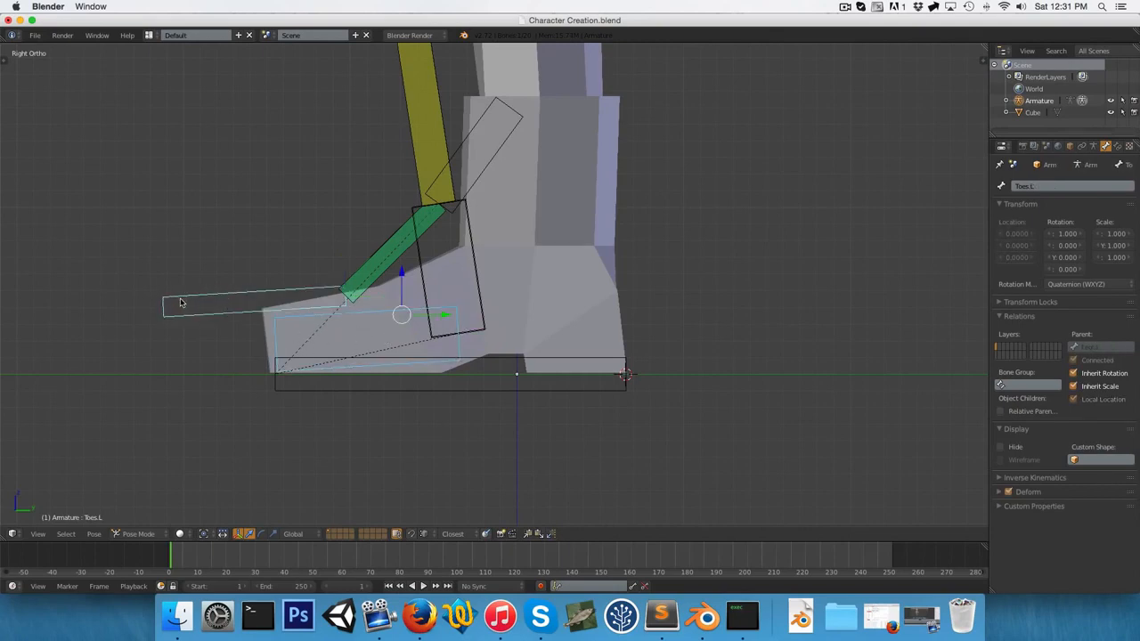
pyautogui.hotkey('ctrl', 'a')
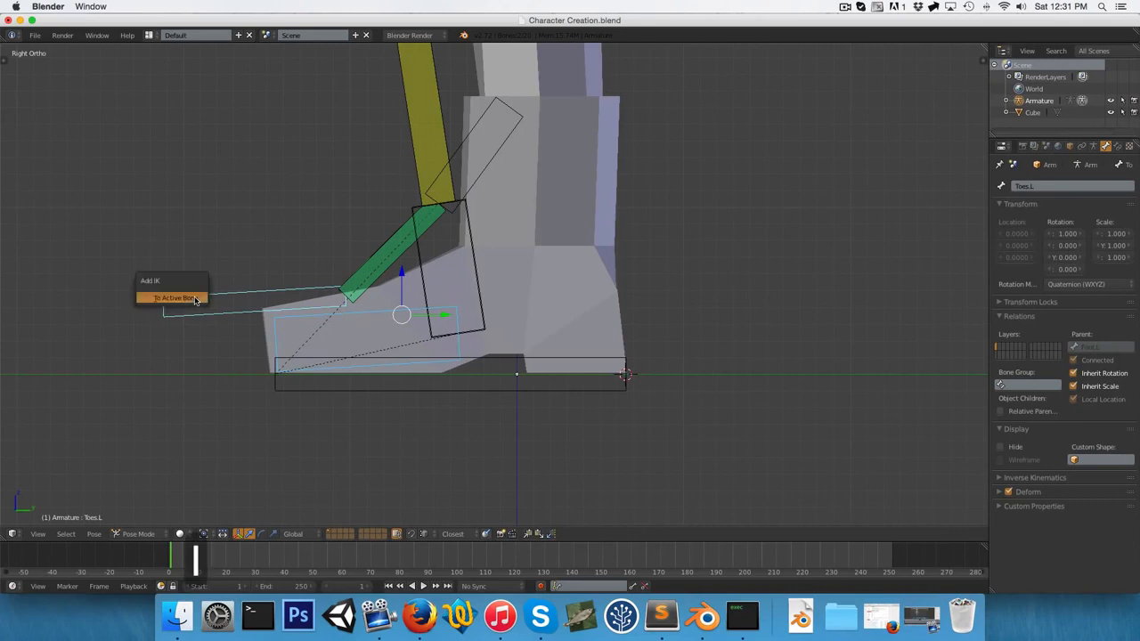
pyautogui.click(197, 302)
pyautogui.scroll(-3, 553, 290)
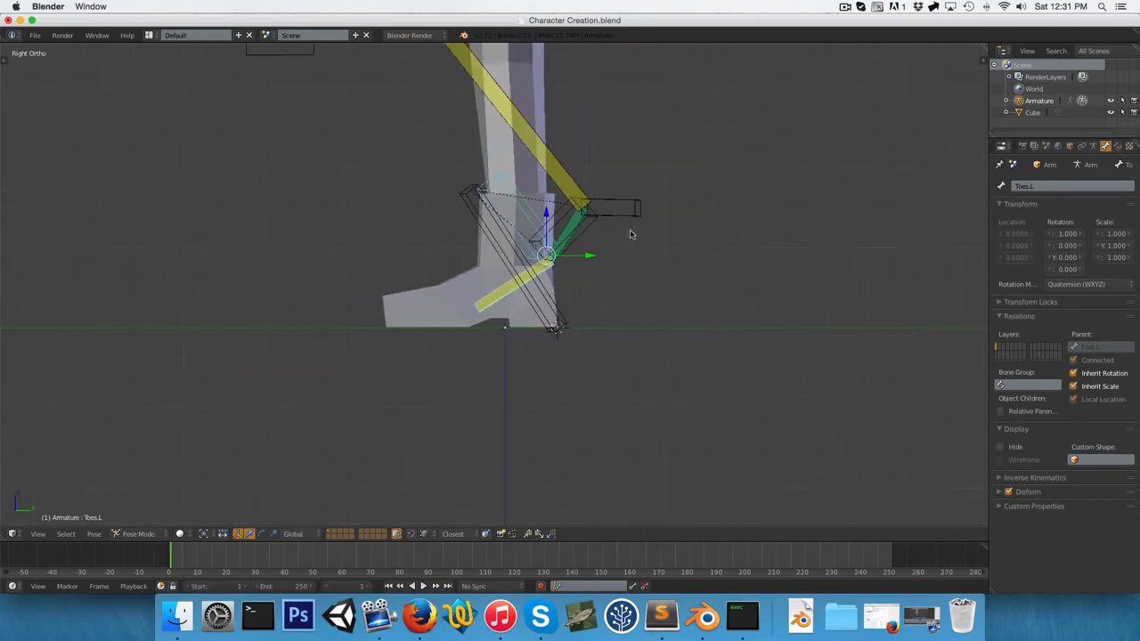
# Set the Toes.L IK constraint's chain length to 1 and turn off Use Tail.
pyautogui.scroll(-2, 469, 220)
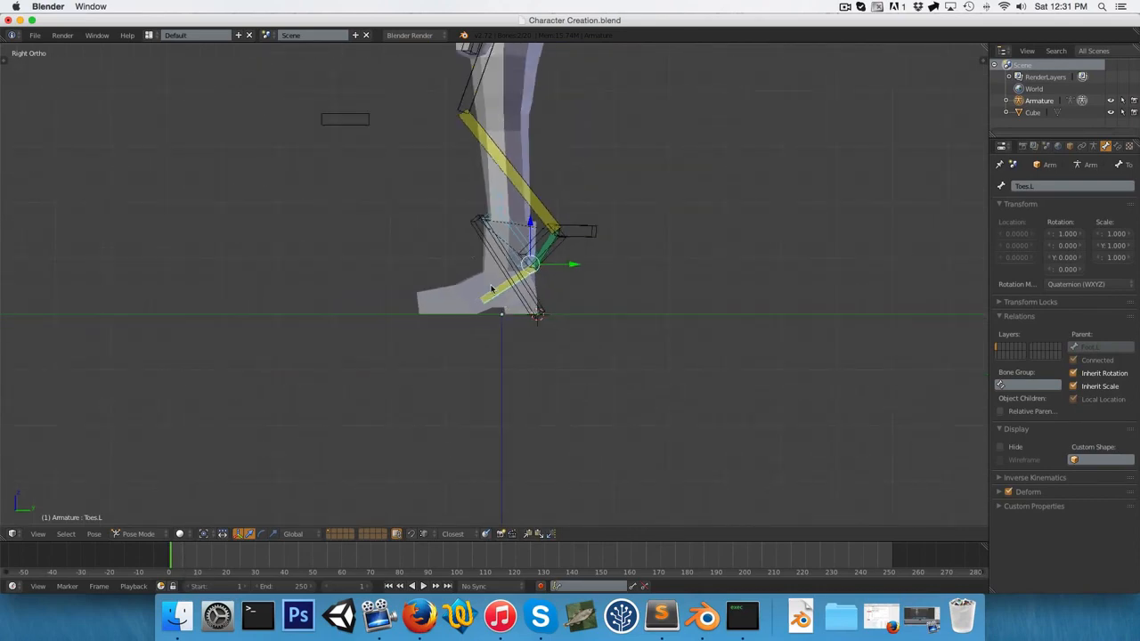
pyautogui.click(1118, 146)
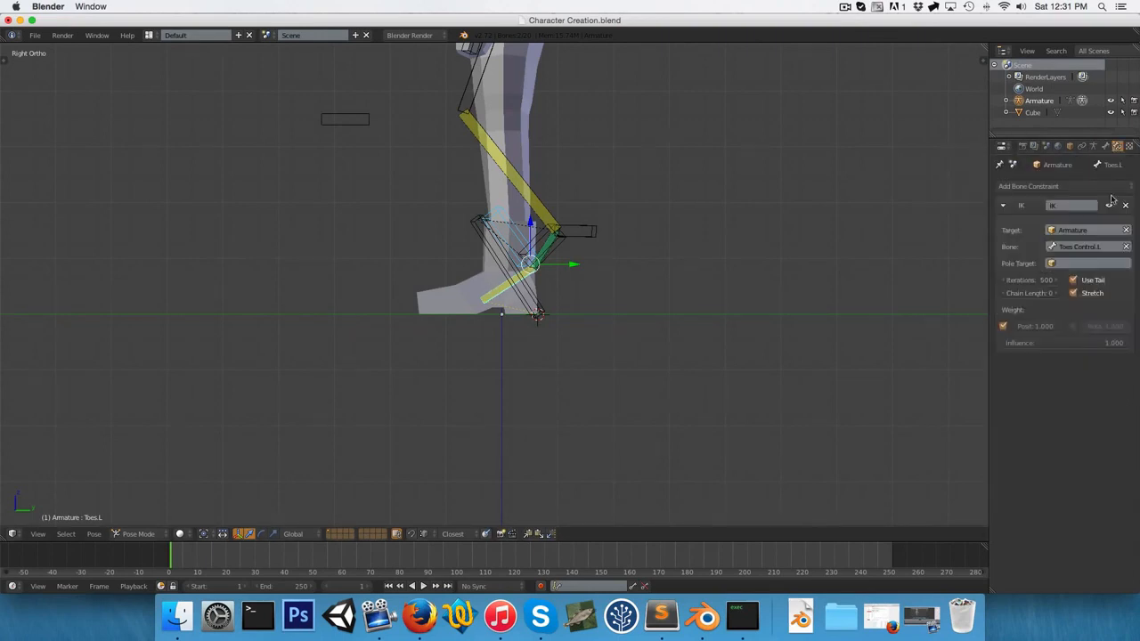
pyautogui.click(1057, 295)
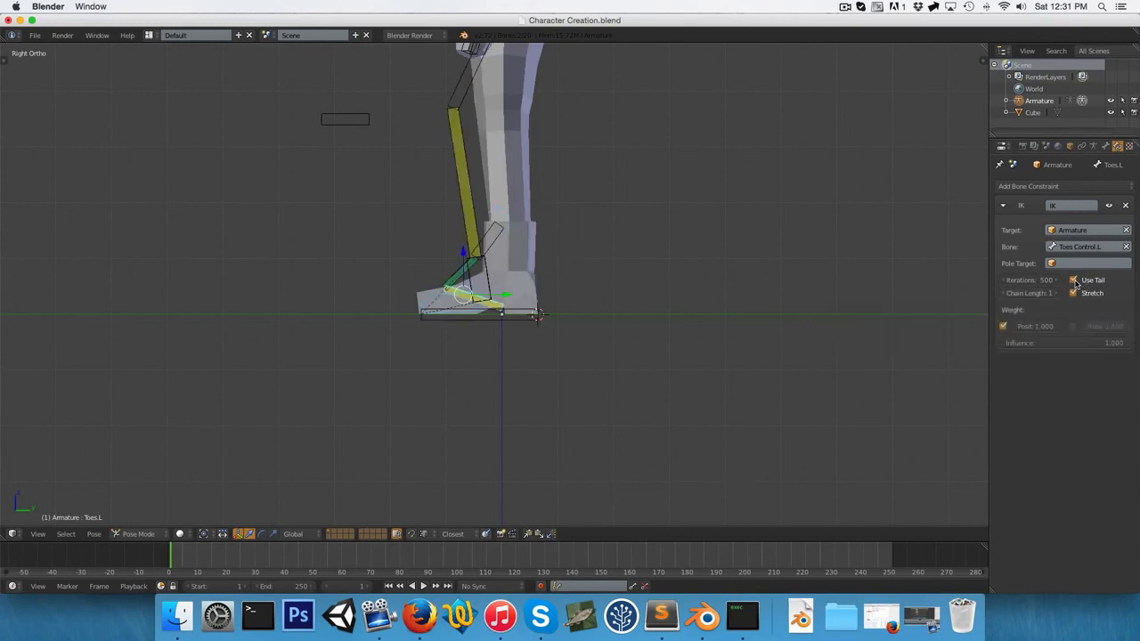
pyautogui.click(1075, 281)
pyautogui.scroll(3, 499, 325)
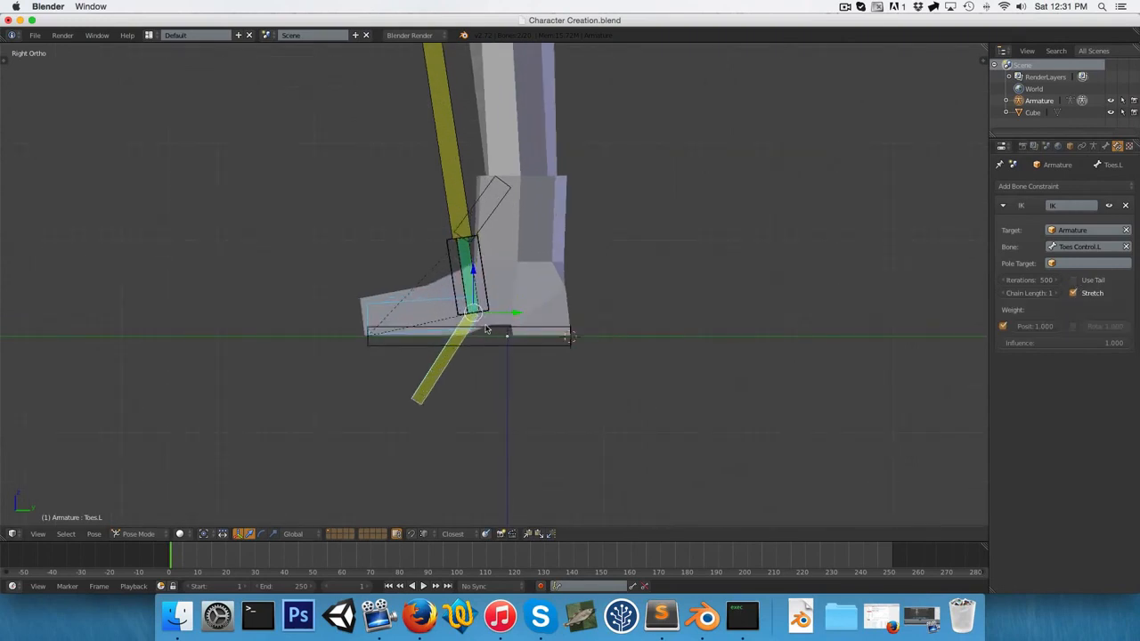
# Test-rotate Foot Roll.L with the new toe constraint in place and cancel the rotation.
pyautogui.rightClick(492, 210)
pyautogui.press('r')
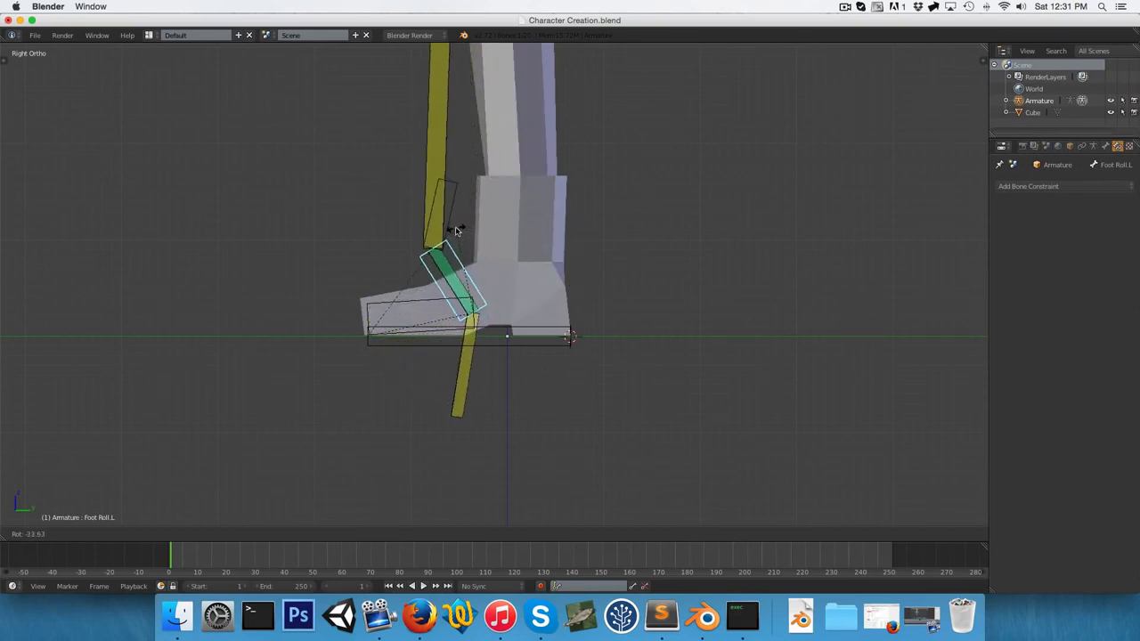
pyautogui.click(462, 328)
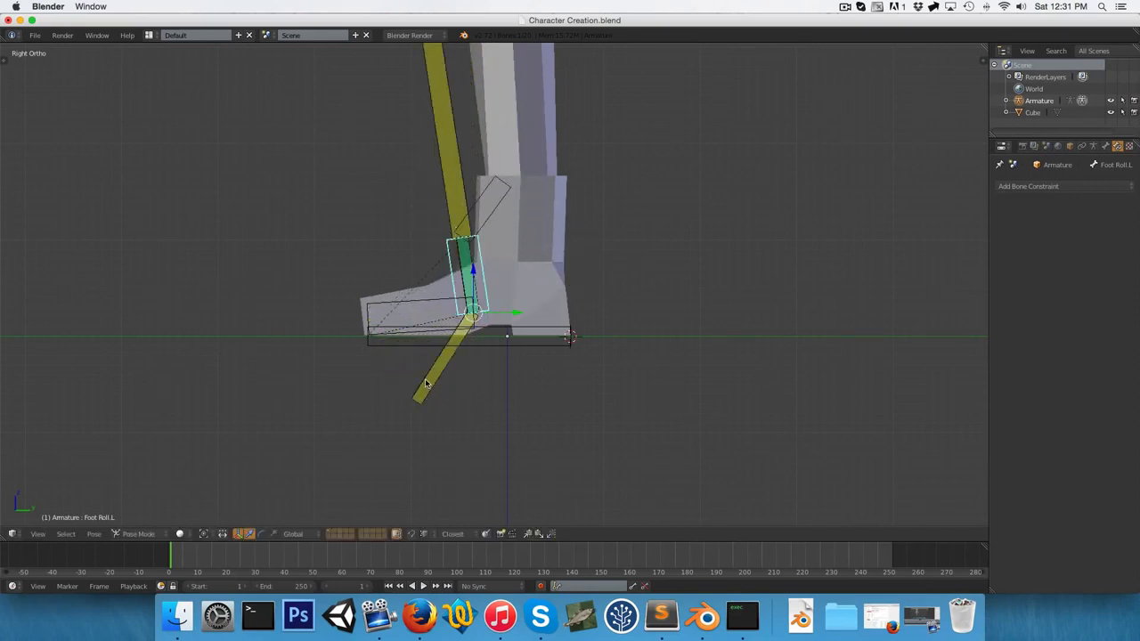
# Add a Copy Rotation constraint to Toes.L with Toes Control.L as its target.
pyautogui.rightClick(426, 383)
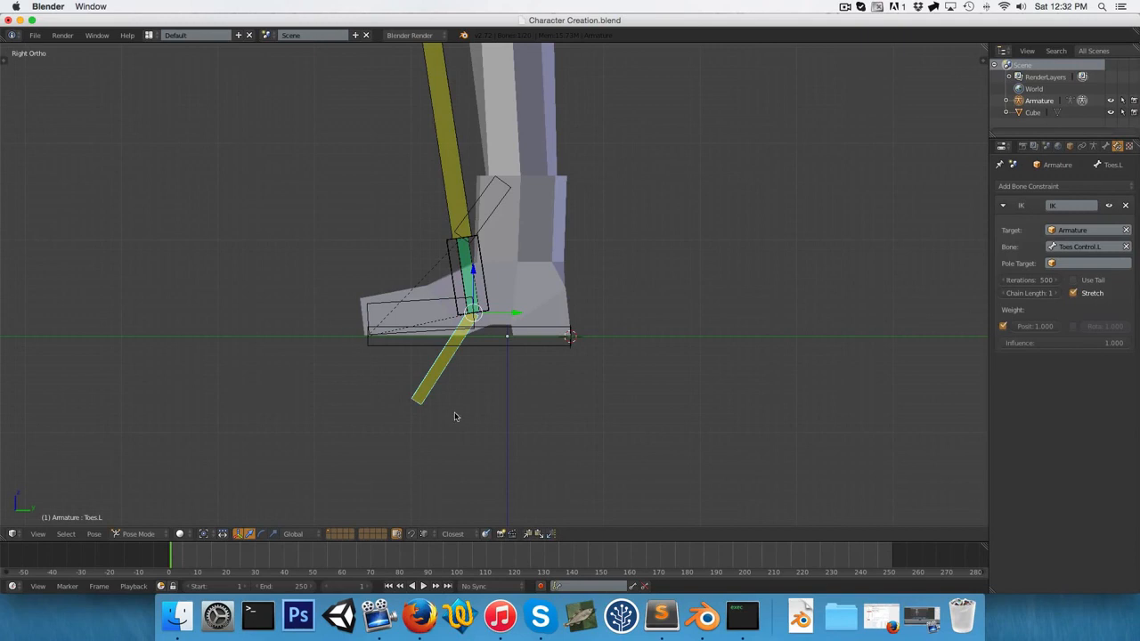
pyautogui.rightClick(412, 303)
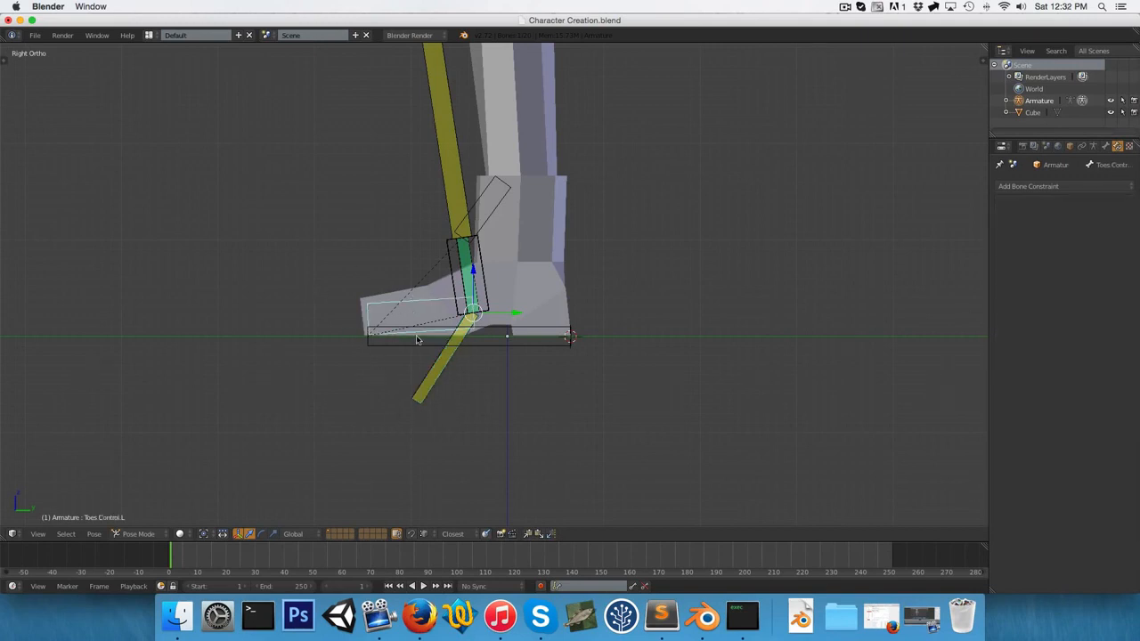
pyautogui.scroll(3, 416, 340)
pyautogui.click(1106, 147)
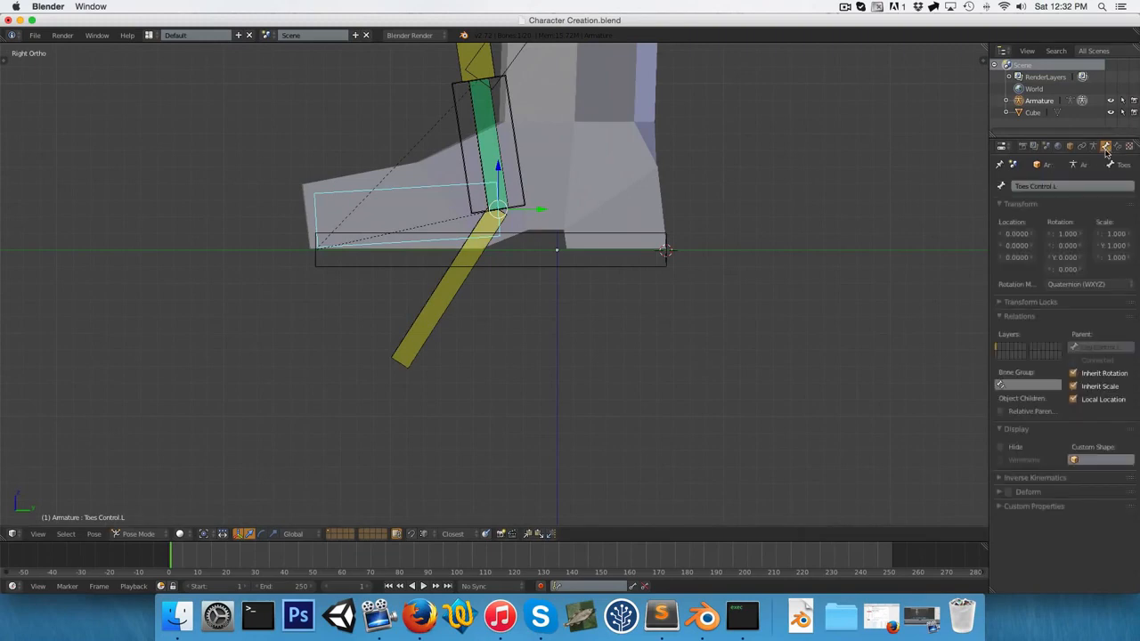
pyautogui.rightClick(418, 312)
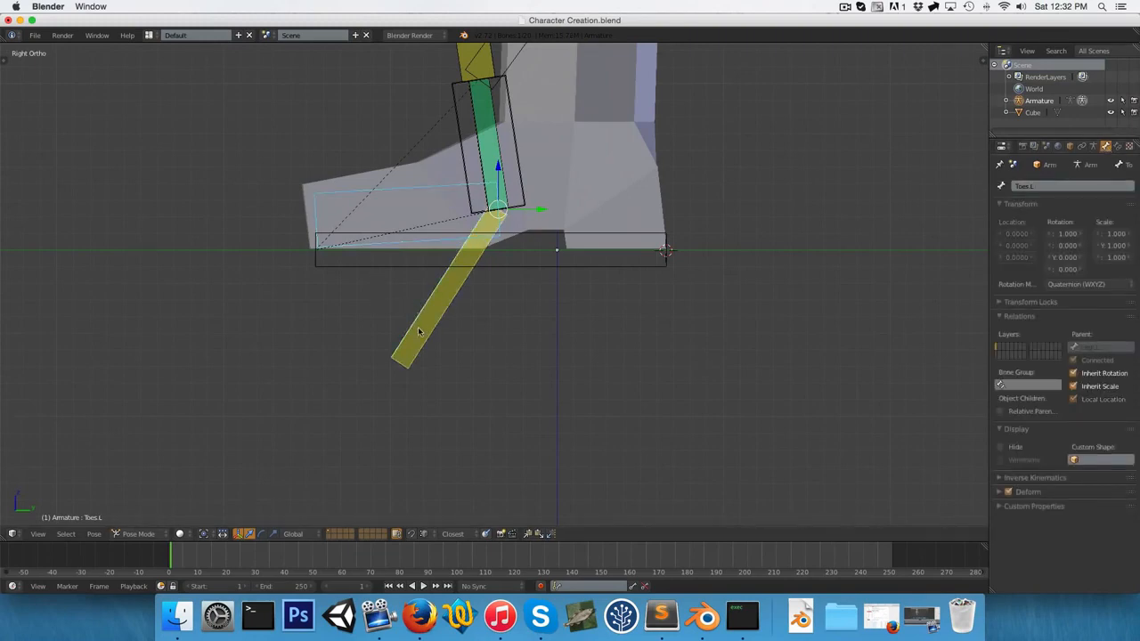
pyautogui.hotkey('ctrl', 'shift', 'c')
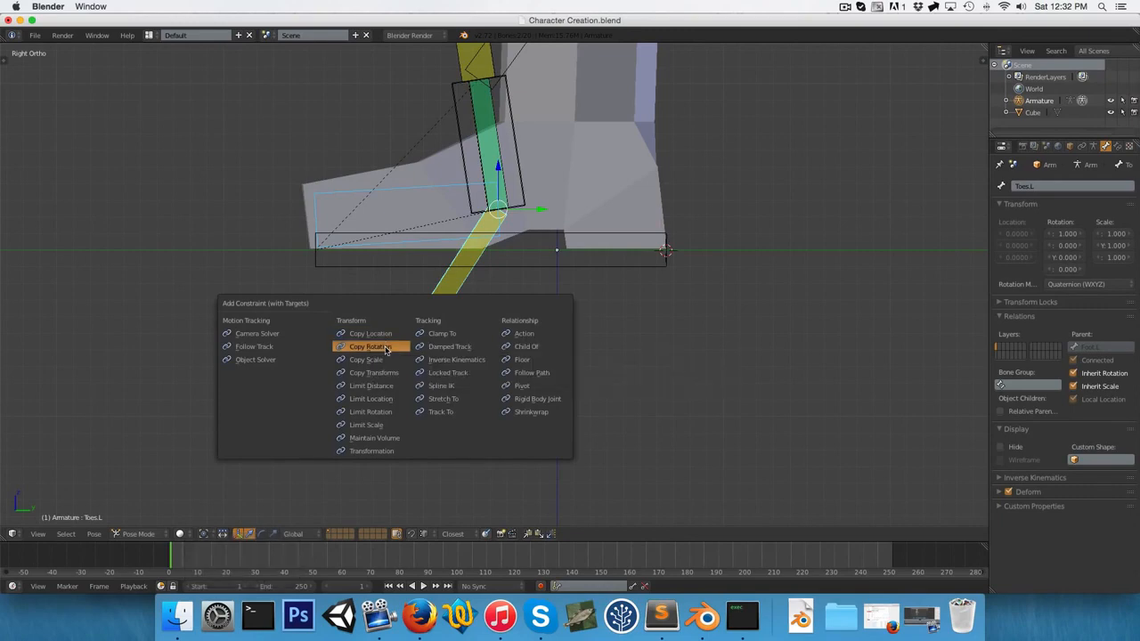
pyautogui.click(387, 349)
# Rotate Foot Roll.L back toward the heel to test how the foot and toe bones follow.
pyautogui.press('a')
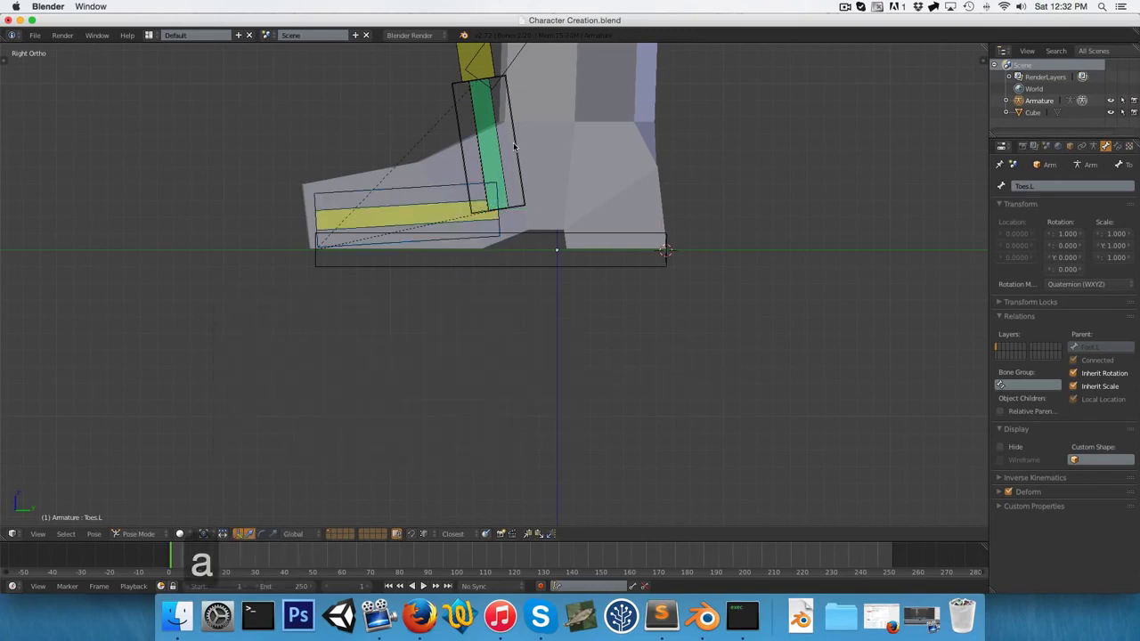
pyautogui.rightClick(514, 145)
pyautogui.scroll(-5, 515, 147)
pyautogui.press('r')
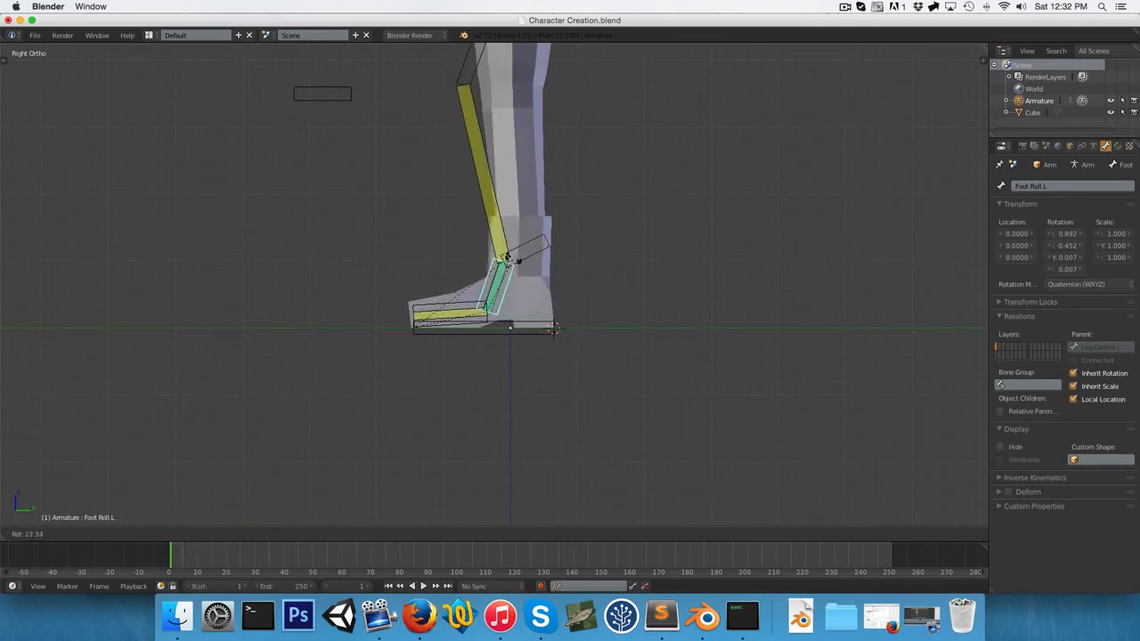
pyautogui.click(518, 265)
# Move Leg Control.L out in front of the body and test-rotate it there, cancelling the rotation.
pyautogui.rightClick(526, 334)
pyautogui.rightClick(508, 333)
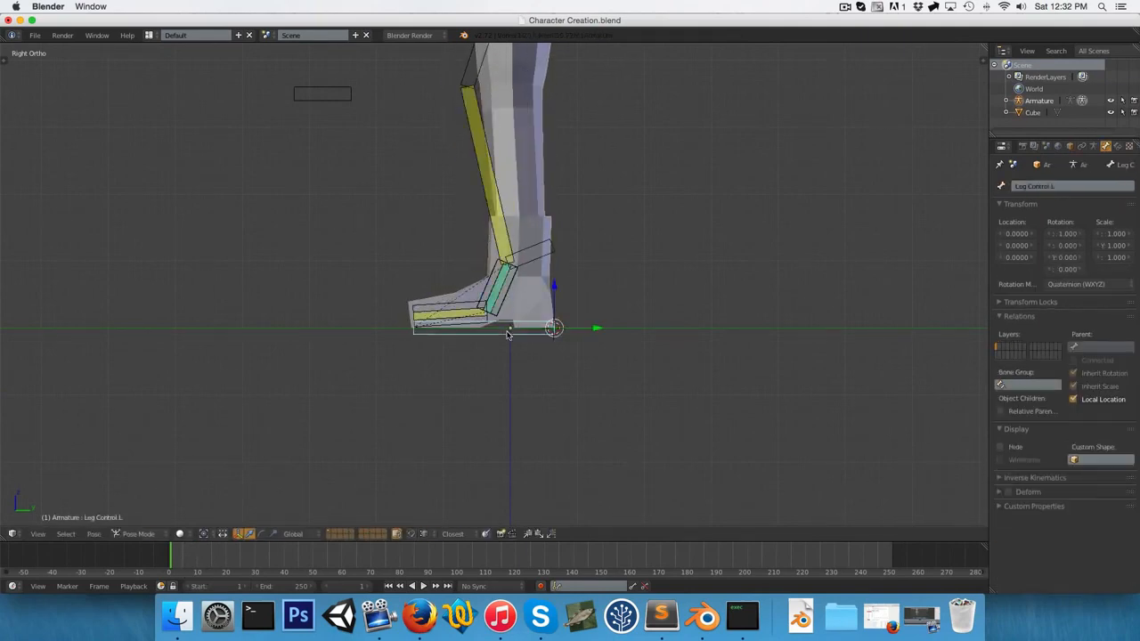
pyautogui.press('g')
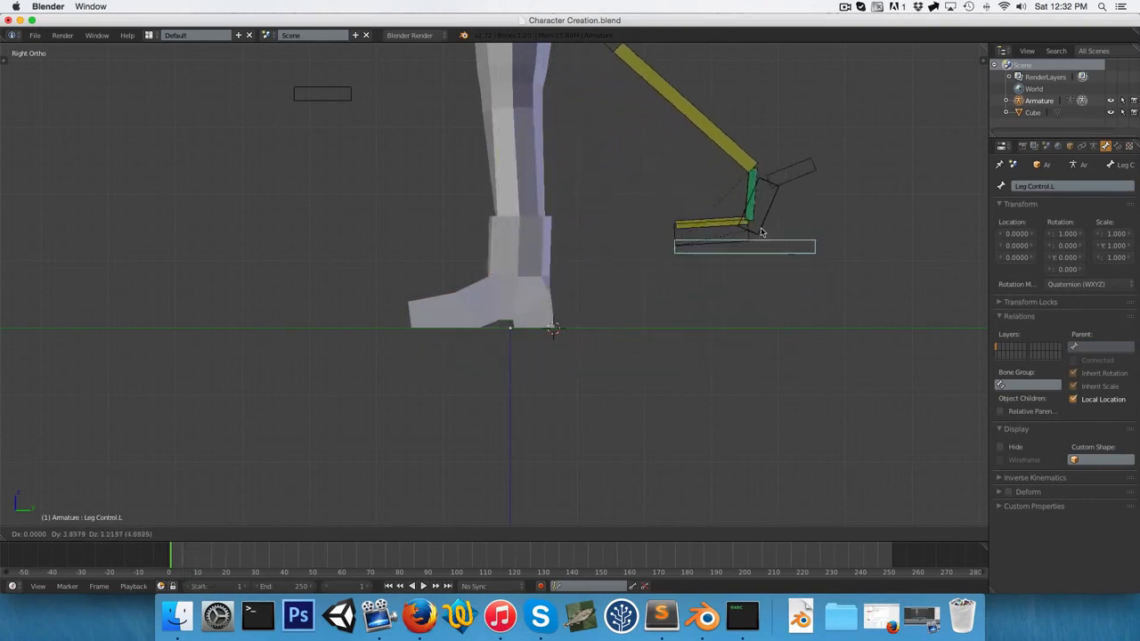
pyautogui.click(289, 340)
pyautogui.press('r')
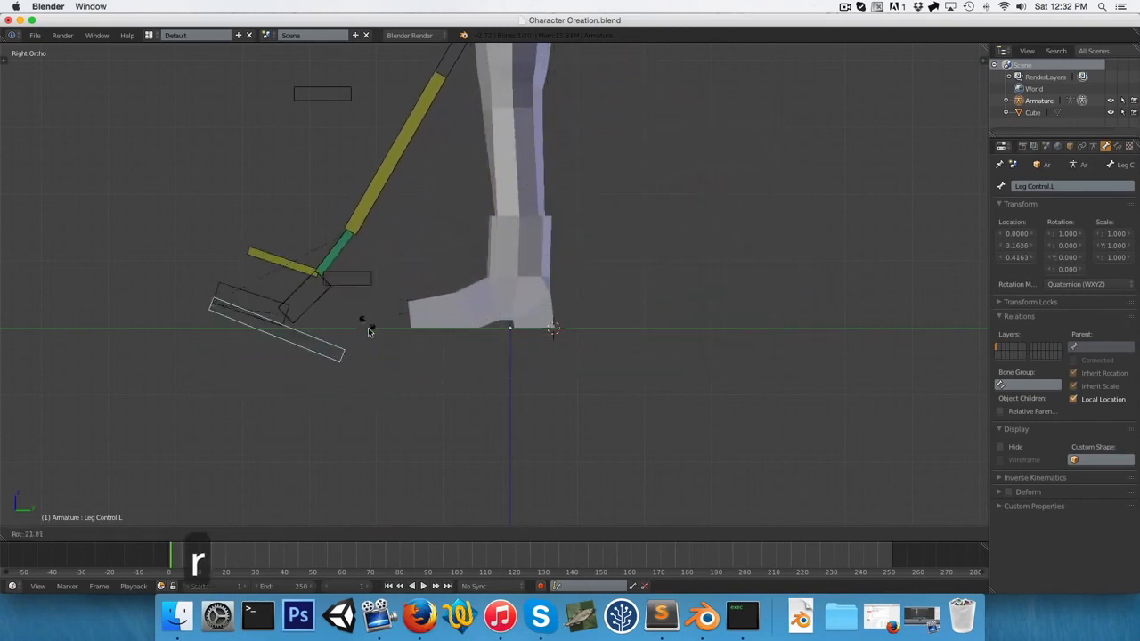
pyautogui.click(358, 333)
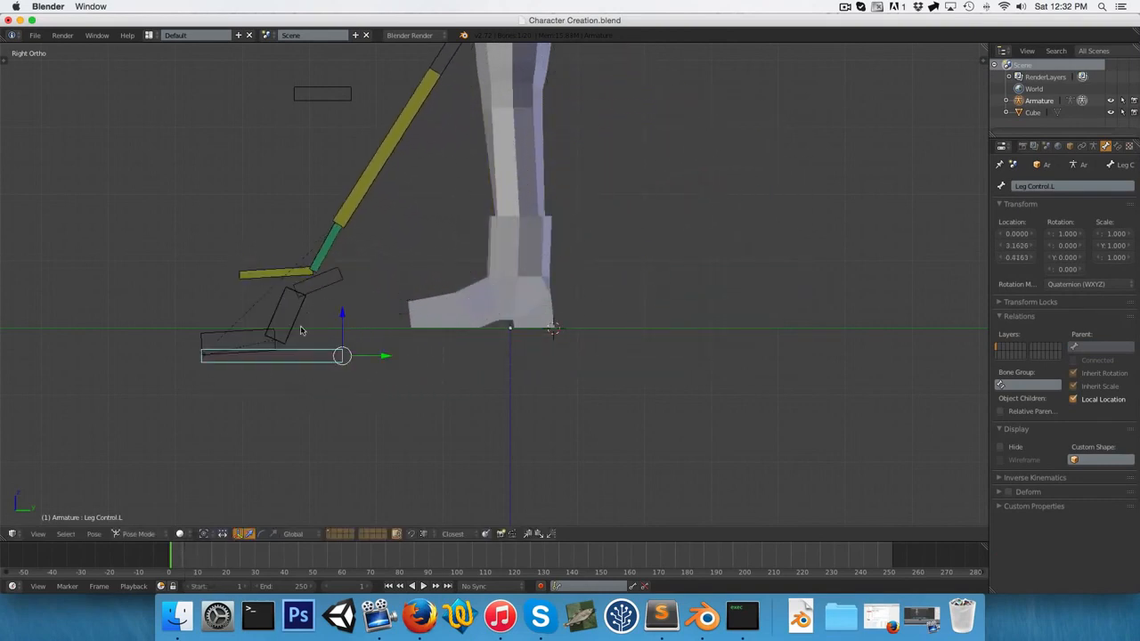
# Move Leg Control.L behind the body and rotate it so the toes tilt upward.
pyautogui.press('g')
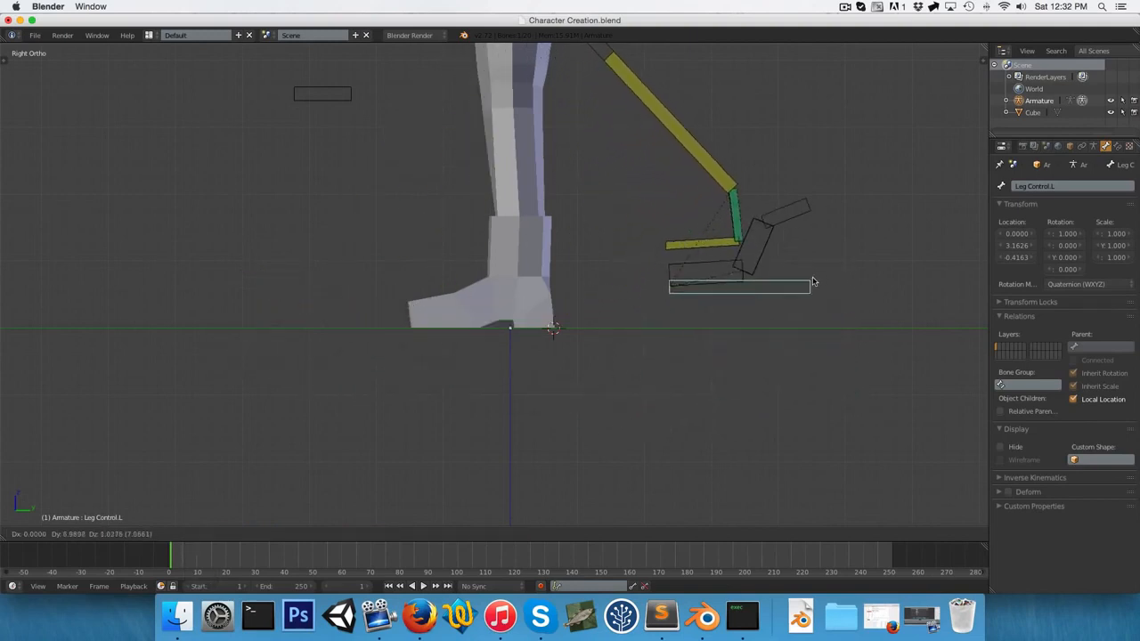
pyautogui.click(824, 294)
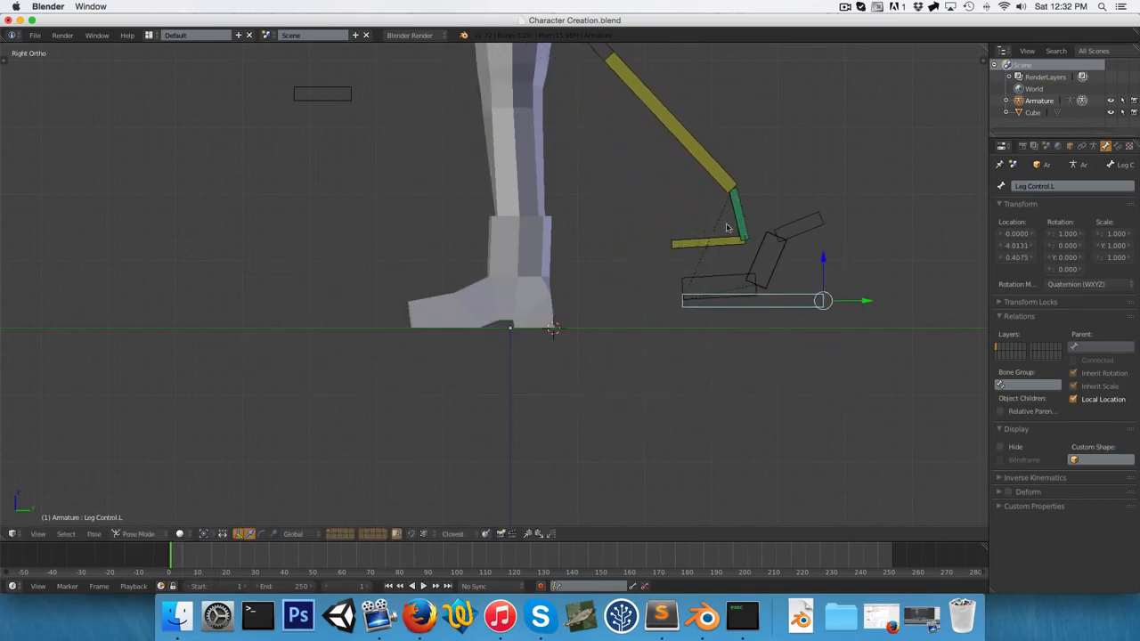
pyautogui.press('r')
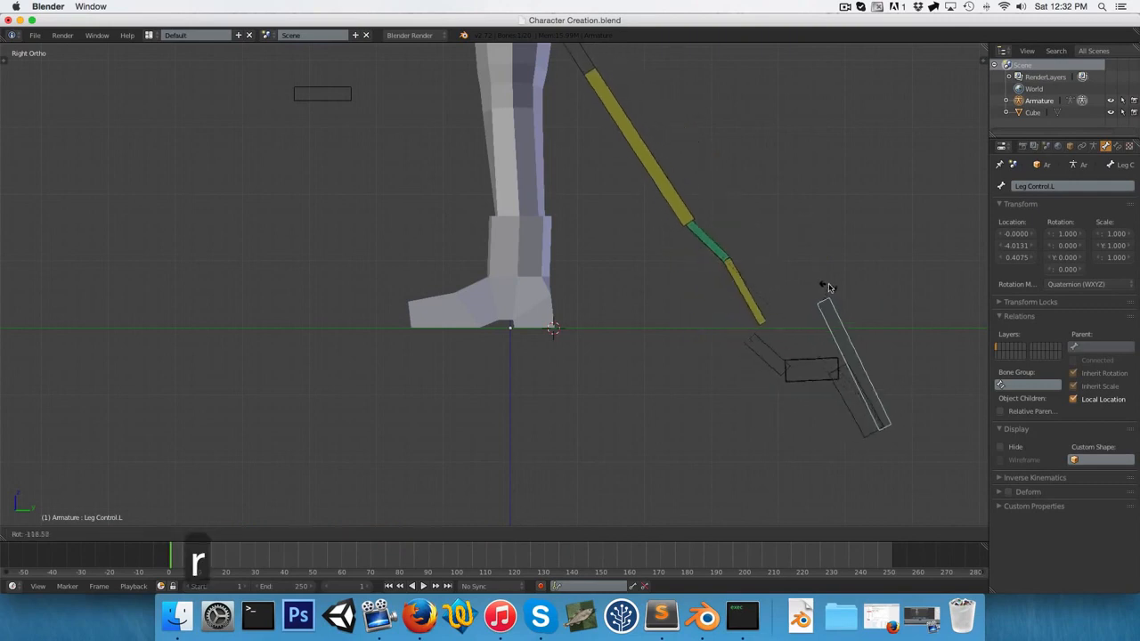
pyautogui.click(822, 321)
pyautogui.press('g')
pyautogui.rightClick(599, 337)
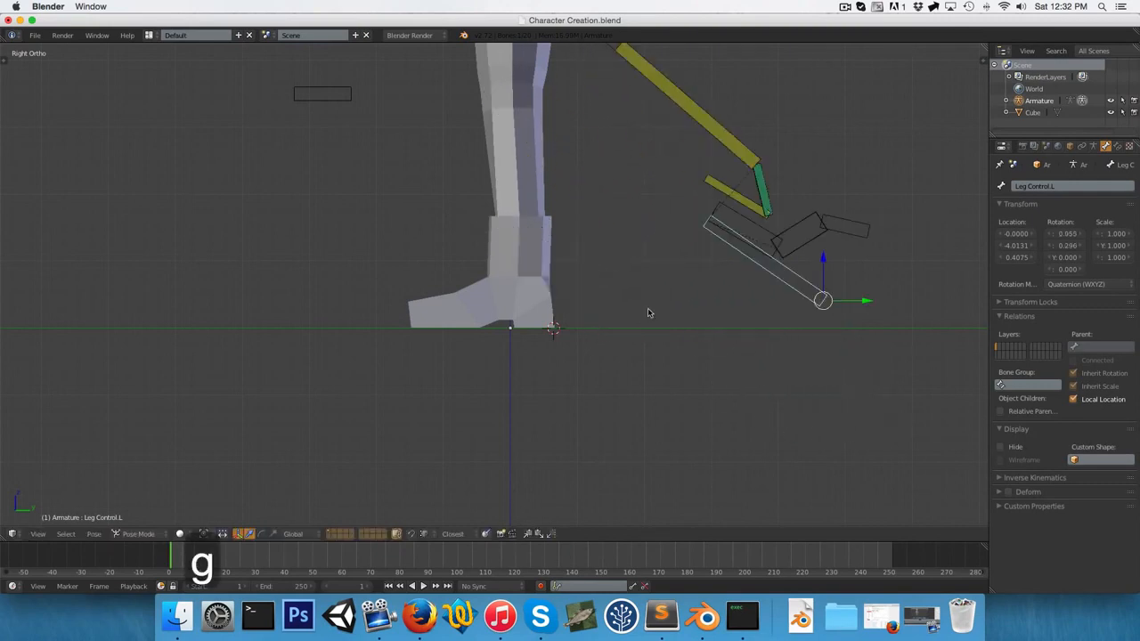
# Clear the rotation of Leg Control.L and the location of all bones.
pyautogui.hotkey('alt', 'r')
pyautogui.press('a')
pyautogui.press('a')
pyautogui.hotkey('alt', 'g')
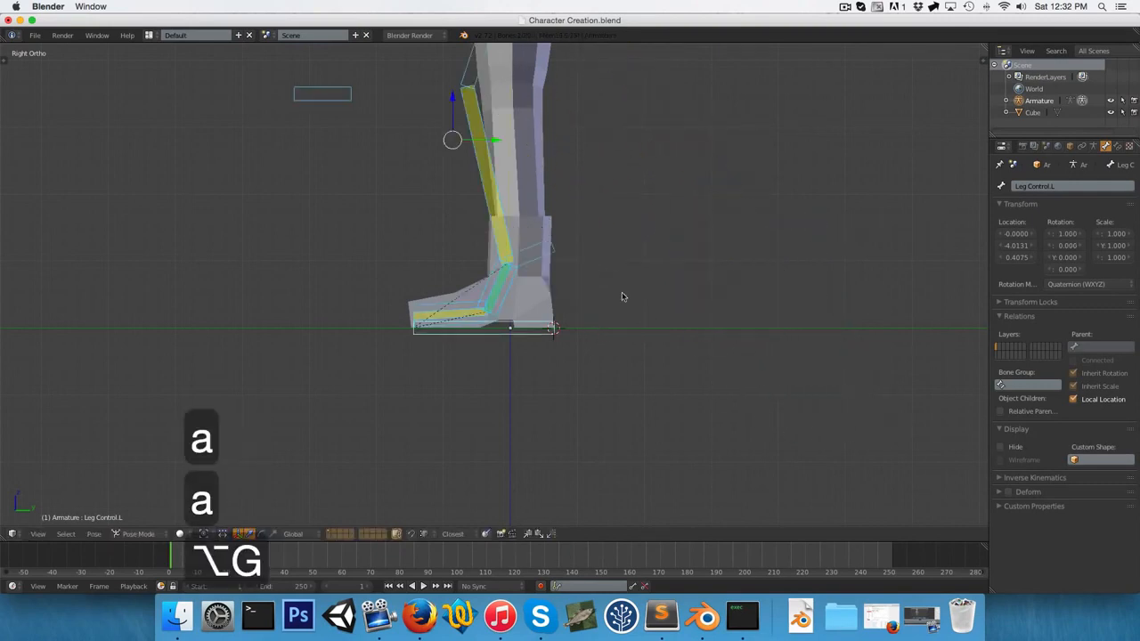
# Lower the Torso bone about 3 units along the global Z axis and inspect the bent leg from the side and front.
pyautogui.press('a')
pyautogui.scroll(-3, 621, 294)
pyautogui.rightClick(485, 165)
pyautogui.press('g')
pyautogui.press('z')
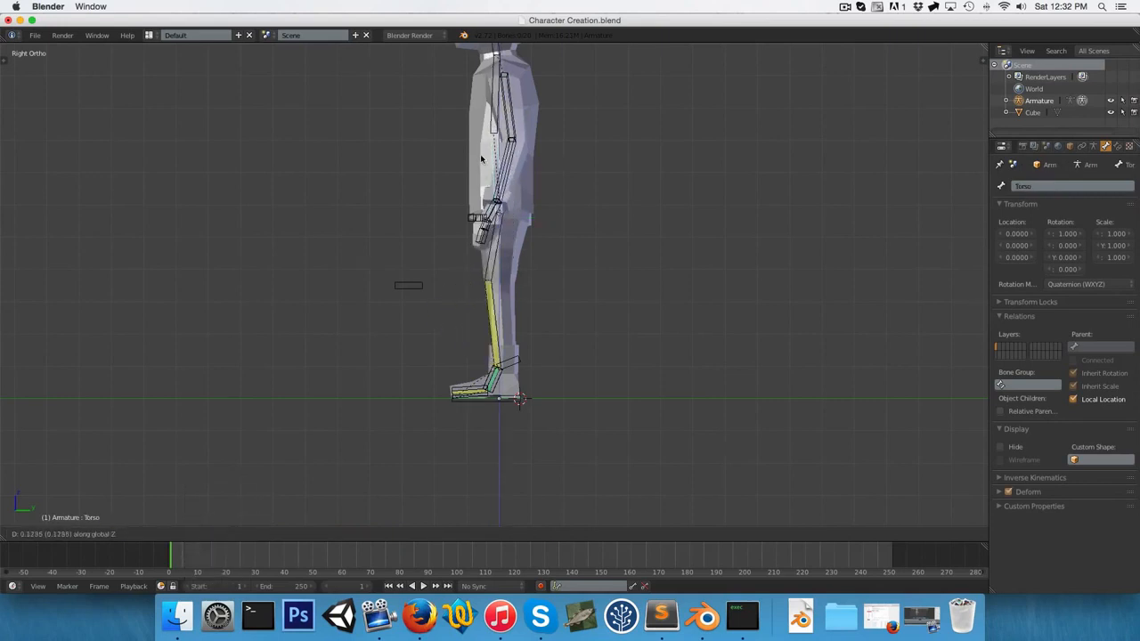
pyautogui.click(454, 259)
pyautogui.moveTo(489, 395); pyautogui.dragTo(527, 396, button='middle')
pyautogui.press('3')
pyautogui.press('1')
# Clear the rotation and location of all bones and return to a close right-side view of the foot.
pyautogui.press('a')
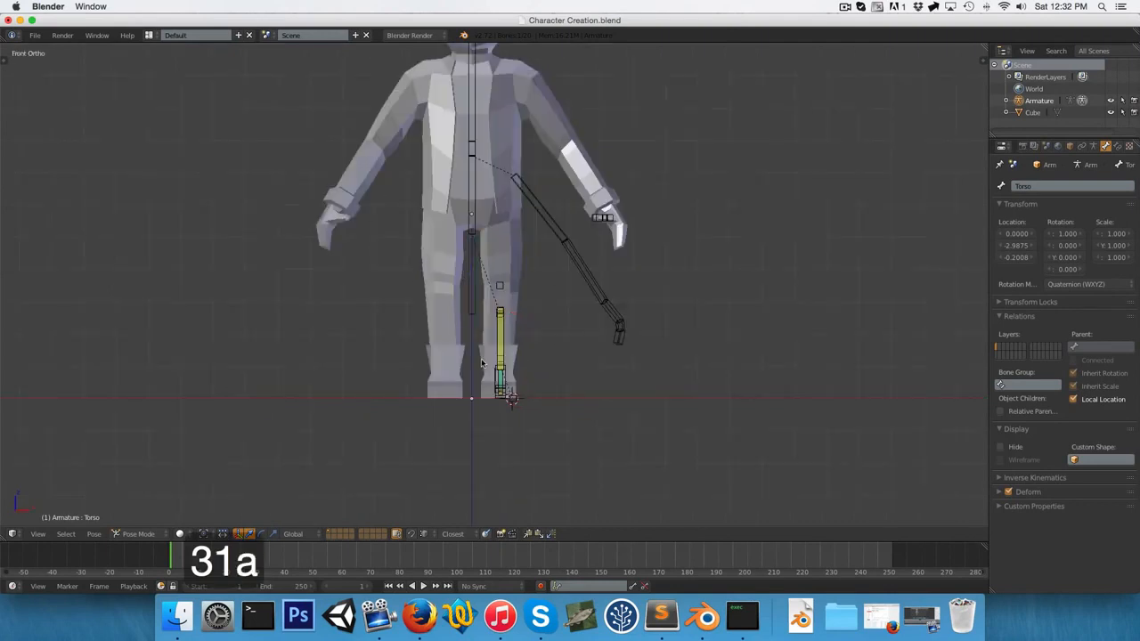
pyautogui.press('a')
pyautogui.hotkey('alt', 'r')
pyautogui.hotkey('alt', 'g')
pyautogui.press('a')
pyautogui.press('3')
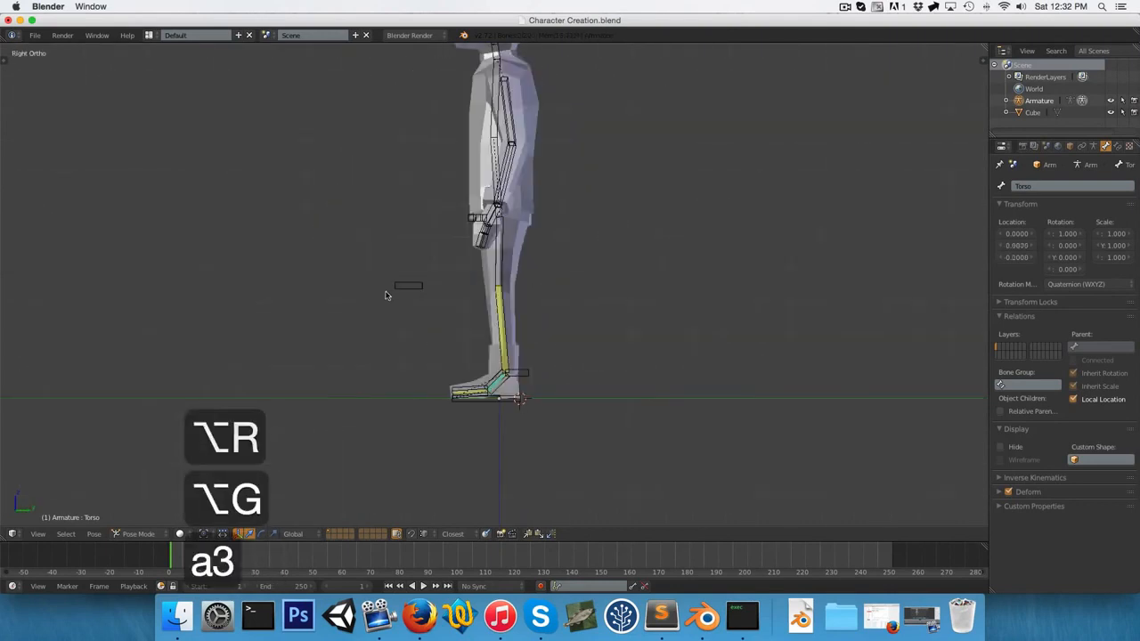
pyautogui.keyDown('shift'); pyautogui.moveTo(387, 293); pyautogui.dragTo(415, 178, button='middle'); pyautogui.keyUp('shift')
pyautogui.scroll(4, 578, 239)
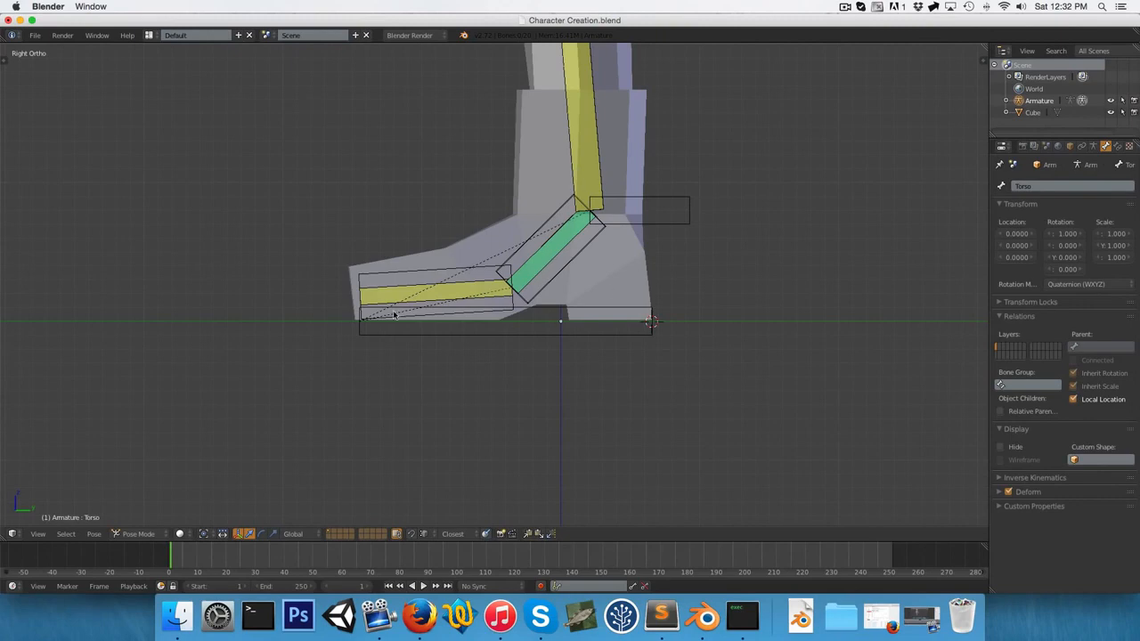
# Hide the Foot.L, Leg ik.L and Toes.L bones so only the foot's control bones remain shown.
pyautogui.rightClick(535, 258)
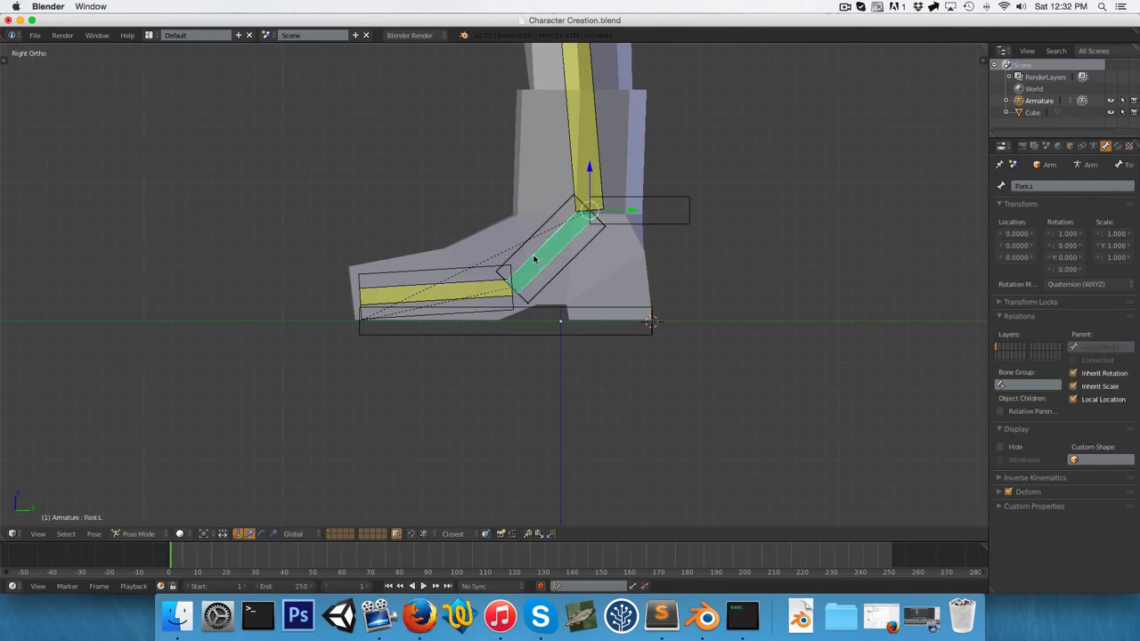
pyautogui.rightClick(655, 201)
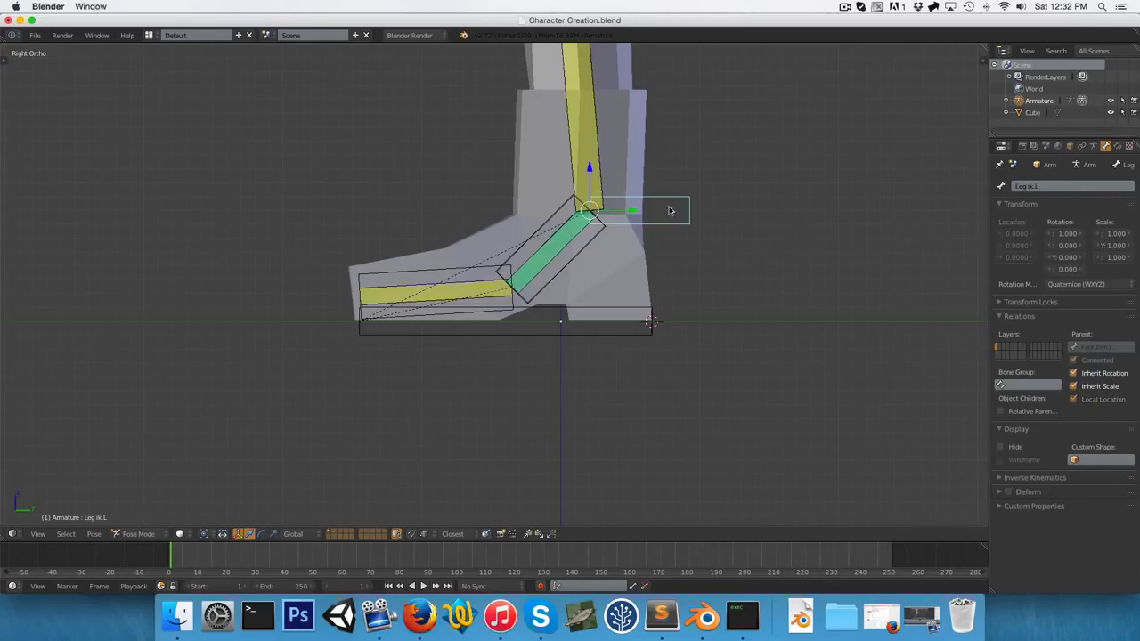
pyautogui.rightClick(551, 250)
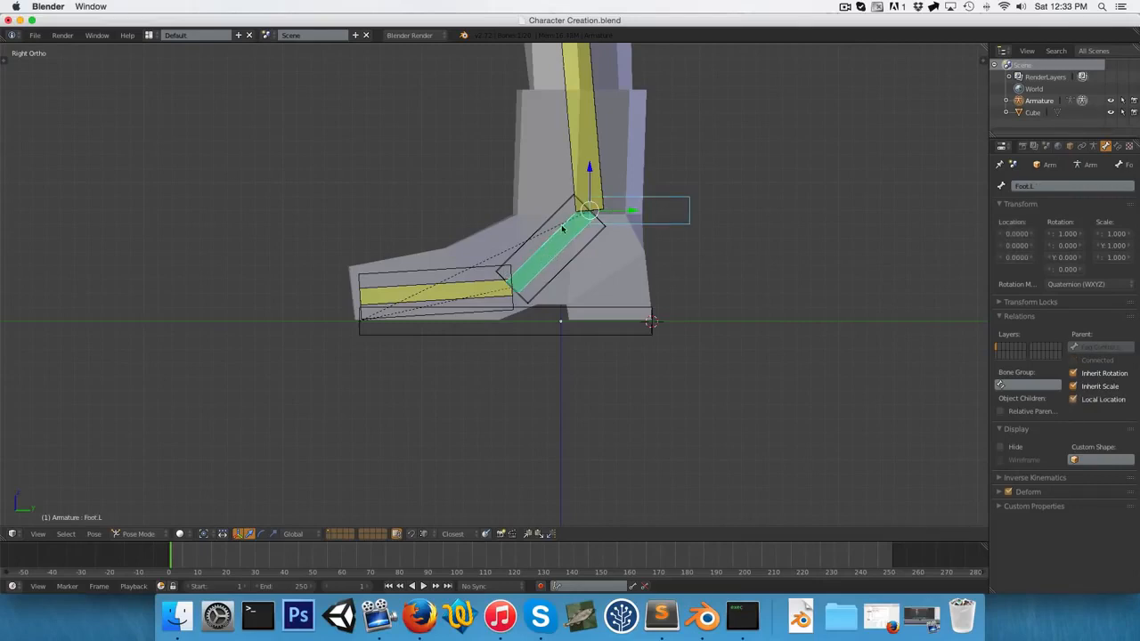
pyautogui.rightClick(482, 289)
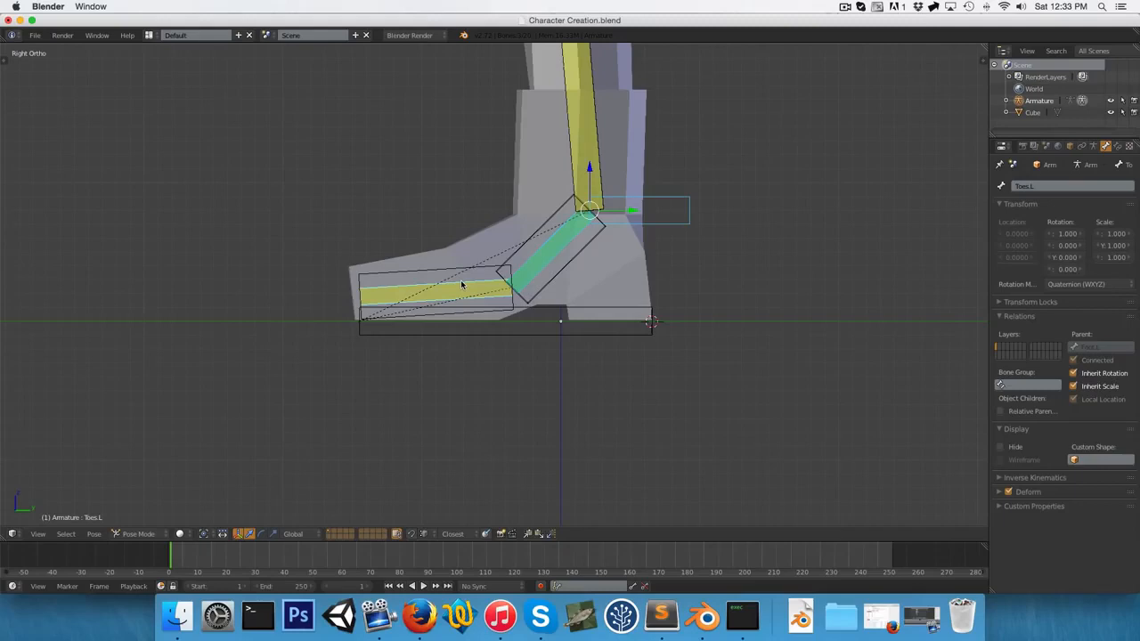
pyautogui.press('h')
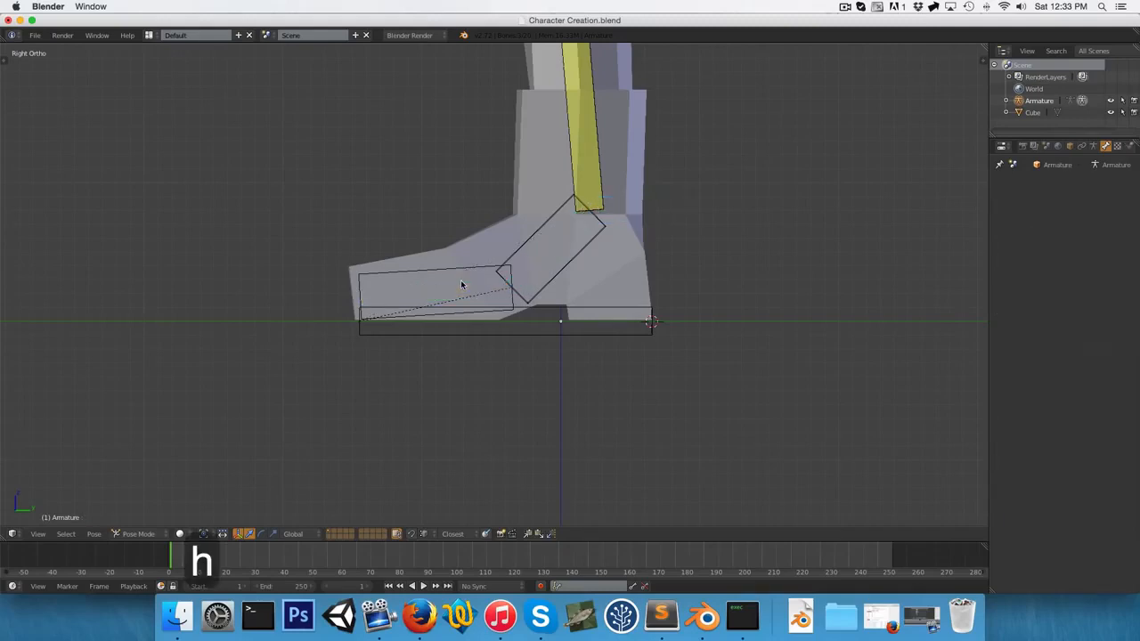
# Test the leg controls by moving and rotating Leg Control.L behind the body and rotating Foot Roll.L.
pyautogui.rightClick(572, 316)
pyautogui.scroll(-5, 557, 342)
pyautogui.press('g')
pyautogui.press('r')
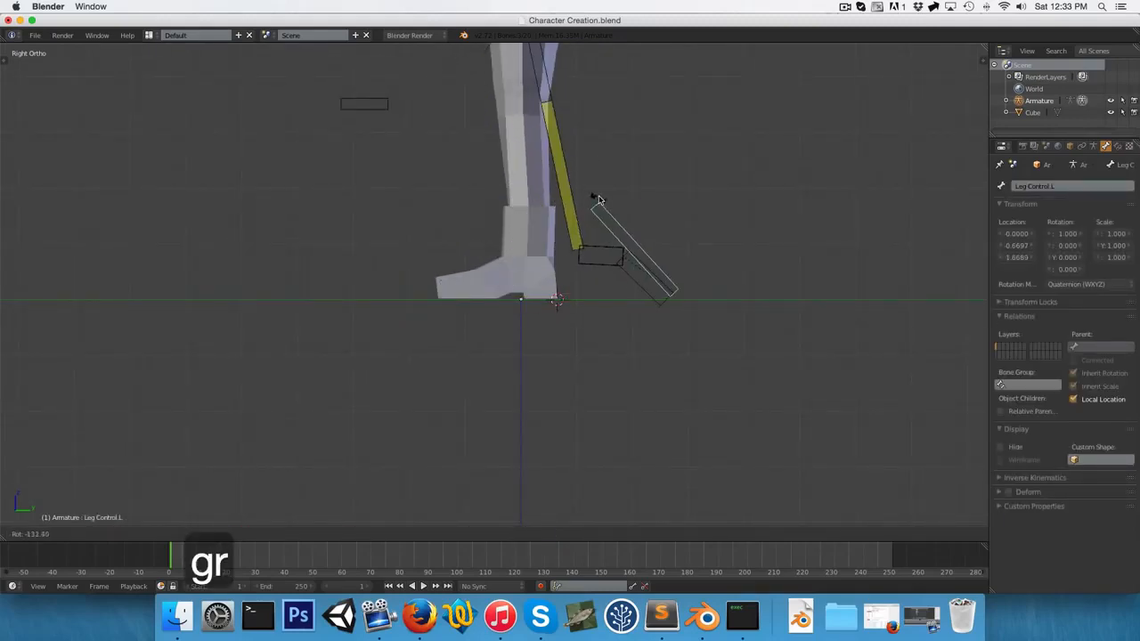
pyautogui.click(589, 265)
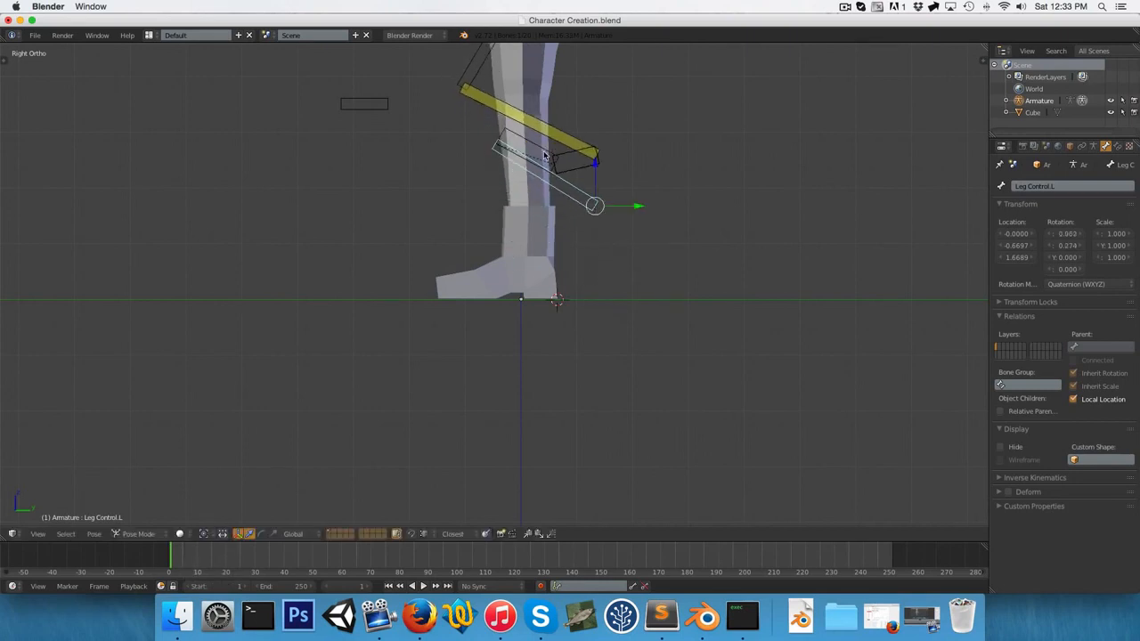
pyautogui.rightClick(583, 171)
pyautogui.press('r')
pyautogui.press('a')
# Clear the rotation and location of all bones.
pyautogui.press('a')
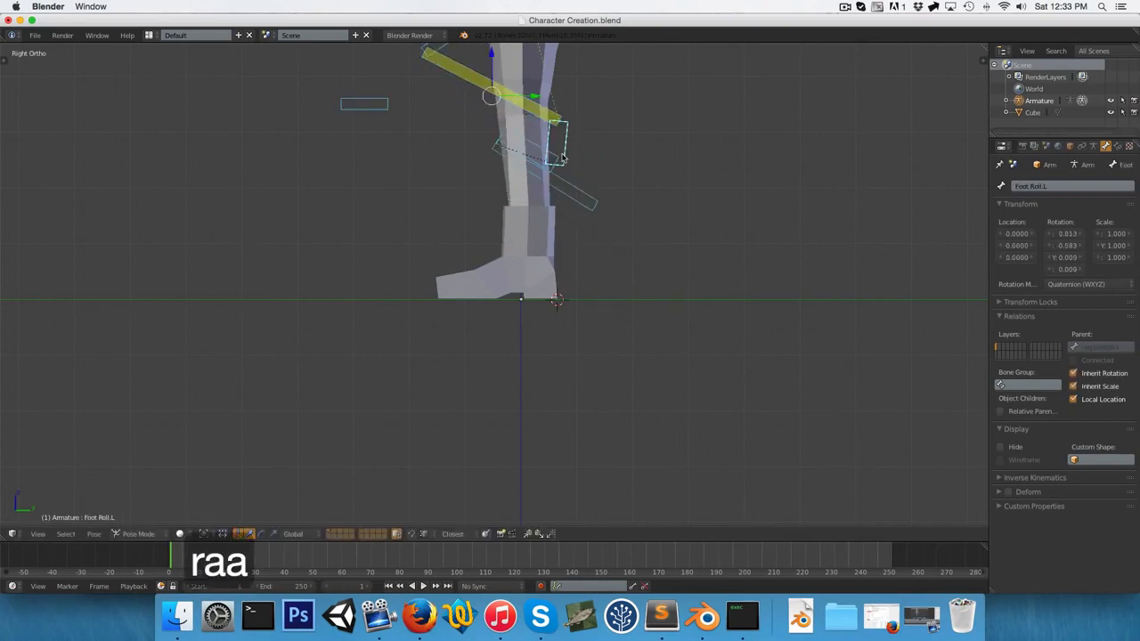
pyautogui.hotkey('alt', 'r')
pyautogui.hotkey('alt', 'g')
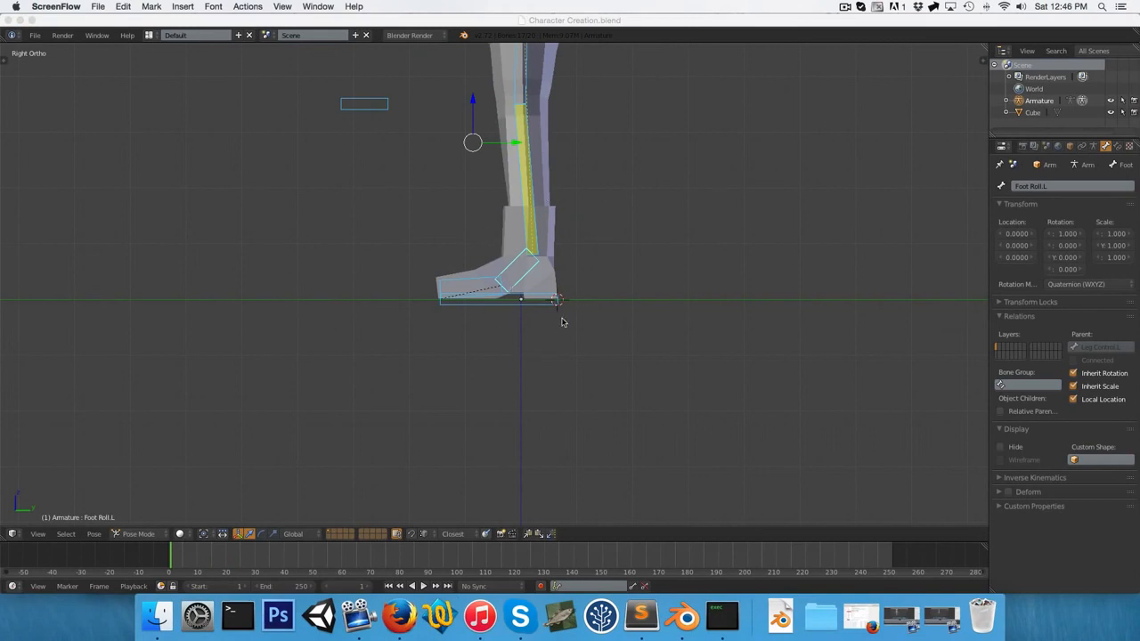
# Display the armature's bones as Octahedral and set its maximum draw type to Solid.
pyautogui.click(1095, 146)
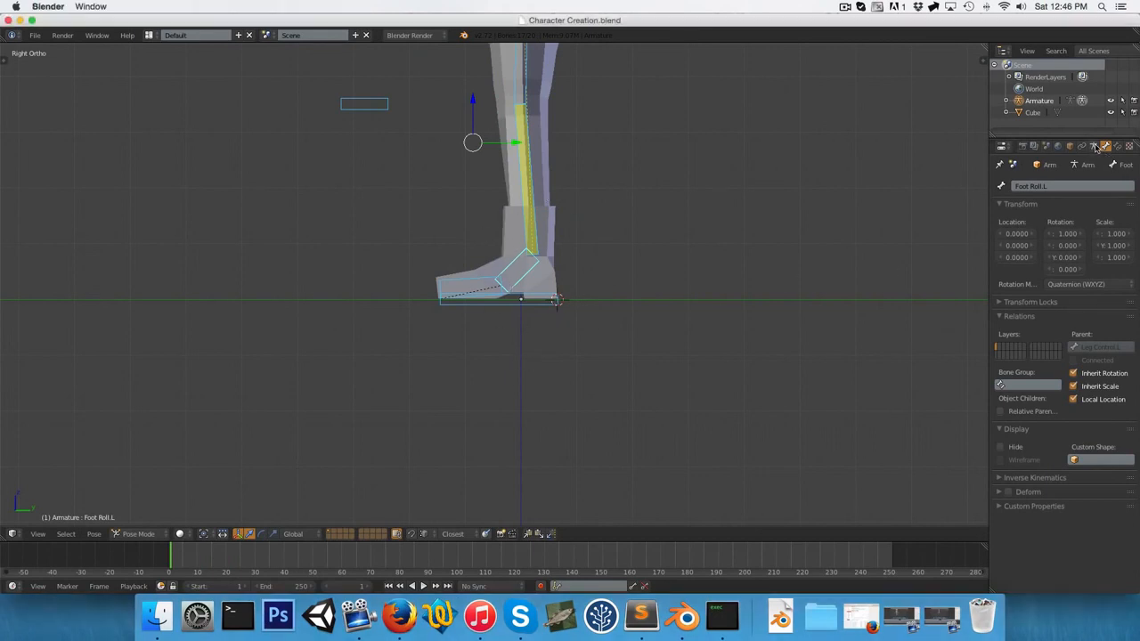
pyautogui.click(1095, 146)
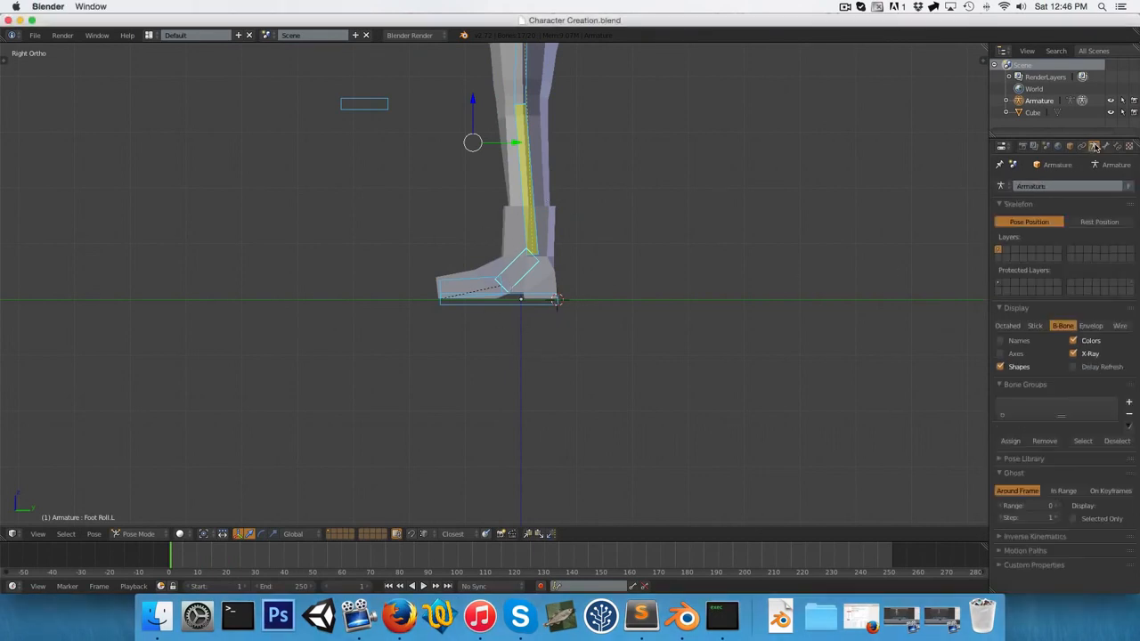
pyautogui.click(1009, 327)
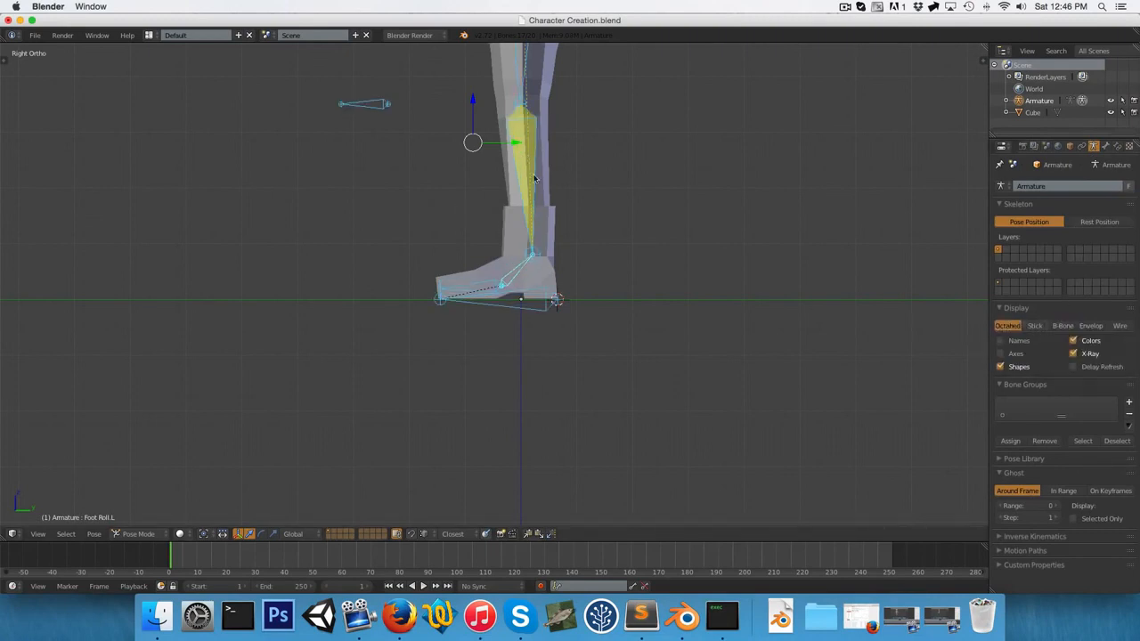
pyautogui.click(1070, 146)
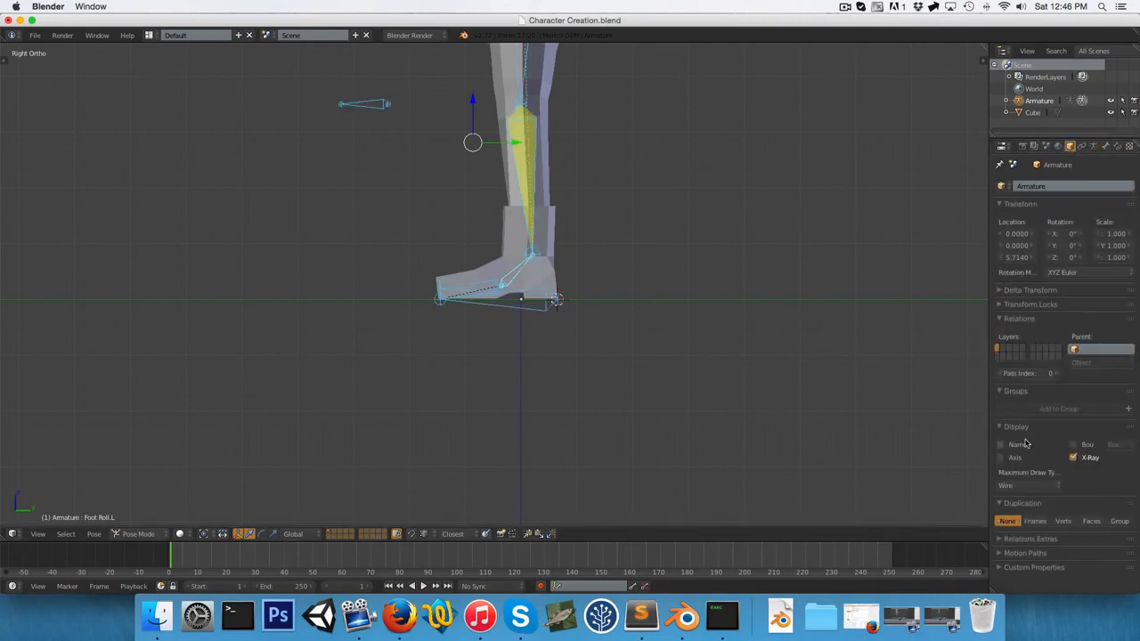
pyautogui.click(1039, 486)
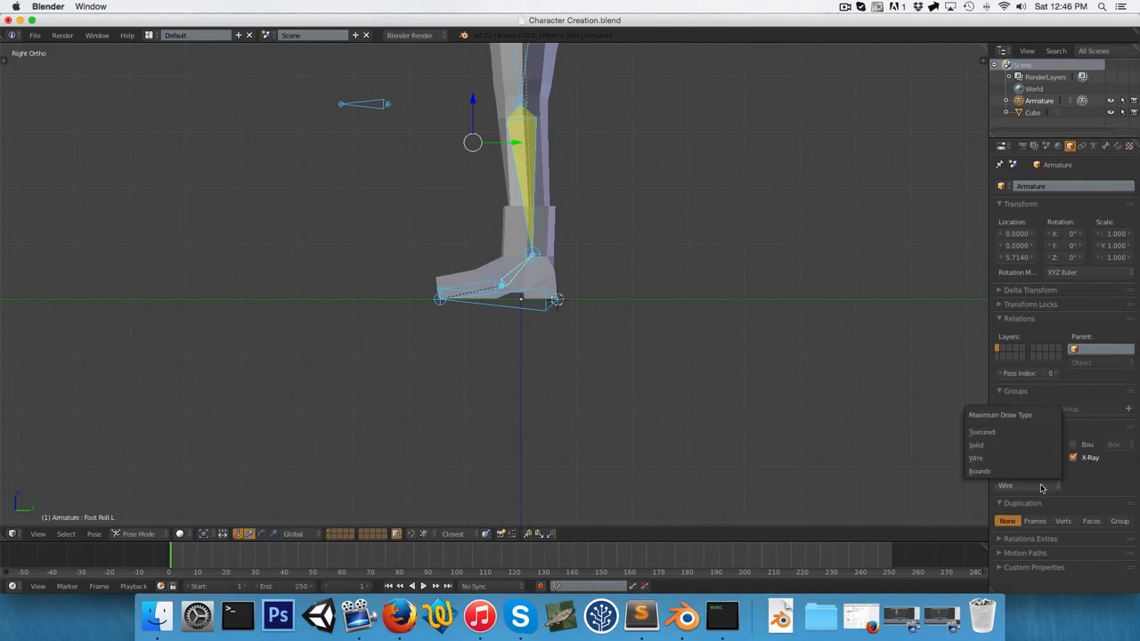
pyautogui.click(997, 446)
# In Edit Mode, move Leg Control.L along the X axis to line up with the left foot's bones.
pyautogui.press('KP_1')
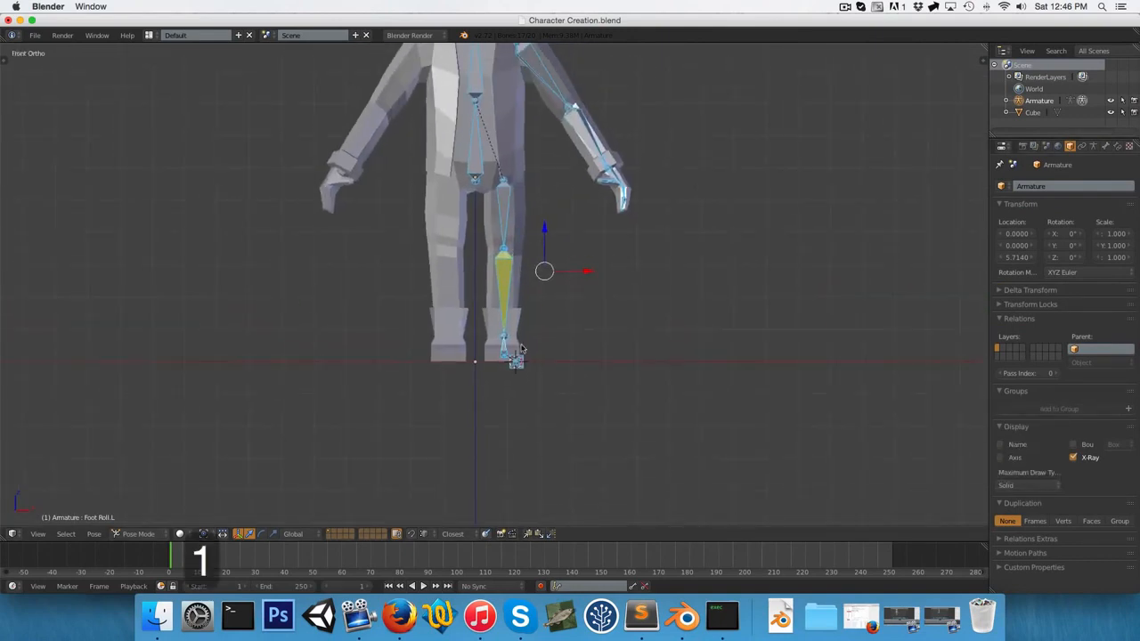
pyautogui.press('Tab')
pyautogui.scroll(4, 522, 348)
pyautogui.keyDown('shift'); pyautogui.moveTo(540, 441); pyautogui.dragTo(465, 265, button='middle'); pyautogui.keyUp('shift')
pyautogui.scroll(2, 465, 265)
pyautogui.rightClick(458, 259)
pyautogui.press('g')
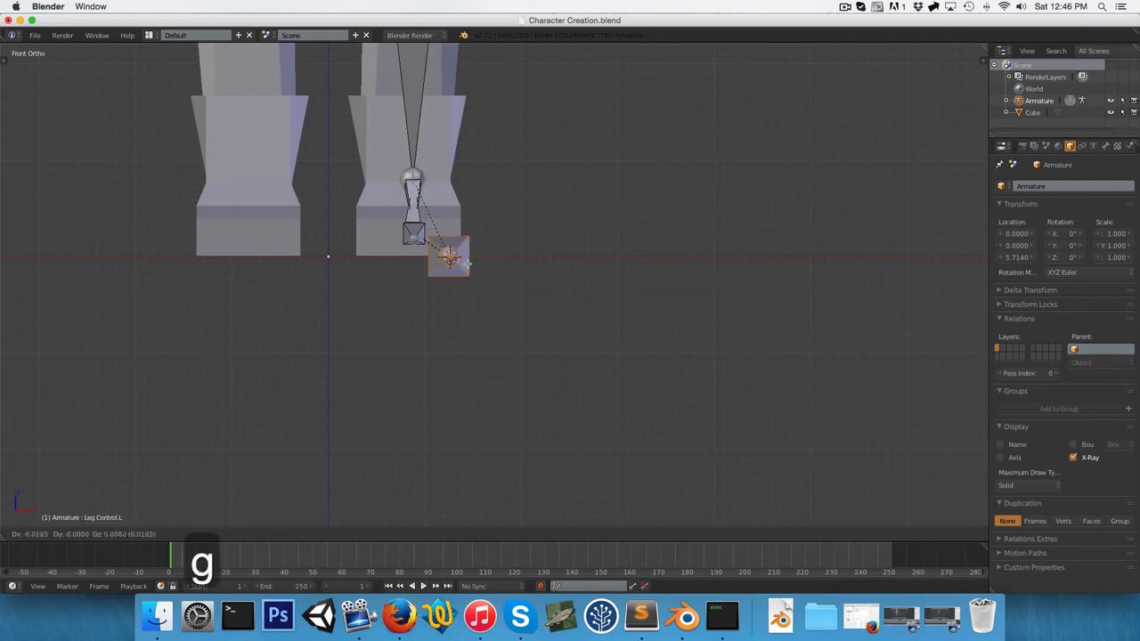
pyautogui.press('x')
pyautogui.click(433, 263)
pyautogui.scroll(-4, 435, 262)
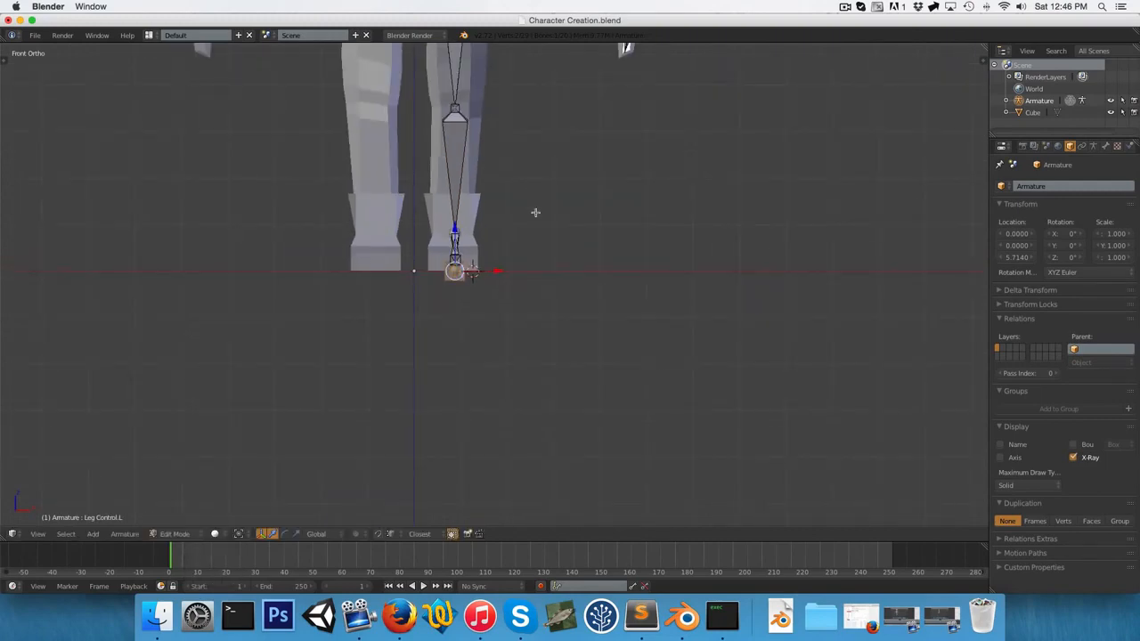
pyautogui.scroll(-3, 535, 212)
pyautogui.moveTo(615, 203); pyautogui.dragTo(639, 207, button='middle')
pyautogui.scroll(3, 640, 206)
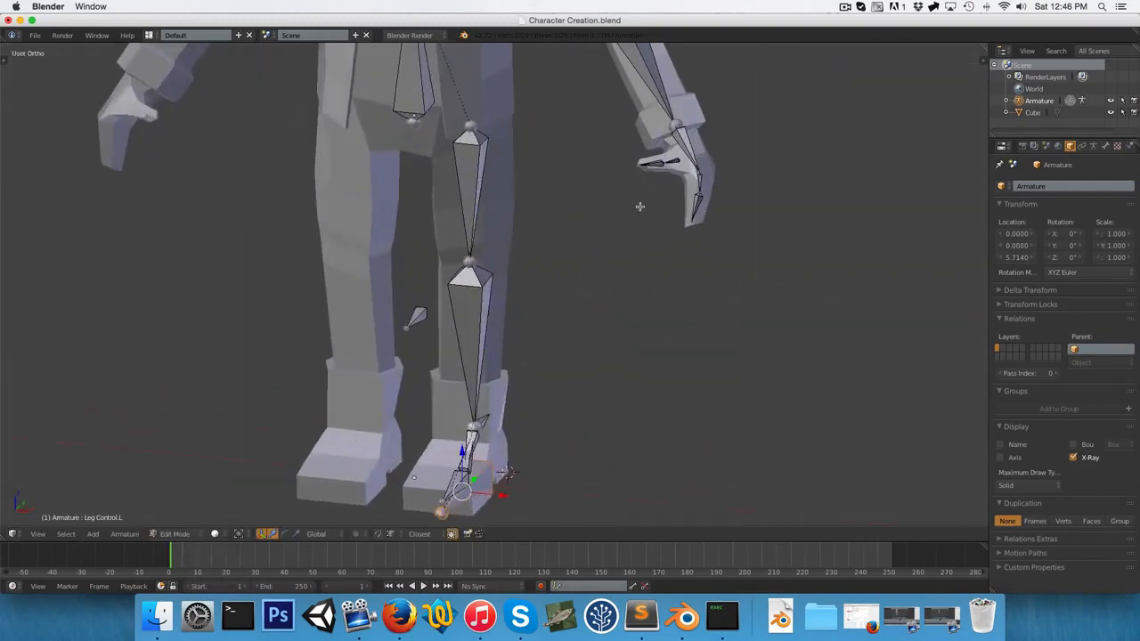
# In Pose Mode, try rotating Upper Arm.L from the front to test whether the hand bones follow.
pyautogui.press('1')
pyautogui.scroll(-3, 640, 206)
pyautogui.press('Tab')
pyautogui.rightClick(514, 130)
pyautogui.press('r')
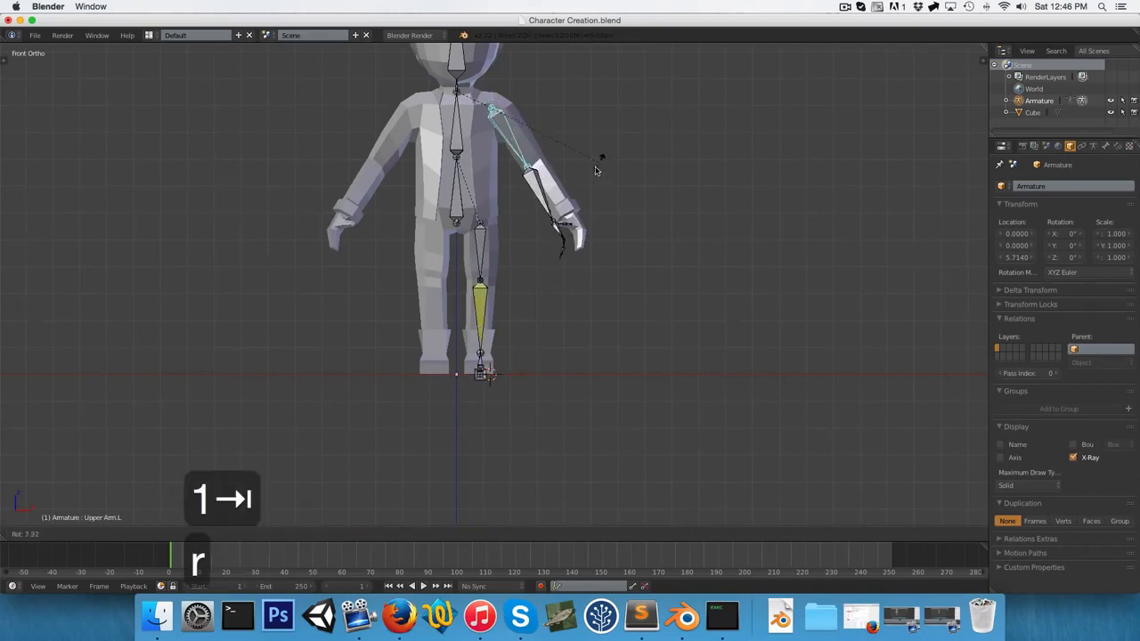
pyautogui.rightClick(615, 159)
# In Edit Mode, parent the left thumb's base bone to Hand.L with Keep Offset.
pyautogui.scroll(8, 668, 156)
pyautogui.moveTo(719, 153); pyautogui.dragTo(699, 240, button='middle')
pyautogui.press('Tab')
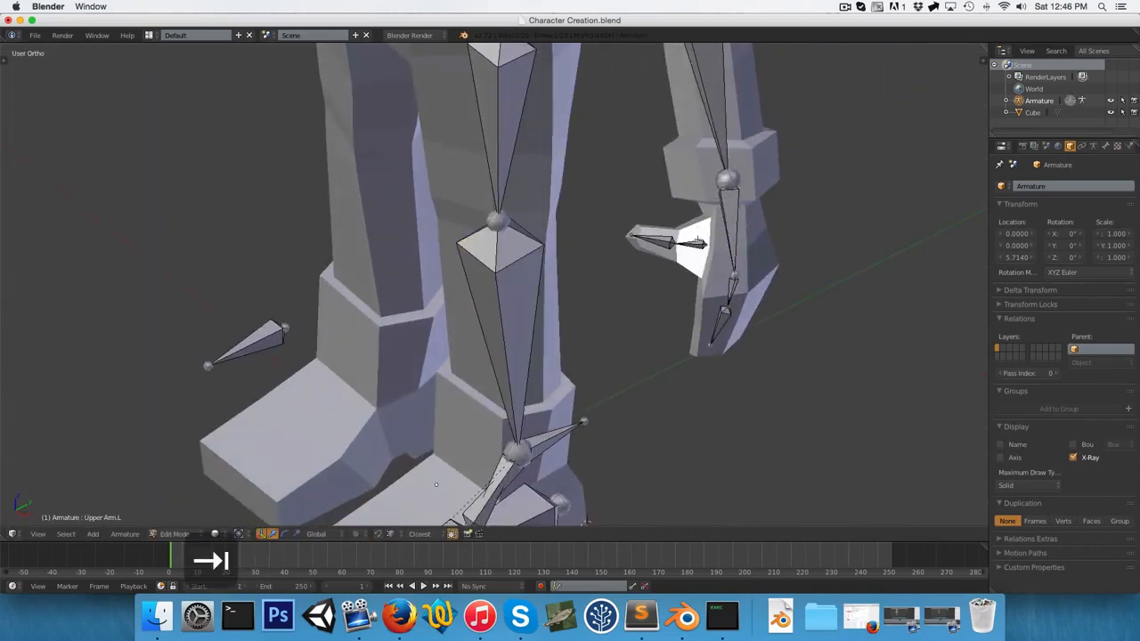
pyautogui.rightClick(699, 241)
pyautogui.keyDown('shift'); pyautogui.rightClick(729, 227); pyautogui.keyUp('shift')
pyautogui.hotkey('ctrl', 'p')
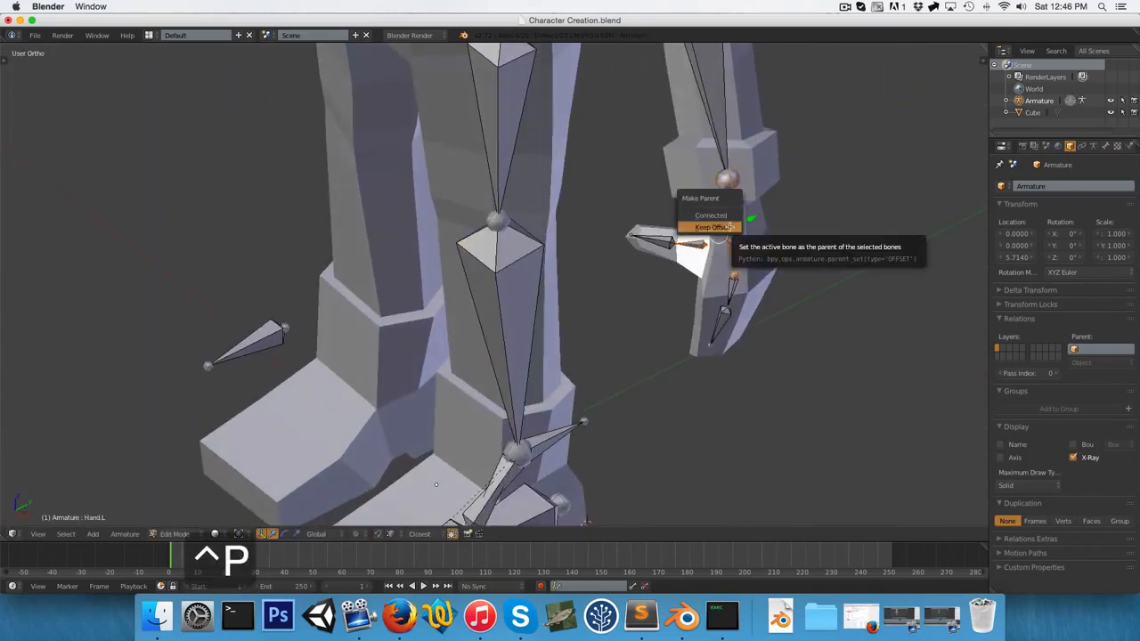
pyautogui.click(728, 227)
# Return to Pose Mode and test the thumb's parenting by rotating Upper Arm.L from the front.
pyautogui.scroll(-3, 713, 240)
pyautogui.press('1')
pyautogui.scroll(-3, 624, 303)
pyautogui.press('Tab')
pyautogui.moveTo(657, 232); pyautogui.dragTo(570, 257, button='middle')
pyautogui.scroll(5, 555, 260)
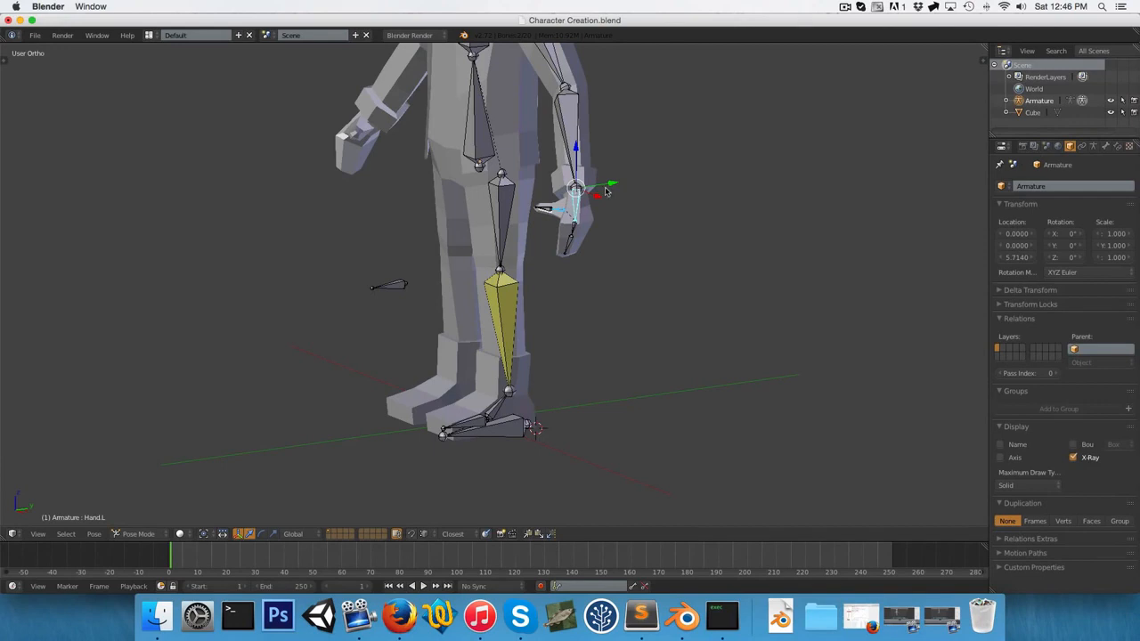
pyautogui.scroll(-3, 631, 238)
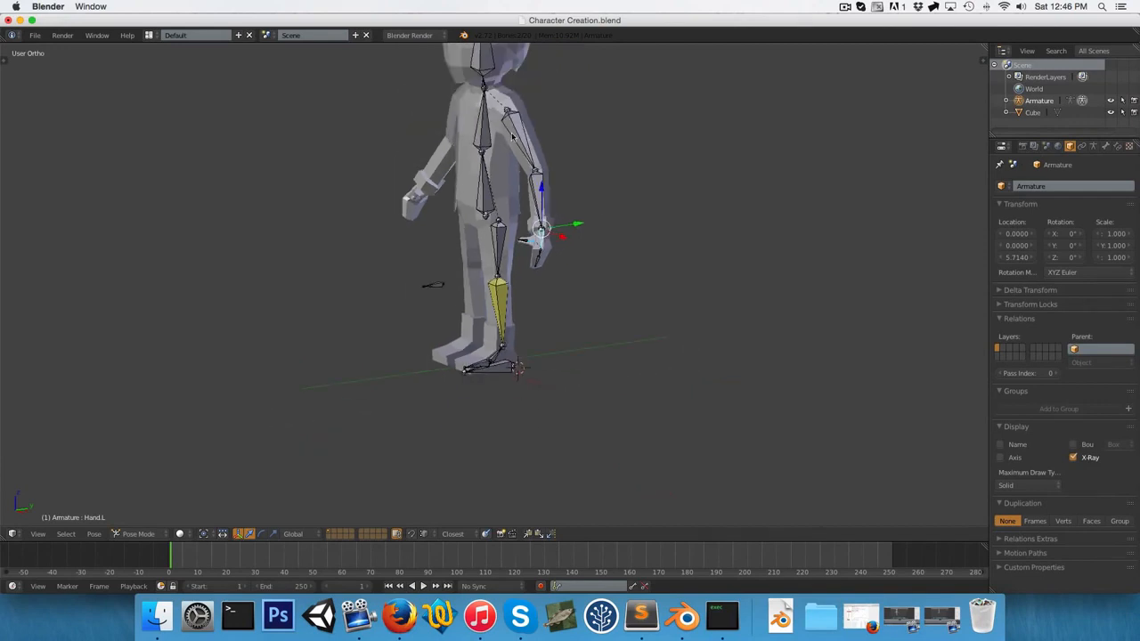
pyautogui.press('1')
pyautogui.rightClick(516, 138)
pyautogui.press('r')
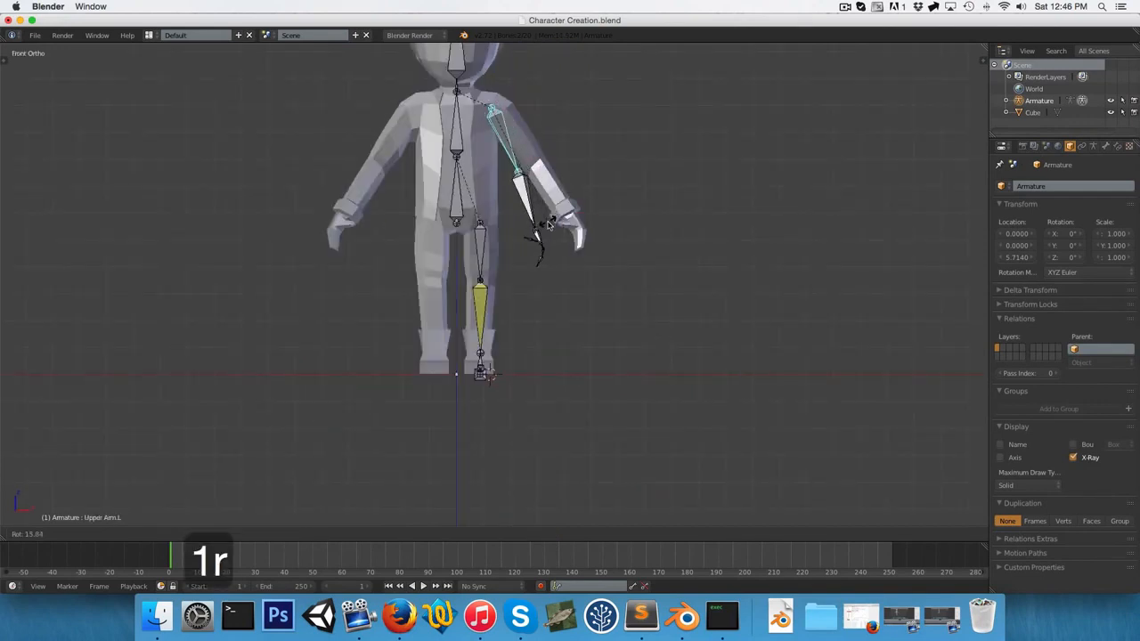
pyautogui.click(549, 226)
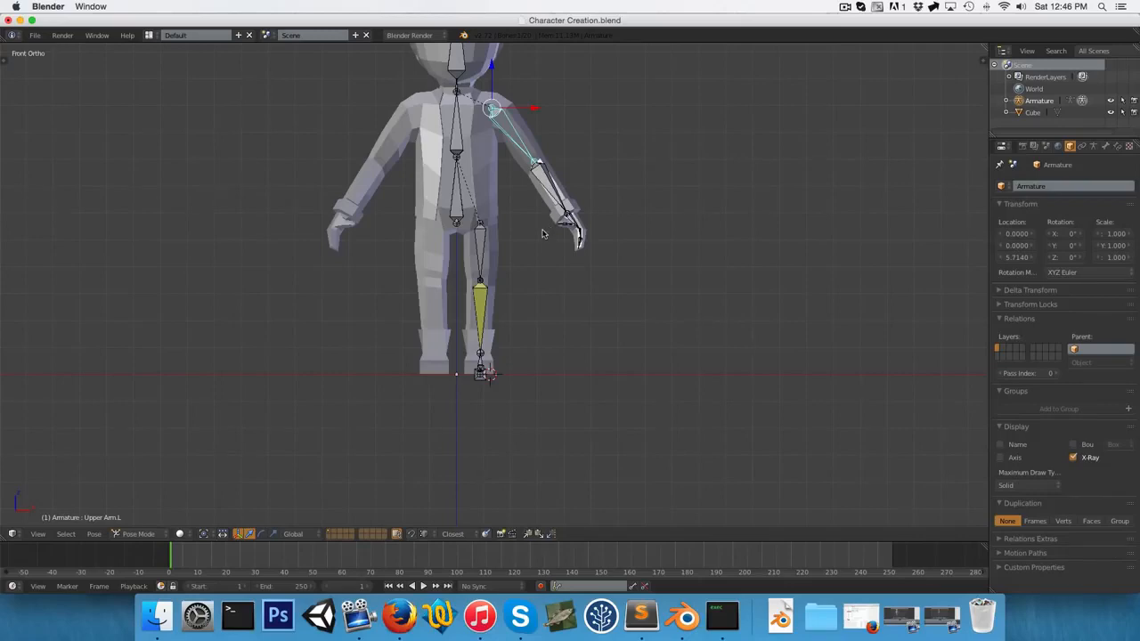
pyautogui.moveTo(669, 226); pyautogui.dragTo(584, 253, button='middle')
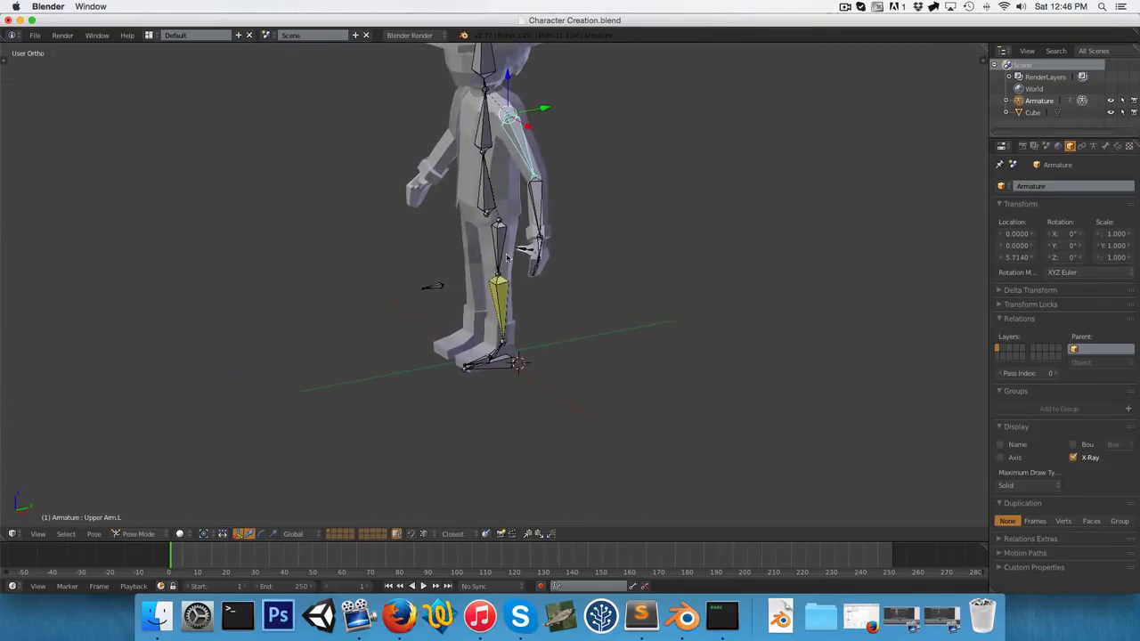
pyautogui.scroll(2, 484, 327)
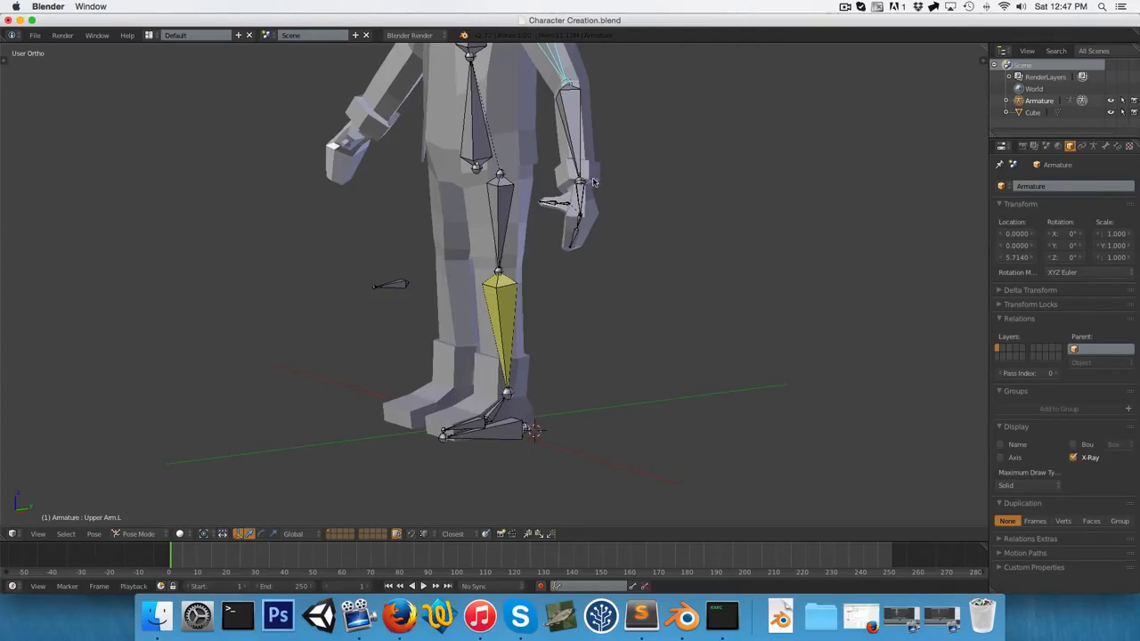
pyautogui.scroll(1, 621, 178)
pyautogui.scroll(-2, 629, 161)
pyautogui.rightClick(562, 148)
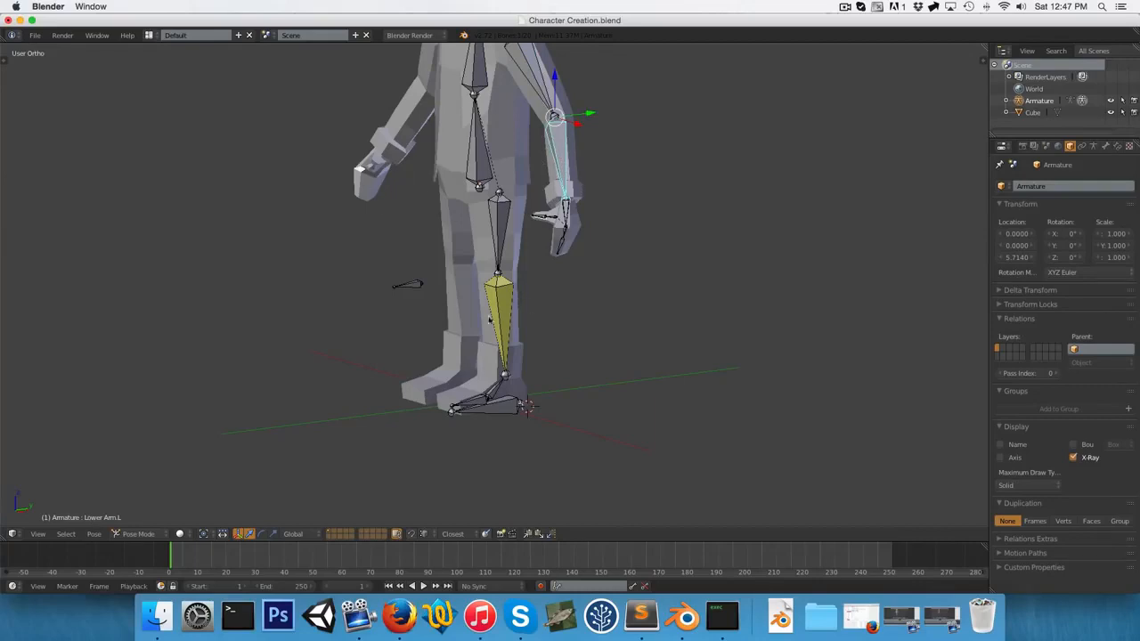
# In Edit Mode, select all bones of the left arm and left leg from the front view.
pyautogui.press('KP_1')
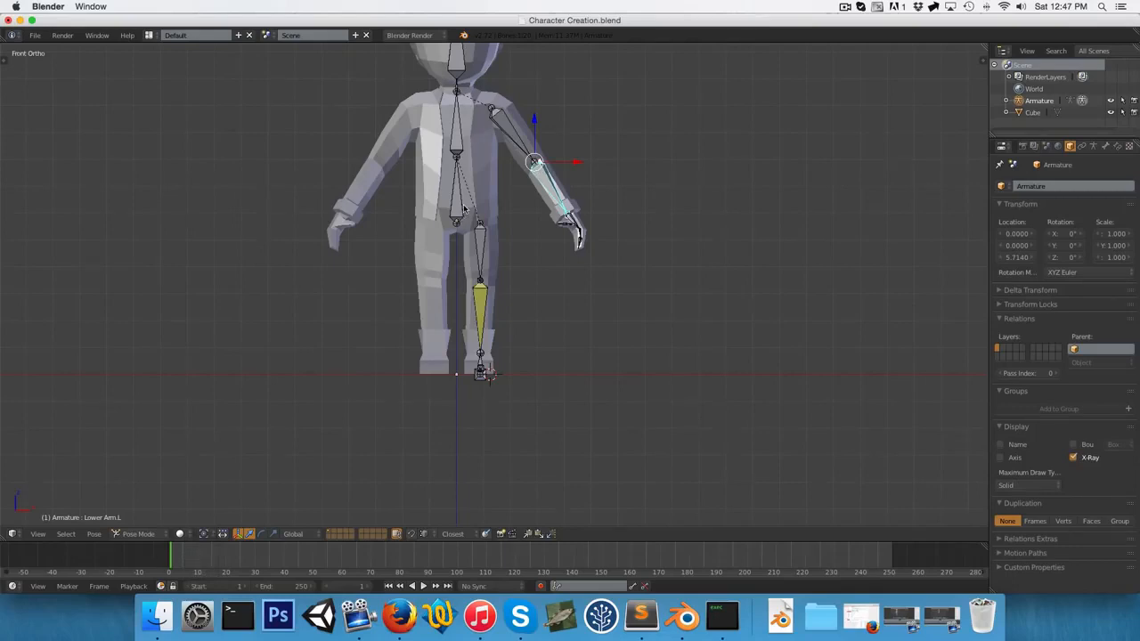
pyautogui.press('Tab')
pyautogui.press('a')
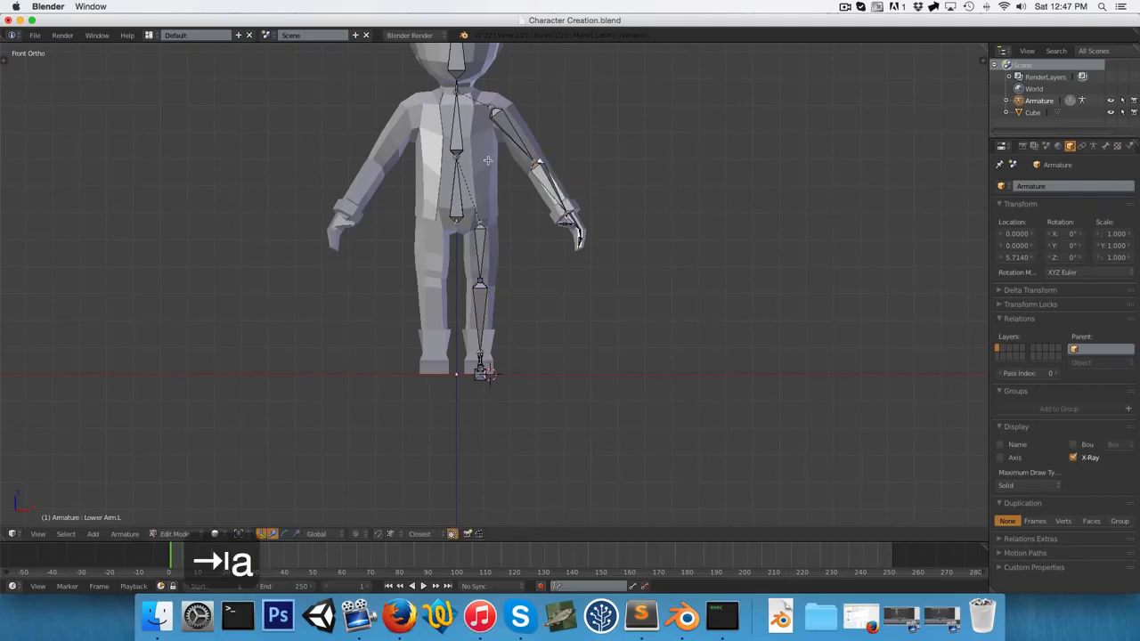
pyautogui.press('z')
pyautogui.press('b')
pyautogui.moveTo(481, 92); pyautogui.dragTo(637, 285)
pyautogui.press('b')
pyautogui.moveTo(468, 245); pyautogui.dragTo(548, 406)
pyautogui.press('z')
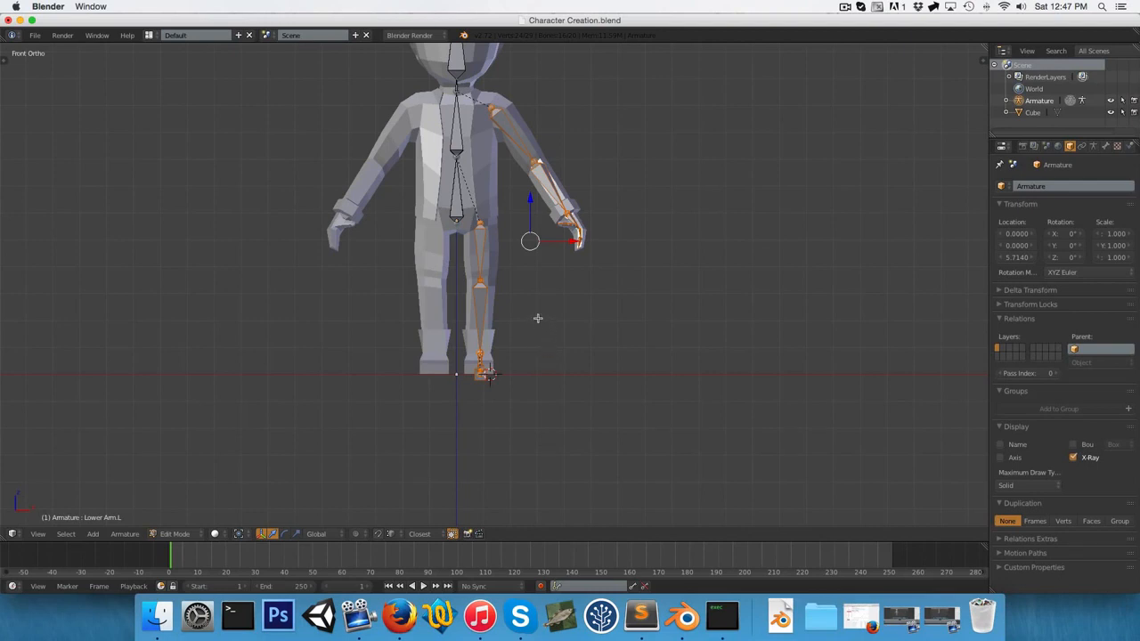
# Reset the 3D cursor to the scene's center and use it as the pivot point.
pyautogui.hotkey('shift', 'c')
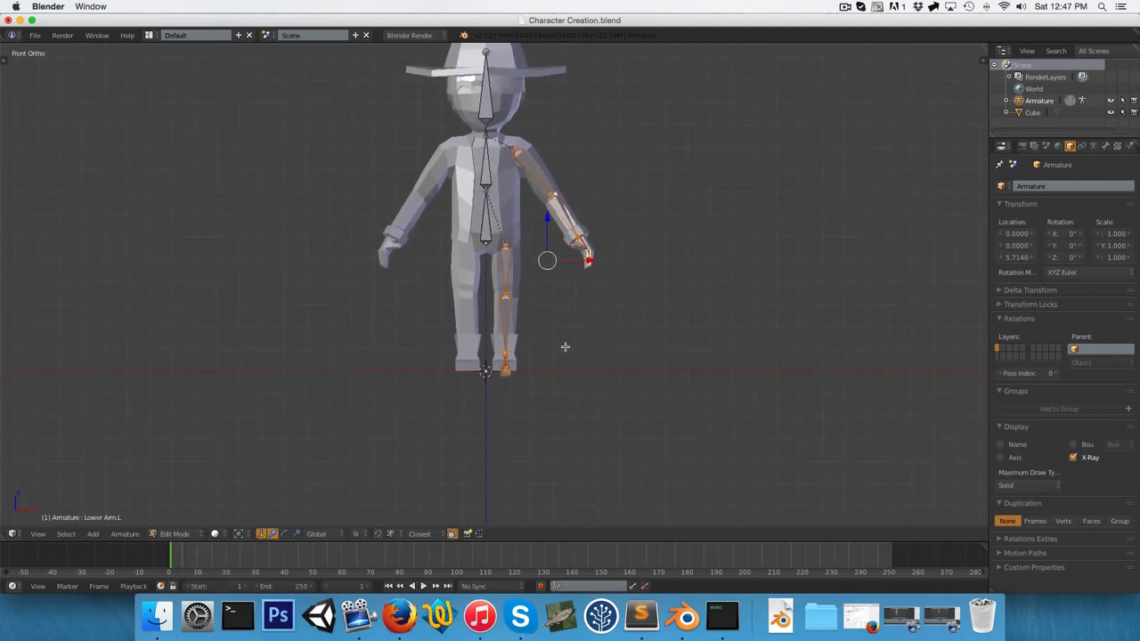
pyautogui.press('r')
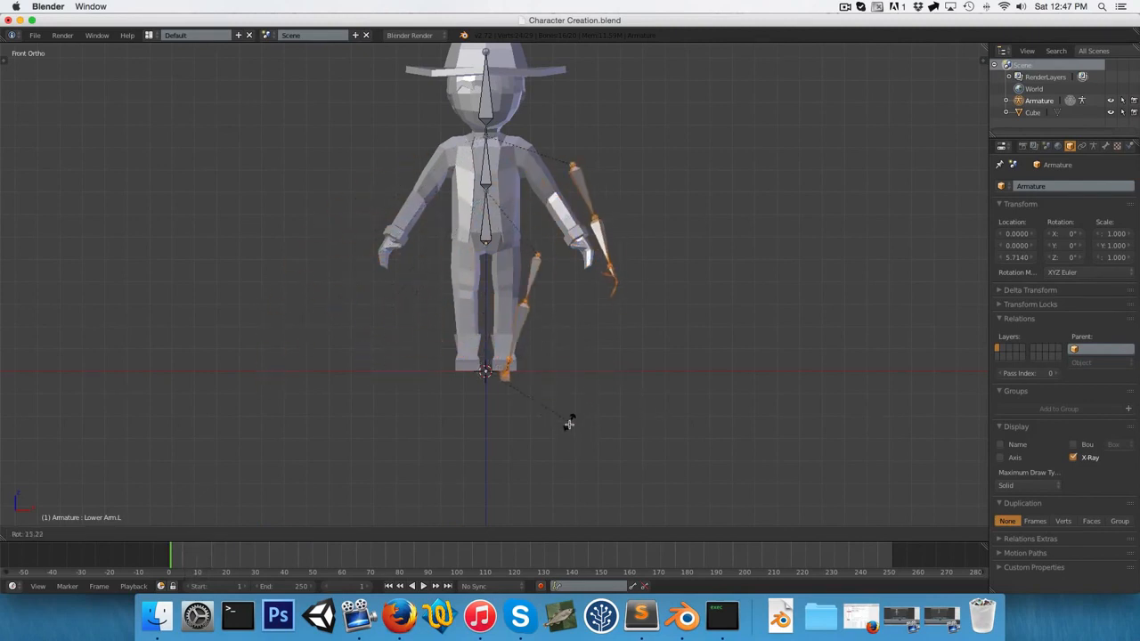
pyautogui.rightClick(582, 365)
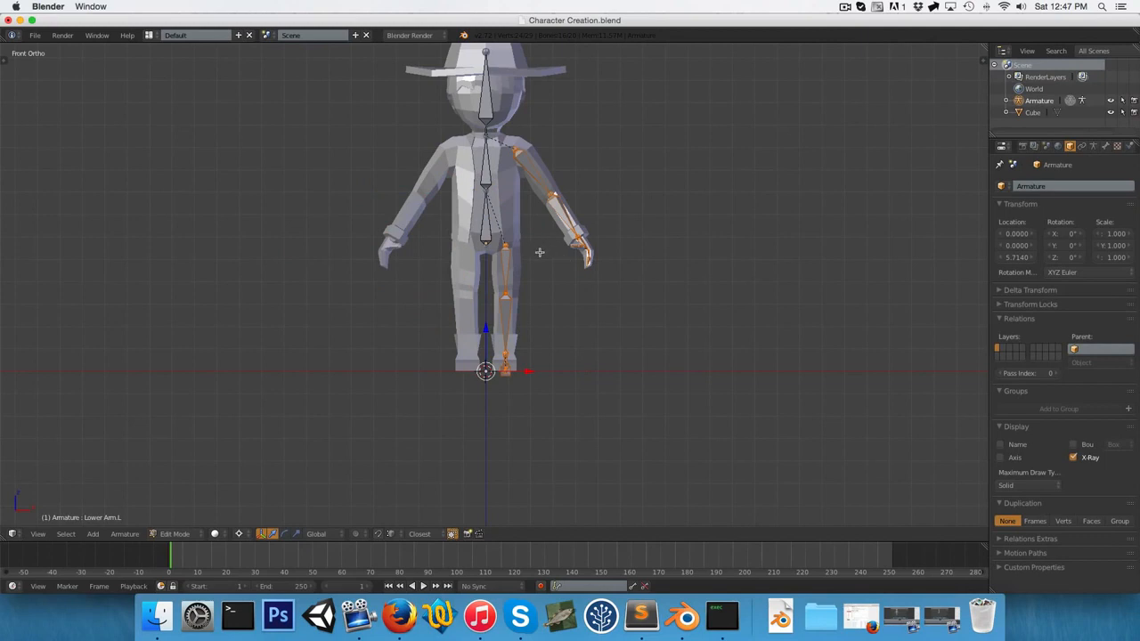
# Duplicate the selected left arm and leg bones in place and mirror them by scaling -1 along X about the 3D cursor.
pyautogui.hotkey('shift', 'd')
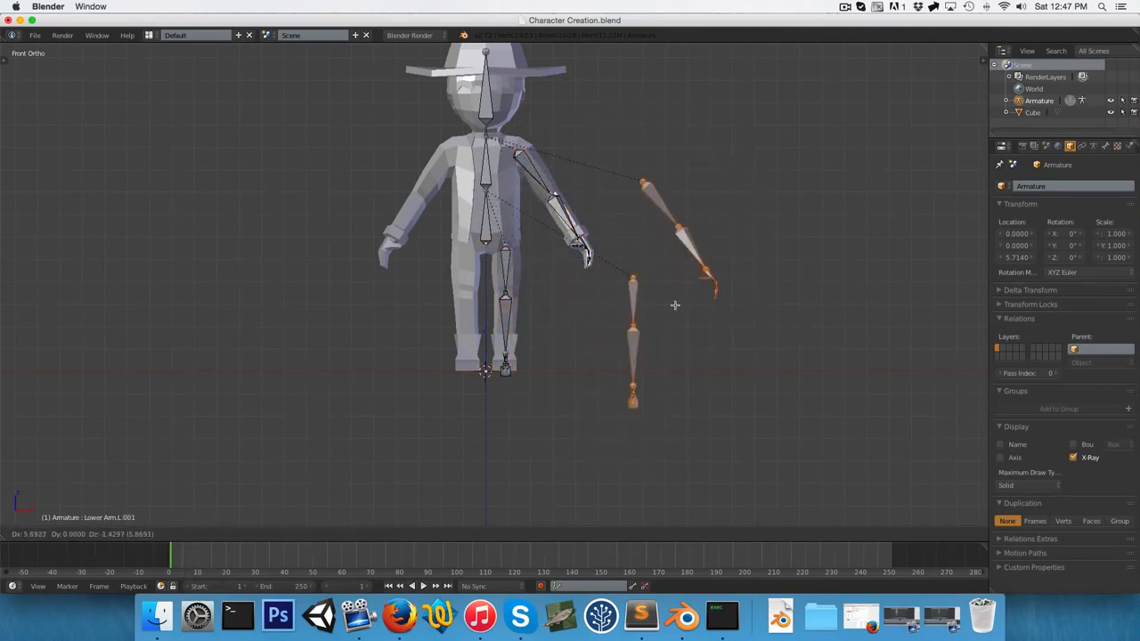
pyautogui.rightClick(675, 306)
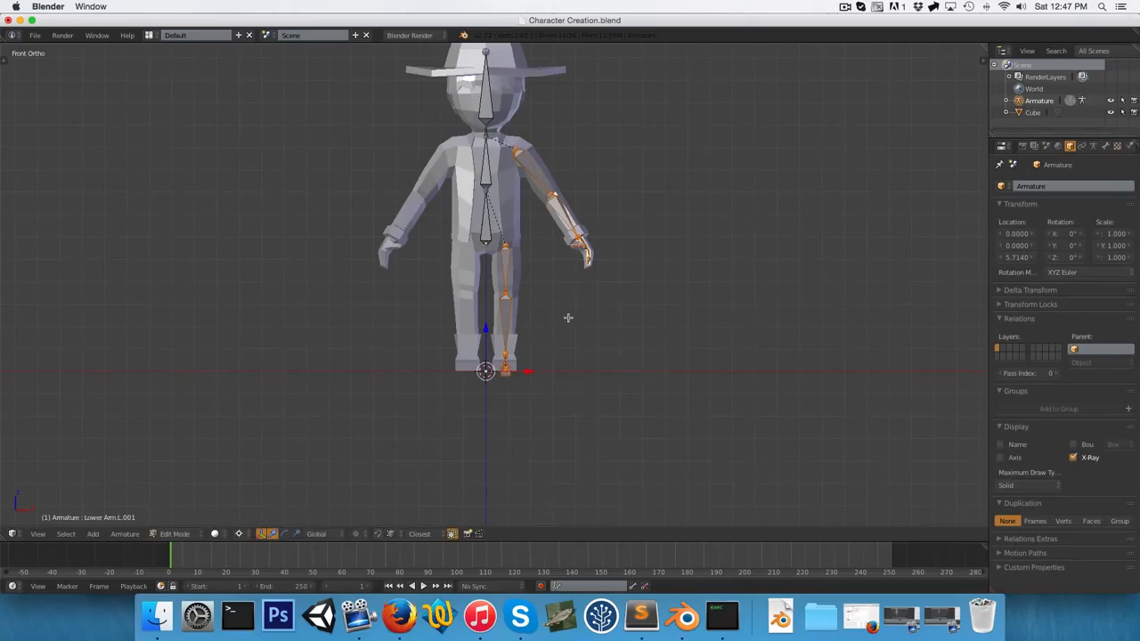
pyautogui.press('s')
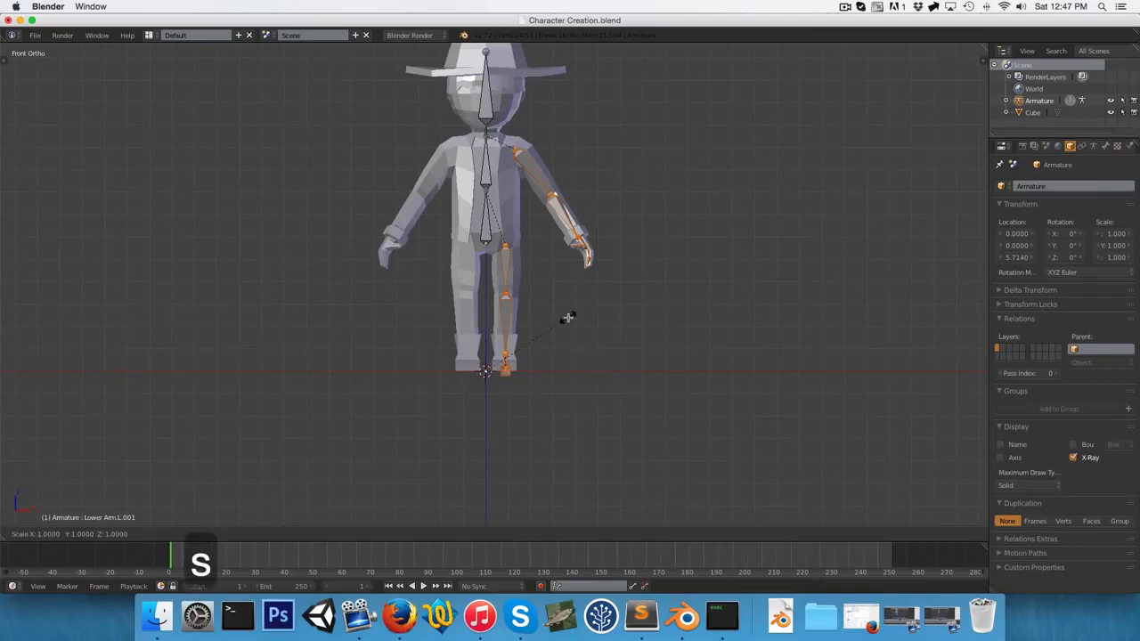
pyautogui.write('x')
pyautogui.write('-1')
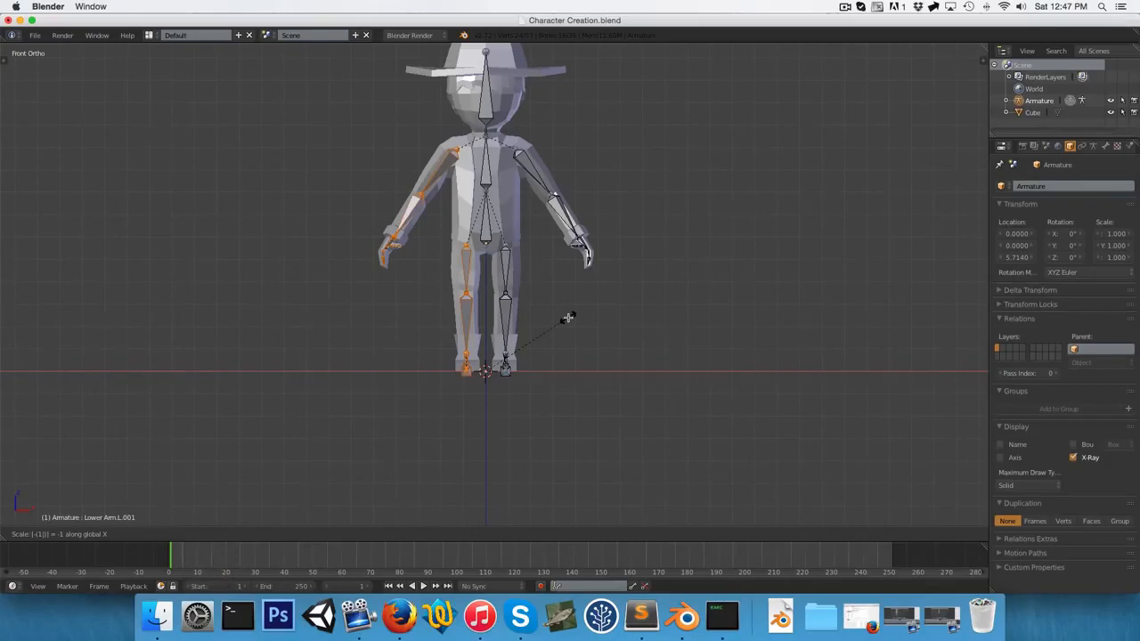
pyautogui.press('Return')
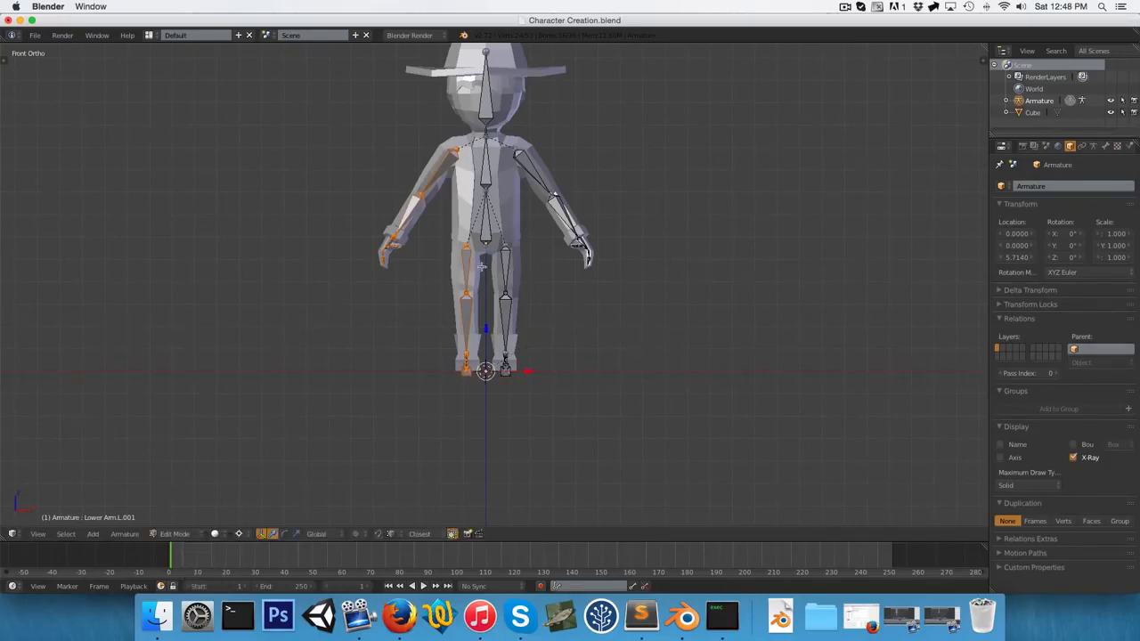
# Flip the names of the duplicated bones, and check the upper and lower arm bone names on both sides.
pyautogui.click(125, 534)
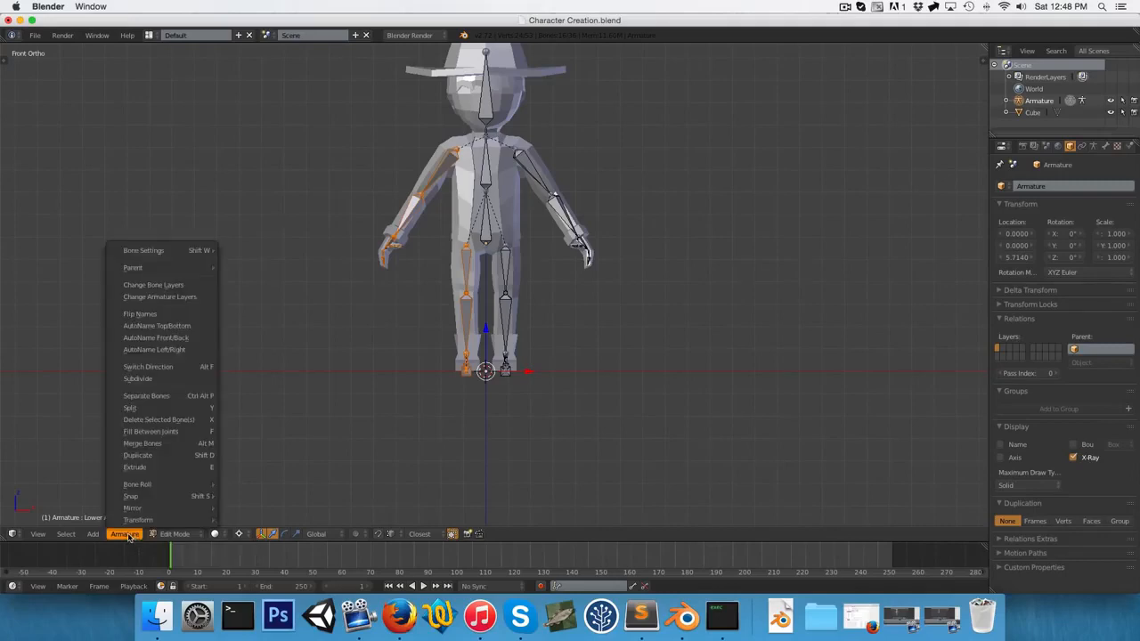
pyautogui.click(152, 316)
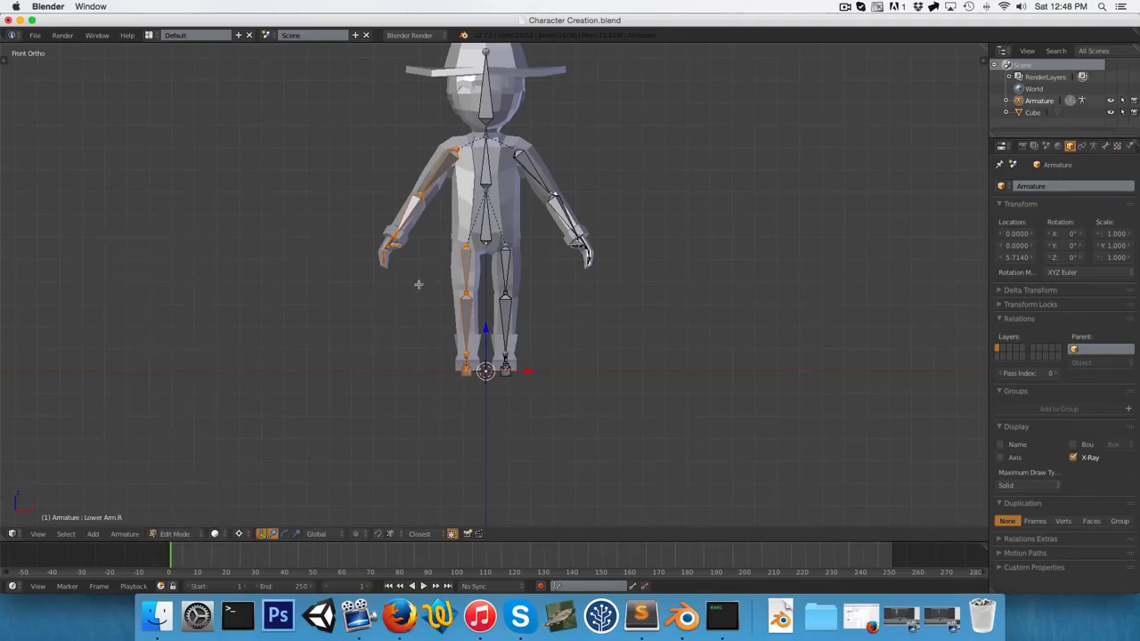
pyautogui.rightClick(535, 168)
pyautogui.click(1106, 145)
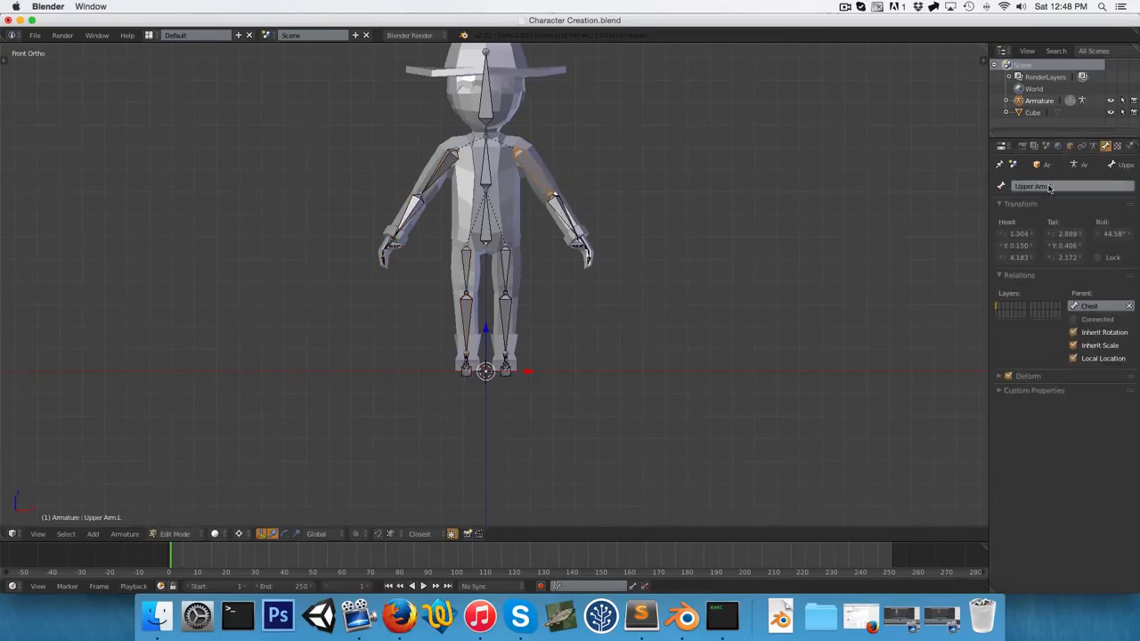
pyautogui.rightClick(563, 214)
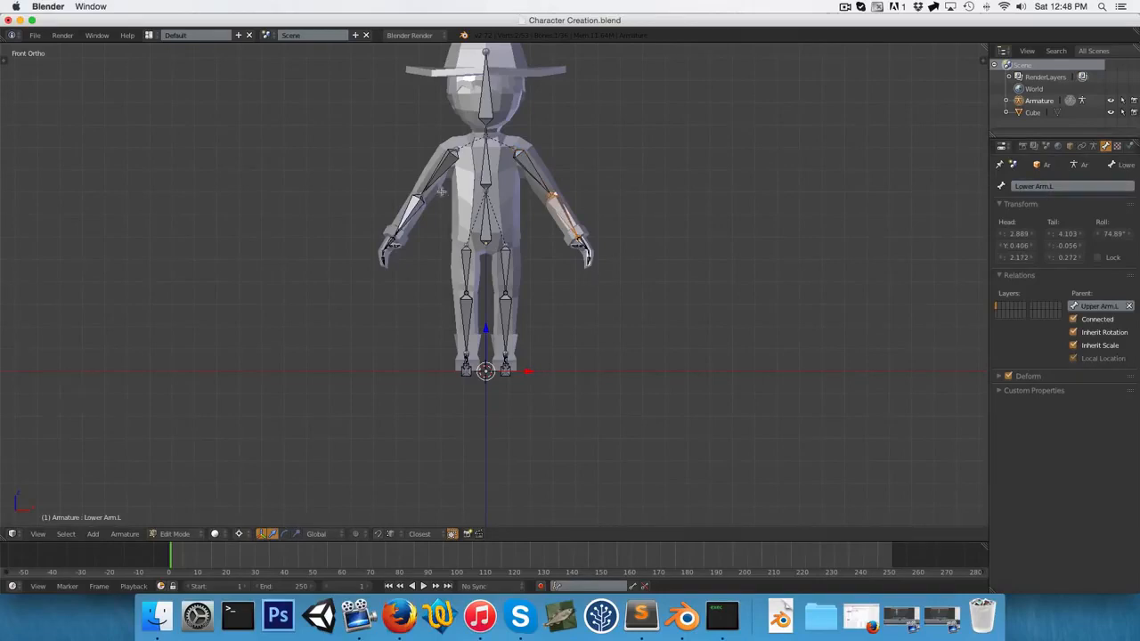
pyautogui.rightClick(442, 167)
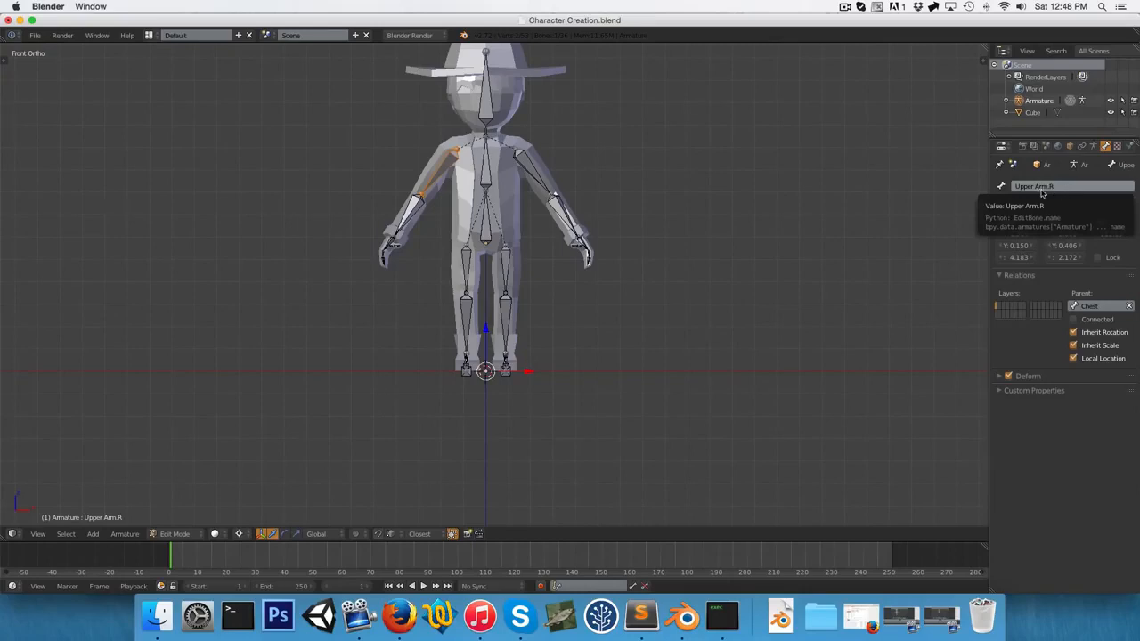
pyautogui.rightClick(412, 204)
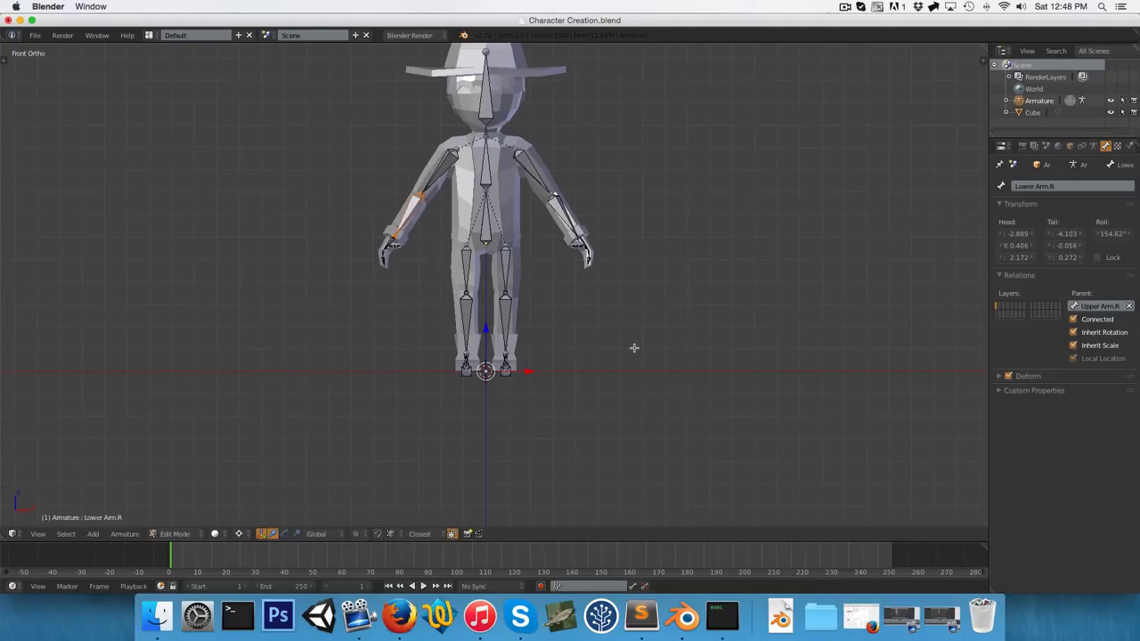
# Return the armature to Pose Mode in the front view and save the file.
pyautogui.moveTo(531, 246); pyautogui.dragTo(446, 276, button='middle')
pyautogui.press('KP_1')
pyautogui.press('Tab')
pyautogui.press('KP_1')
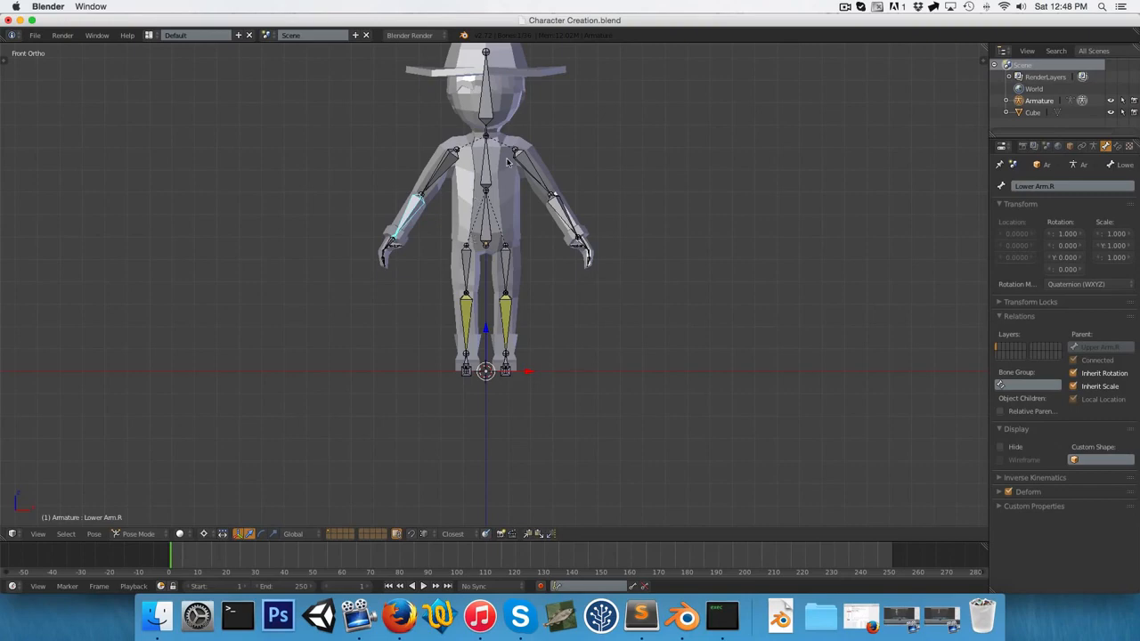
pyautogui.press('super+s')
# Select the body mesh followed by the armature, and parent the mesh to it using Armature Deform With Automatic Weights.
pyautogui.scroll(2, 505, 217)
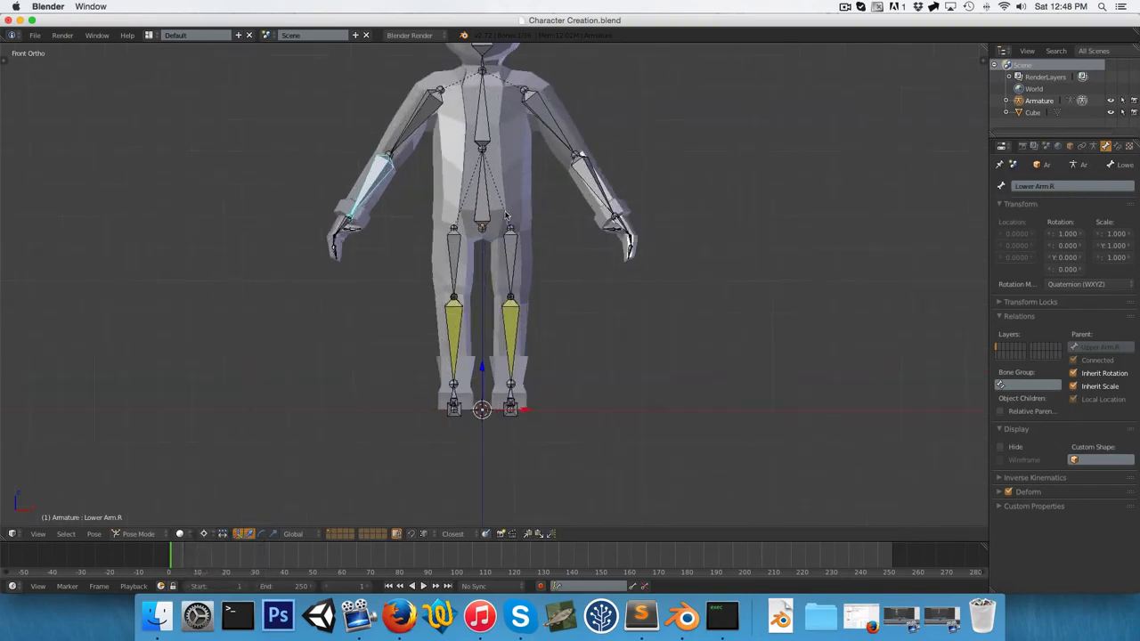
pyautogui.scroll(2, 505, 215)
pyautogui.press('3')
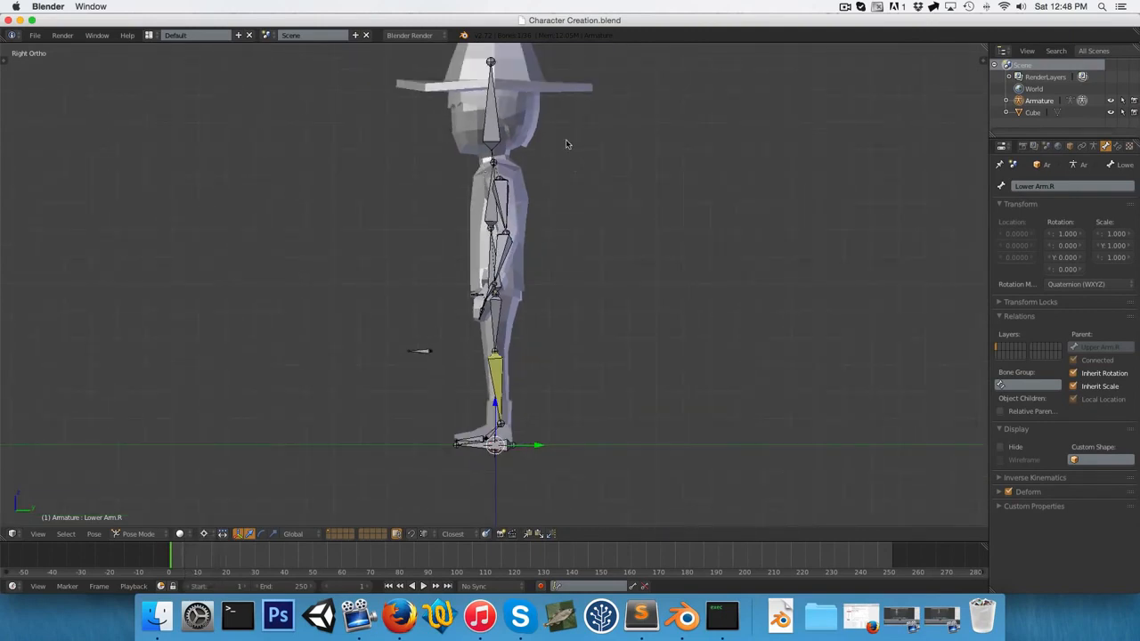
pyautogui.rightClick(524, 171)
pyautogui.moveTo(419, 204); pyautogui.dragTo(518, 210, button='middle')
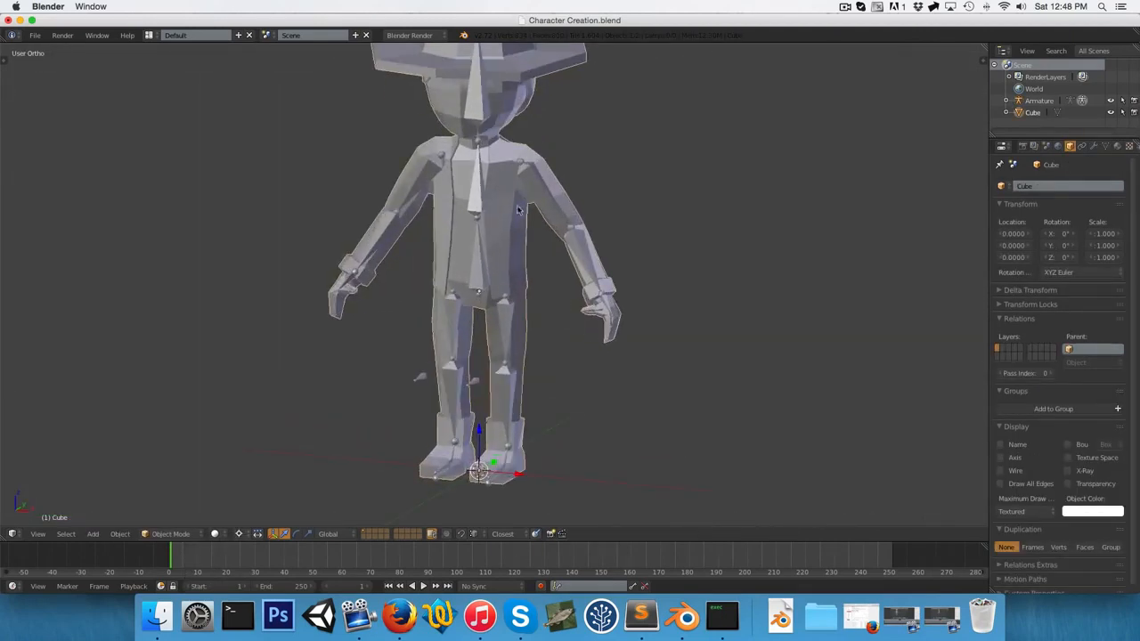
pyautogui.rightClick(479, 198)
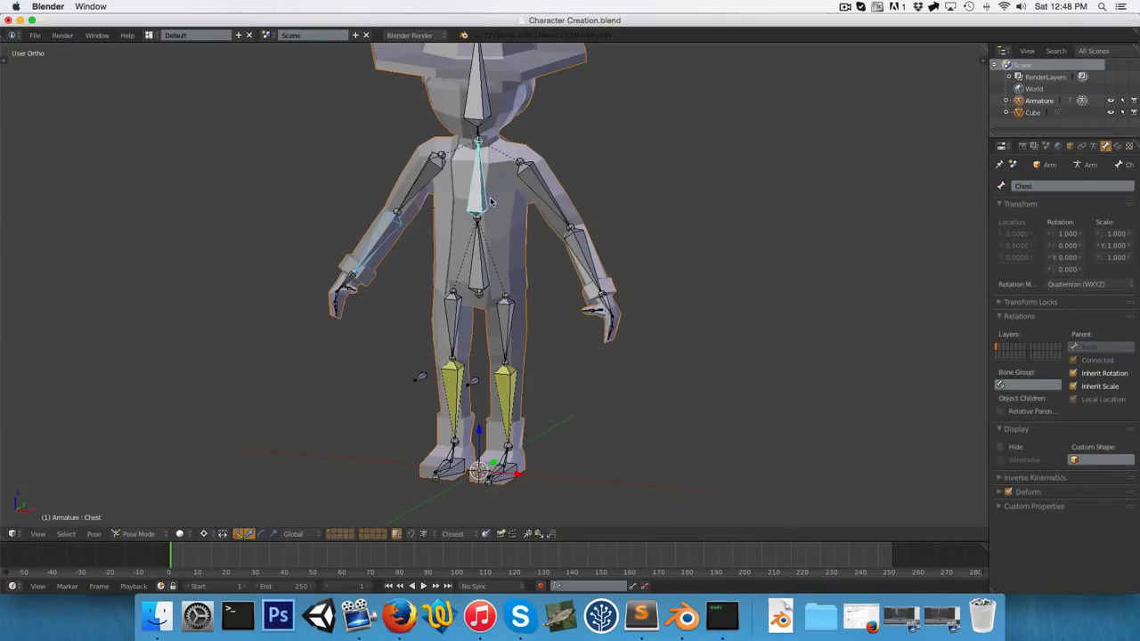
pyautogui.hotkey('ctrl', 'p')
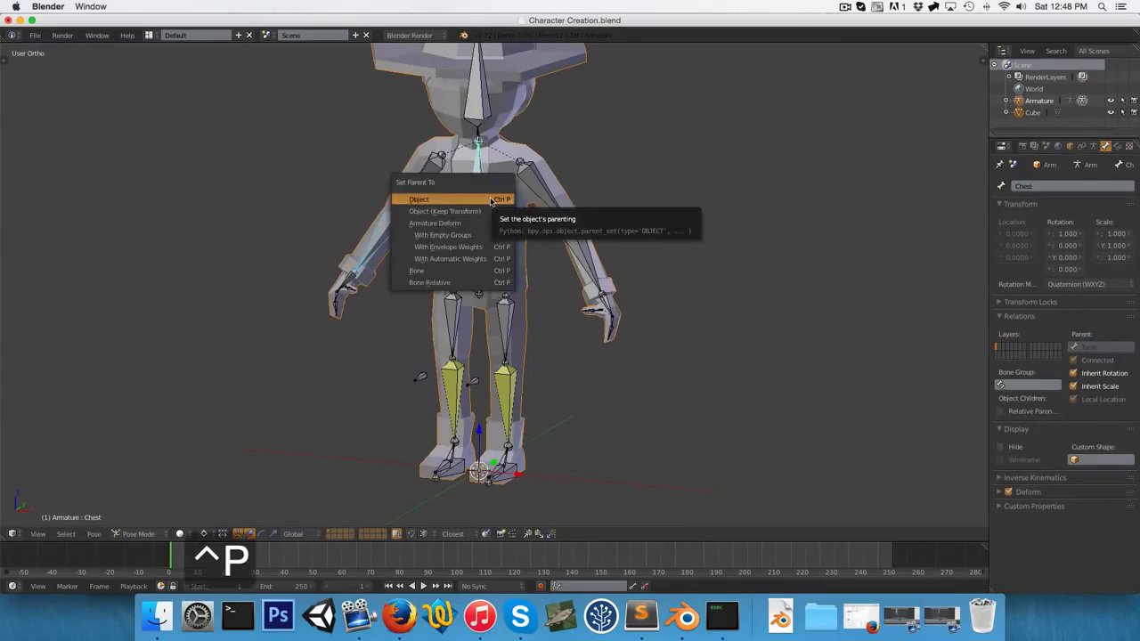
pyautogui.click(453, 259)
# Switch the pivot point from the 3D cursor to the bounding box center and test the deformation by rotating Upper Arm.L from the front.
pyautogui.press('KP_1')
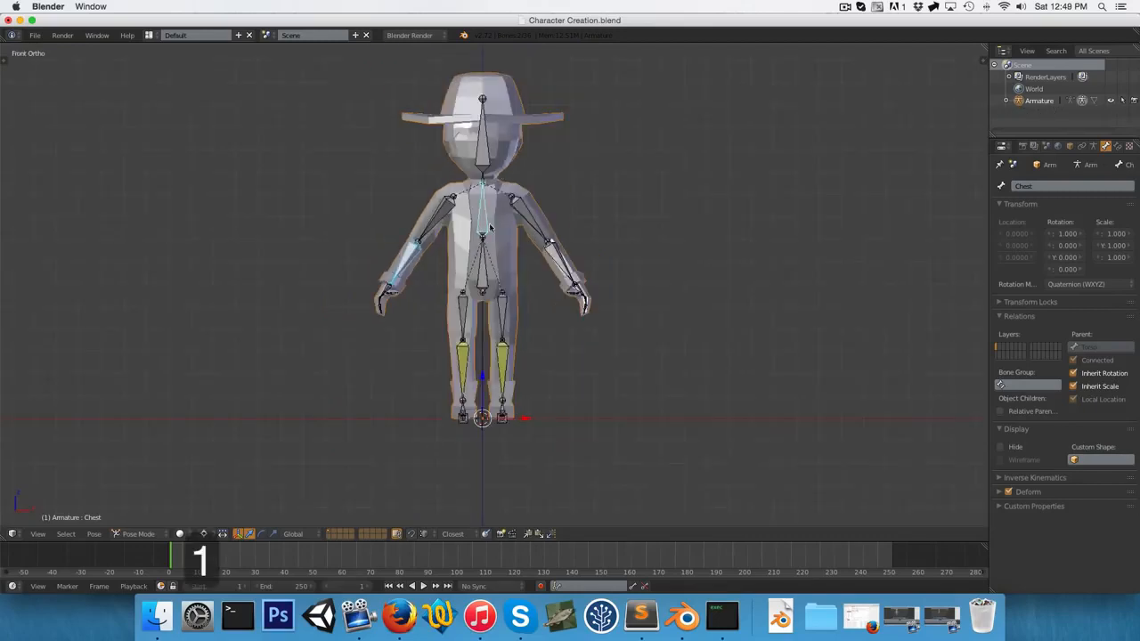
pyautogui.press('a')
pyautogui.rightClick(526, 216)
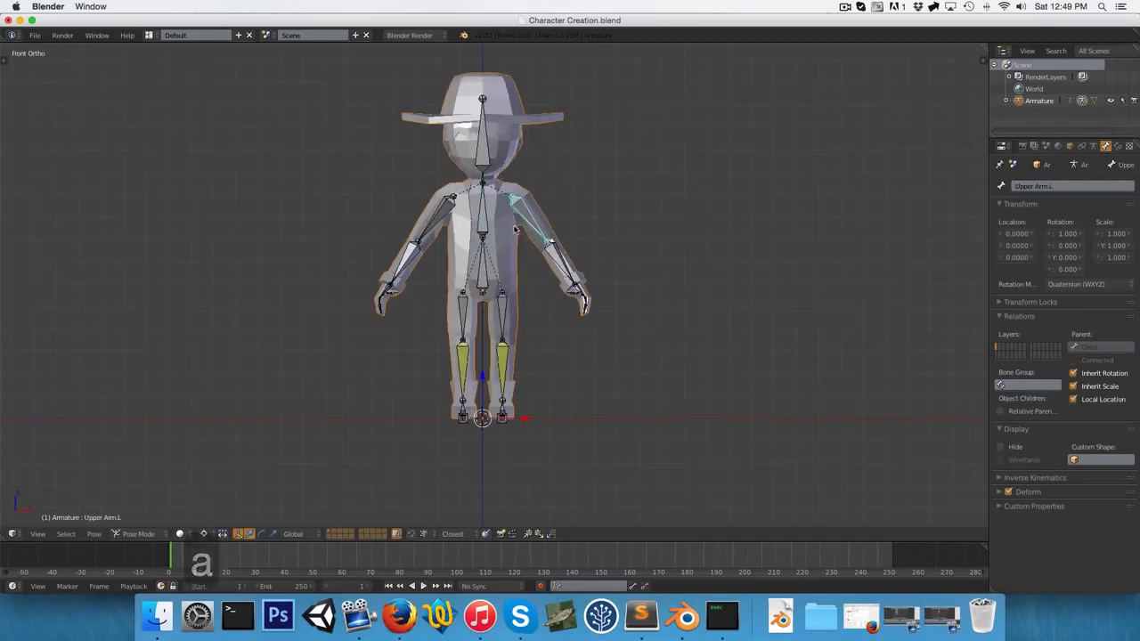
pyautogui.press('r')
pyautogui.rightClick(537, 250)
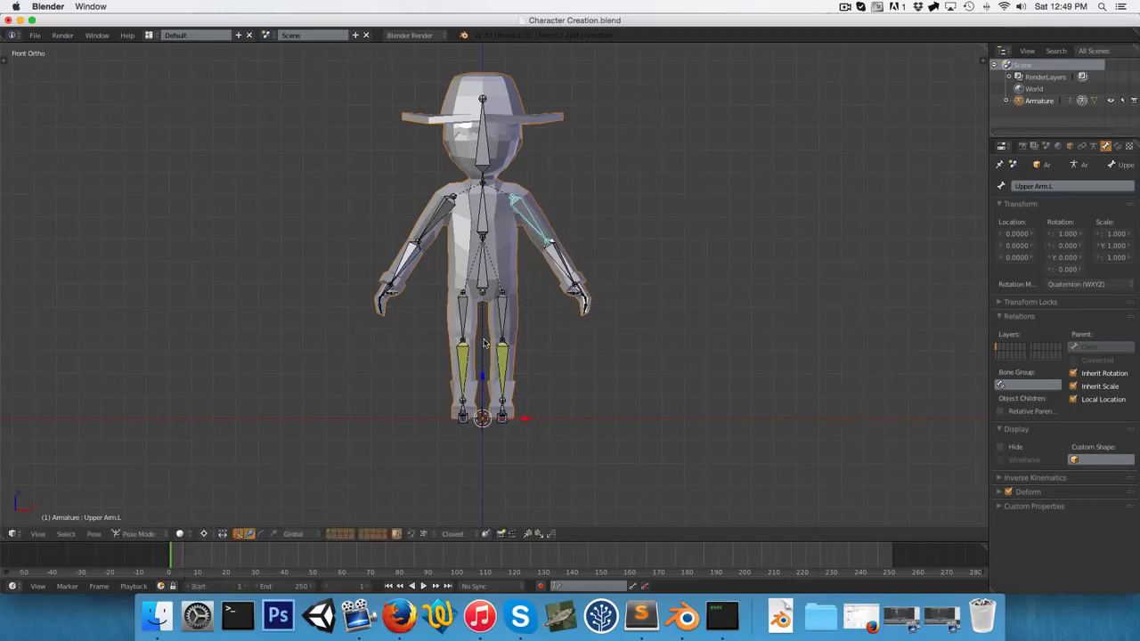
pyautogui.press(',')
pyautogui.scroll(2, 539, 281)
pyautogui.press('r')
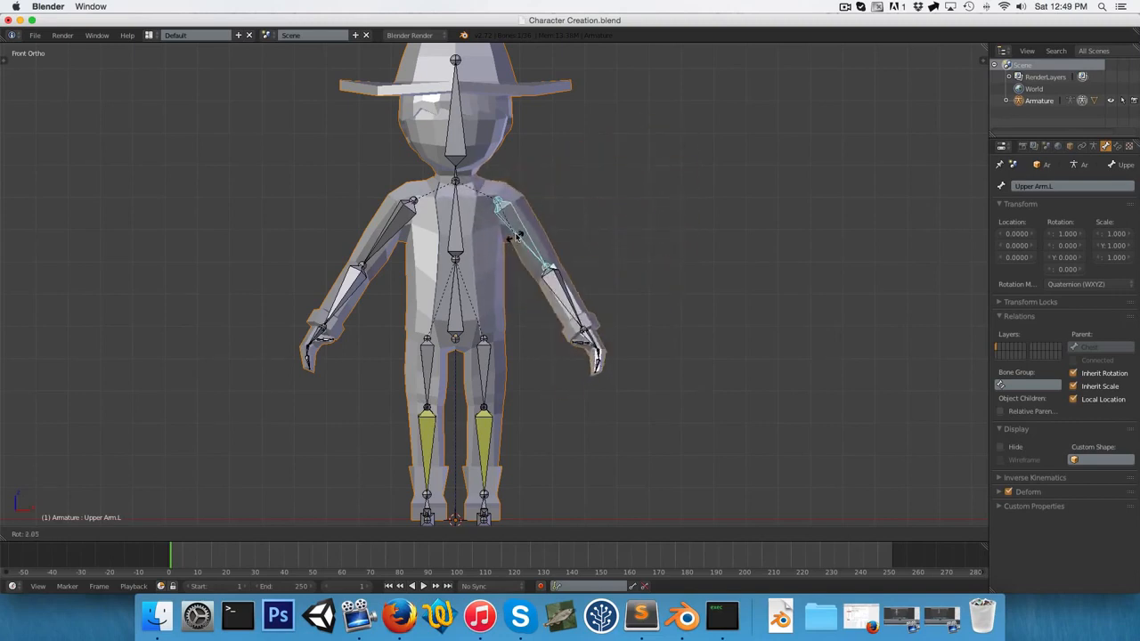
pyautogui.press('Escape')
# Test the mesh deformation of the right arm by rotating Upper Arm.R from the front.
pyautogui.rightClick(396, 229)
pyautogui.press('r')
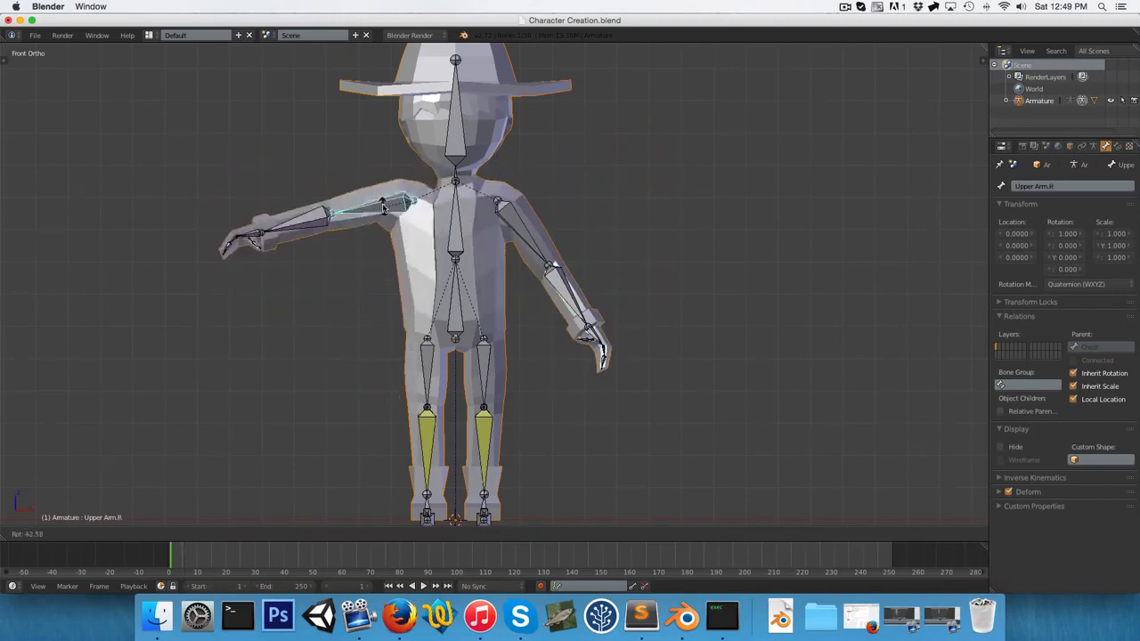
pyautogui.press('Escape')
# Tilt the Head bone forward in the right side view, inspect the neck deformation, and clear the head's rotation.
pyautogui.rightClick(456, 125)
pyautogui.press('KP_3')
pyautogui.press('r')
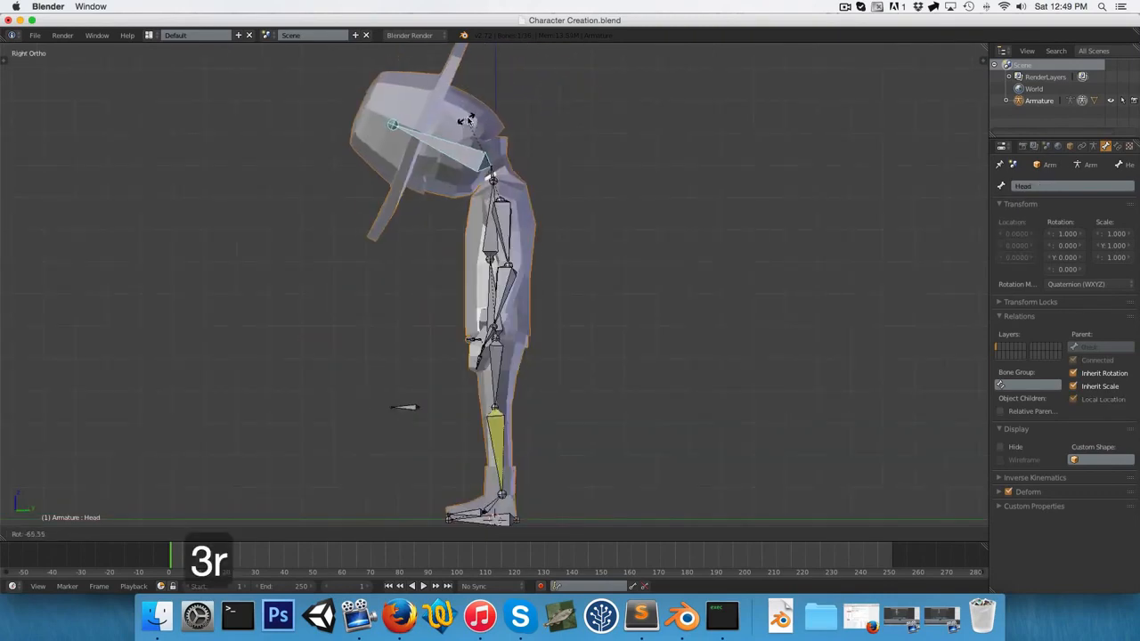
pyautogui.click(481, 117)
pyautogui.moveTo(614, 160); pyautogui.dragTo(547, 199, button='middle')
pyautogui.scroll(4, 547, 199)
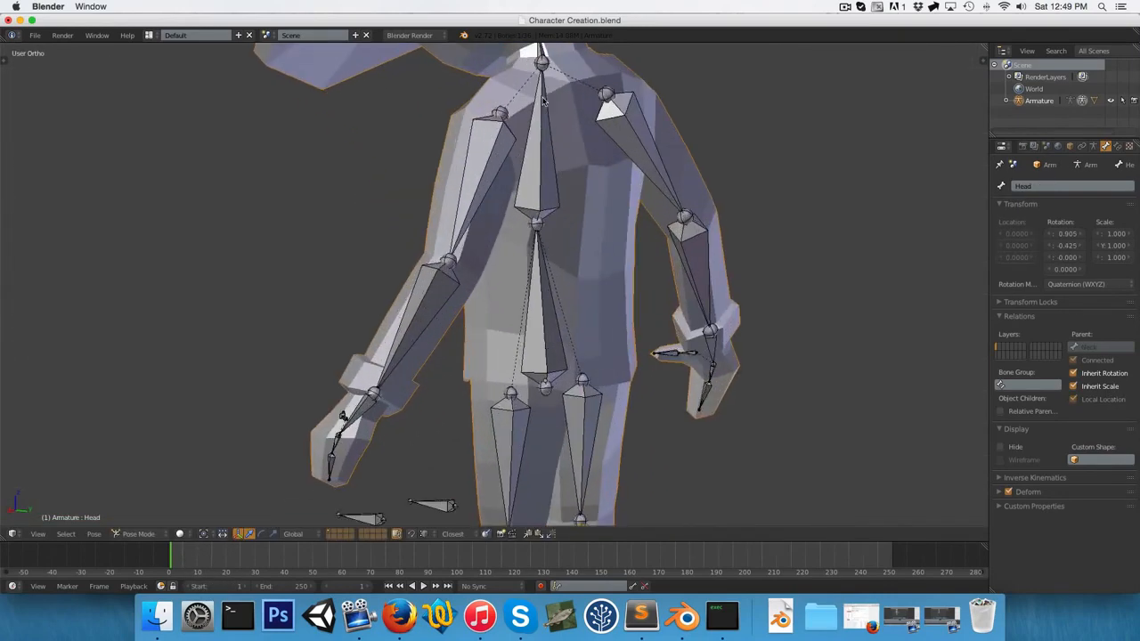
pyautogui.keyDown('shift'); pyautogui.moveTo(556, 130); pyautogui.dragTo(556, 318, button='middle'); pyautogui.keyUp('shift')
pyautogui.moveTo(539, 210); pyautogui.dragTo(593, 182, button='middle')
pyautogui.press('KP_3')
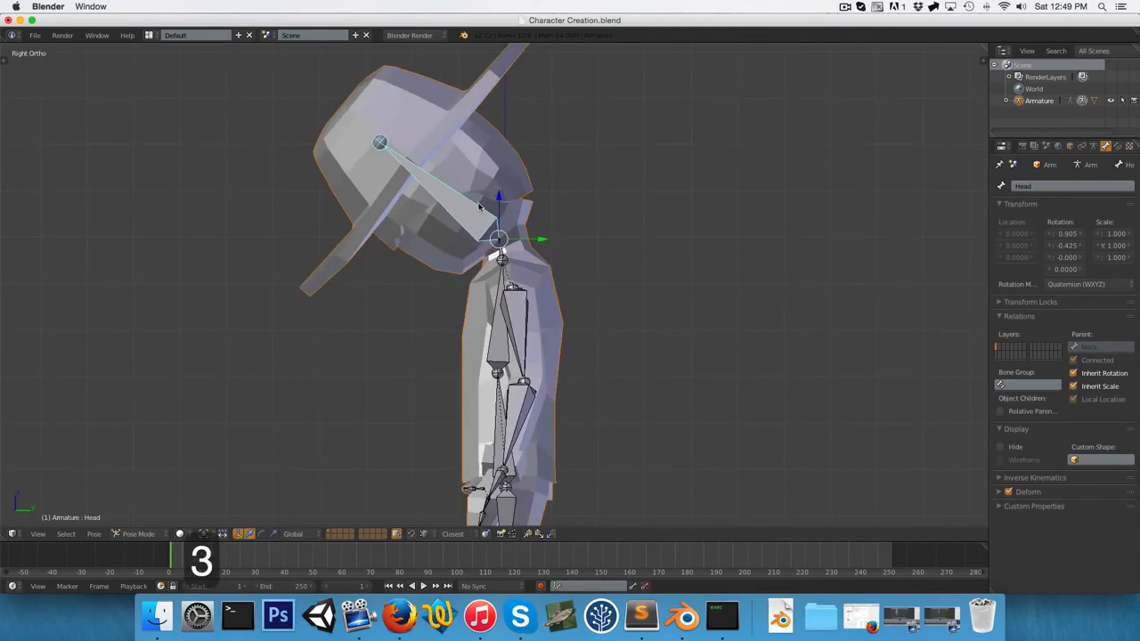
pyautogui.hotkey('alt', 'r')
# Test the left leg's deformation by moving and rotating Leg Control.L in the right side view.
pyautogui.scroll(-3, 486, 317)
pyautogui.keyDown('shift'); pyautogui.moveTo(501, 466); pyautogui.dragTo(495, 306, button='middle'); pyautogui.keyUp('shift')
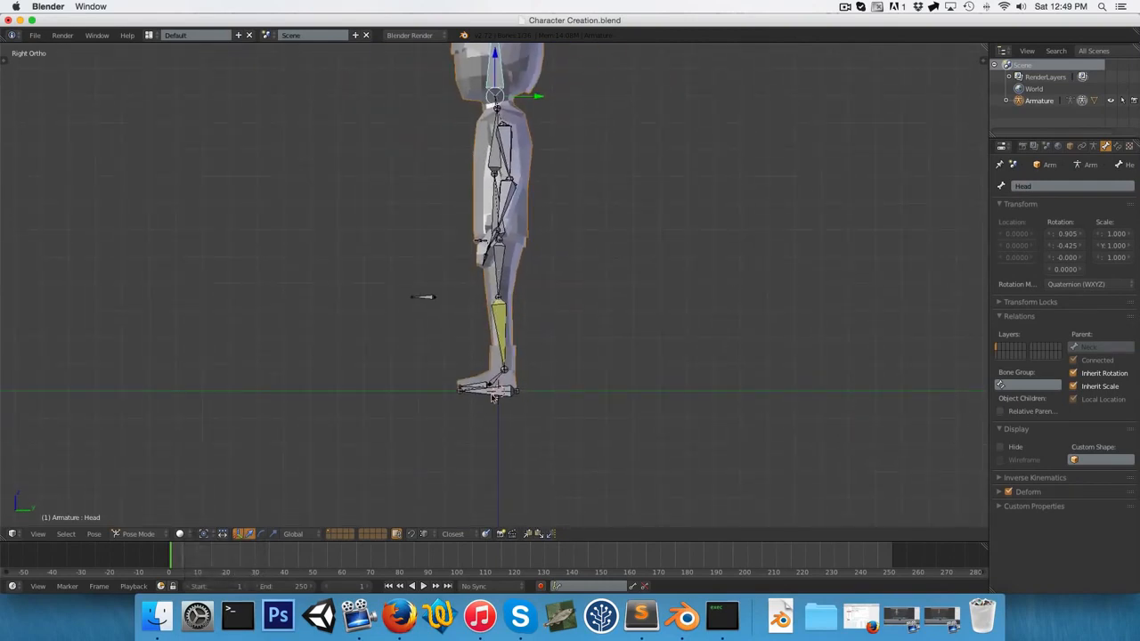
pyautogui.rightClick(504, 390)
pyautogui.scroll(3, 513, 401)
pyautogui.press('g')
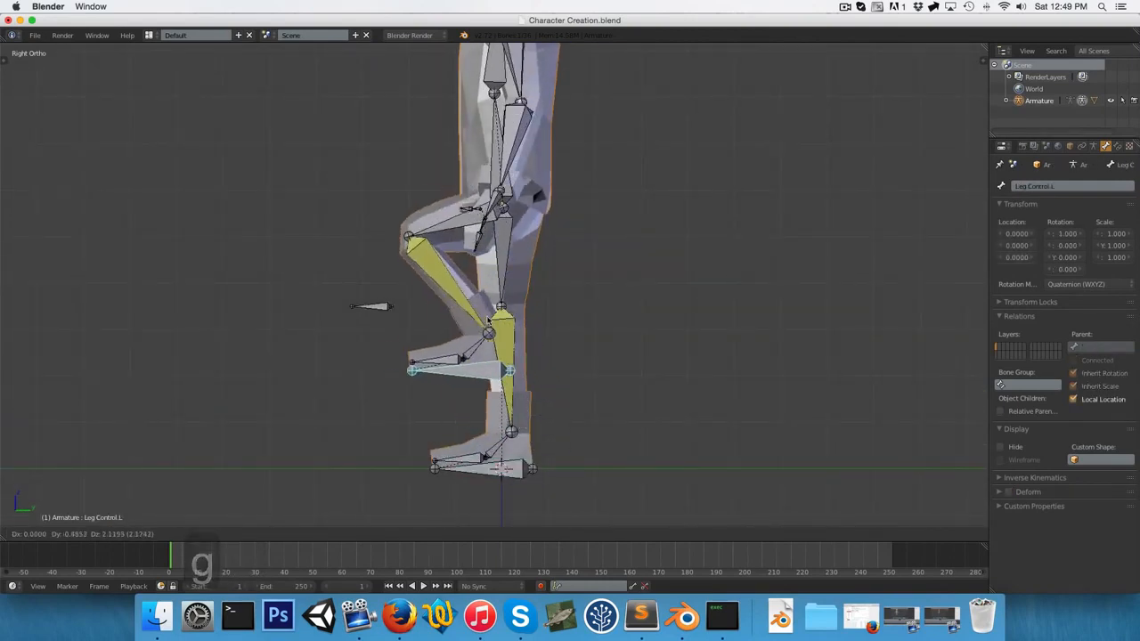
pyautogui.click(588, 383)
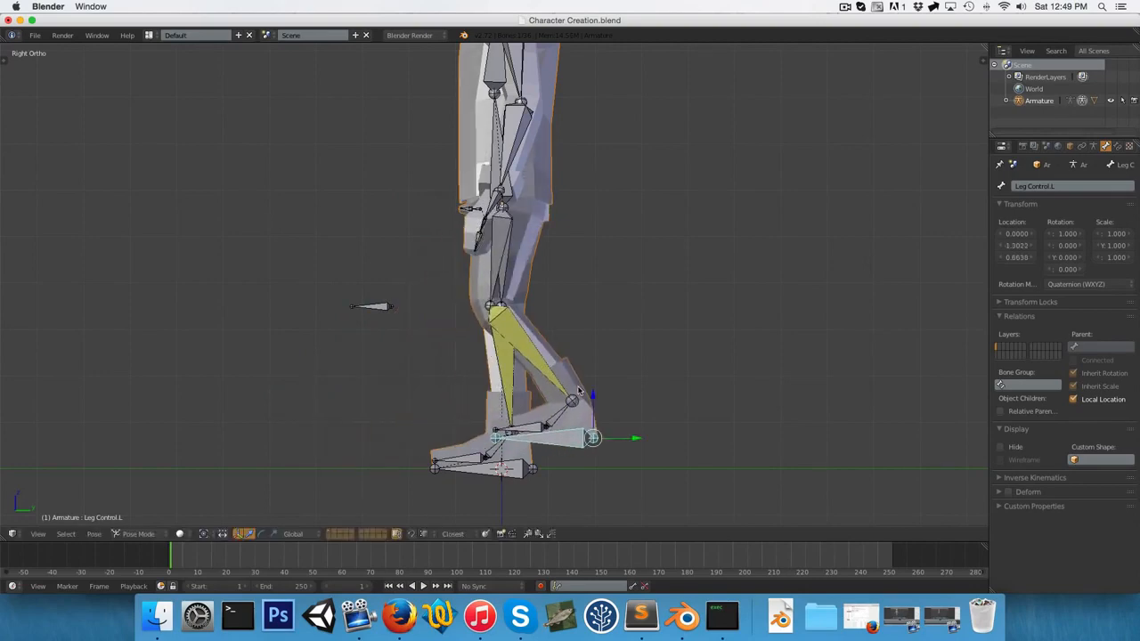
pyautogui.press('r')
pyautogui.click(569, 367)
pyautogui.press('g')
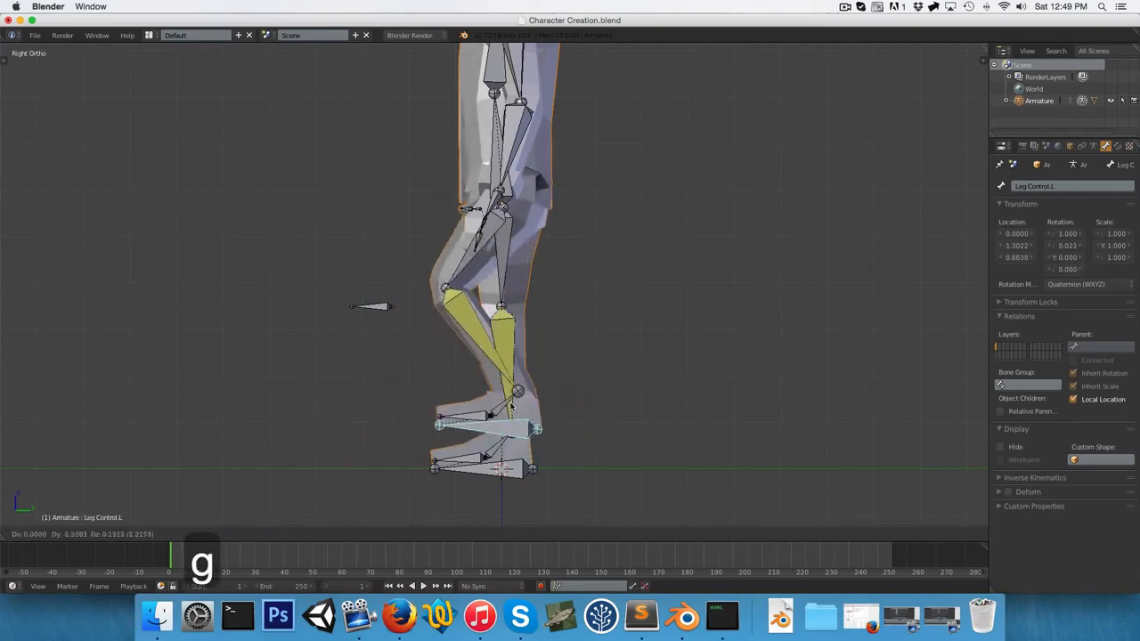
pyautogui.click(501, 368)
pyautogui.moveTo(565, 310); pyautogui.dragTo(624, 312, button='middle')
pyautogui.press('3')
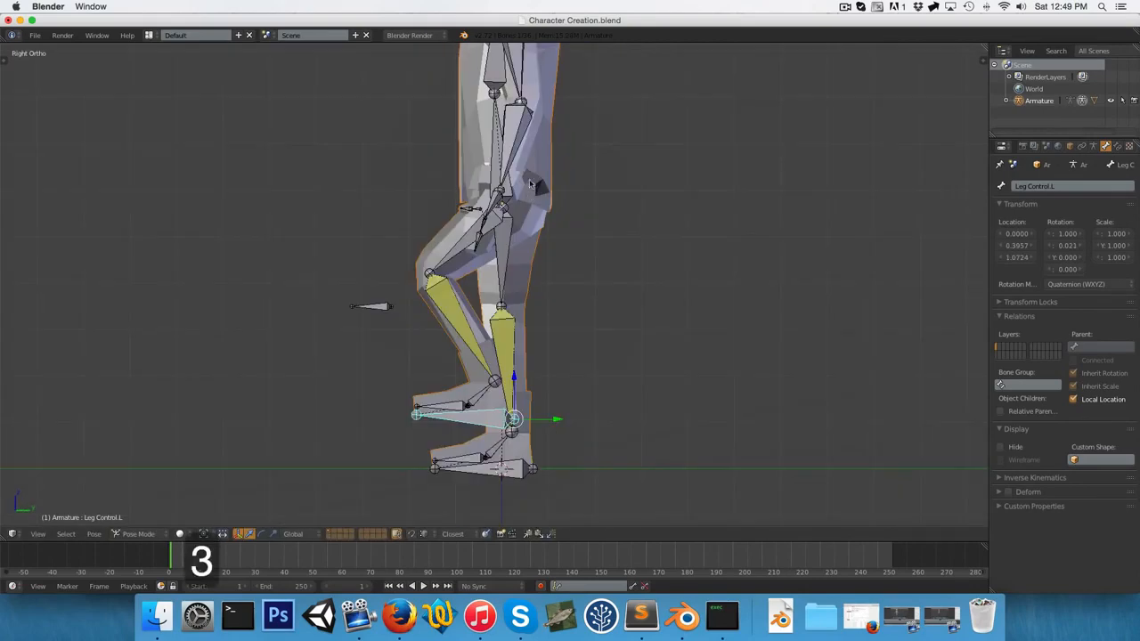
# Inspect the mesh around the hips, and raise Leg Control.L in front of the body with its toe tilted down.
pyautogui.keyDown('shift'); pyautogui.moveTo(529, 179); pyautogui.dragTo(480, 268, button='middle'); pyautogui.keyUp('shift')
pyautogui.scroll(6, 484, 258)
pyautogui.scroll(-3, 483, 257)
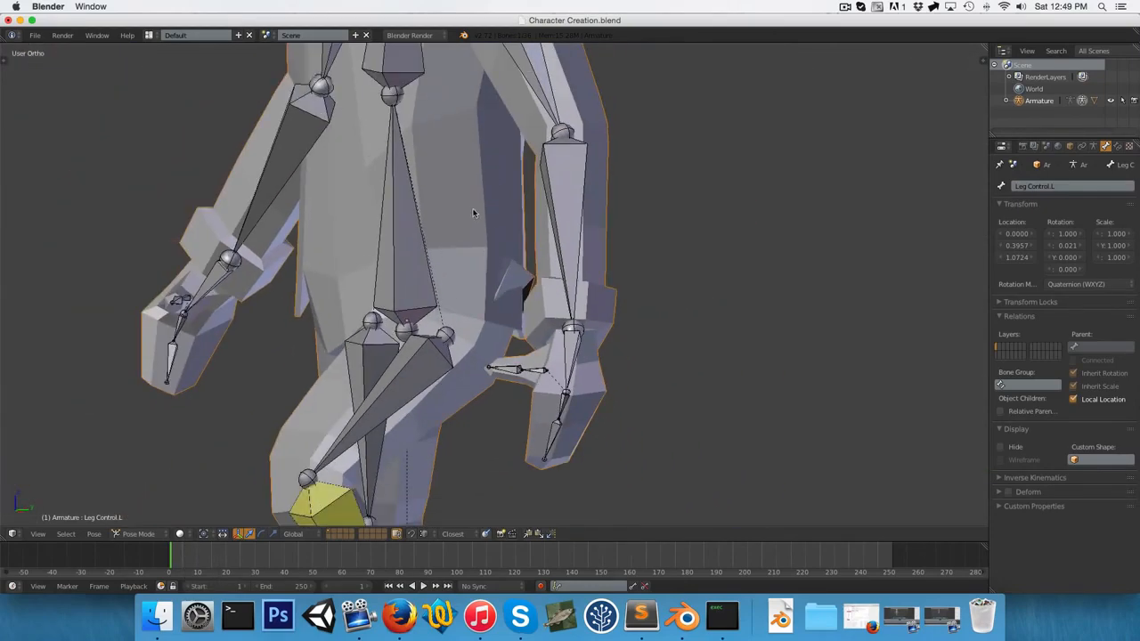
pyautogui.press('3')
pyautogui.press('g')
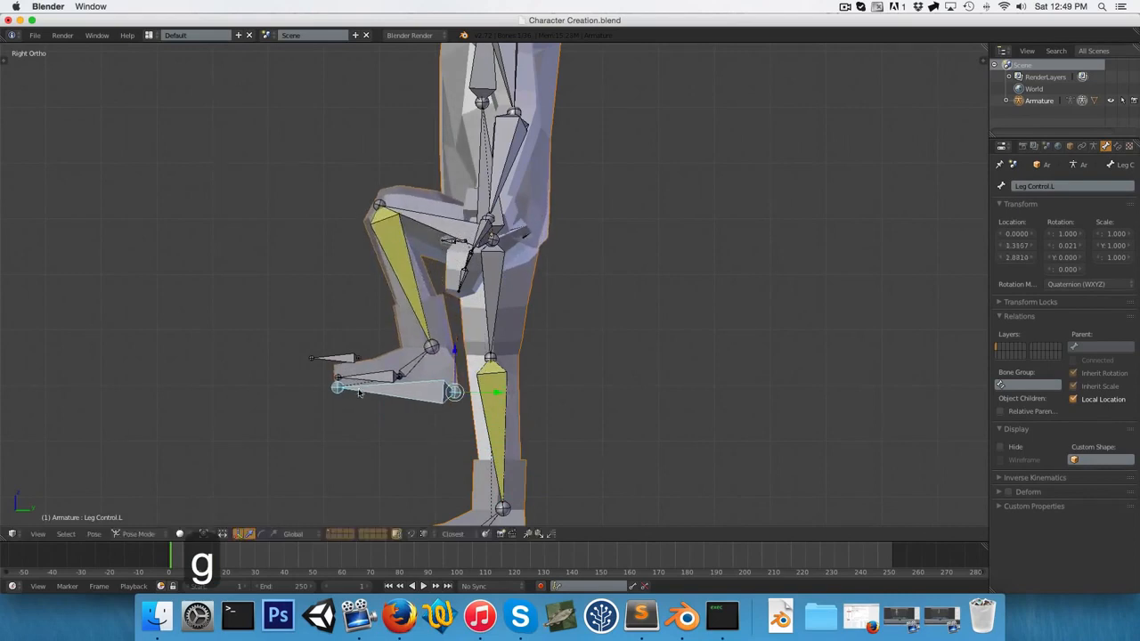
pyautogui.press('r')
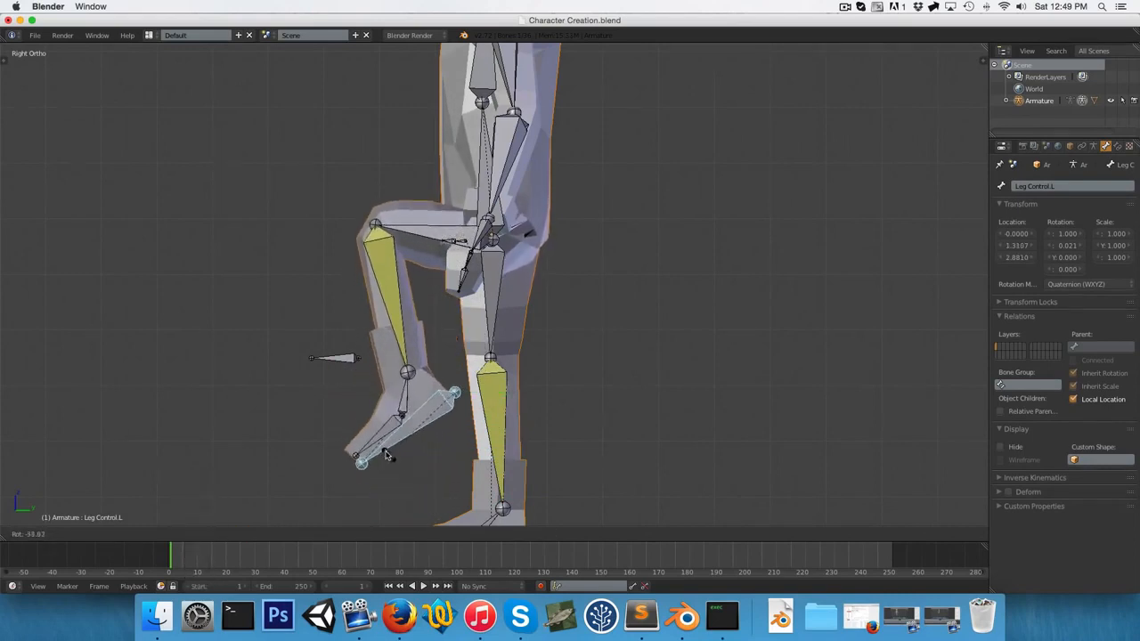
pyautogui.click(376, 430)
# Test the left foot's articulation by rotating Foot Roll.L from the side.
pyautogui.rightClick(408, 372)
pyautogui.press('r')
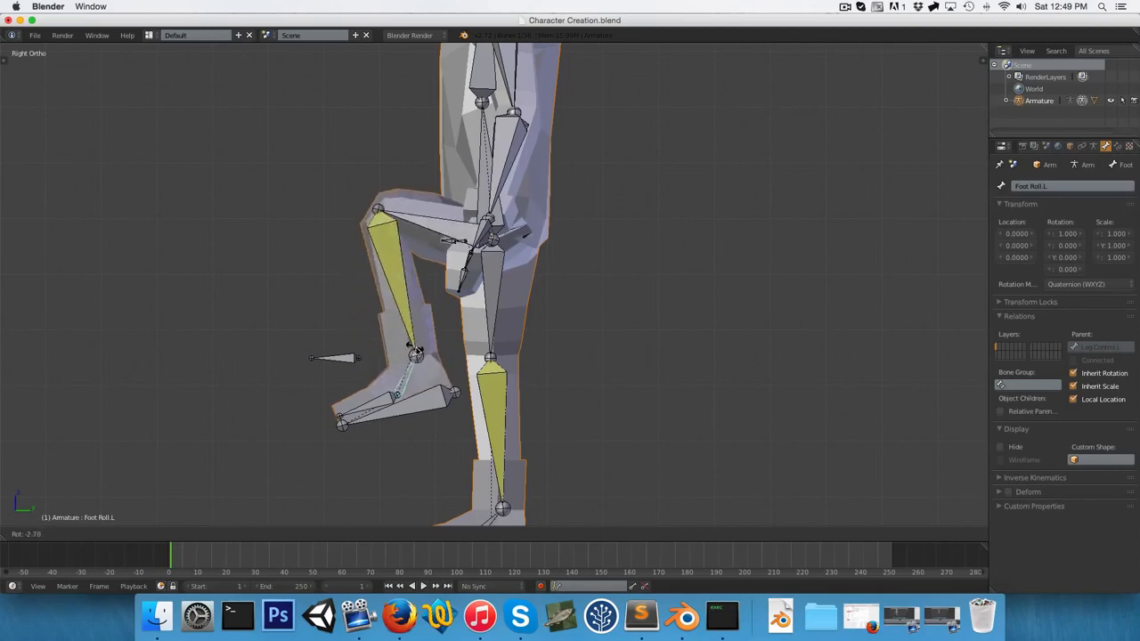
pyautogui.click(354, 330)
# Select all bones, clear their rotation and location to restore the rest pose, and deselect everything.
pyautogui.scroll(-3, 374, 329)
pyautogui.press('a')
pyautogui.press('a')
pyautogui.hotkey('alt', 'r')
pyautogui.hotkey('alt', 'g')
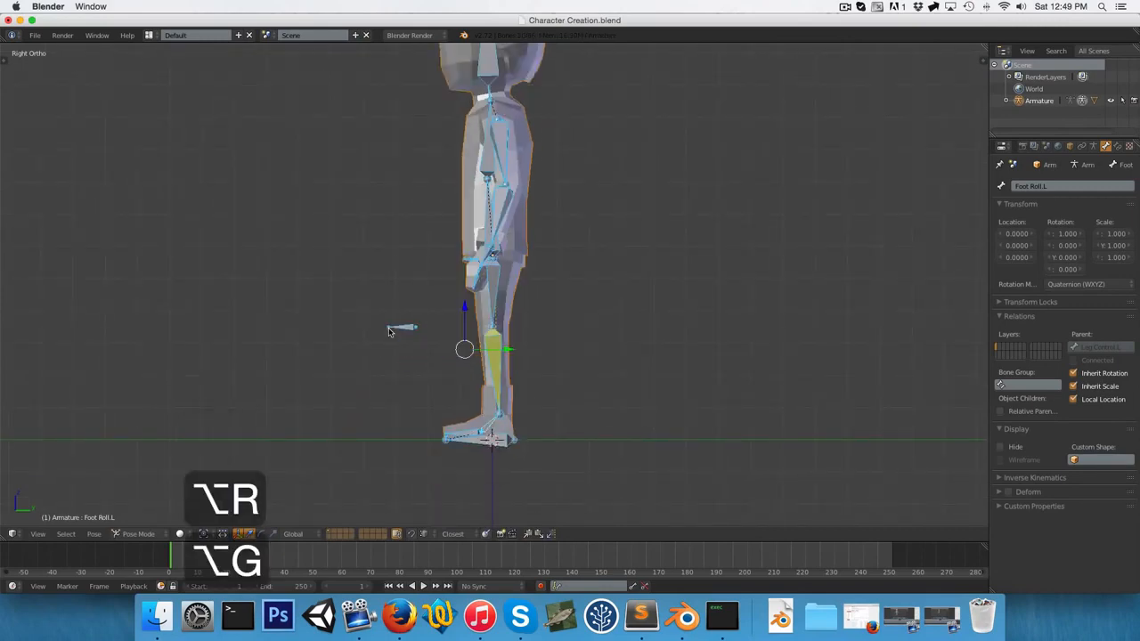
pyautogui.press('a')
# Select the Head bone in the front view with the whole character framed.
pyautogui.press('1')
pyautogui.rightClick(462, 184)
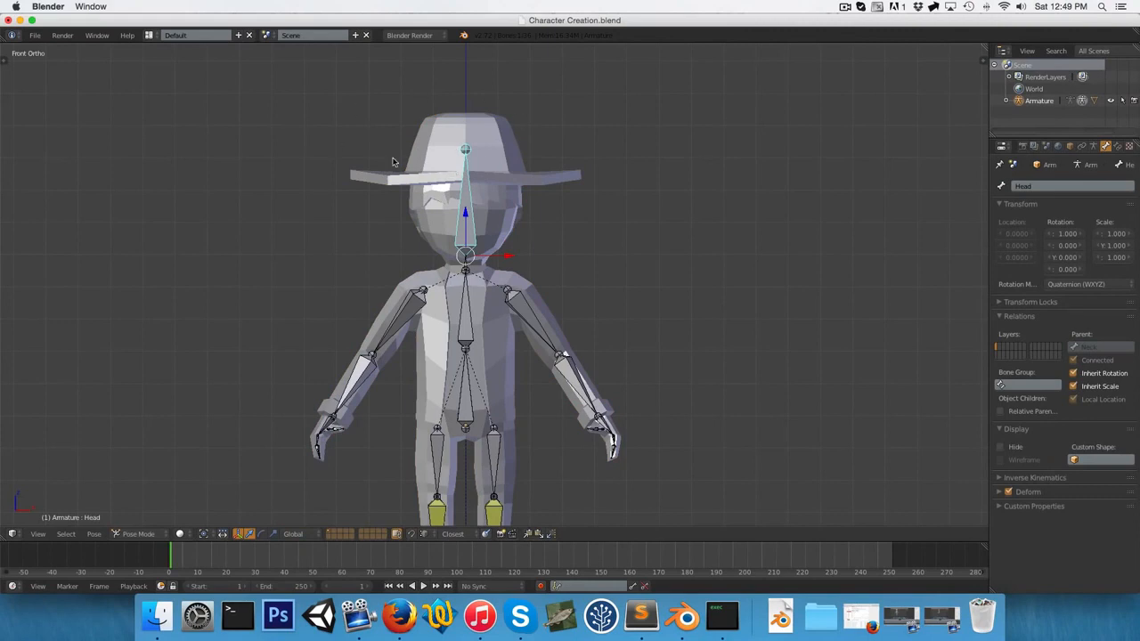
pyautogui.scroll(-2, 427, 177)
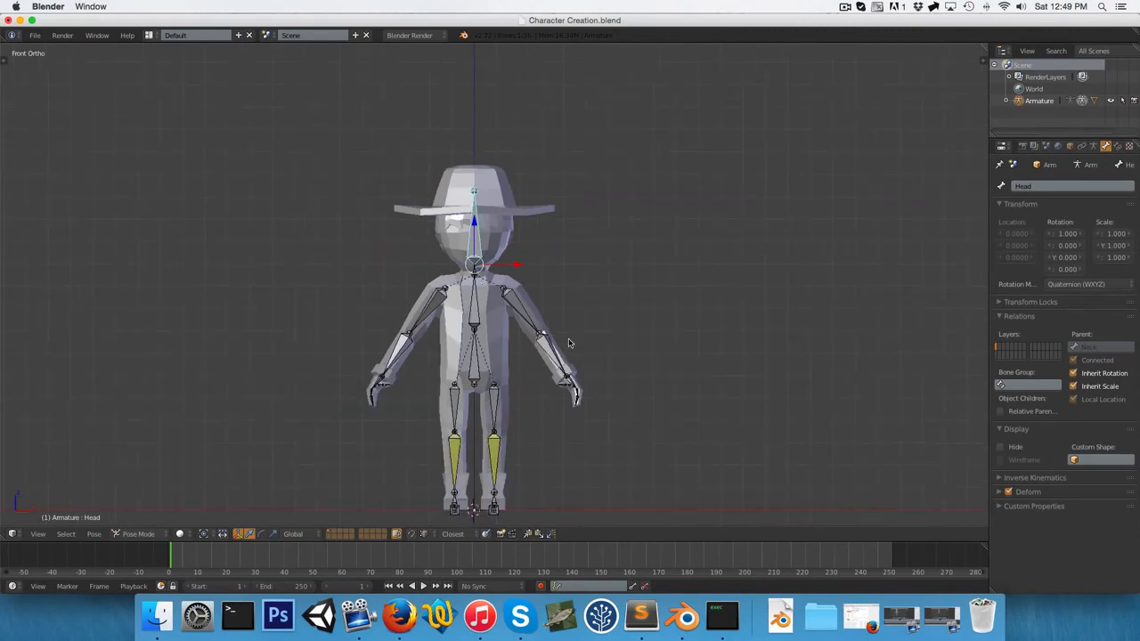
pyautogui.keyDown('shift'); pyautogui.moveTo(521, 277); pyautogui.dragTo(514, 197, button='middle'); pyautogui.keyUp('shift')
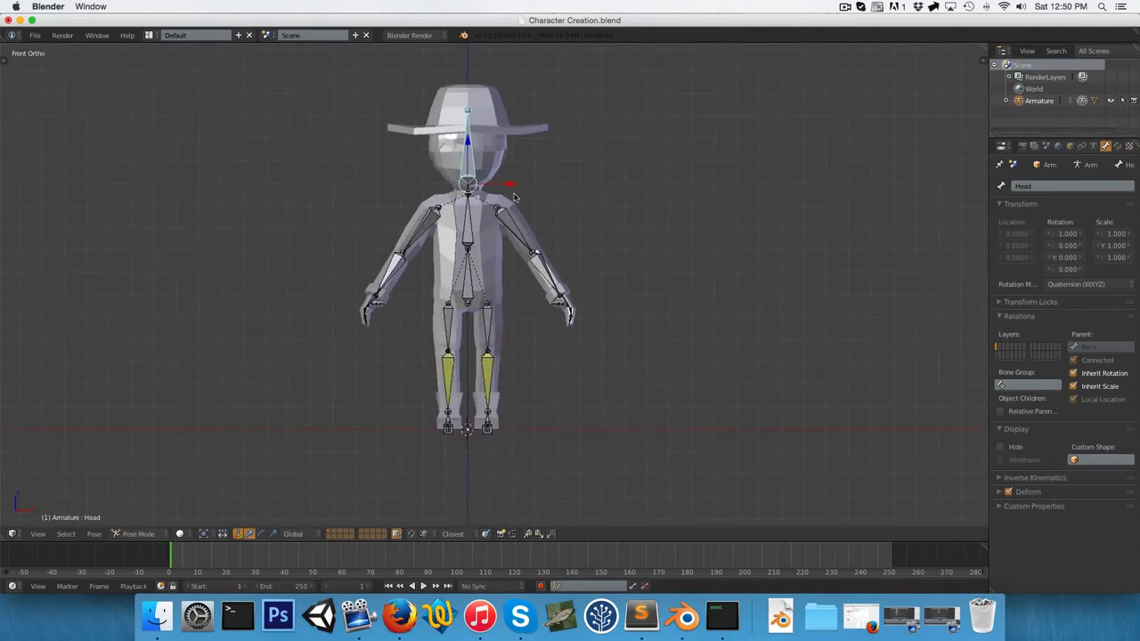